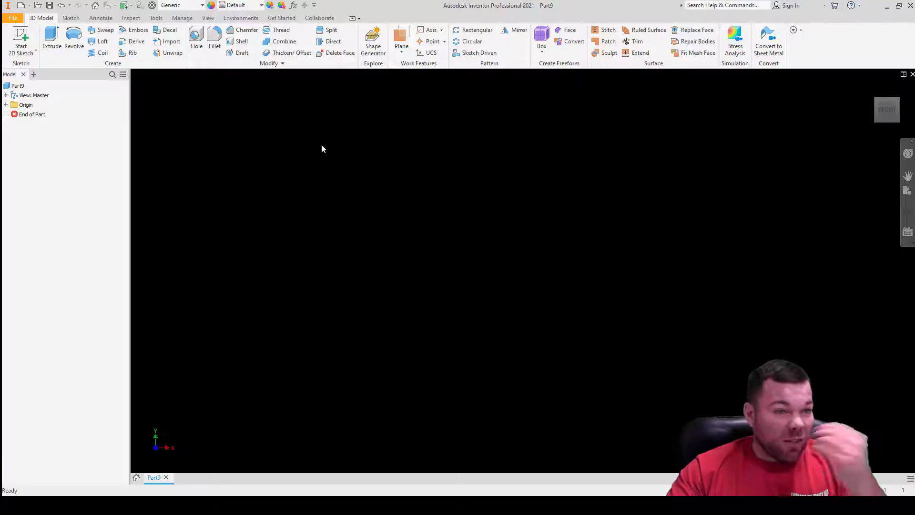
Start a new 2D sketch on the front (XY) origin plane.
click(19, 36)
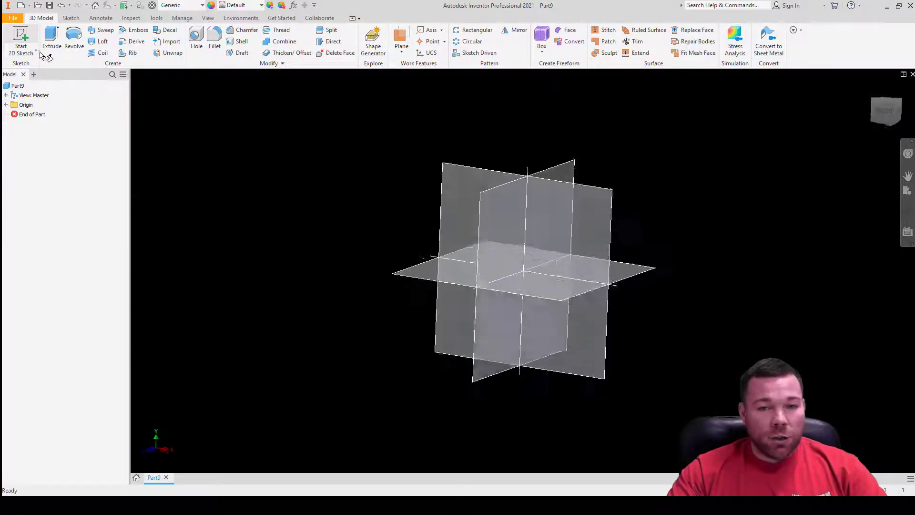
click(565, 222)
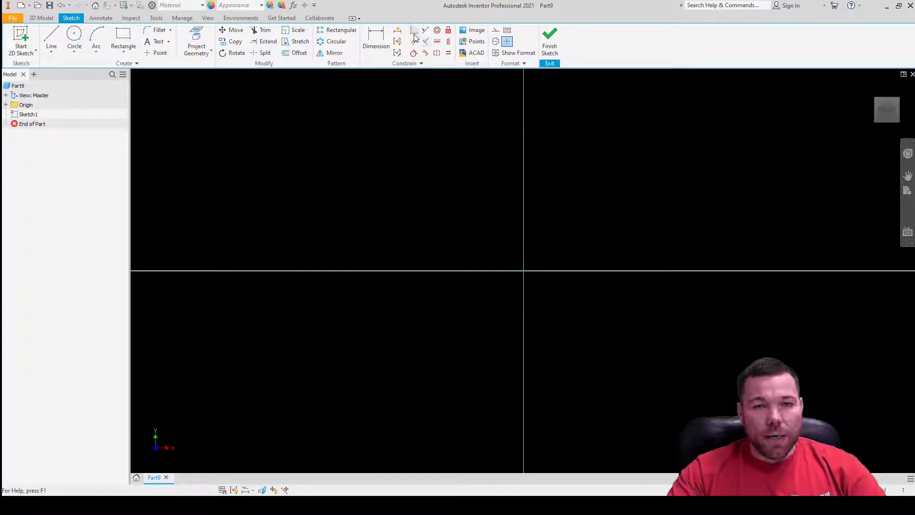
Sketch a circle centred about 0.415 in left of and 0.367 in above the origin, plus a short downward-sloping line right of the vertical axis.
click(72, 38)
click(400, 161)
click(412, 187)
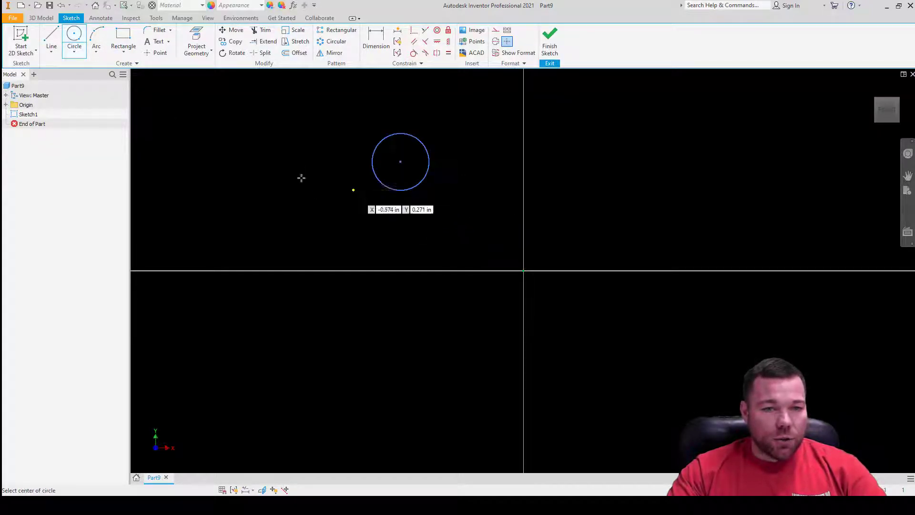
key(l)
click(618, 150)
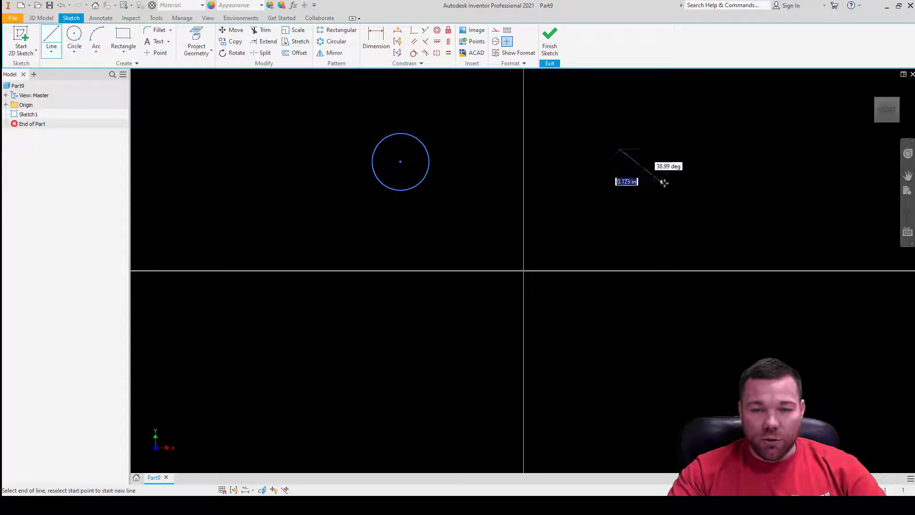
click(666, 182)
key(Escape)
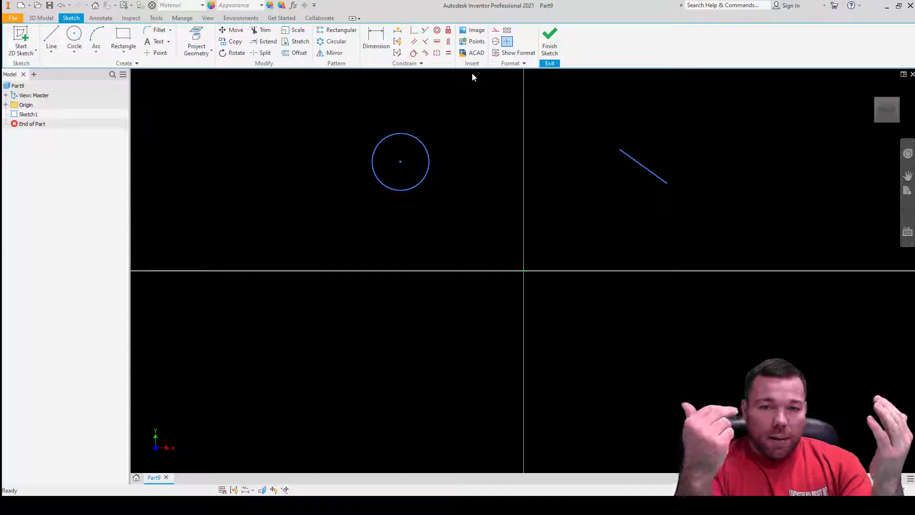
Try a coincident constraint between the line's upper endpoint and the circle's centre, and undo it.
click(413, 30)
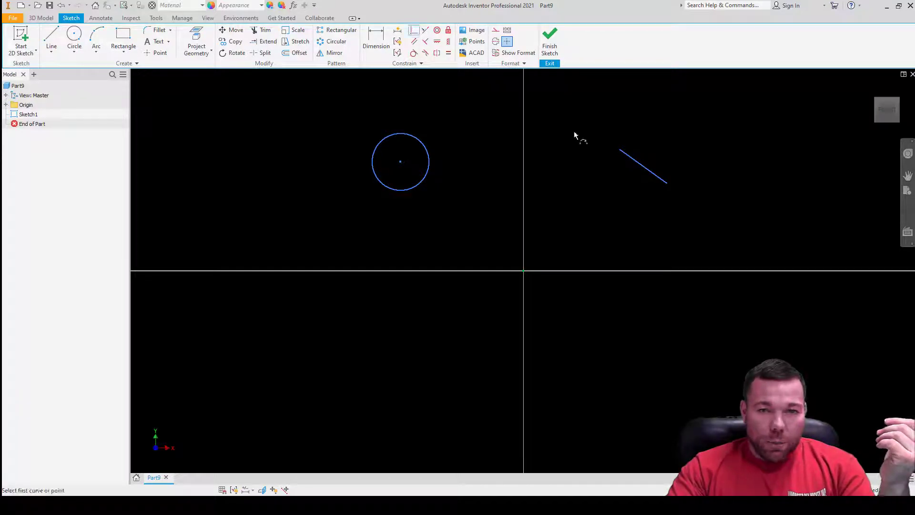
click(618, 153)
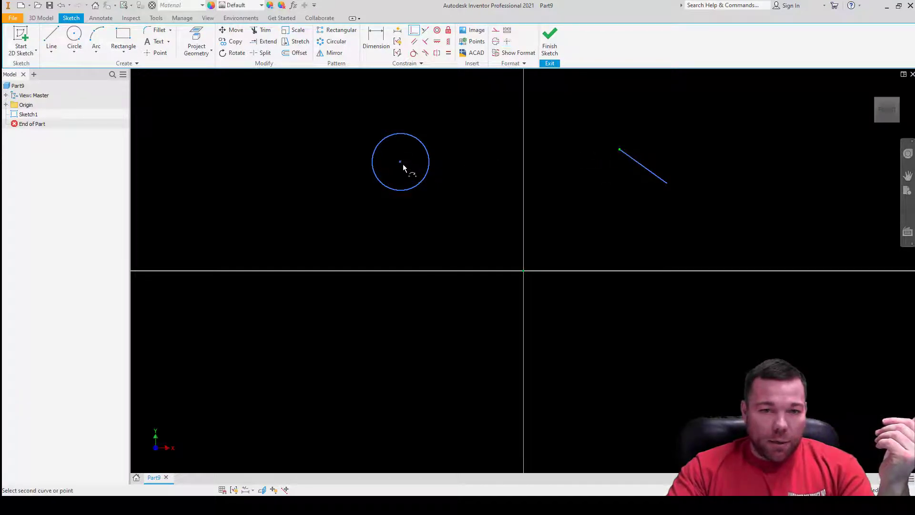
click(400, 163)
scroll(488, 172, down, 5)
scroll(490, 151, up, 4)
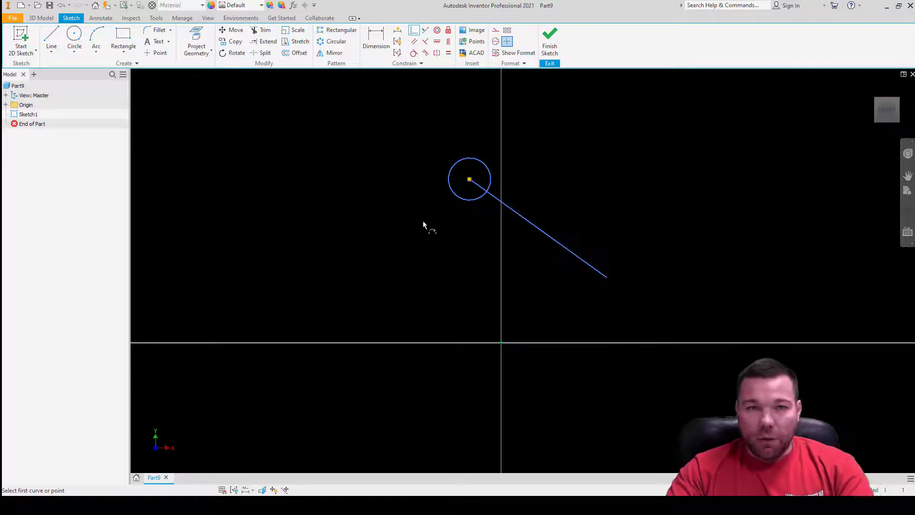
click(60, 5)
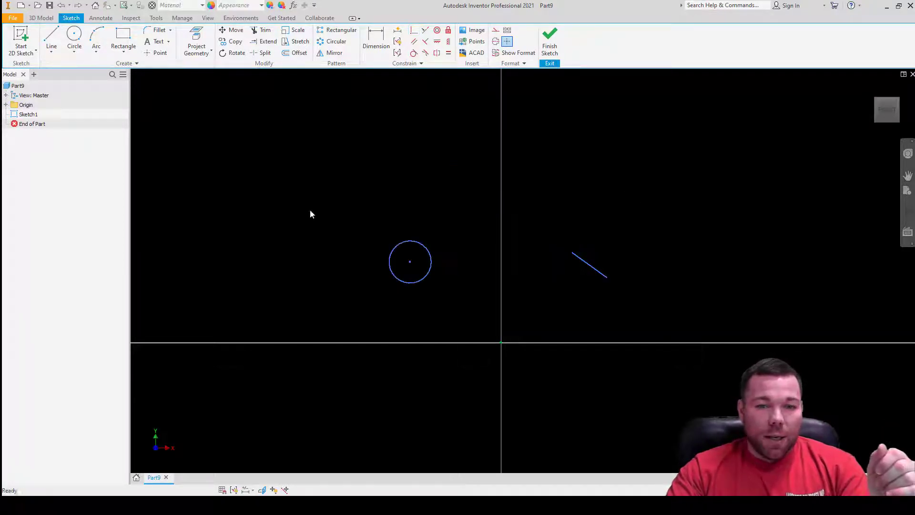
Dimension the circle centre's vertical and horizontal distances from the origin, keeping the drawn values.
key(d)
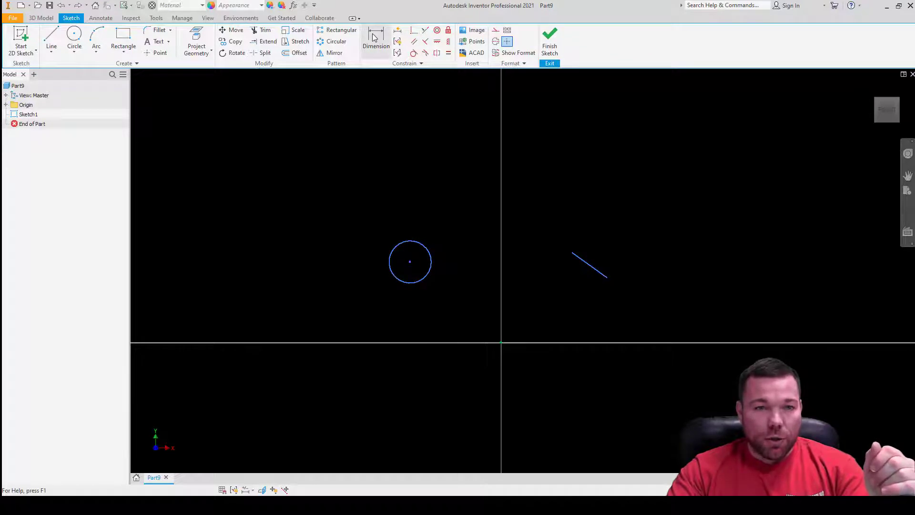
click(411, 262)
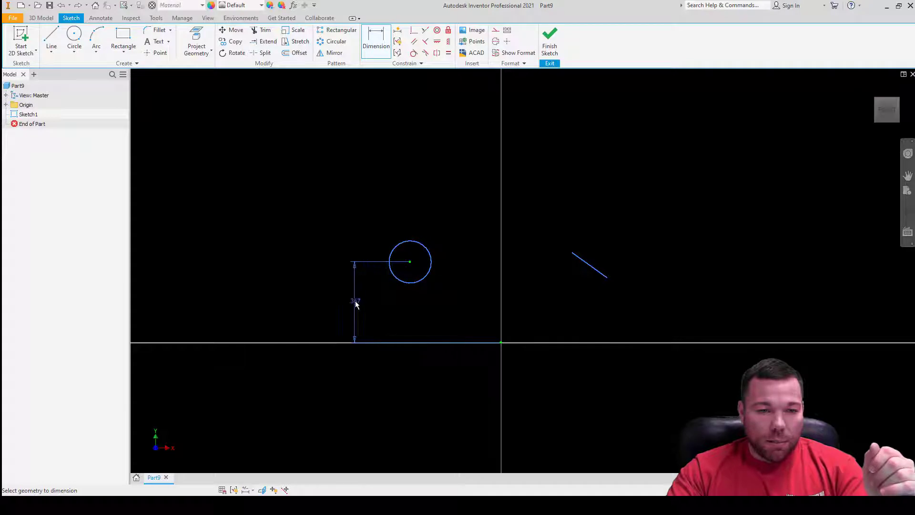
click(355, 304)
key(Return)
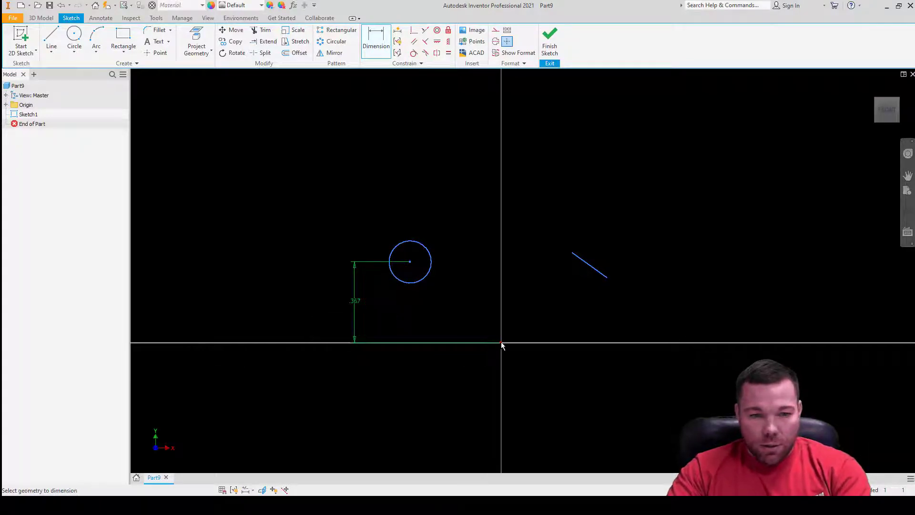
click(410, 262)
click(440, 367)
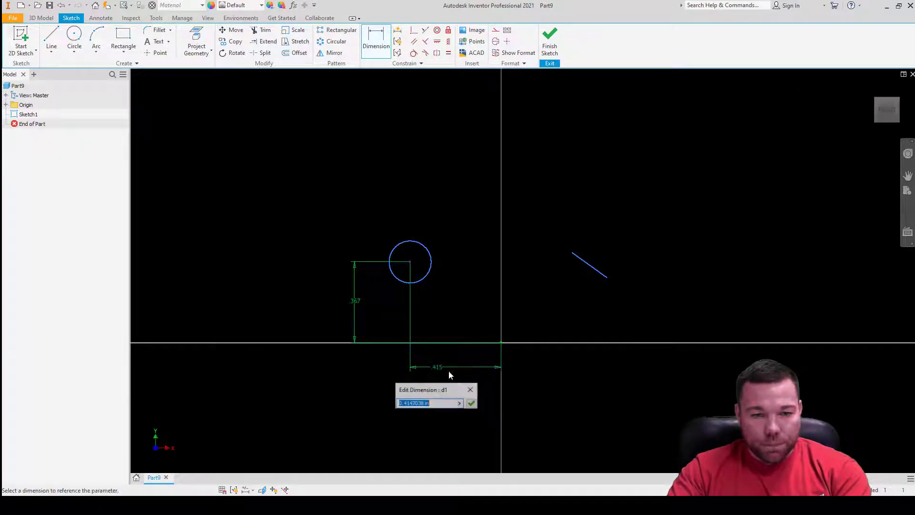
click(470, 390)
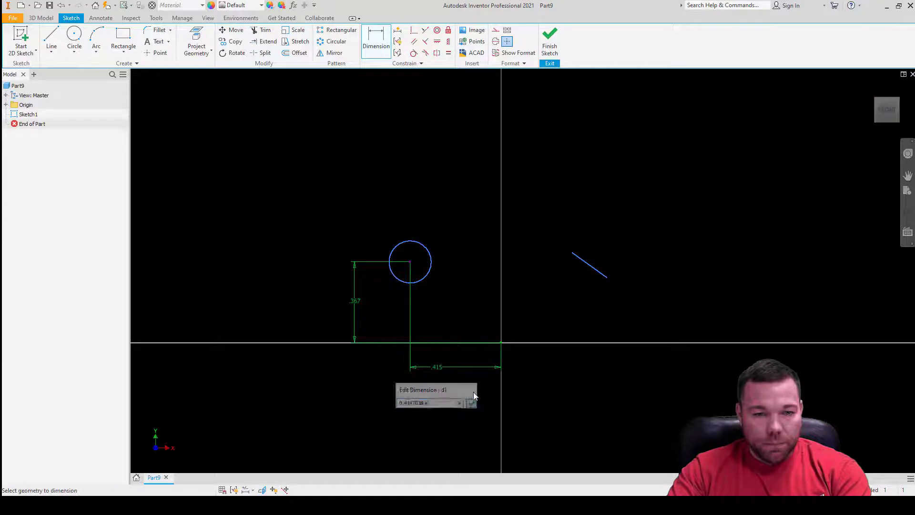
Make the line's upper endpoint coincident with the dimensioned circle's centre.
click(414, 30)
click(572, 253)
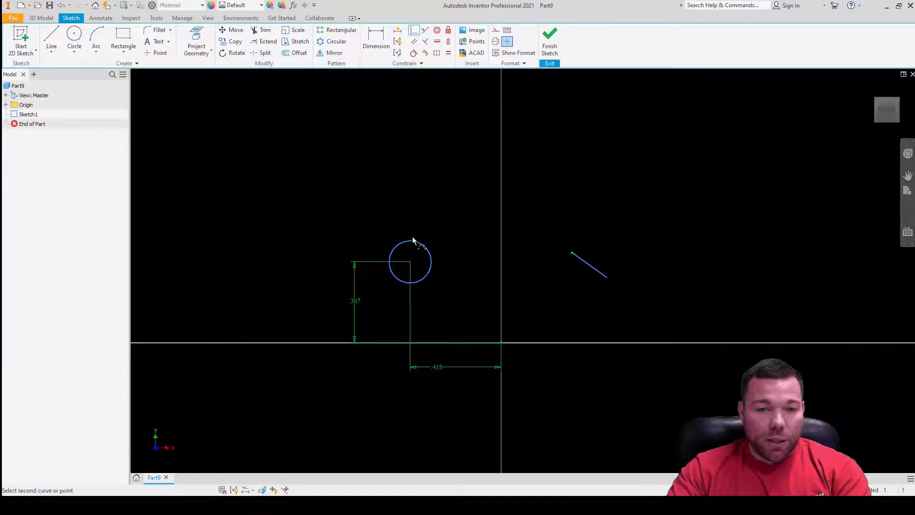
click(410, 262)
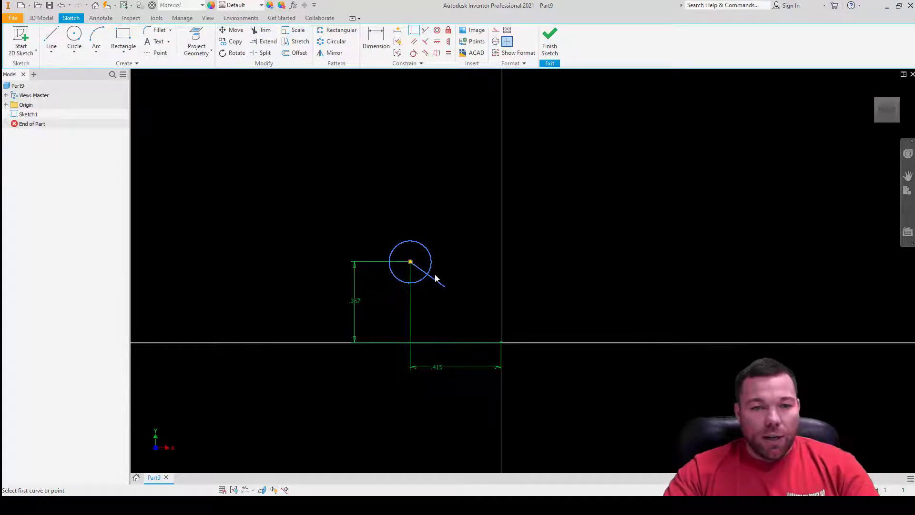
Delete the horizontal and vertical dimensions locating the circle's centre.
click(442, 366)
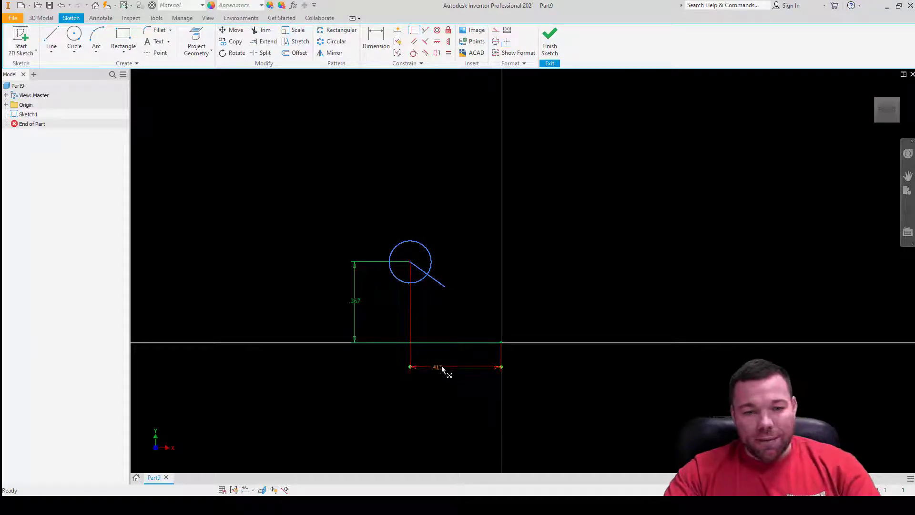
key(Delete)
key(Delete)
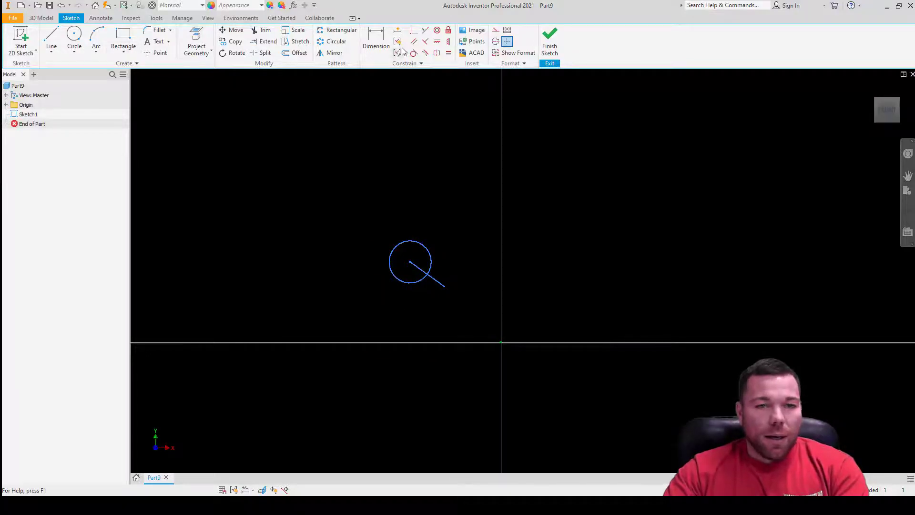
Make the circle's centre, with the attached line, coincident with the sketch origin.
click(414, 30)
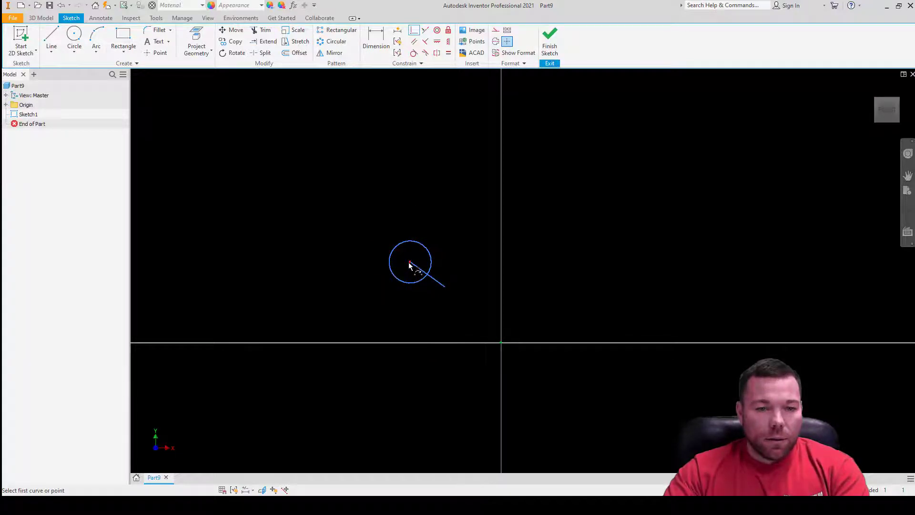
click(410, 263)
click(501, 343)
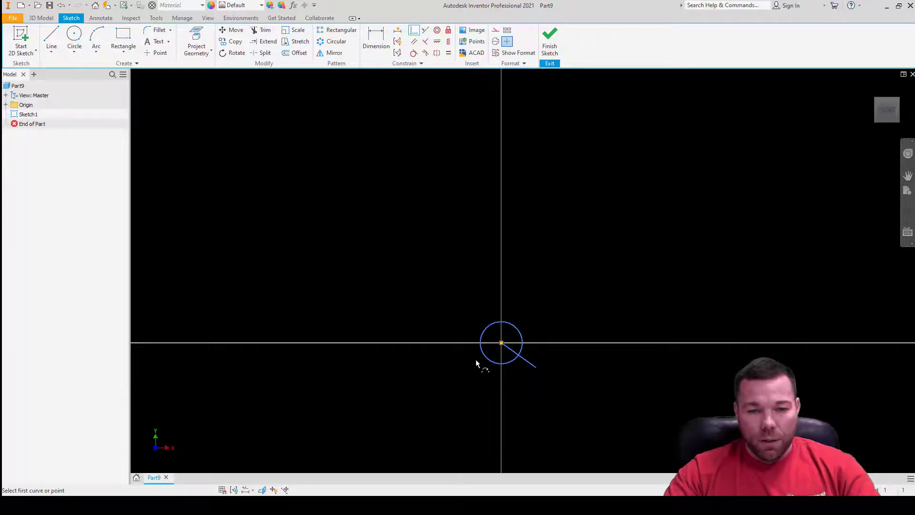
scroll(476, 363, up, 8)
scroll(484, 225, down, 5)
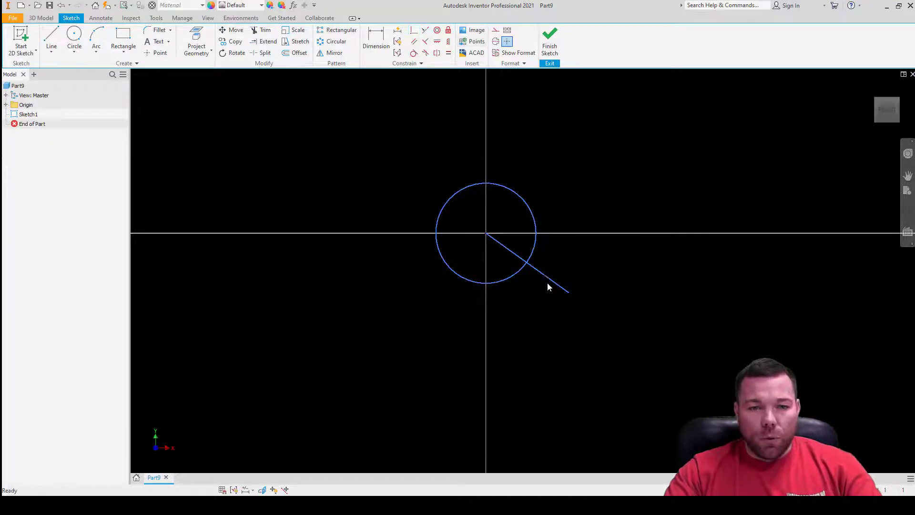
Delete the sloped line and the circle from the sketch.
click(547, 280)
key(Delete)
click(531, 255)
key(Delete)
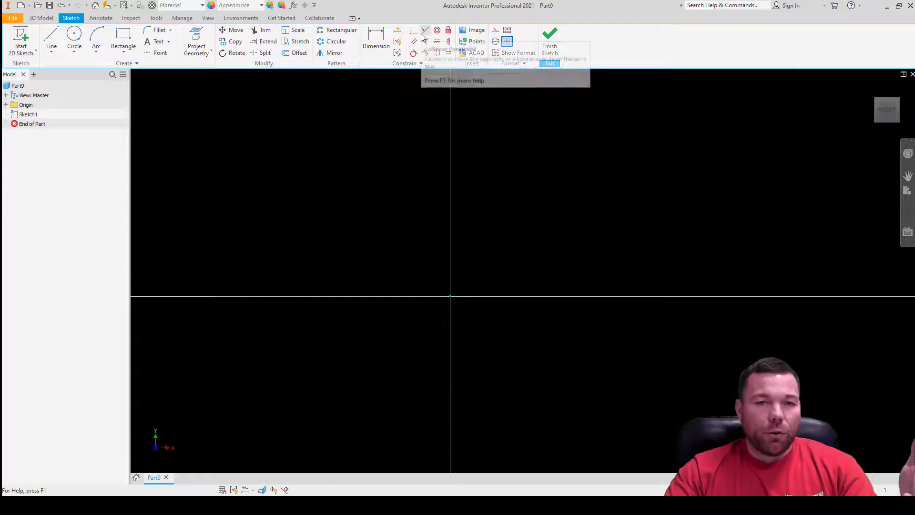
Draw a connected line chain from the origin: straight up, right, then a square U-shaped notch ending in a second horizontal top segment.
click(51, 40)
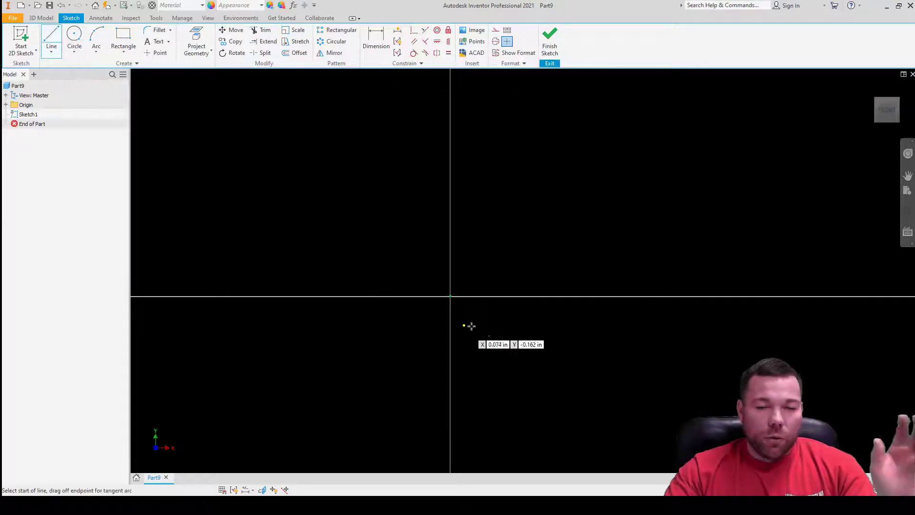
click(450, 296)
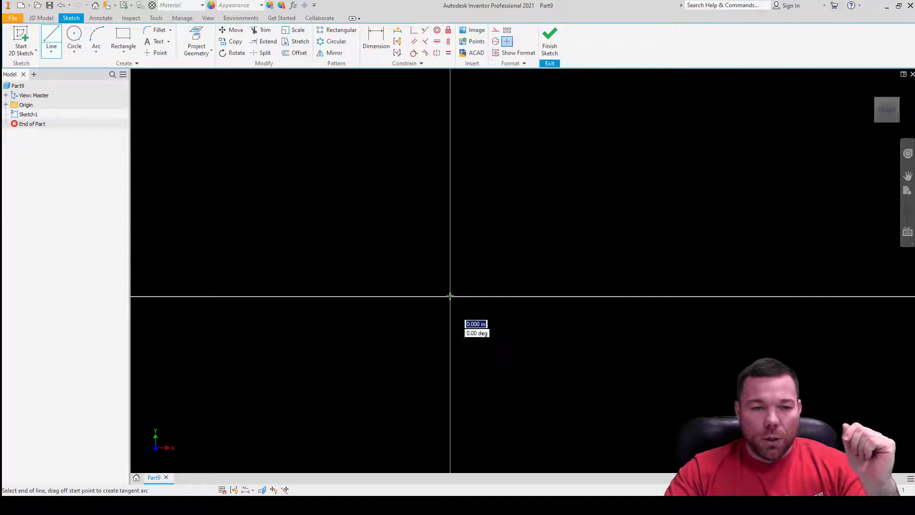
click(451, 143)
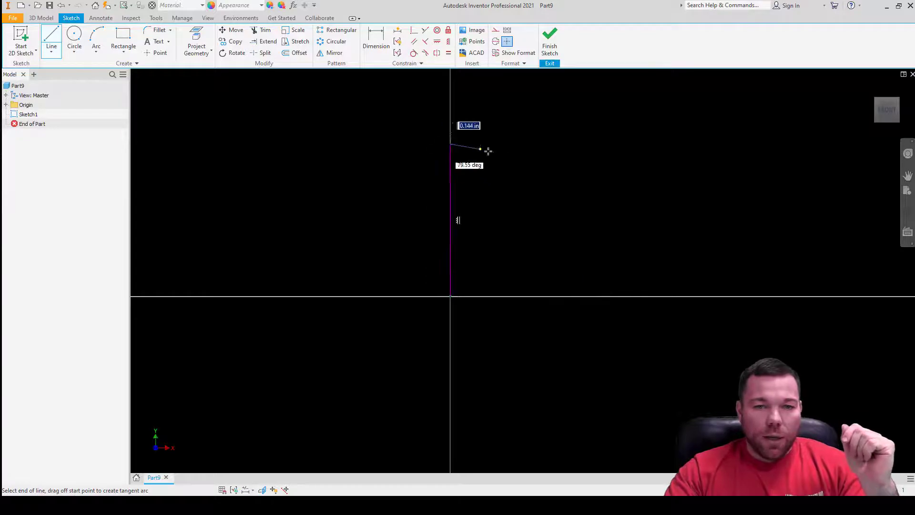
click(499, 144)
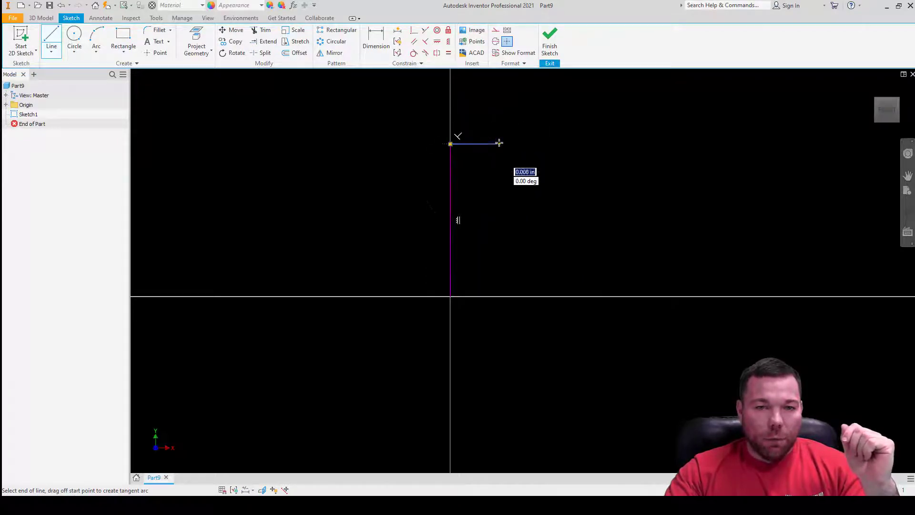
click(499, 255)
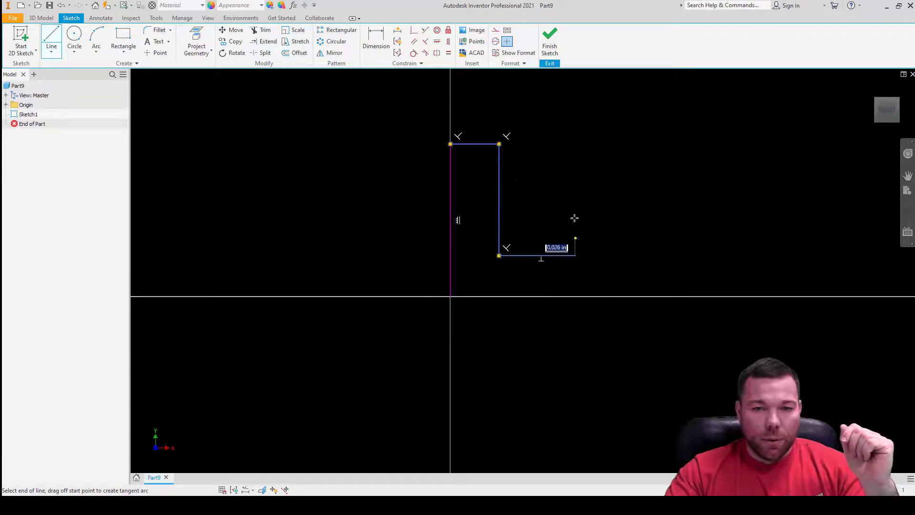
click(575, 255)
click(575, 144)
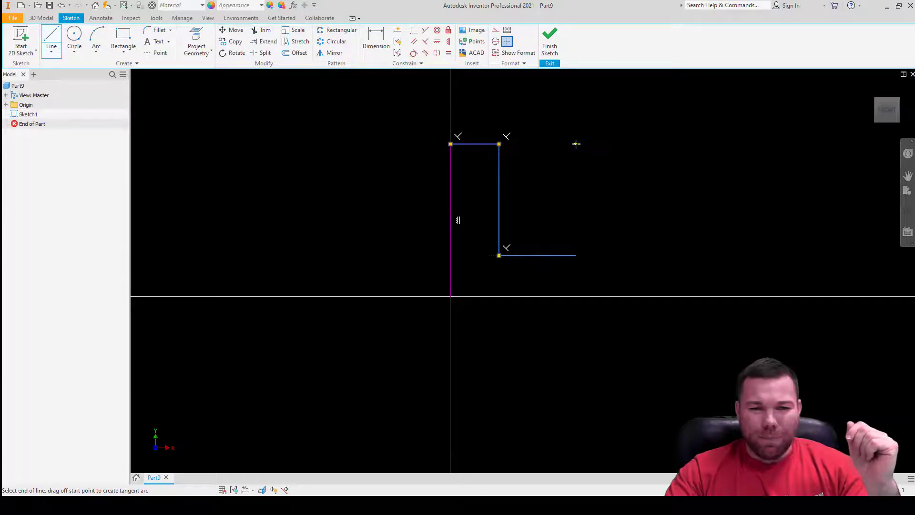
click(631, 144)
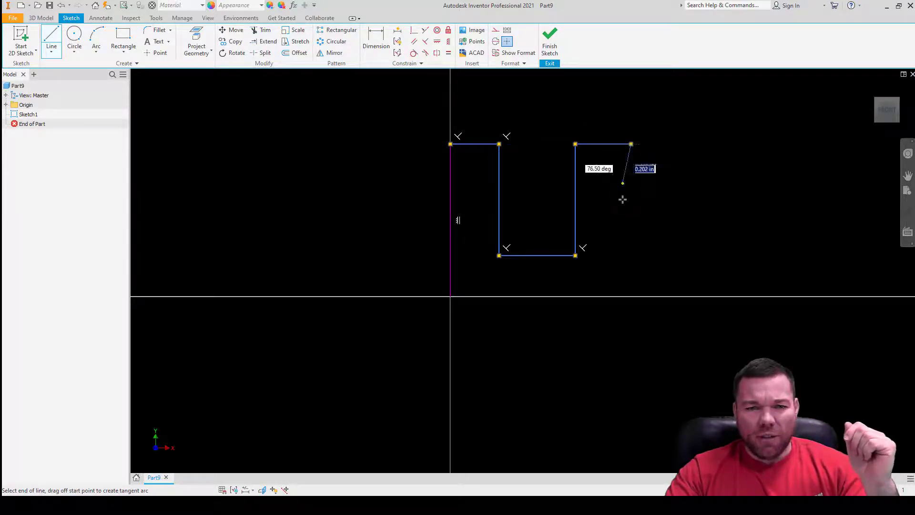
Continue the line chain with a narrow square notch, a taller square peak, and the drop and floor of a deeper notch.
click(630, 250)
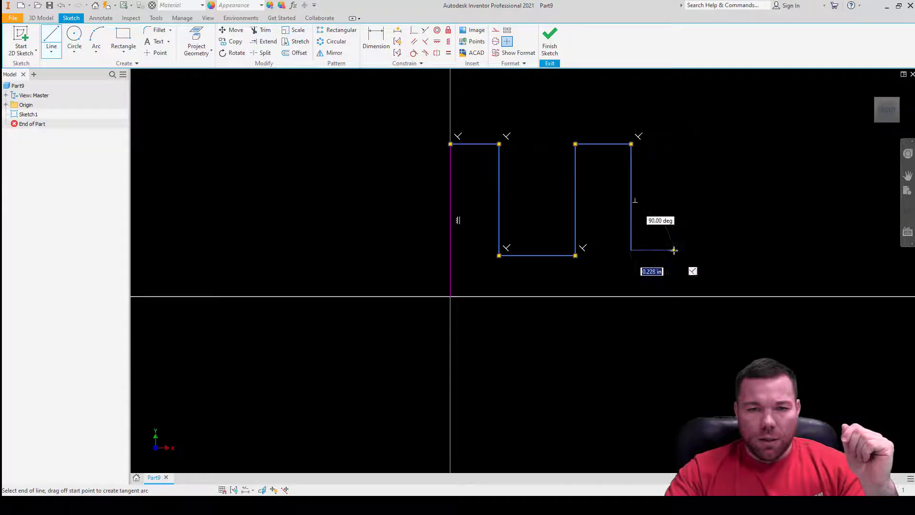
click(675, 249)
click(676, 109)
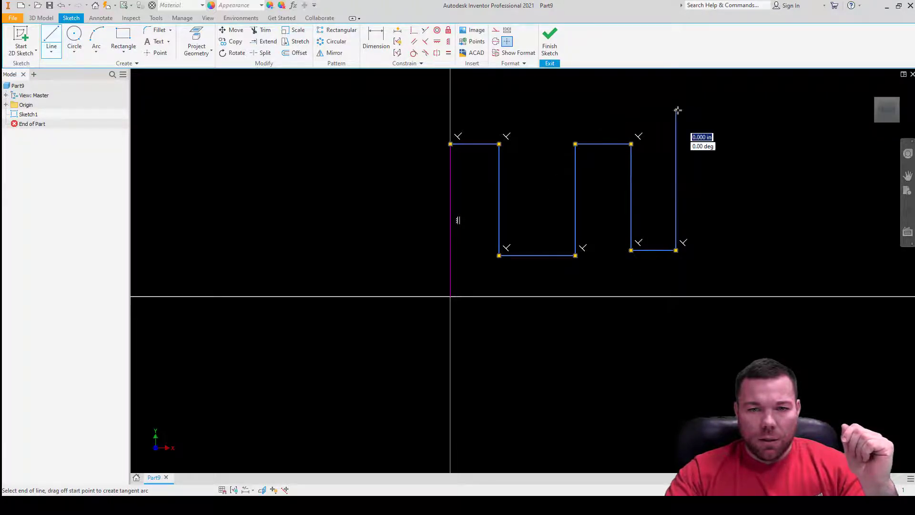
click(732, 110)
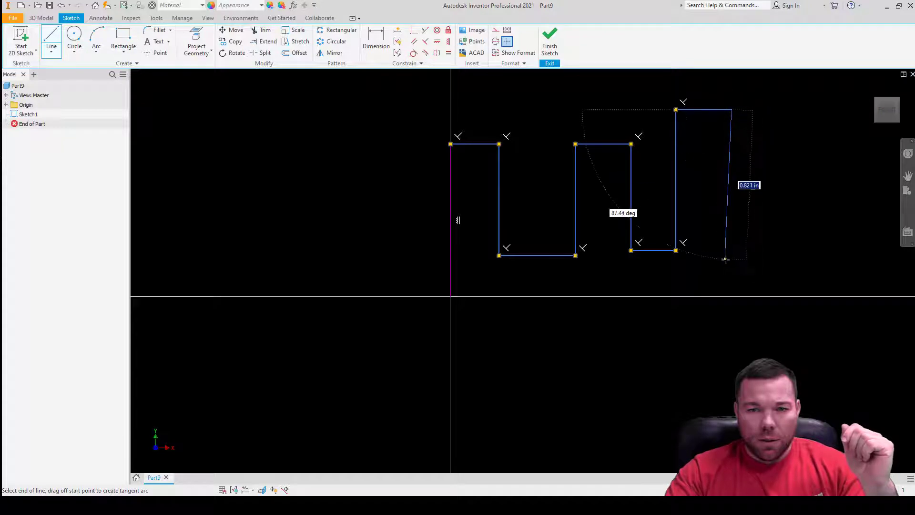
click(731, 275)
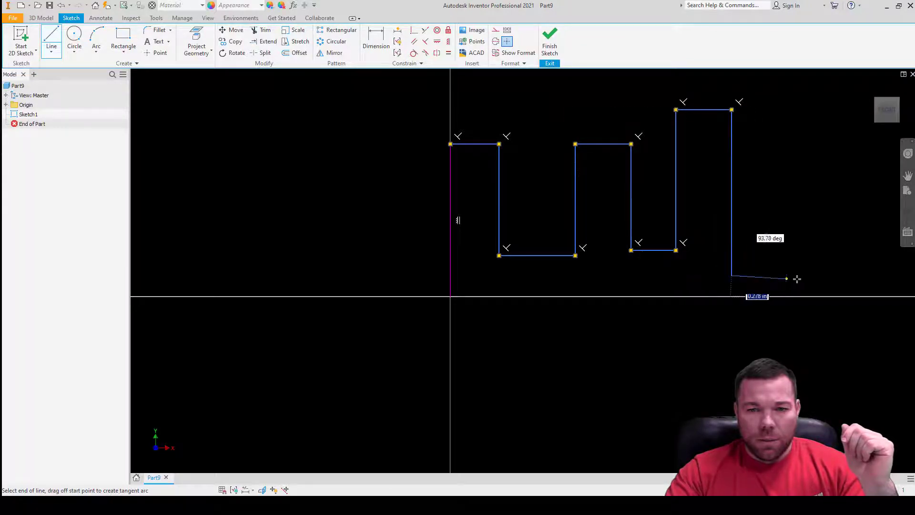
click(817, 275)
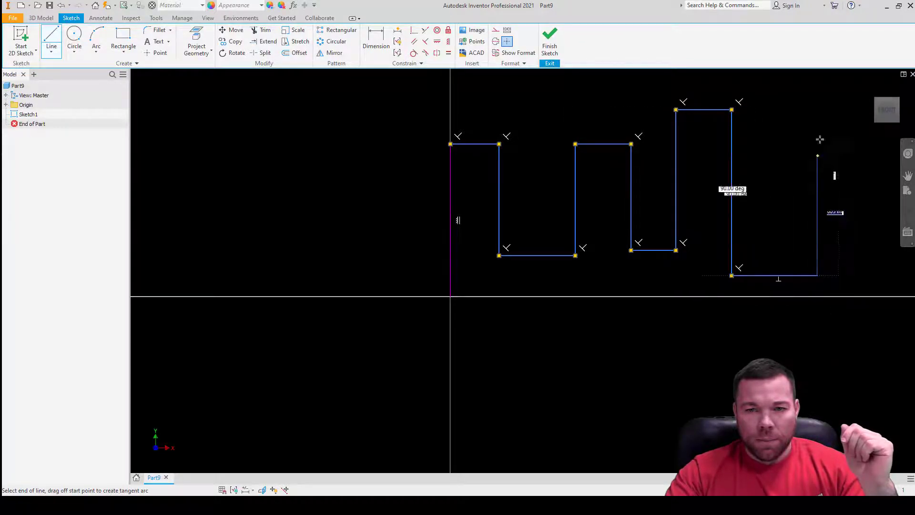
Finish the line chain with a third, highest square peak and a short horizontal segment at its foot.
click(816, 87)
scroll(570, 224, up, 3)
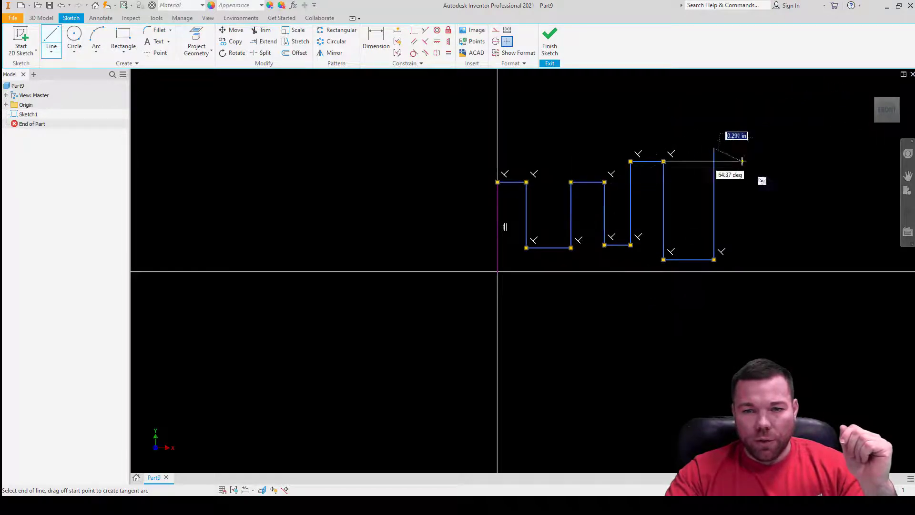
click(761, 148)
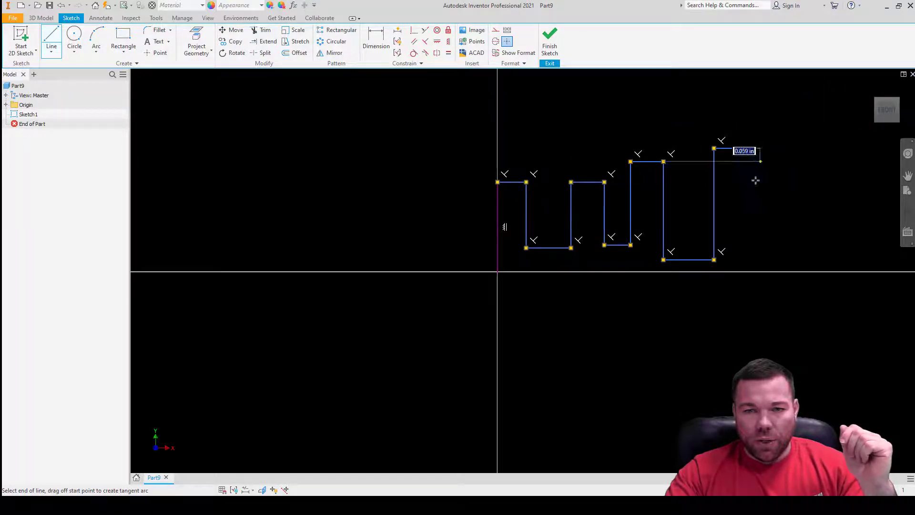
click(760, 245)
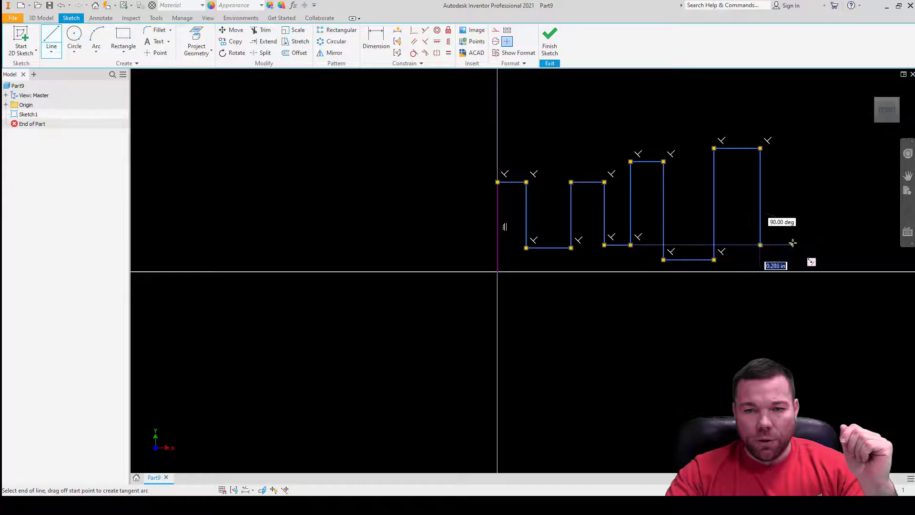
click(792, 245)
key(Escape)
Dimension the first vertical line rising from the origin at 1 inch.
scroll(504, 229, up, 5)
scroll(726, 176, down, 6)
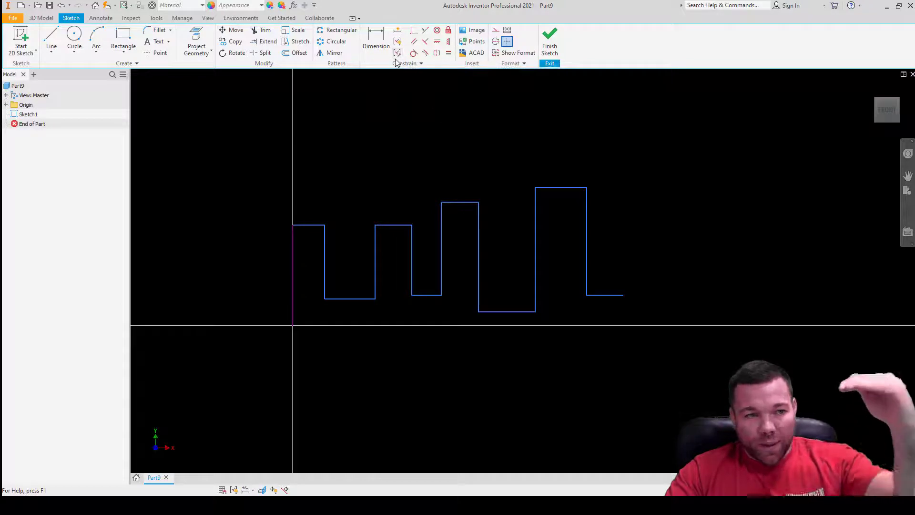
click(376, 37)
click(293, 257)
click(251, 265)
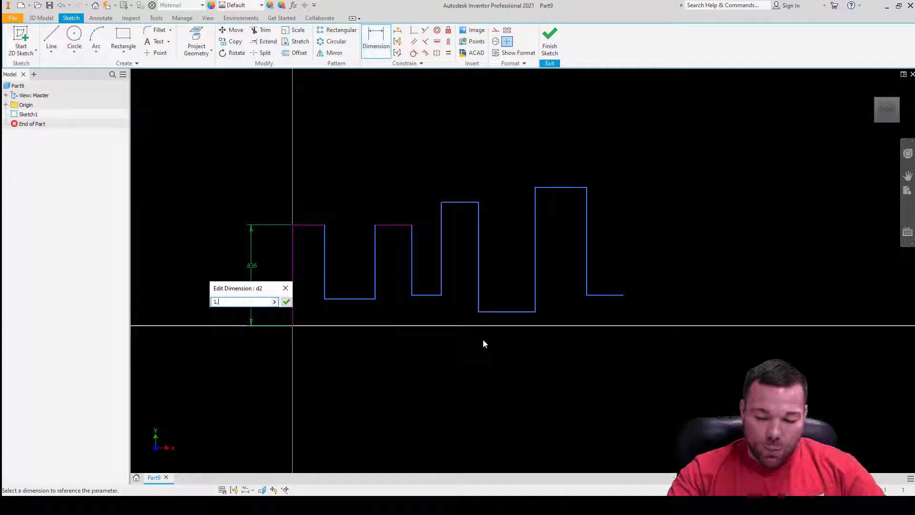
text(1.)
key(Return)
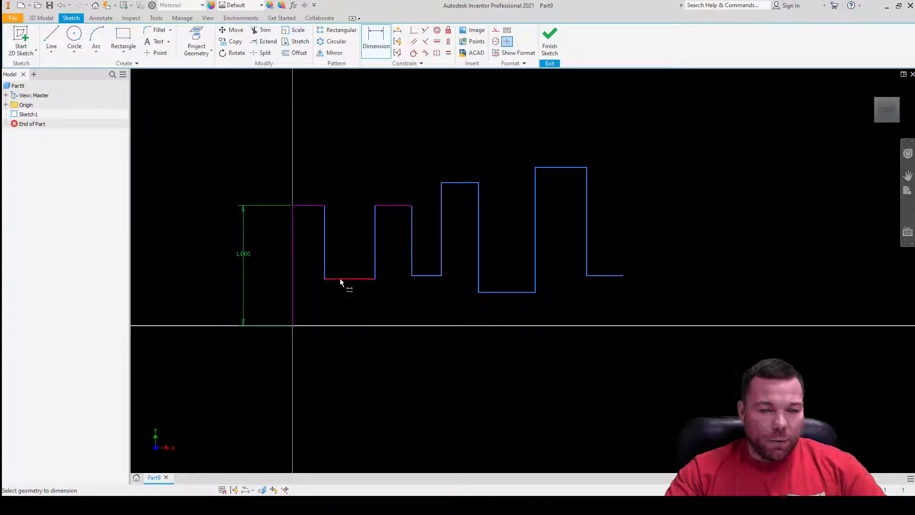
Dimension the first notch's near vertical wall at .625 inch.
click(325, 237)
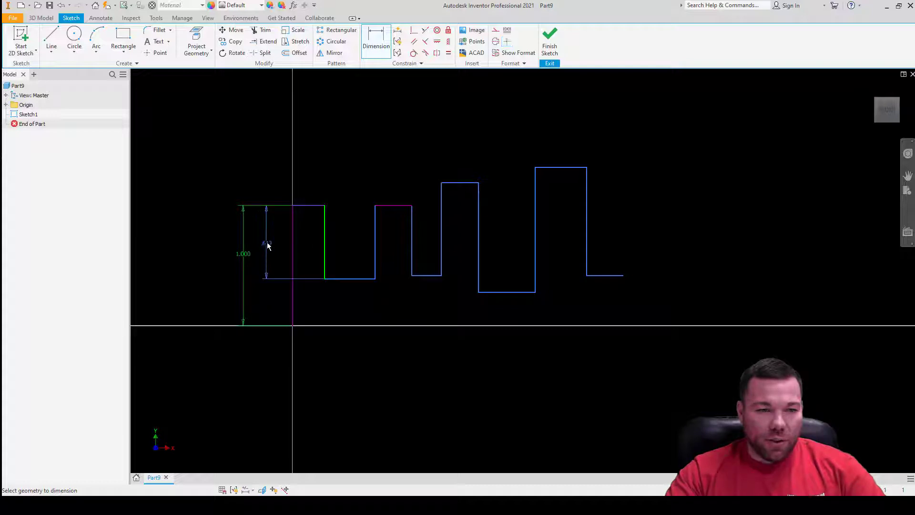
click(267, 240)
text(.)
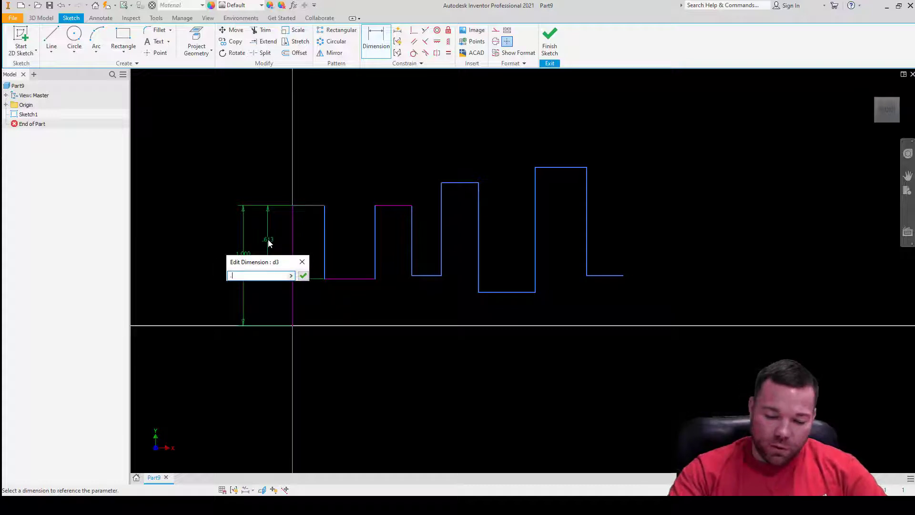
text(625)
key(Return)
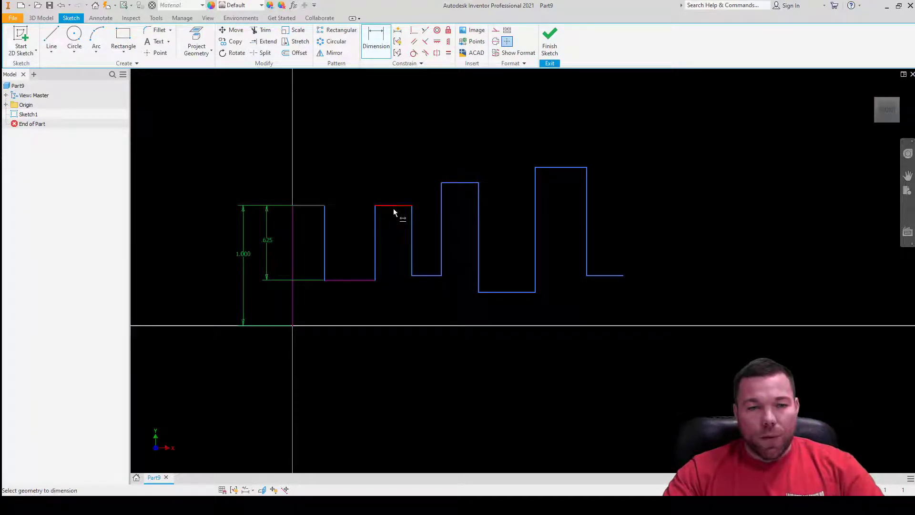
key(l)
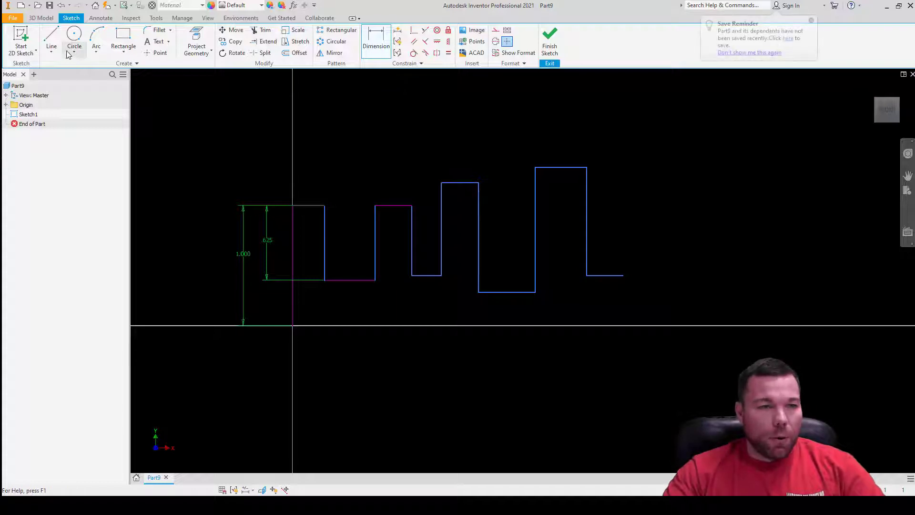
key(Escape)
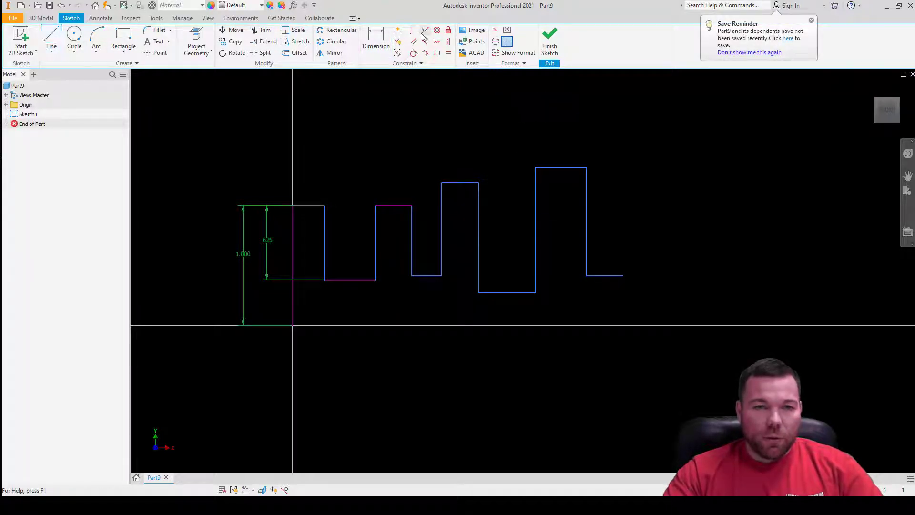
Try to apply a collinear constraint between the first and second top horizontal segments.
click(425, 31)
click(322, 206)
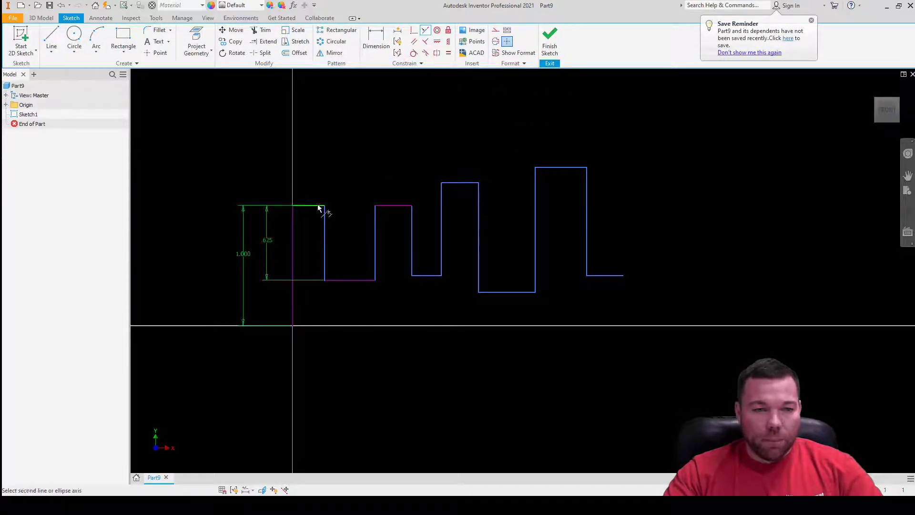
click(389, 206)
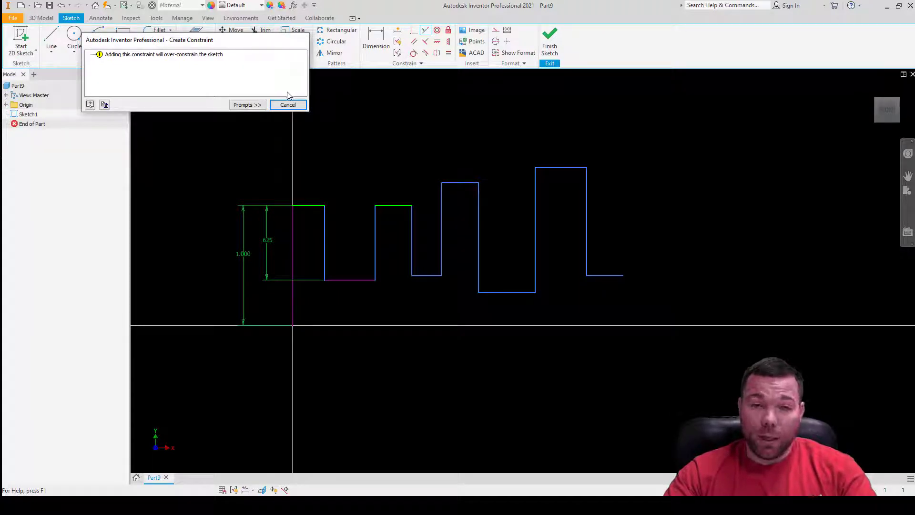
click(288, 104)
Extend the chain from its free end with one more square peak, level with the first two top segments.
key(l)
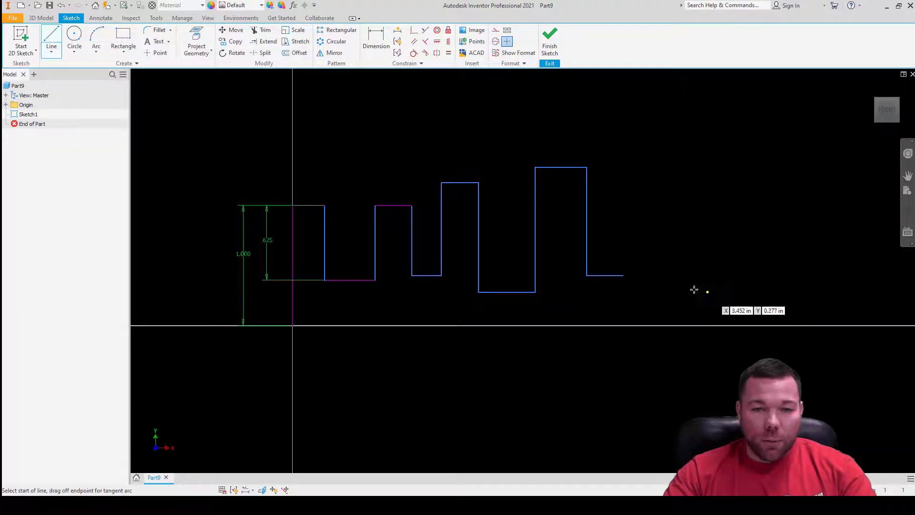
click(622, 275)
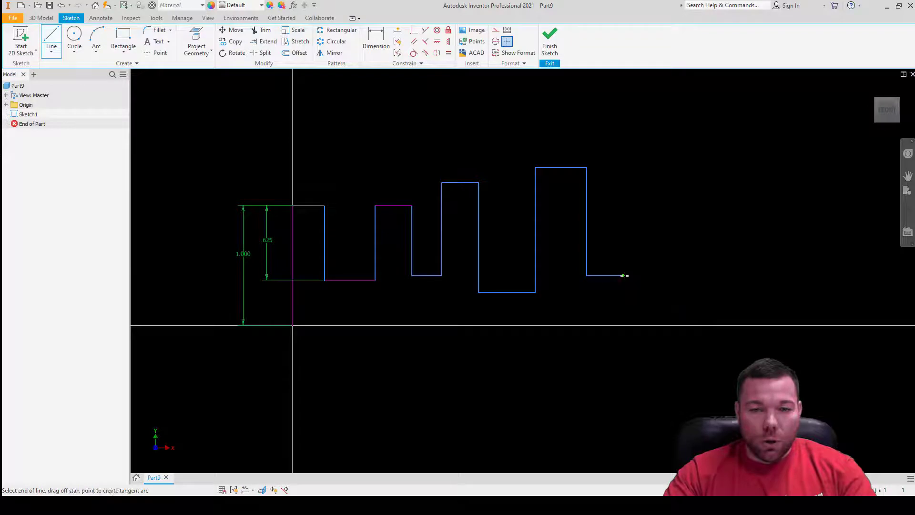
click(623, 205)
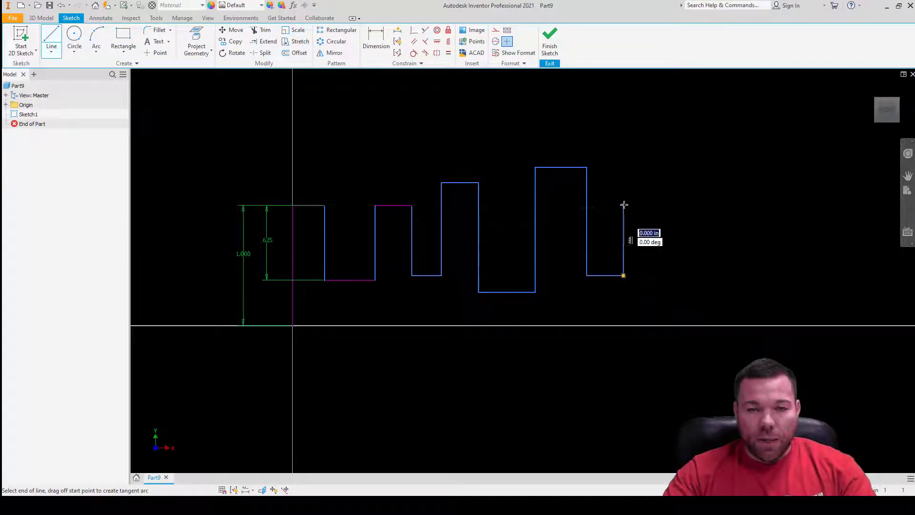
click(661, 205)
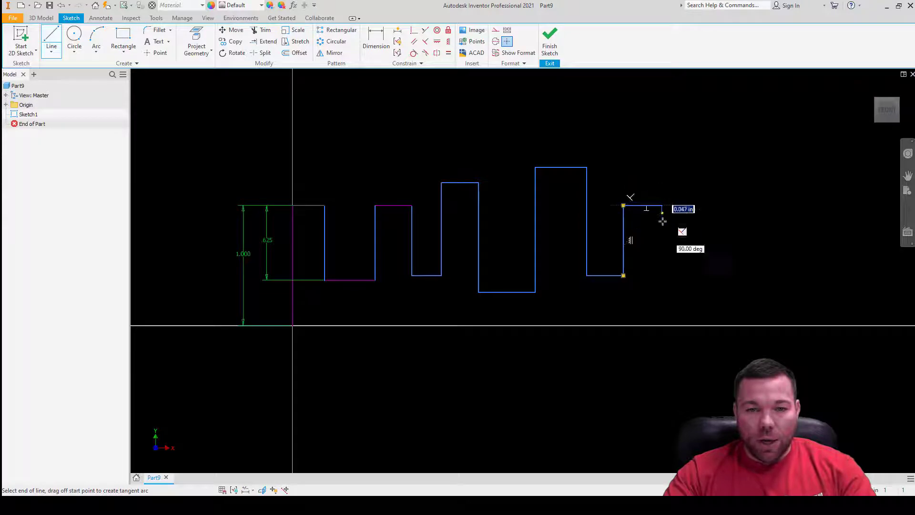
click(662, 274)
key(Escape)
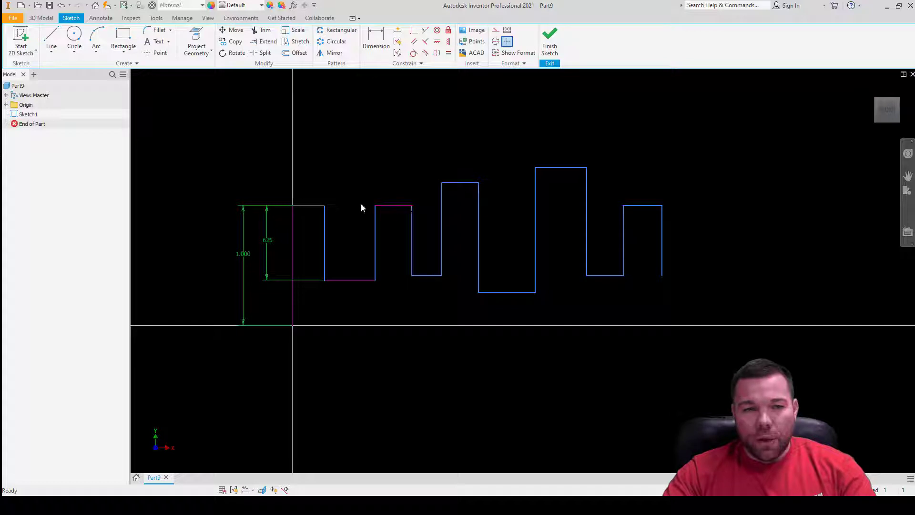
Inspect the last peak's top segment constraints and make that segment collinear with the second top segment.
click(647, 206)
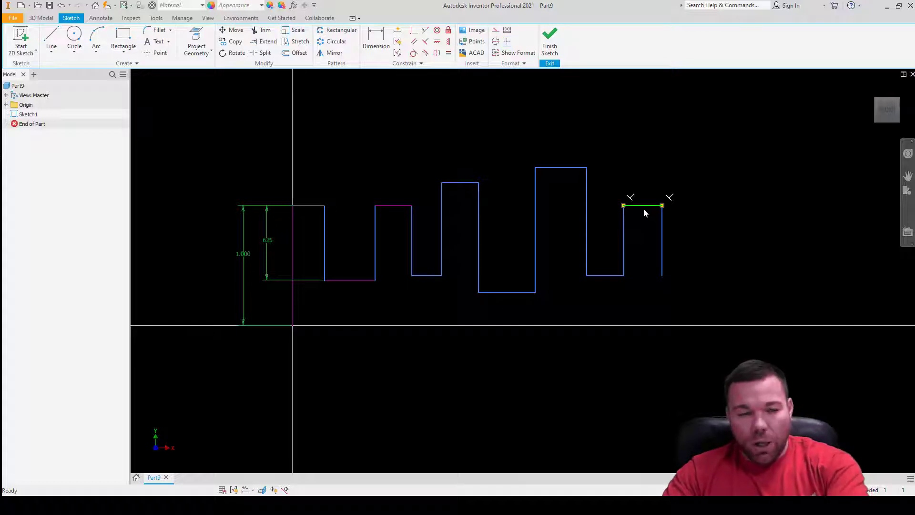
drag(626, 201, 622, 178)
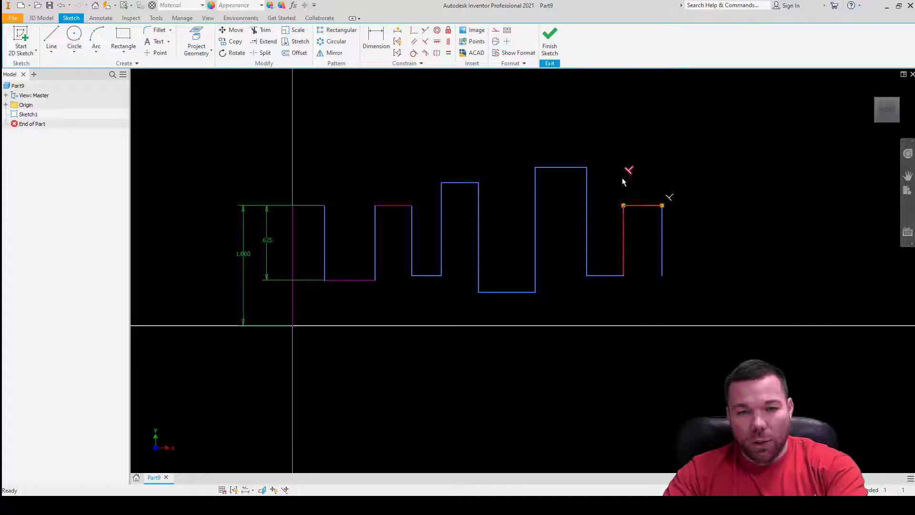
key(Escape)
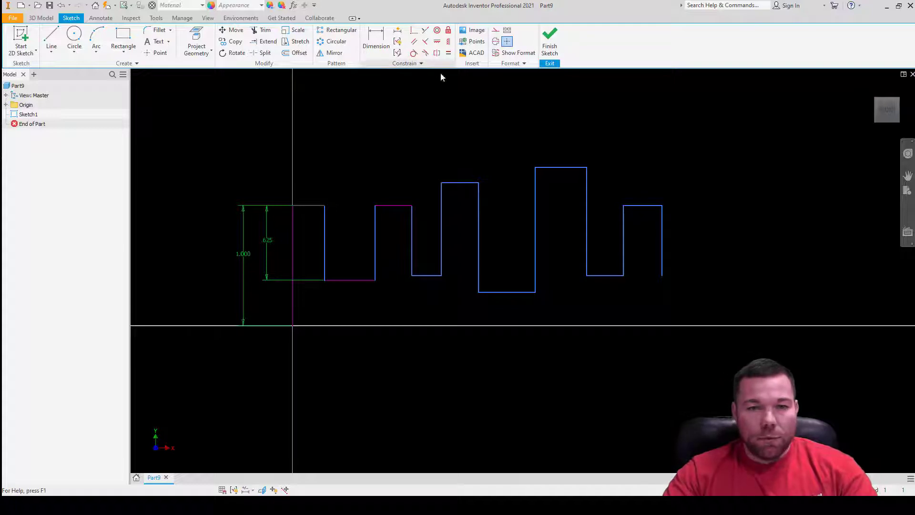
click(400, 205)
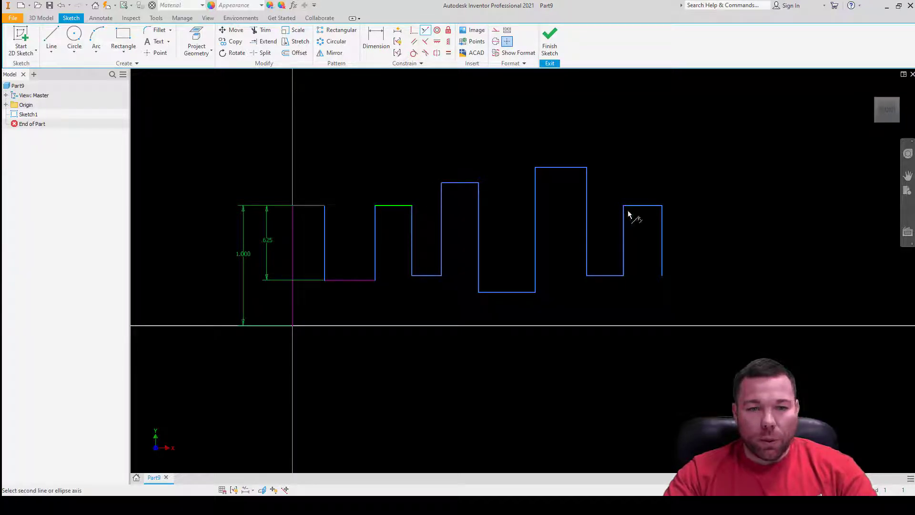
click(636, 205)
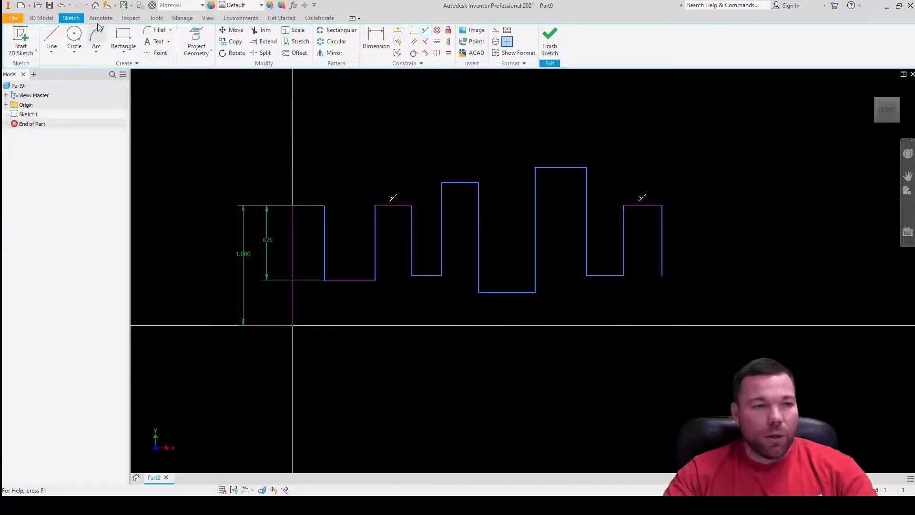
Undo the collinear constraint and delete the last square peak together with the short horizontal segment leading to it.
click(61, 6)
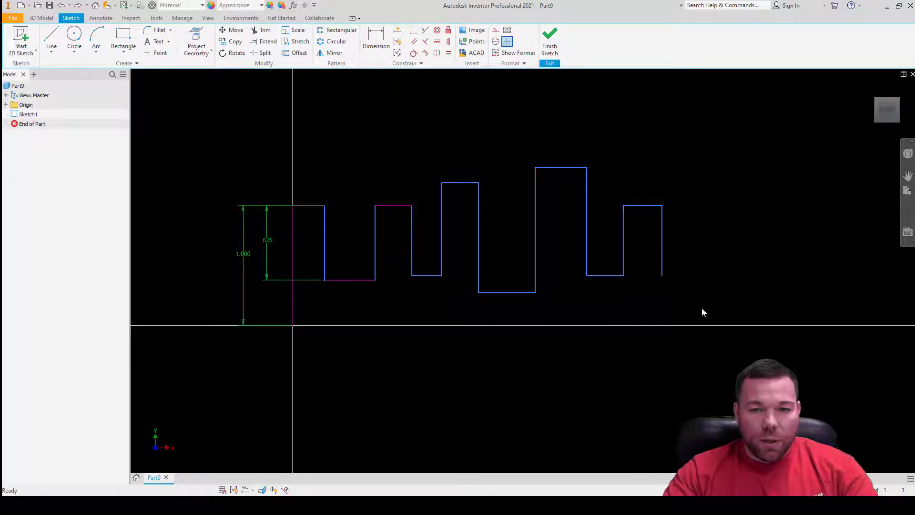
drag(702, 312, 605, 192)
key(Delete)
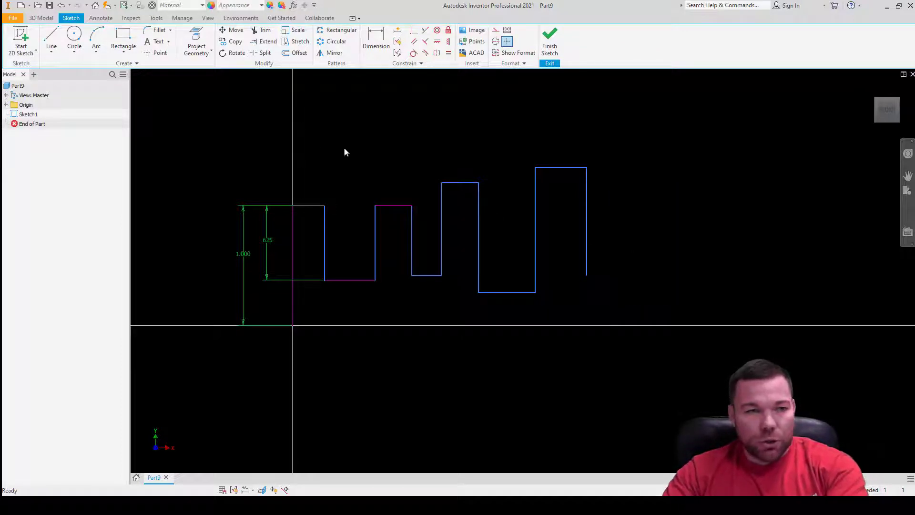
Draw a separate open stepped chain of five perpendicular line segments beyond the profile's free end, with both top segments level.
click(51, 37)
scroll(274, 217, up, 3)
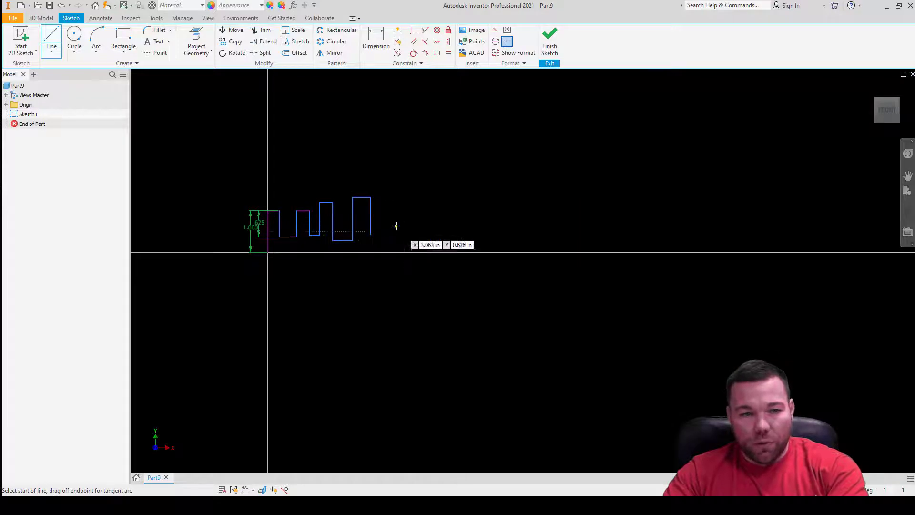
scroll(396, 226, down, 3)
click(419, 258)
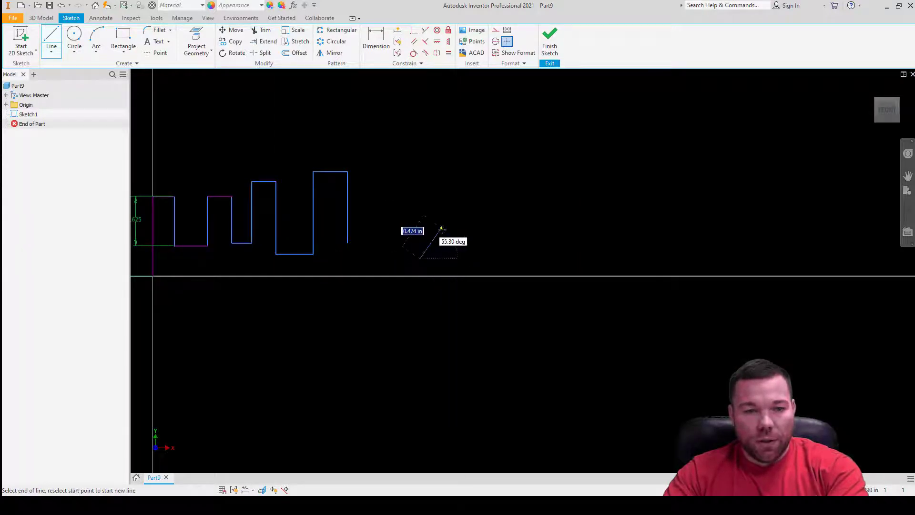
click(419, 178)
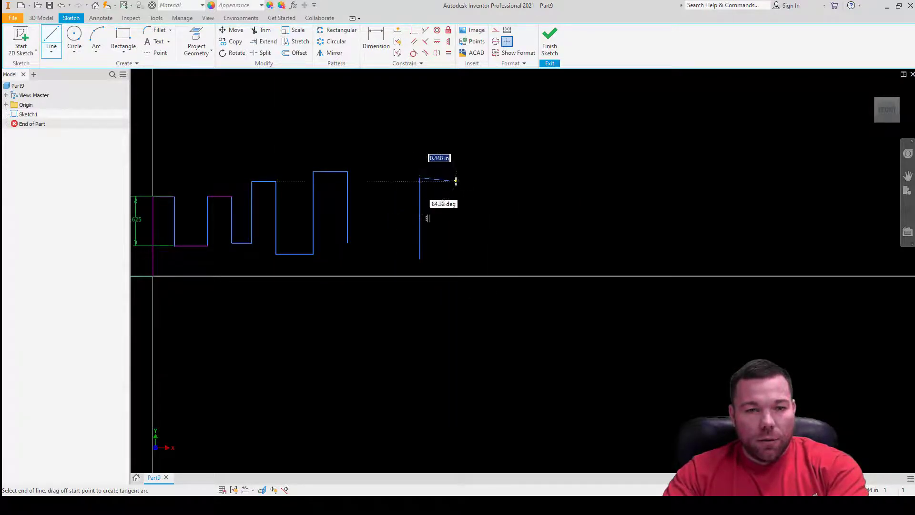
click(462, 177)
click(462, 246)
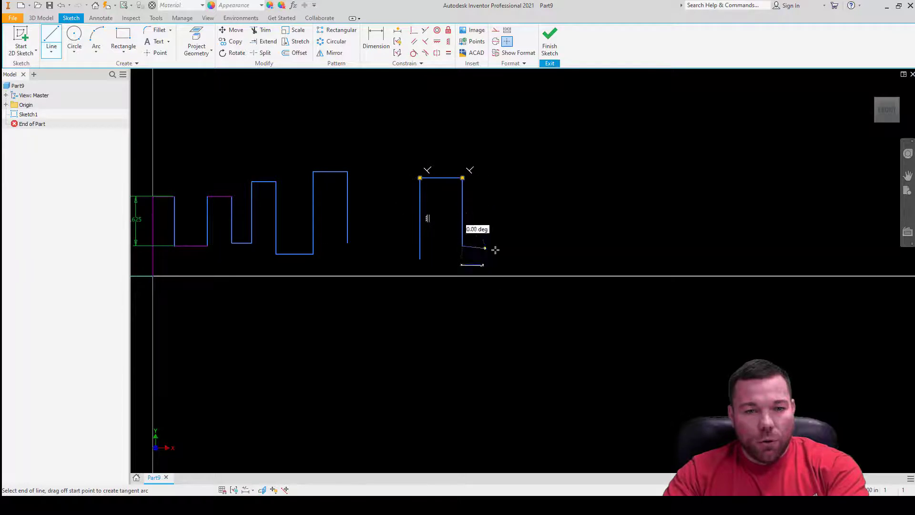
click(508, 246)
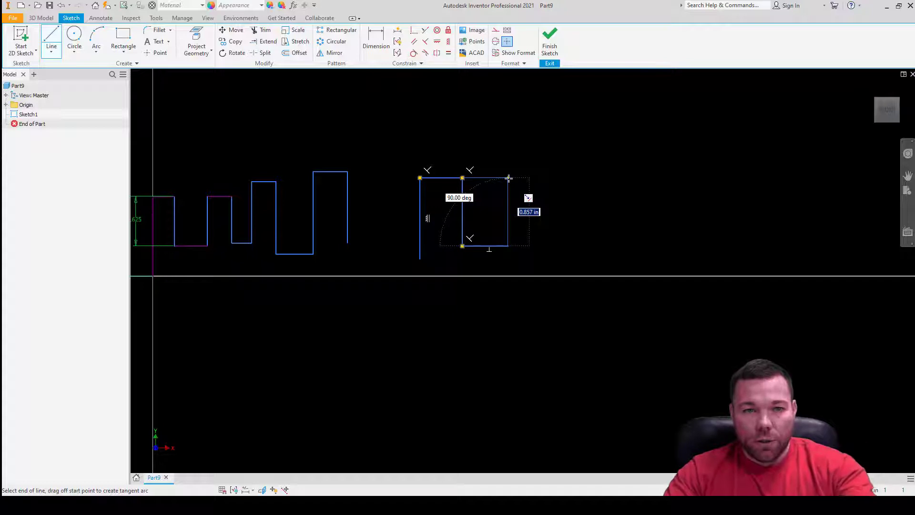
click(508, 178)
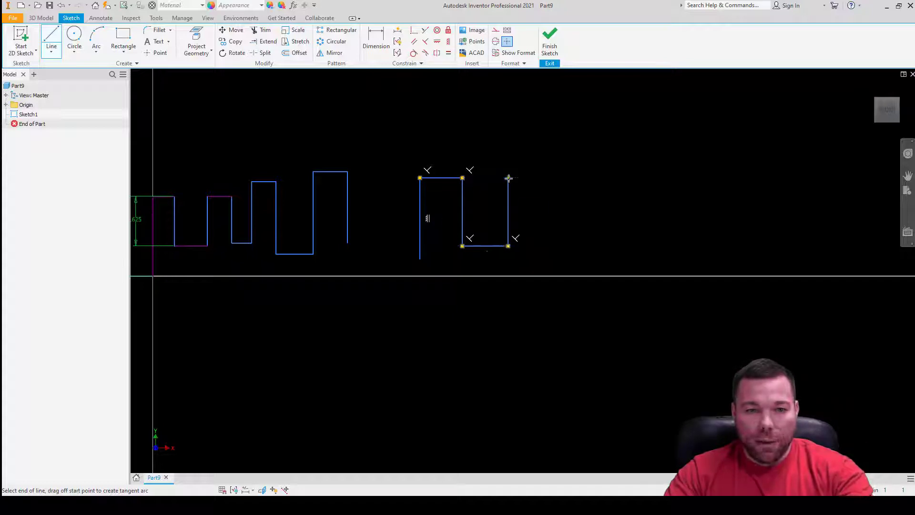
click(554, 178)
key(Escape)
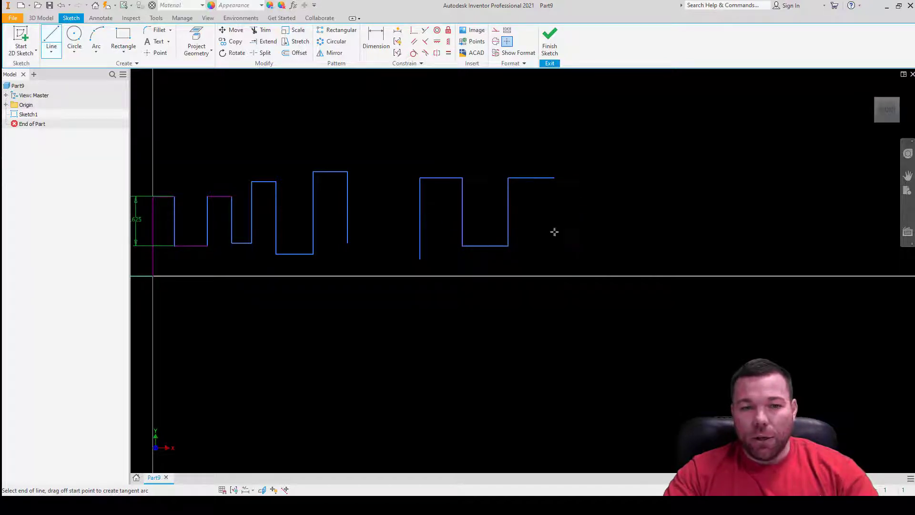
Delete the entire separate stepped chain of lines beside the dimensioned profile.
mouse_move(585, 262)
mouse_down()
mouse_move(409, 196)
mouse_move(396, 164)
mouse_up()
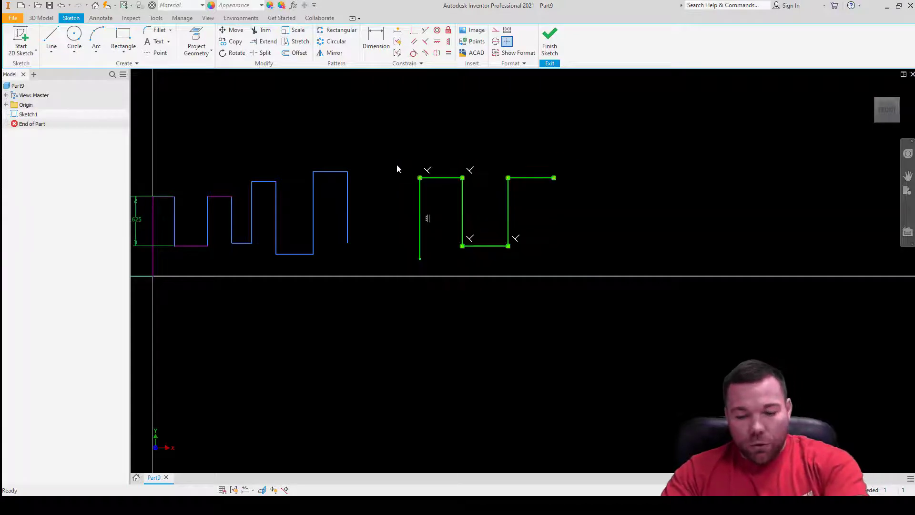
key(Delete)
scroll(351, 211, up, 4)
scroll(371, 219, down, 5)
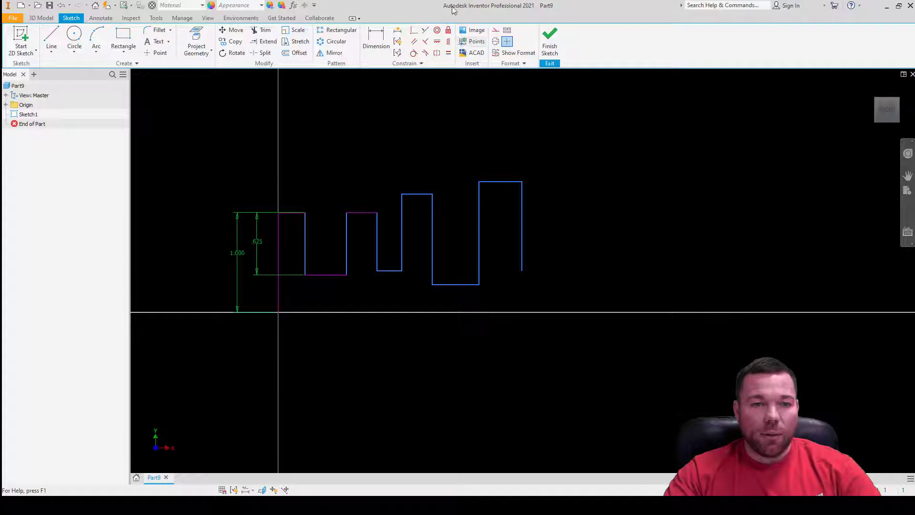
Make the third top segment collinear with the second, and the fourth top segment collinear with the third.
click(425, 31)
click(363, 213)
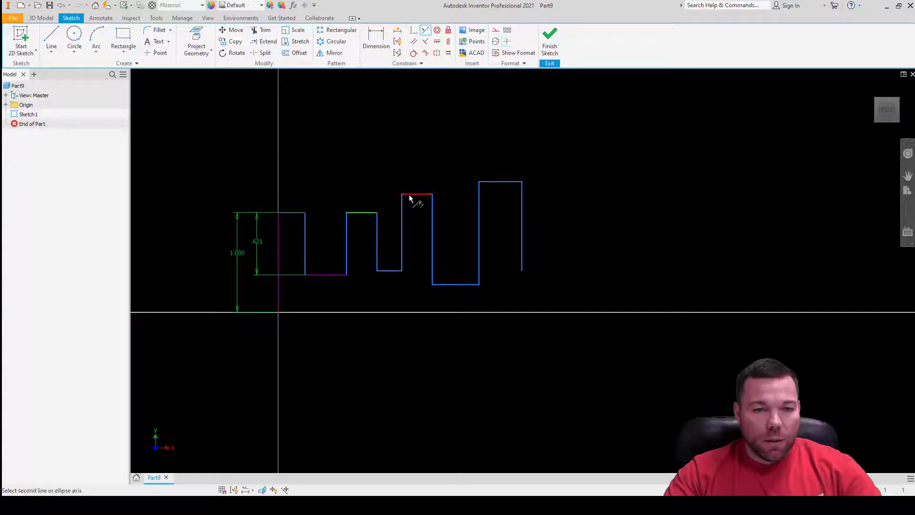
click(414, 195)
click(423, 213)
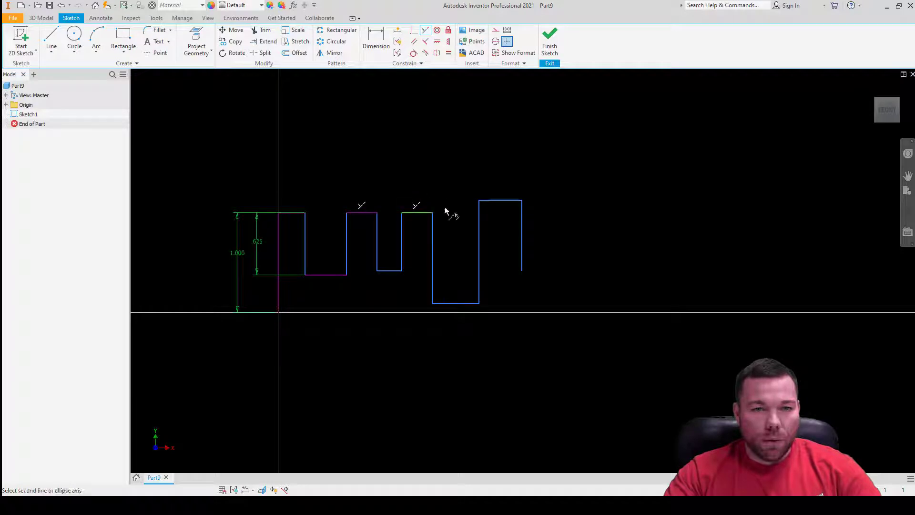
click(498, 201)
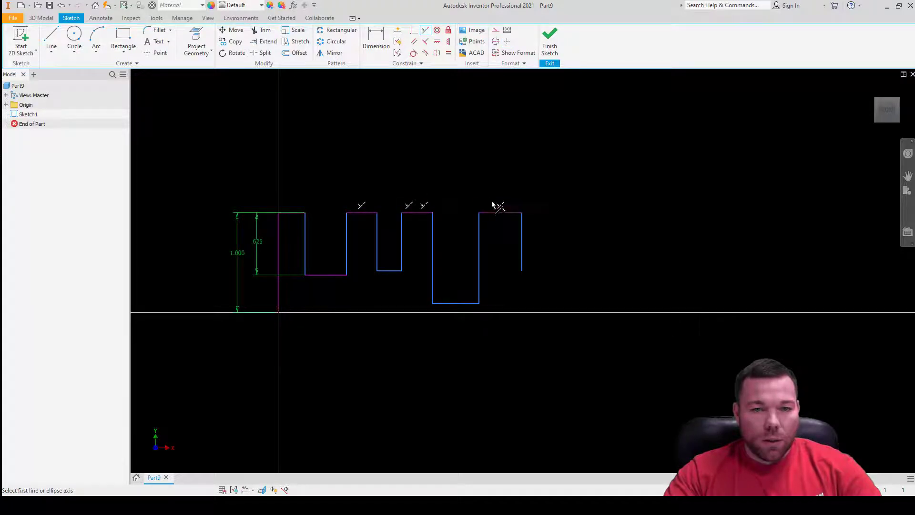
Make the third bottom segment collinear with the second, and the second bottom segment collinear with the first.
click(459, 304)
click(388, 270)
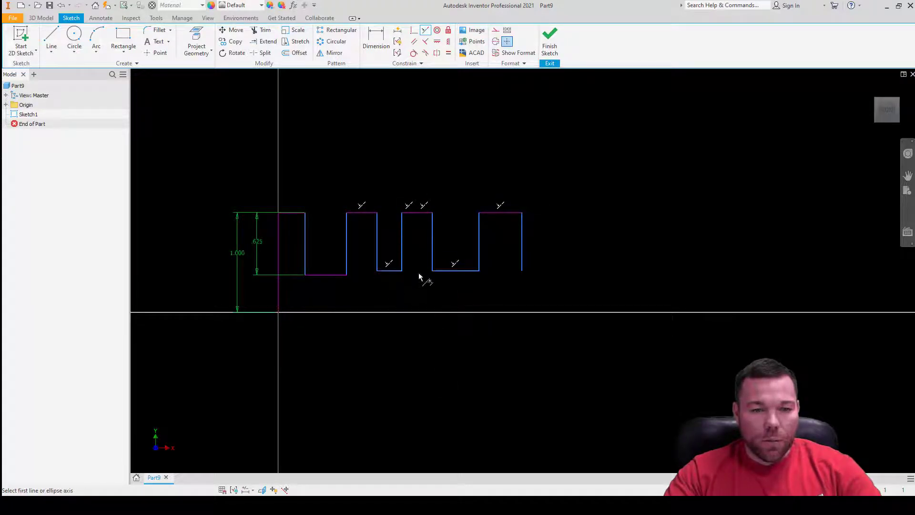
click(333, 275)
click(388, 270)
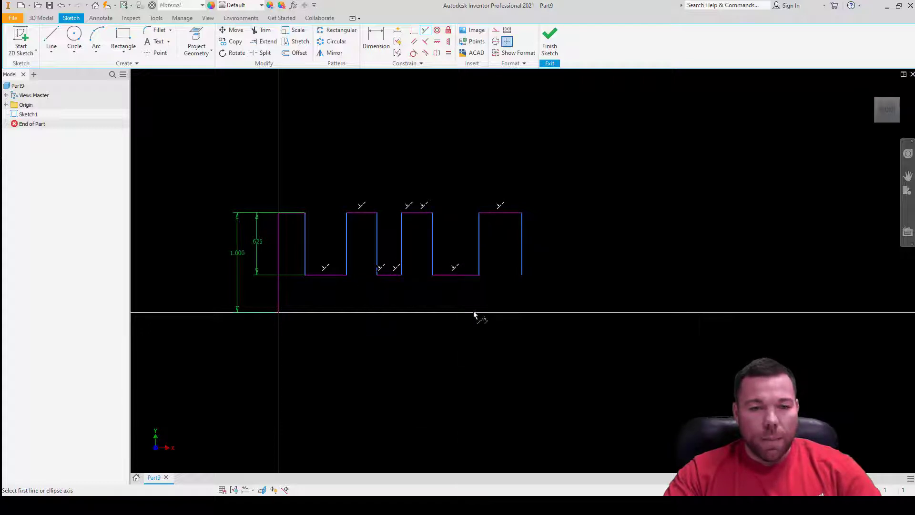
key(Escape)
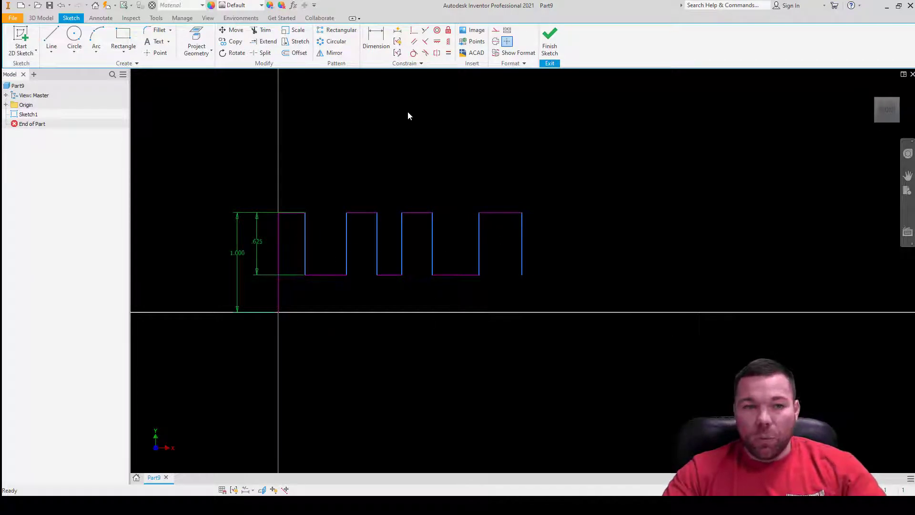
Delete the whole stepped profile with its dimensions and sketch two separate circles above the horizontal axis, a larger one and a smaller one.
mouse_move(189, 176)
mouse_down()
mouse_move(353, 271)
mouse_move(589, 335)
mouse_up()
key(Delete)
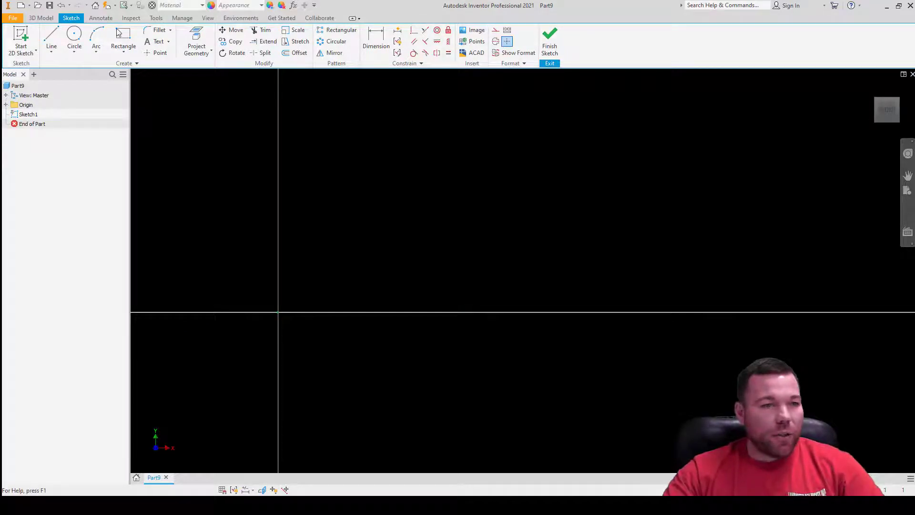
click(73, 37)
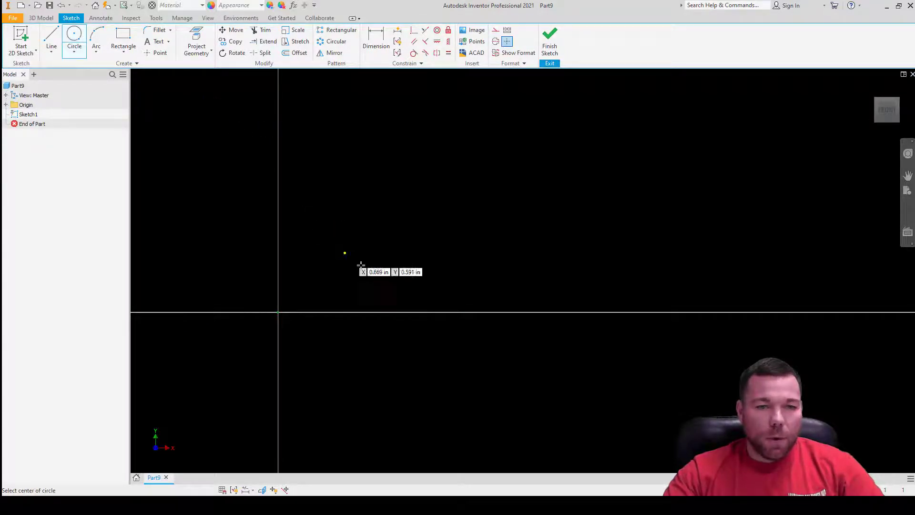
click(414, 171)
click(431, 203)
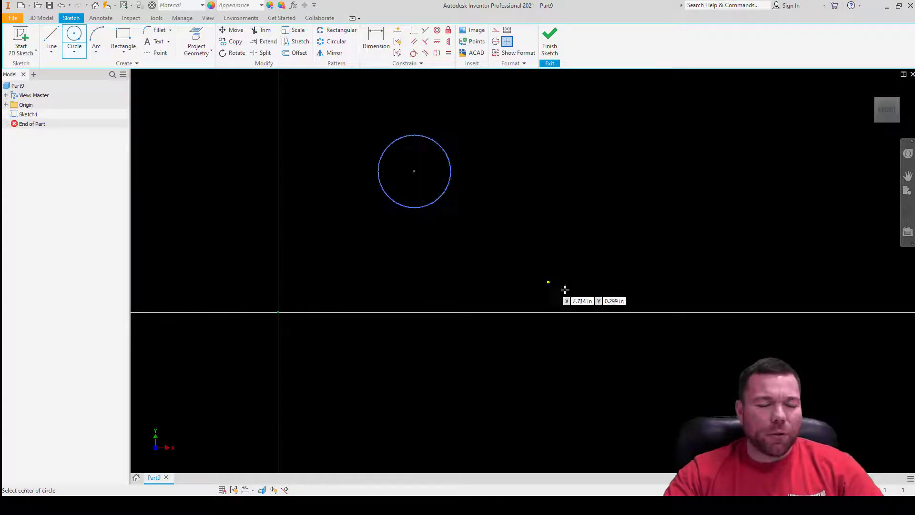
click(527, 222)
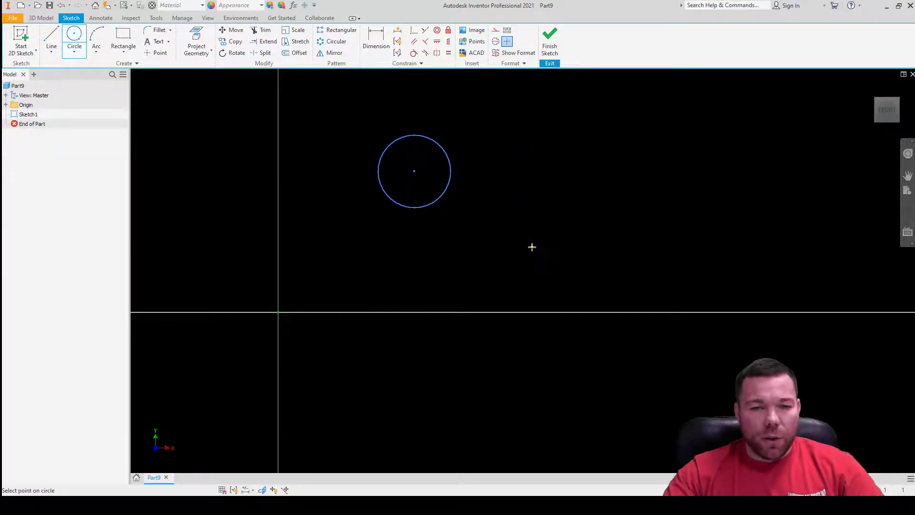
click(532, 247)
key(Escape)
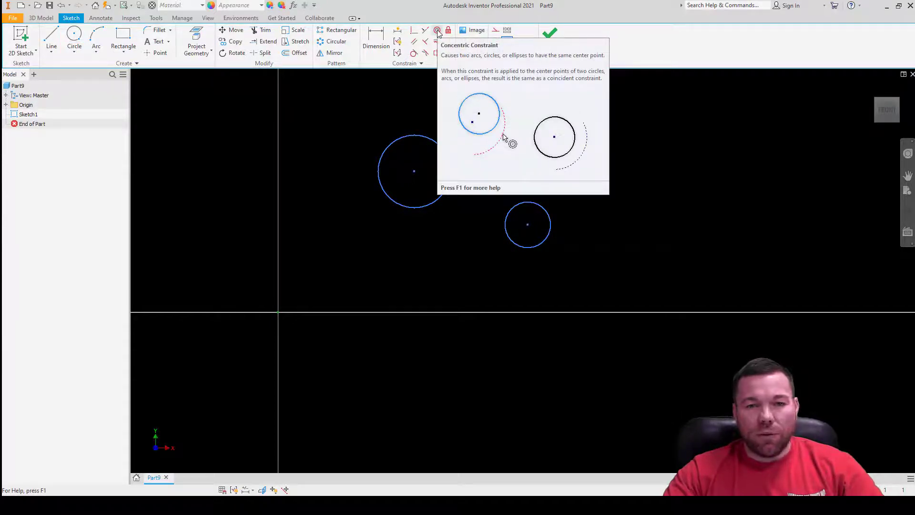
Make the smaller circle concentric with the larger circle, and undo that constraint.
click(436, 30)
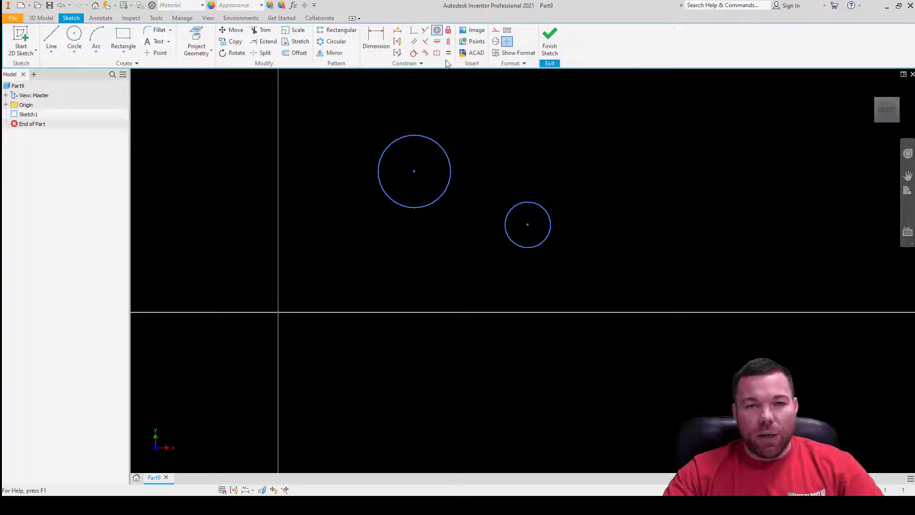
click(547, 212)
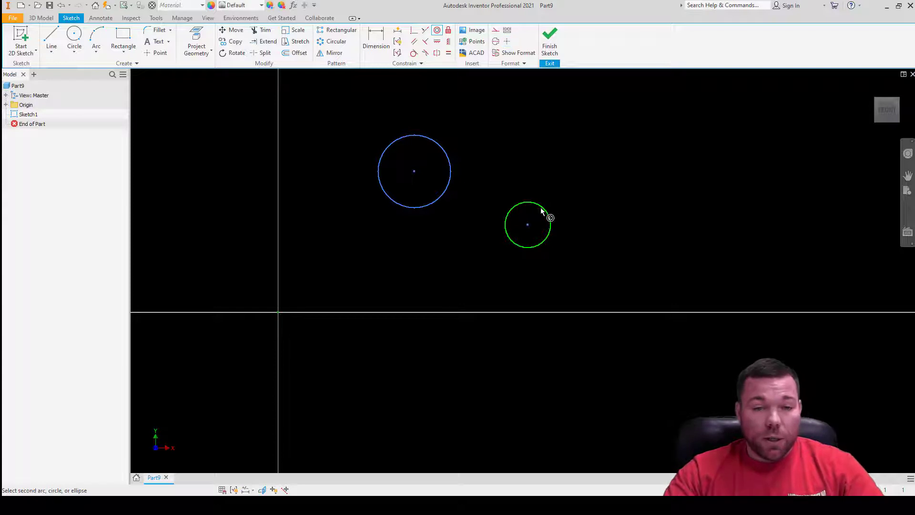
click(449, 153)
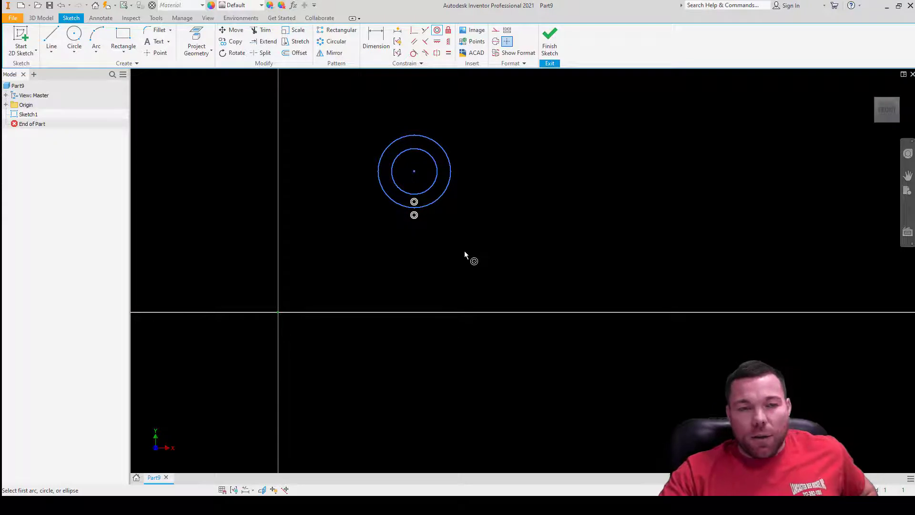
click(61, 6)
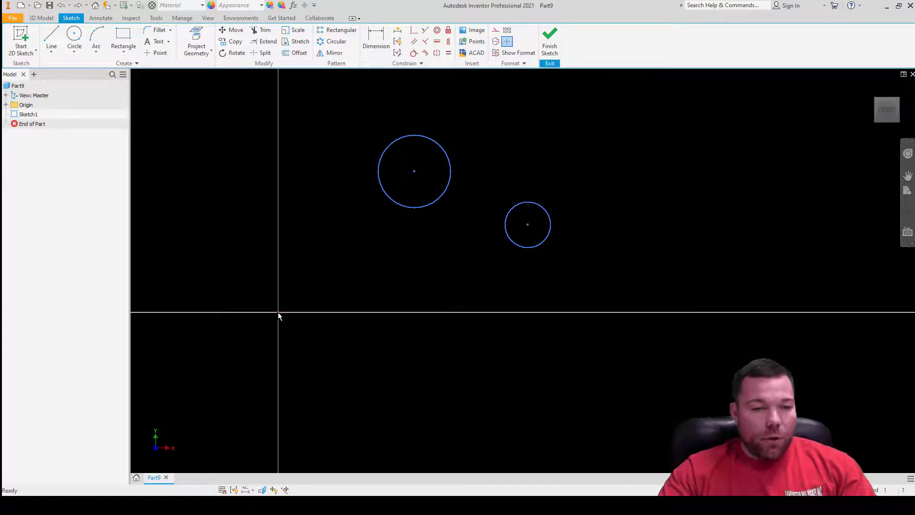
Fix the smaller circle's center point in place and enlarge that circle slightly.
click(448, 30)
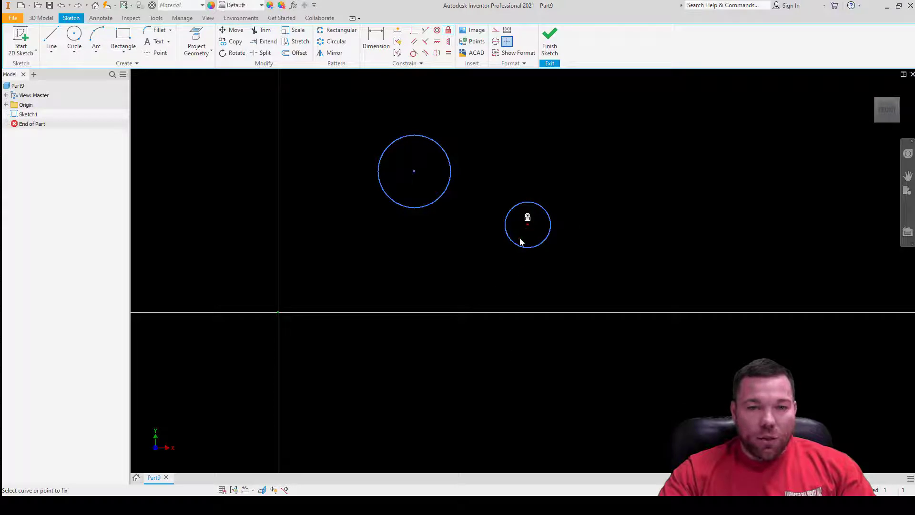
key(Escape)
mouse_move(548, 209)
mouse_down()
mouse_move(581, 189)
mouse_move(606, 188)
mouse_move(555, 214)
mouse_up()
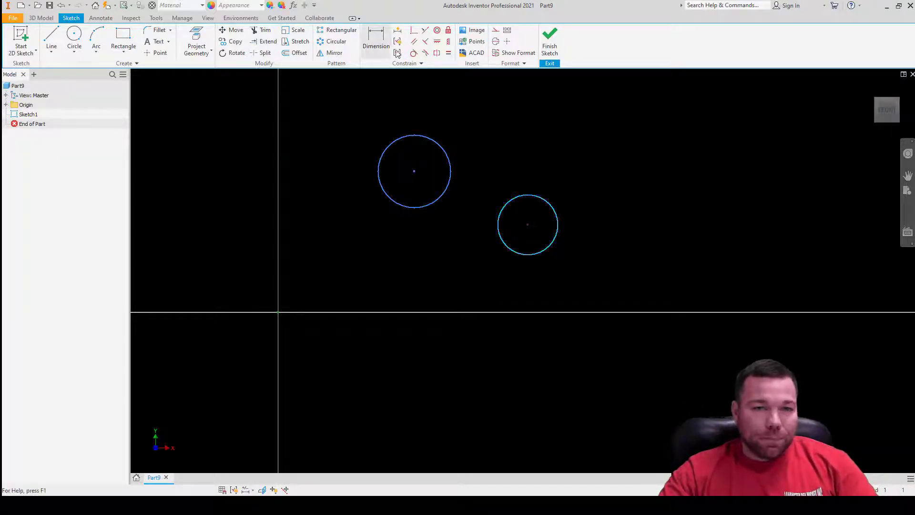
Make the larger circle concentric with the circle whose center is fixed, and undo that constraint.
click(436, 31)
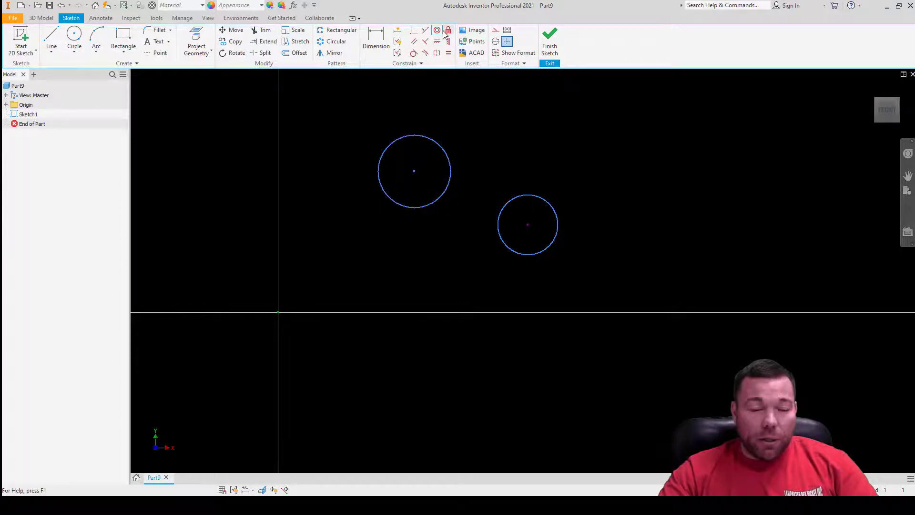
click(449, 157)
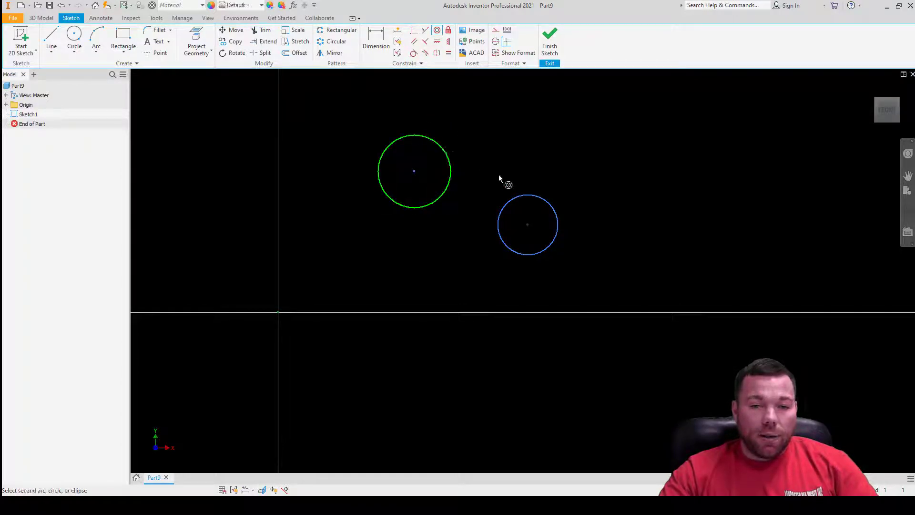
click(515, 201)
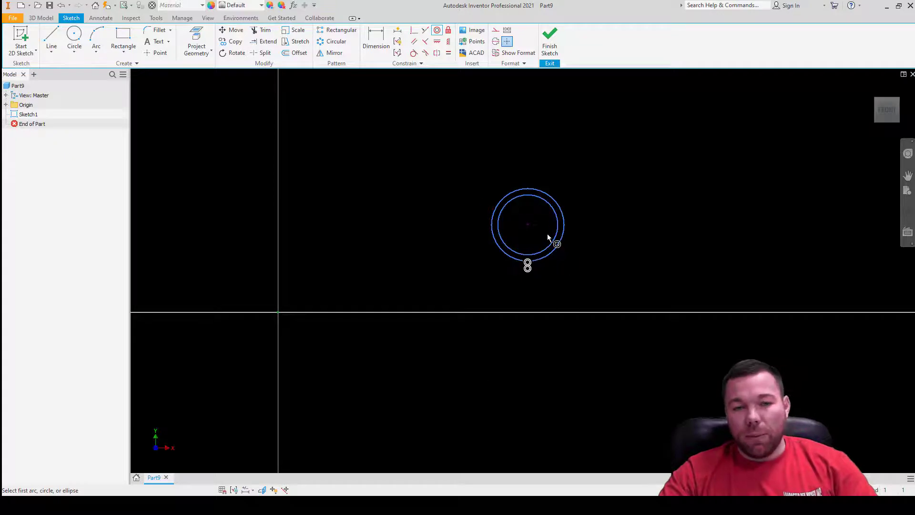
key(Escape)
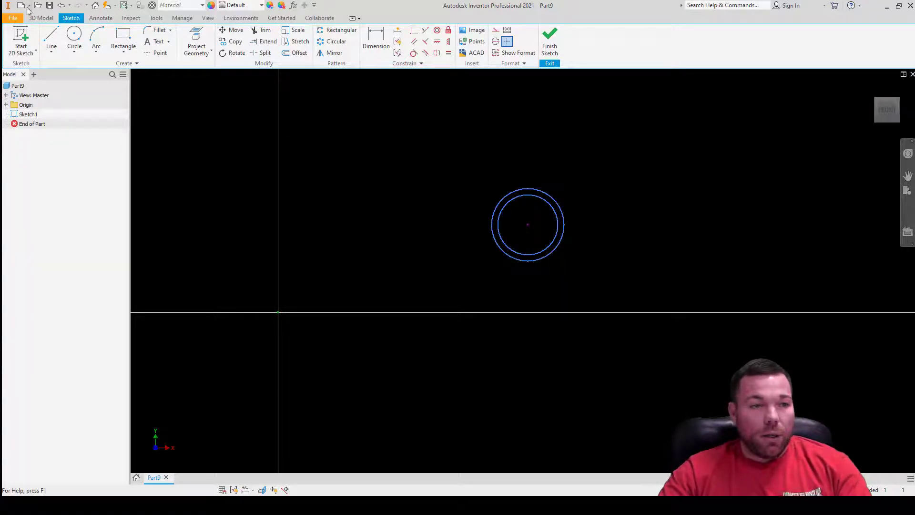
click(59, 6)
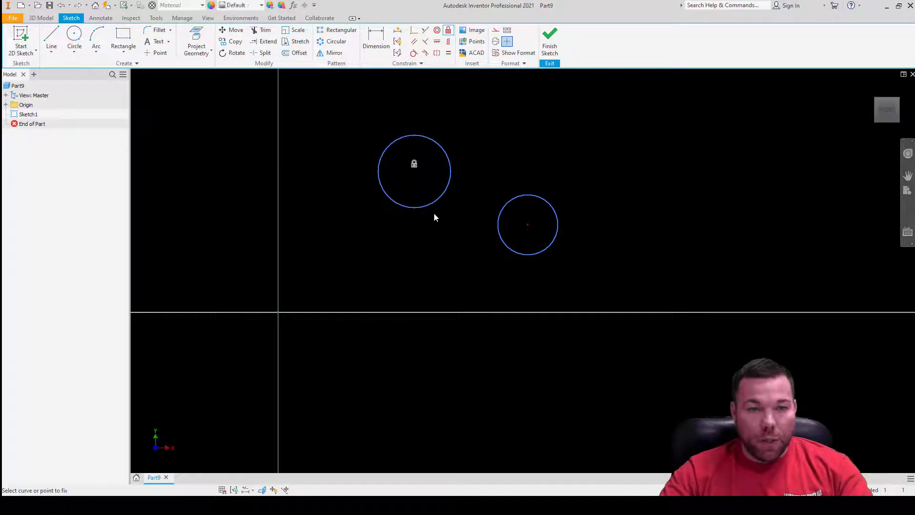
Try a concentric constraint between the two circles with fixed centers, and undo the fixed centers and the smaller circle's resizing.
click(436, 30)
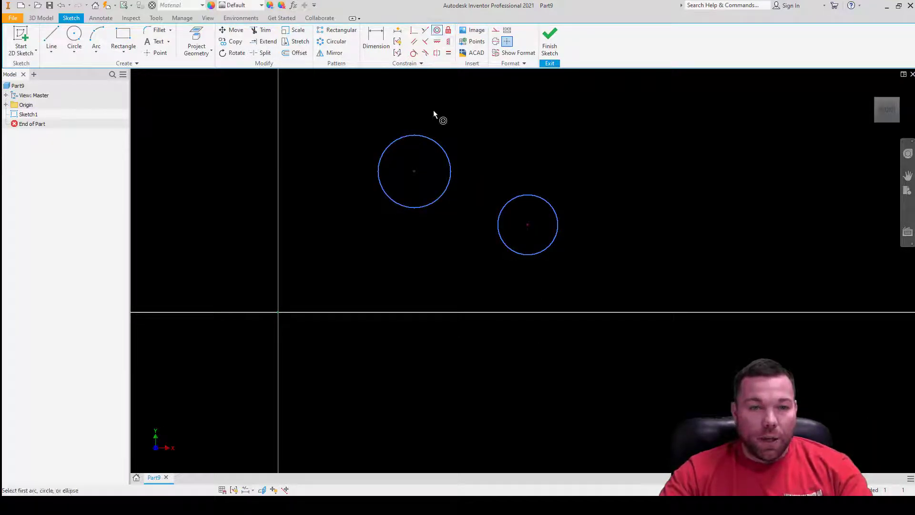
click(439, 144)
click(531, 198)
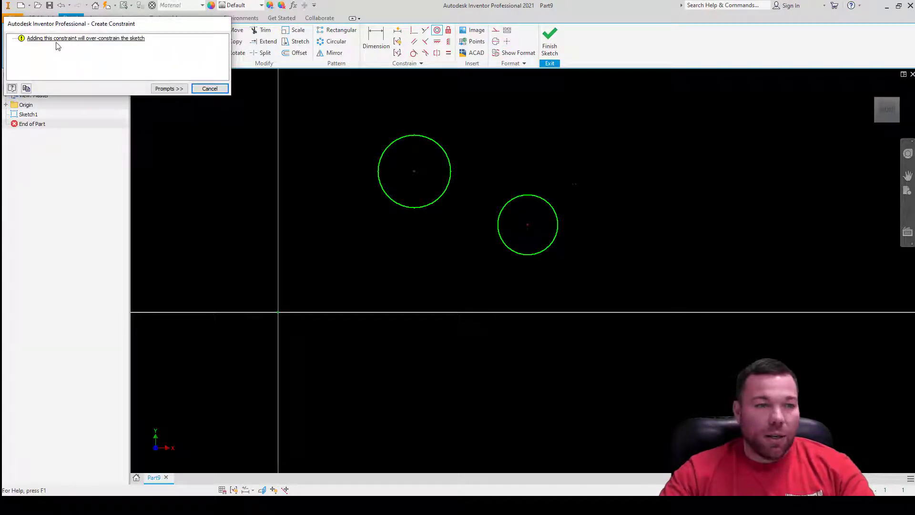
click(210, 89)
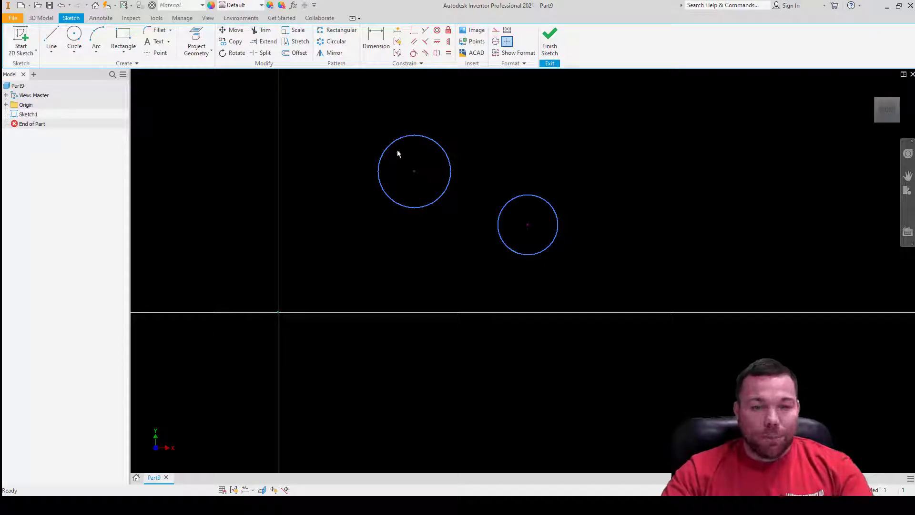
click(63, 6)
click(63, 6)
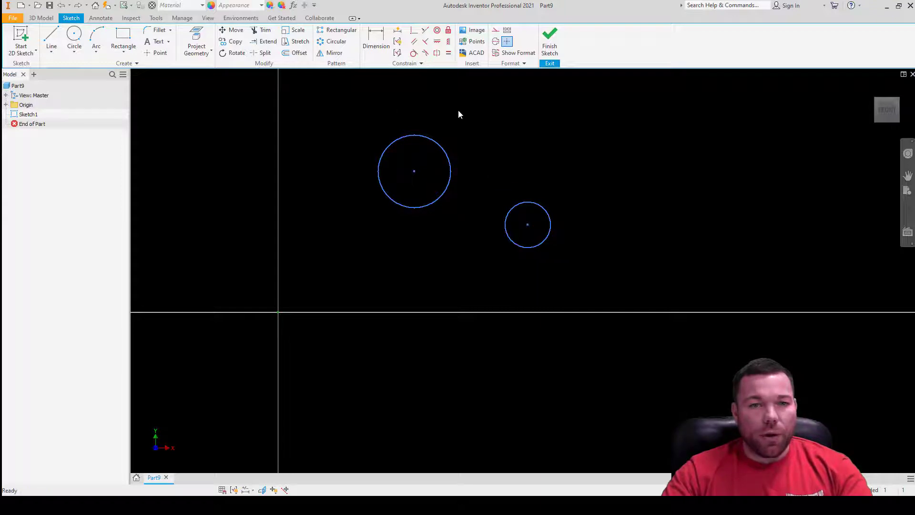
Sketch a horizontal line above the two circles, starting above the larger circle and running past the smaller one.
click(414, 42)
scroll(421, 252, down, 4)
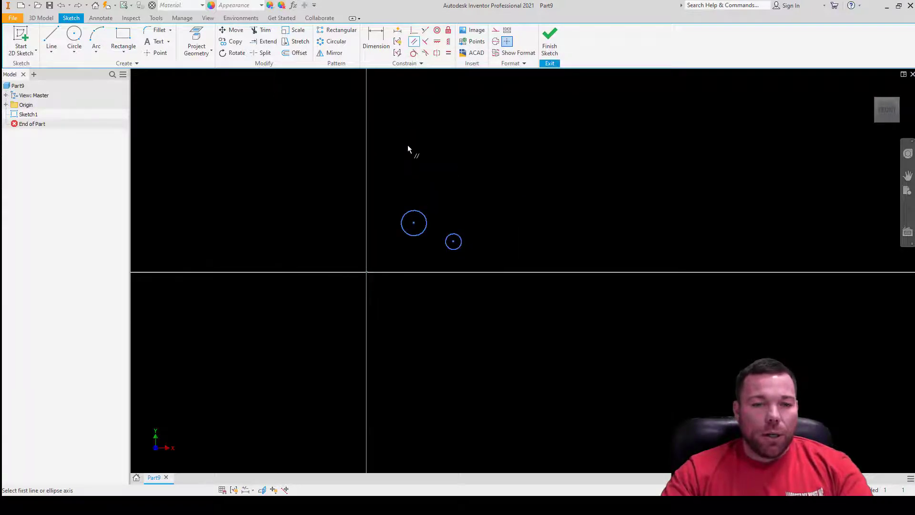
click(51, 38)
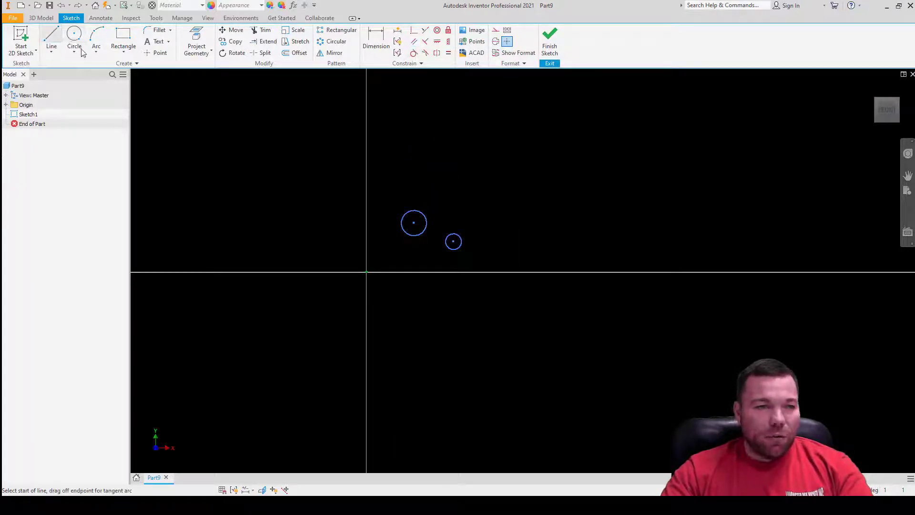
click(414, 128)
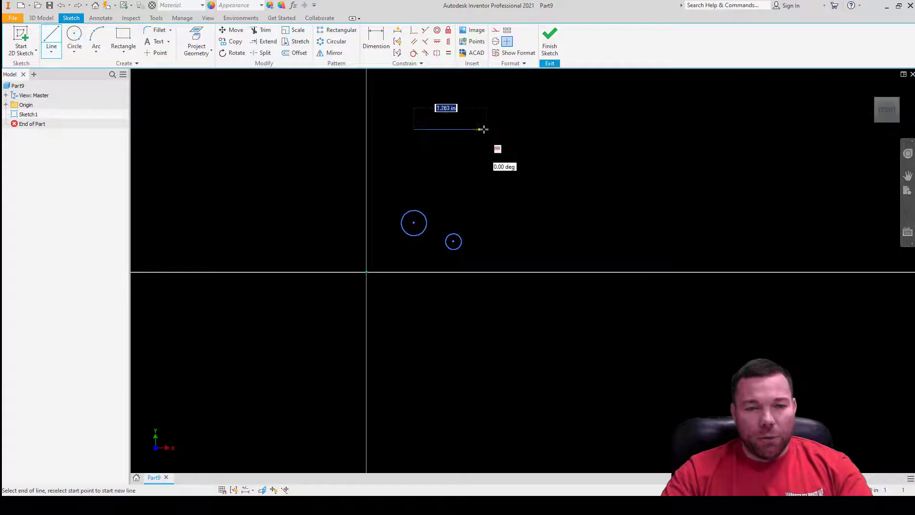
click(516, 130)
key(Escape)
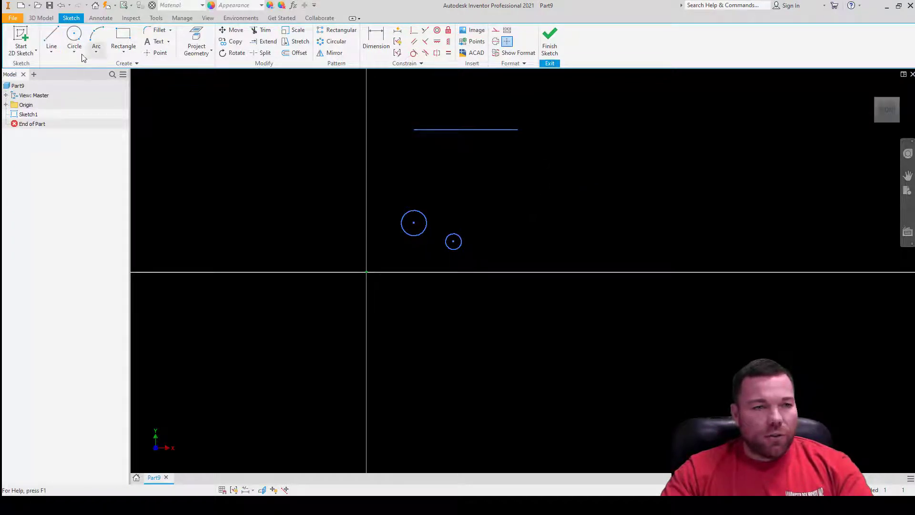
Sketch a separate upward-sloping line to the right of and below the horizontal line.
click(52, 38)
click(529, 184)
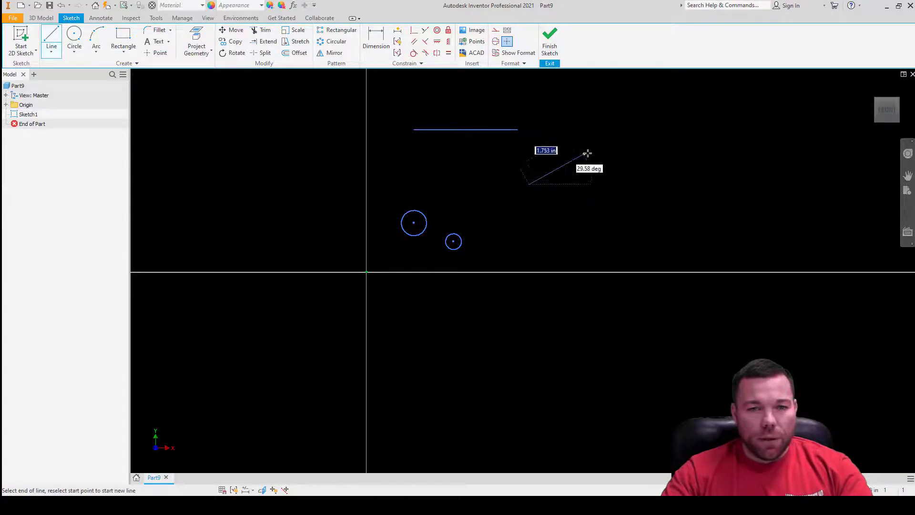
click(601, 150)
key(Escape)
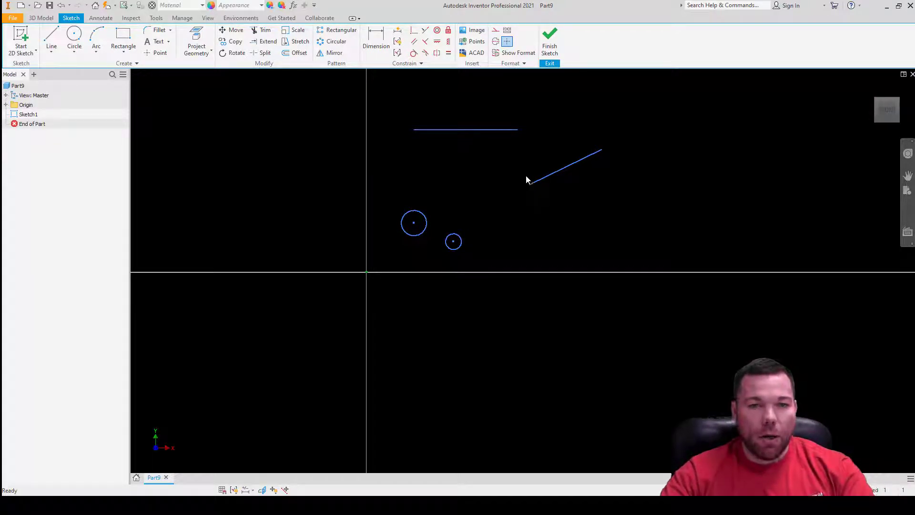
click(376, 38)
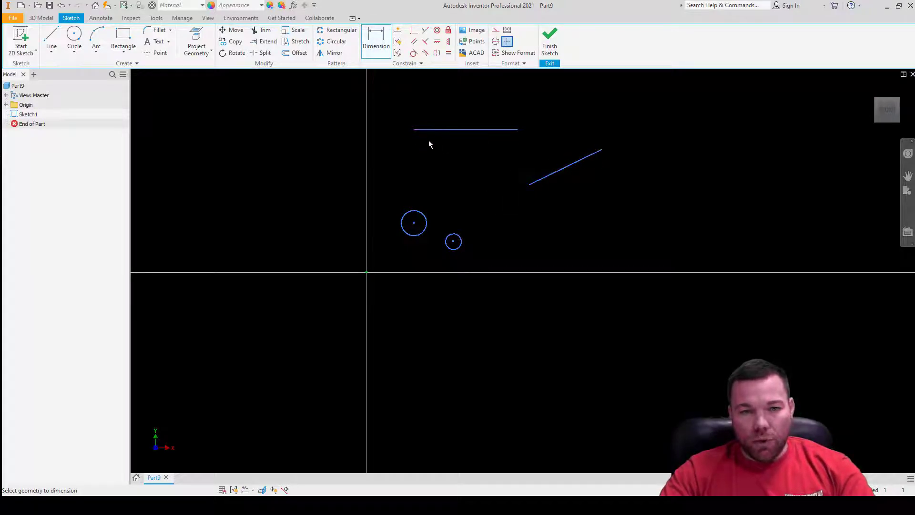
key(Escape)
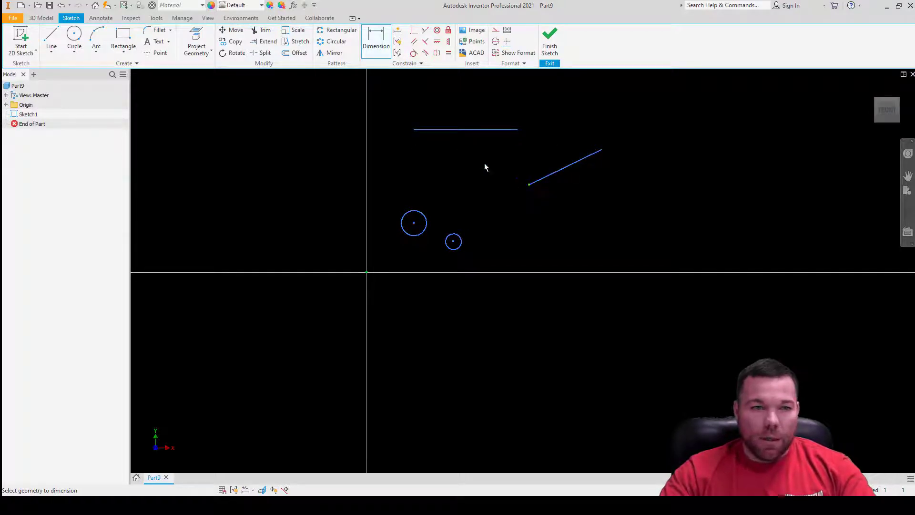
click(51, 38)
click(509, 217)
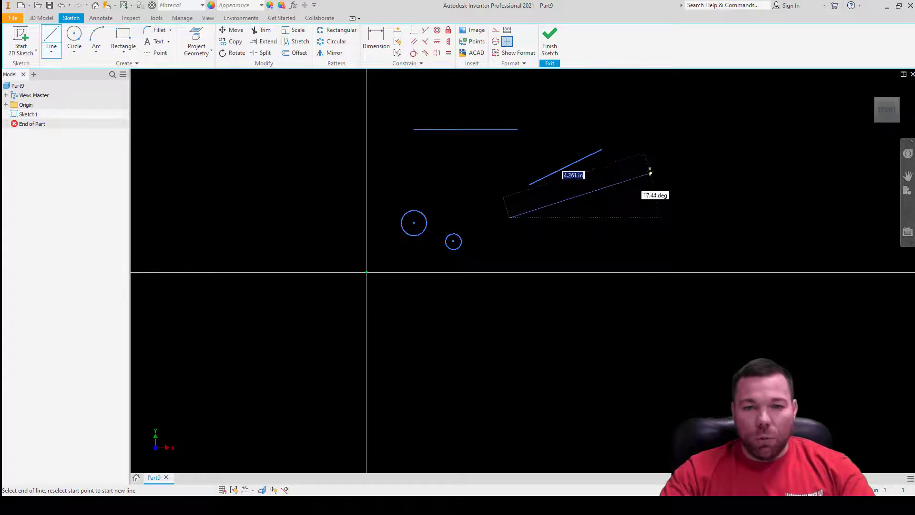
key(Tab)
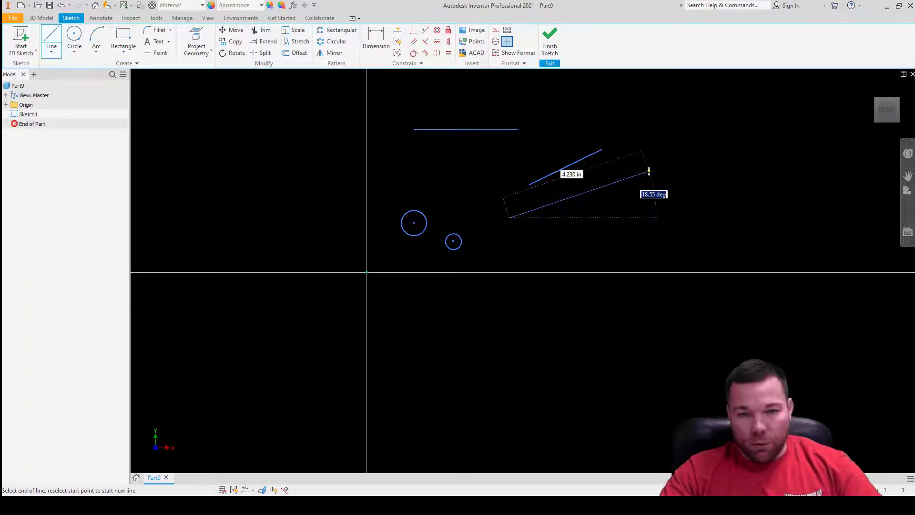
key(Escape)
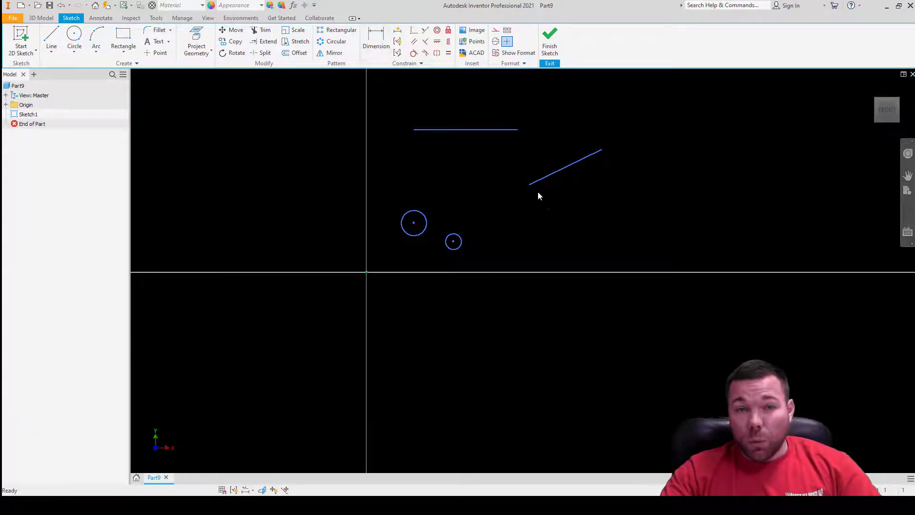
Constrain the sloped line parallel to the horizontal line twice, picking the horizontal line first, and undo the constraint each time.
click(412, 43)
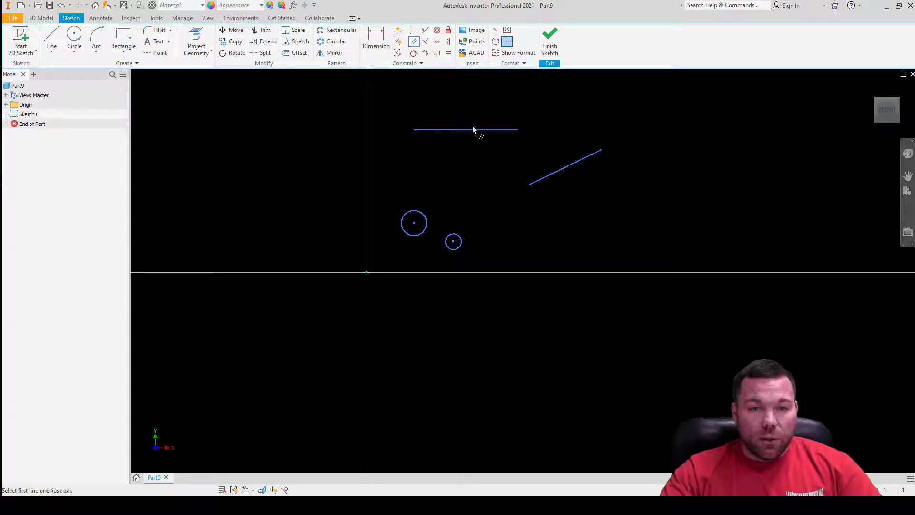
click(474, 129)
click(573, 163)
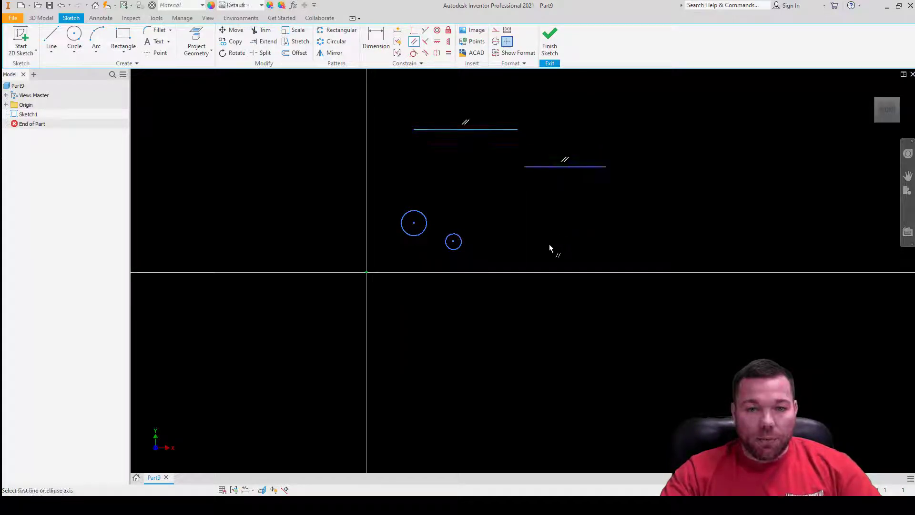
click(61, 5)
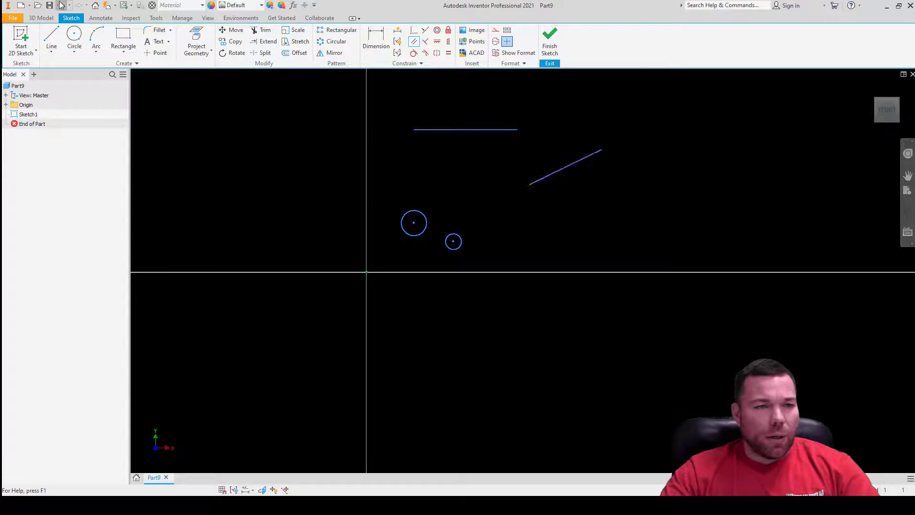
click(412, 43)
click(501, 129)
click(579, 159)
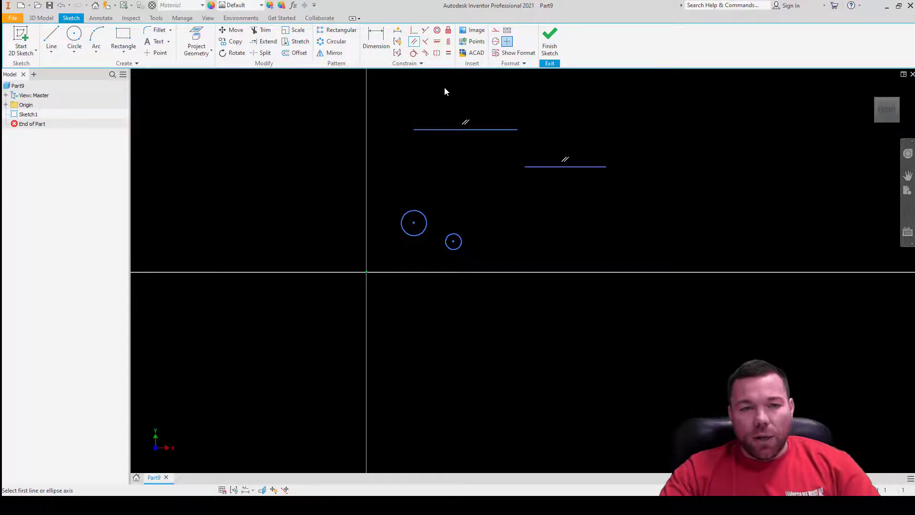
click(60, 5)
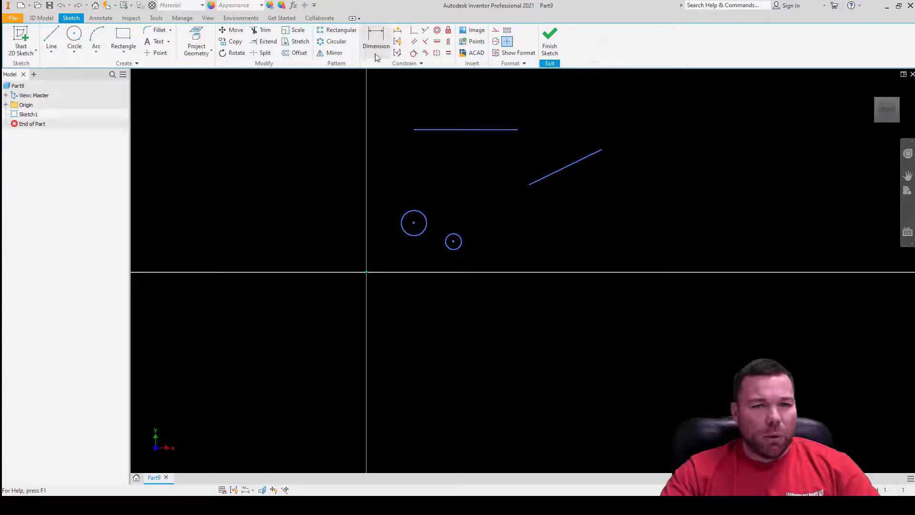
Apply the parallel constraint with the sloped line picked before the horizontal line, and undo it.
click(414, 41)
click(571, 166)
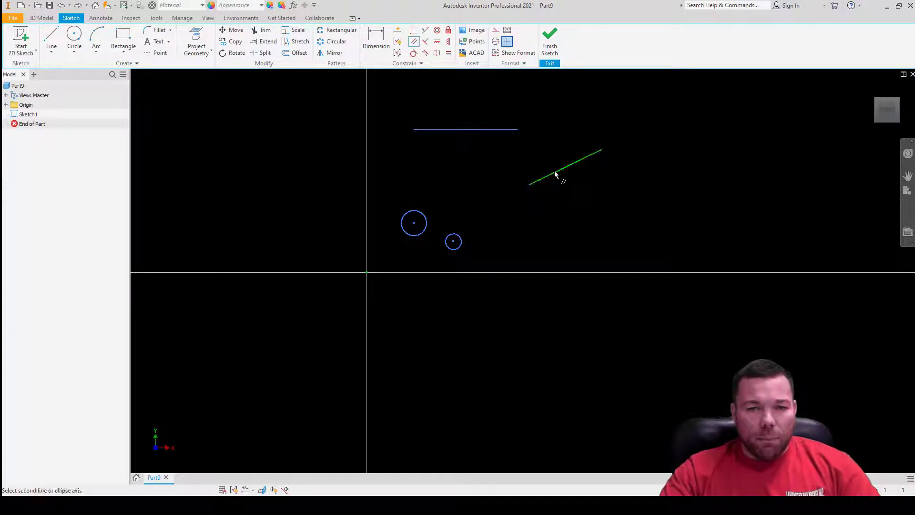
click(498, 132)
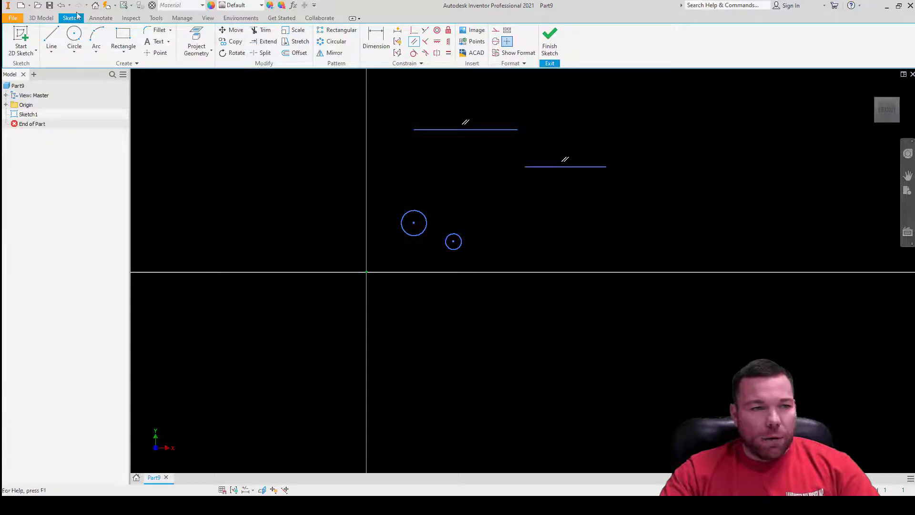
click(61, 5)
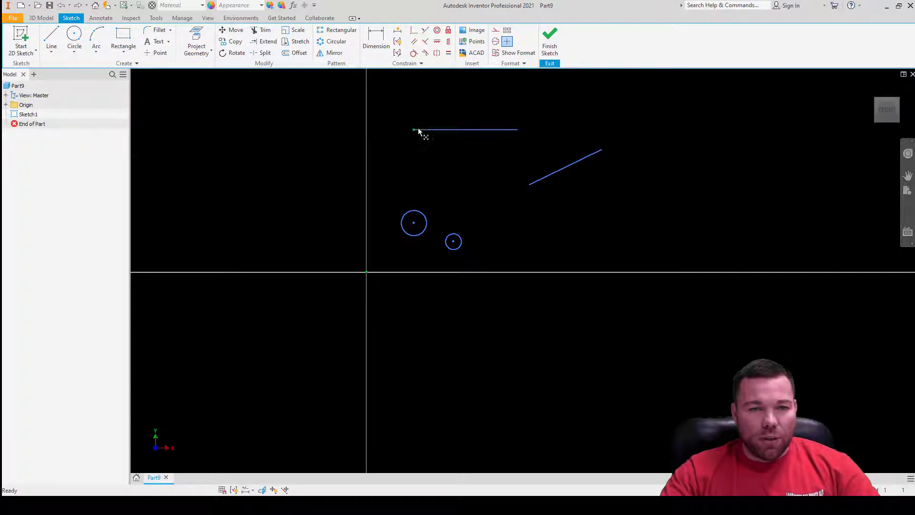
Shorten the horizontal line from its left end, and try a parallel constraint with the sloped line, undoing only that constraint.
drag(417, 129, 447, 129)
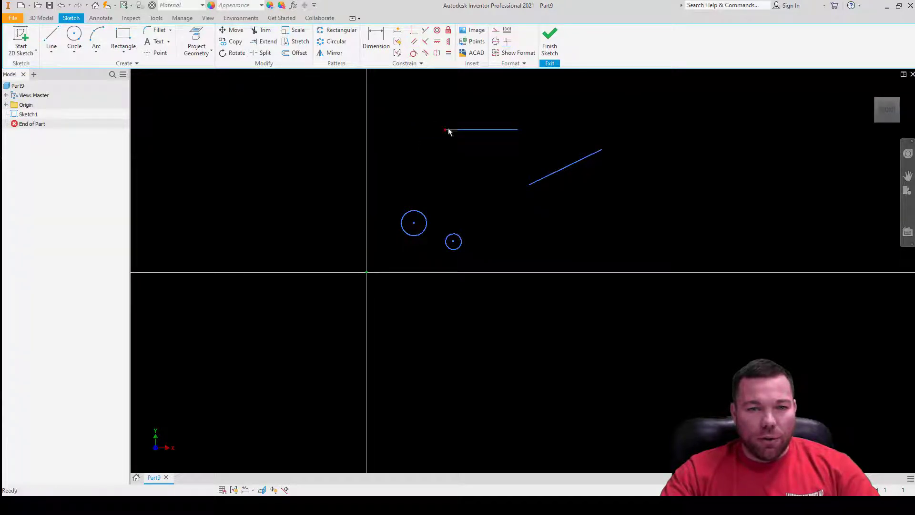
click(414, 41)
click(566, 165)
click(500, 135)
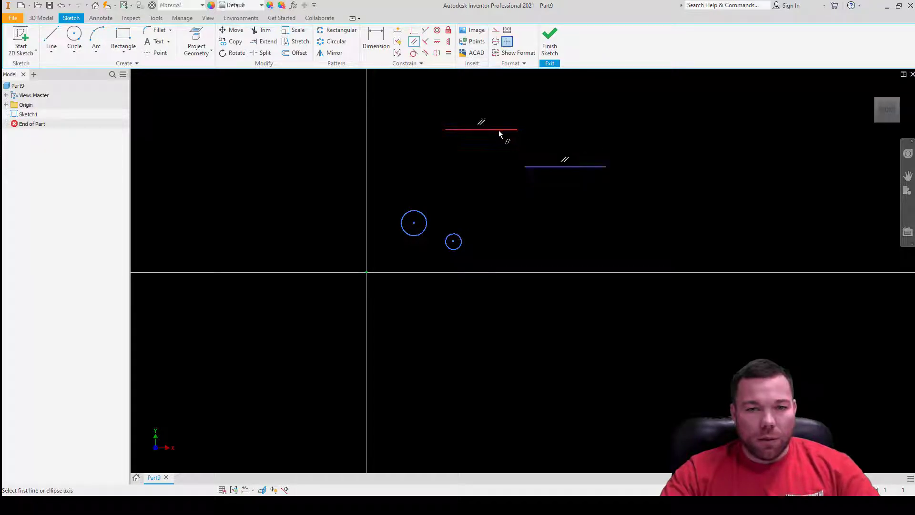
key(Escape)
key(ctrl+z)
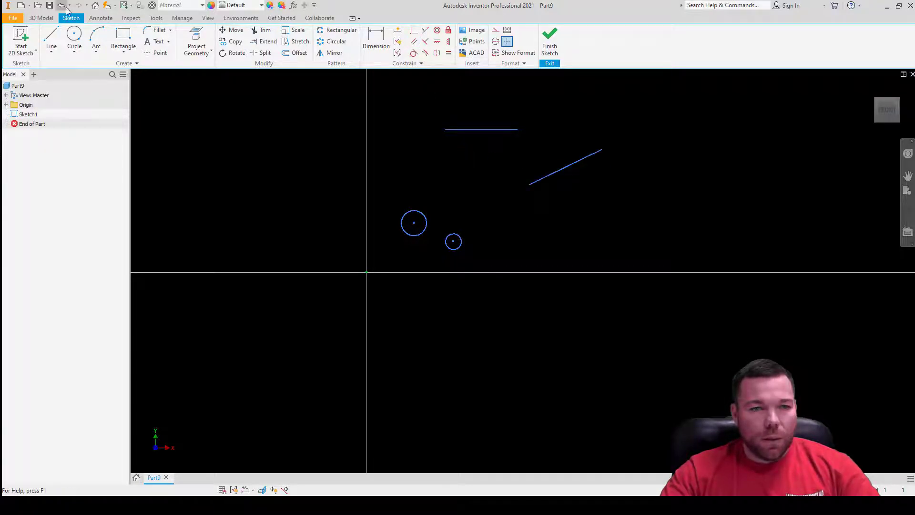
Make the sloped line parallel to the shortened horizontal line and move it left to the vertical axis.
click(414, 42)
click(493, 129)
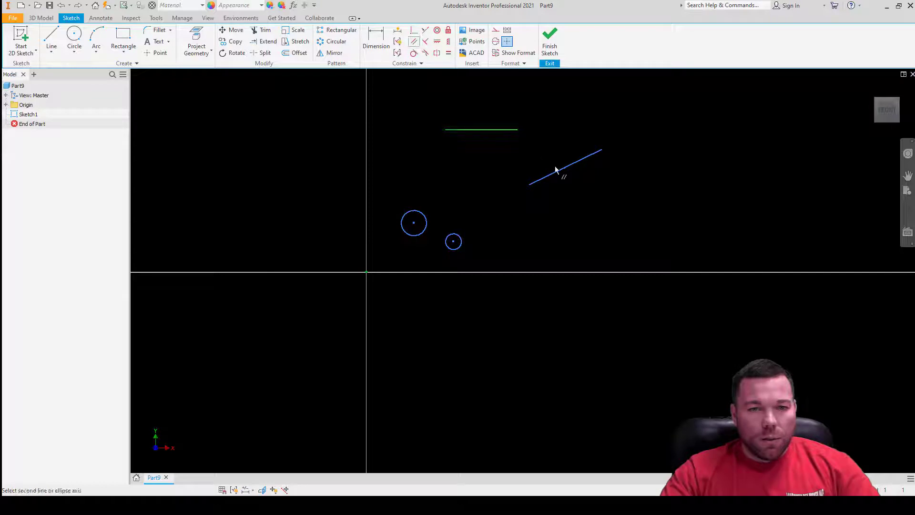
click(556, 171)
key(Escape)
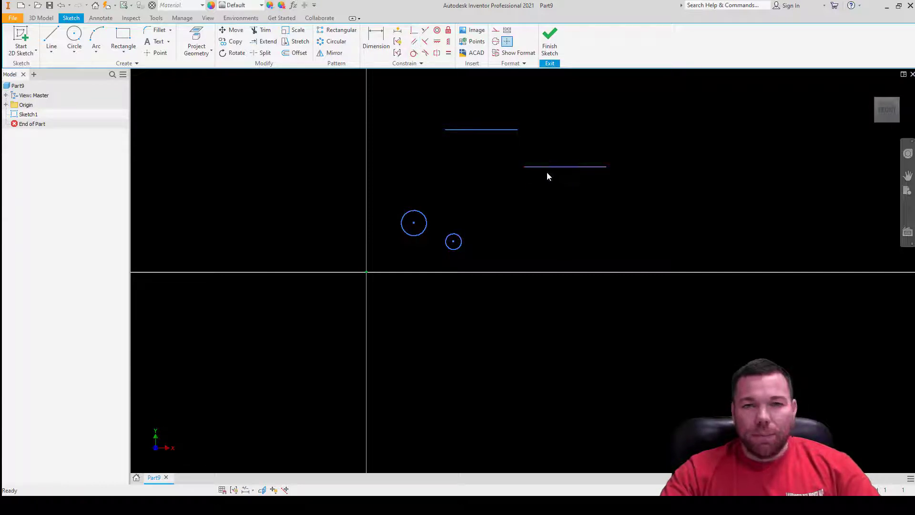
drag(540, 168, 304, 165)
Try to add a second parallel constraint between the two lines, and undo the line's move and its first parallel constraint.
click(413, 41)
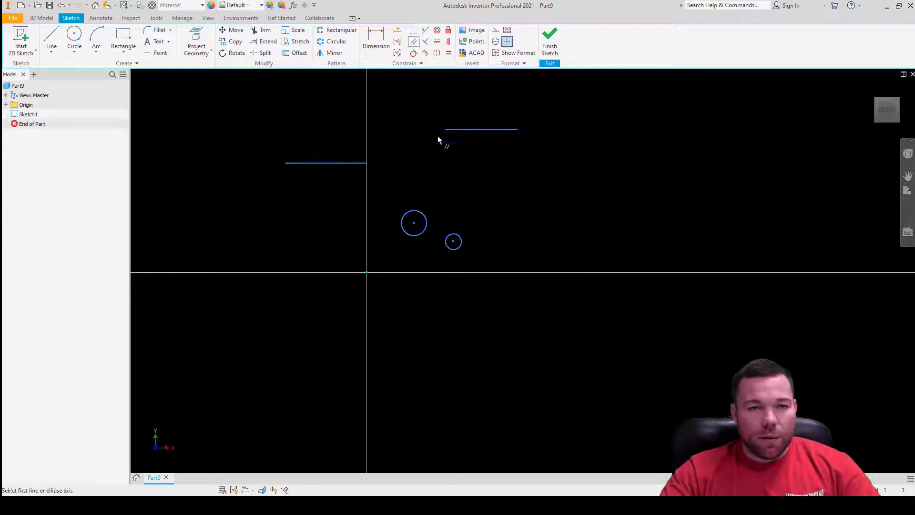
click(348, 163)
click(463, 131)
key(Escape)
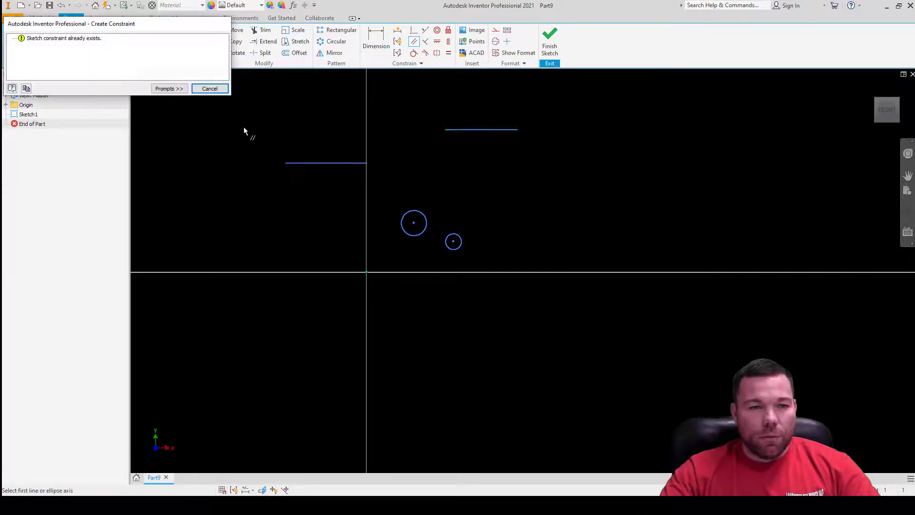
key(Escape)
click(61, 9)
click(61, 9)
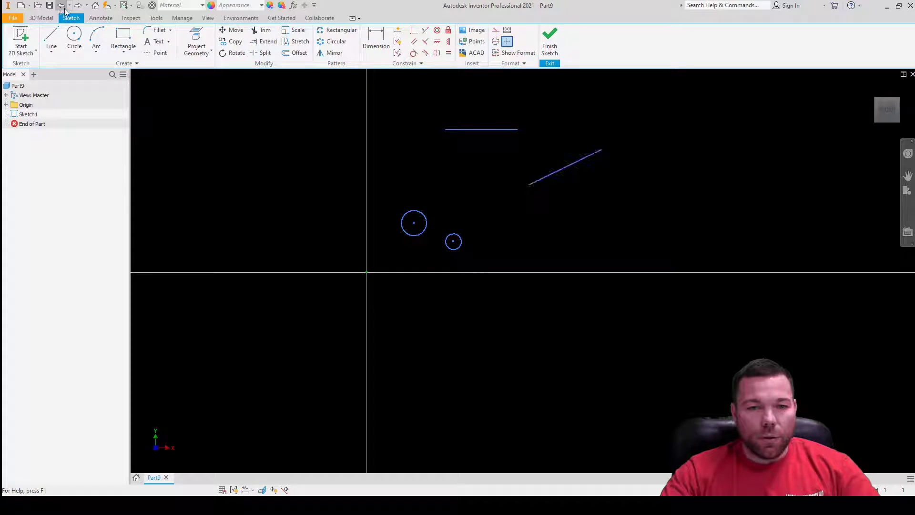
Move the sloped line left across the vertical axis, and try making it parallel to the horizontal line, undoing only that constraint.
drag(582, 167, 351, 170)
click(414, 42)
click(379, 153)
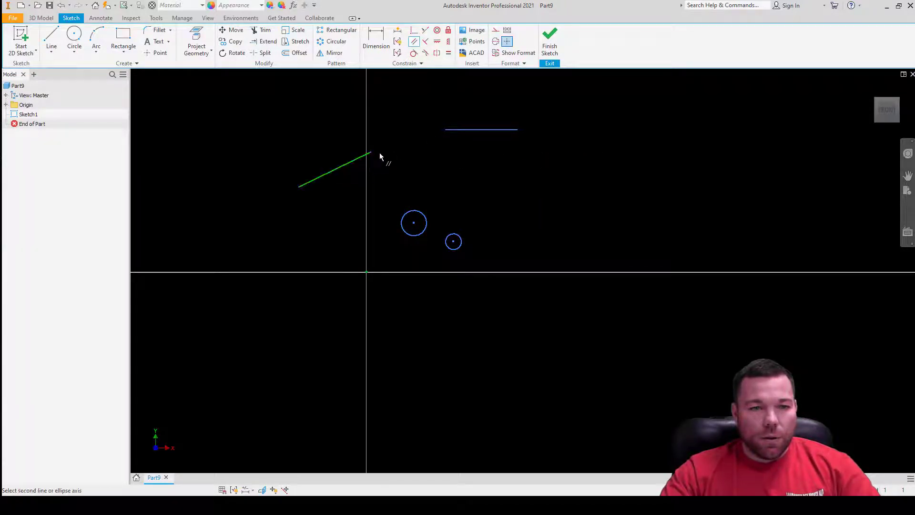
click(482, 131)
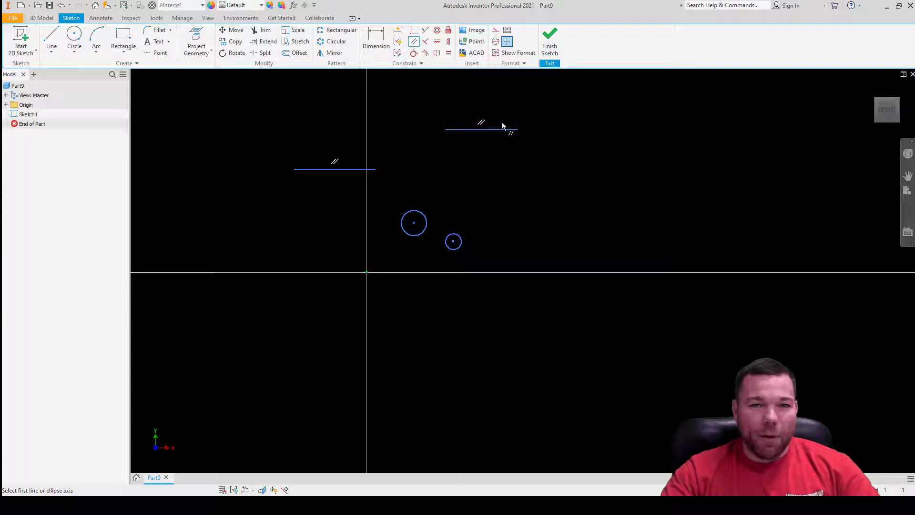
click(61, 5)
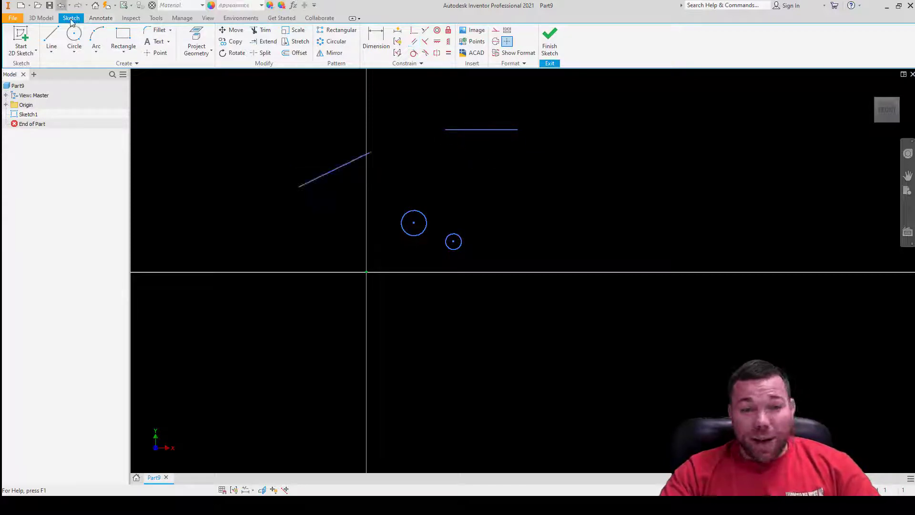
Dimension the vertical heights of the sloped line's left and right endpoints above the origin.
click(381, 41)
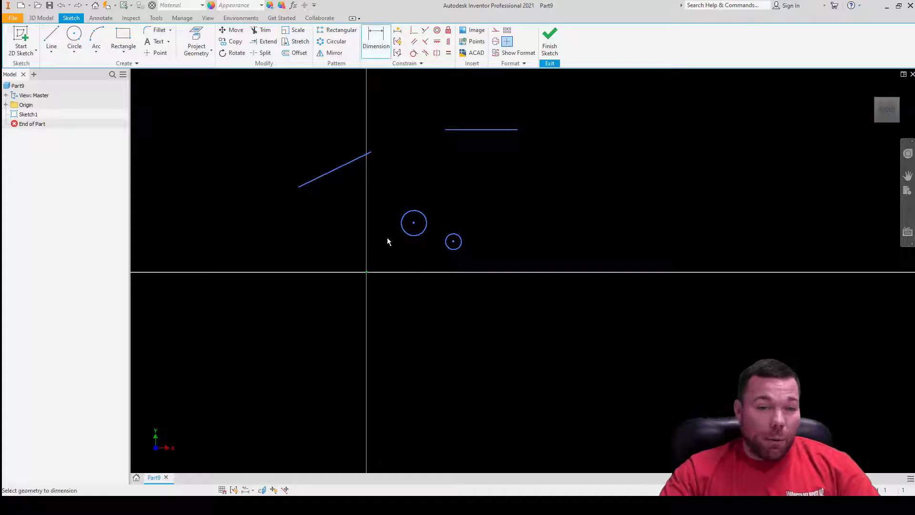
click(365, 274)
click(297, 188)
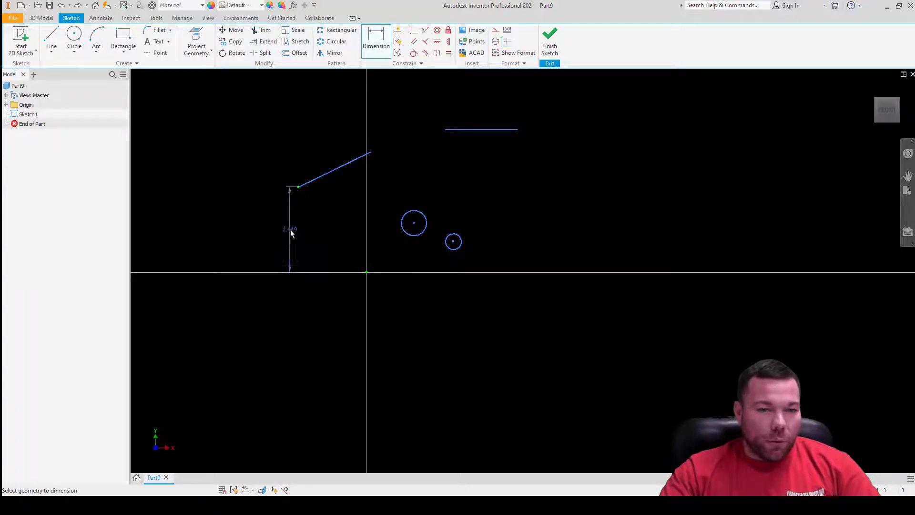
click(292, 230)
click(332, 265)
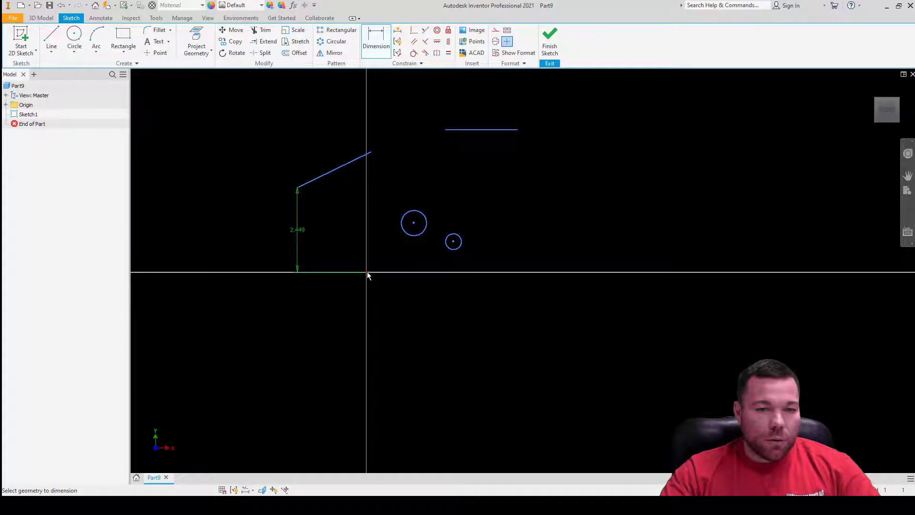
click(372, 153)
click(390, 186)
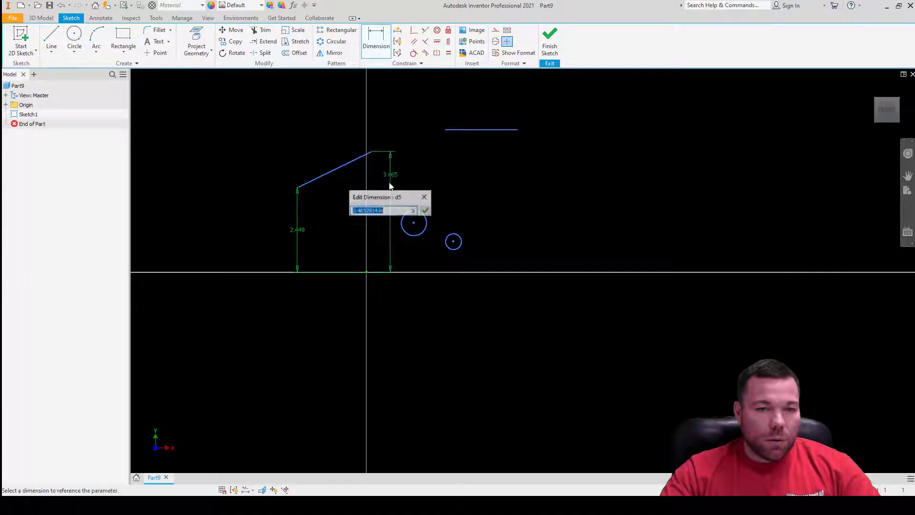
Dimension the sloped line's left endpoint horizontally from the origin, and dimension the line's own horizontal length.
click(305, 198)
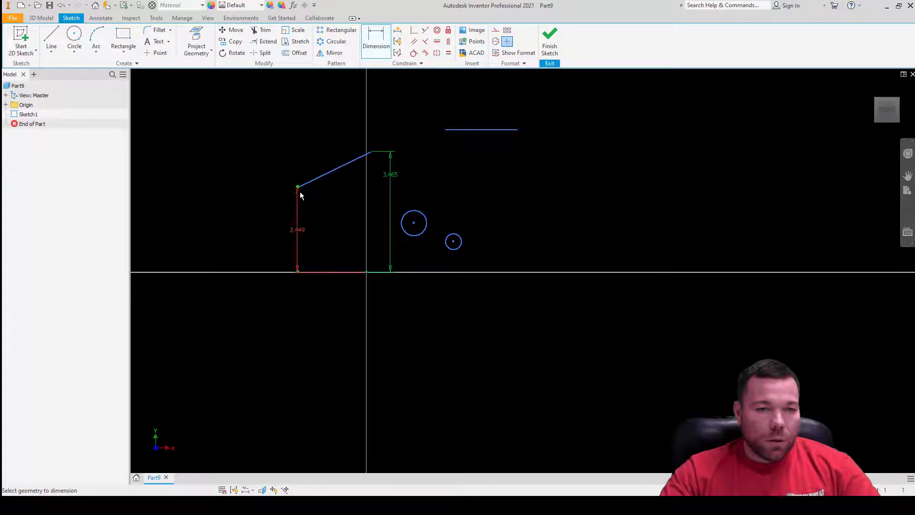
click(368, 273)
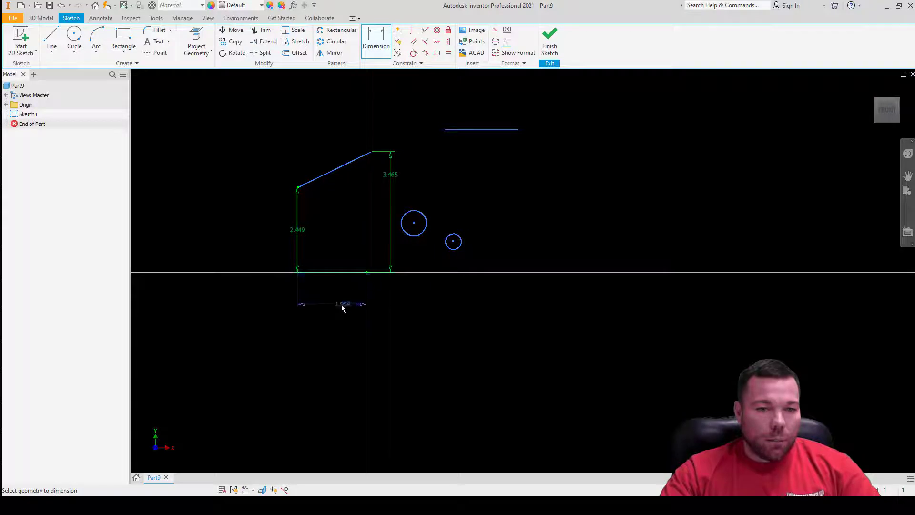
click(343, 314)
click(375, 341)
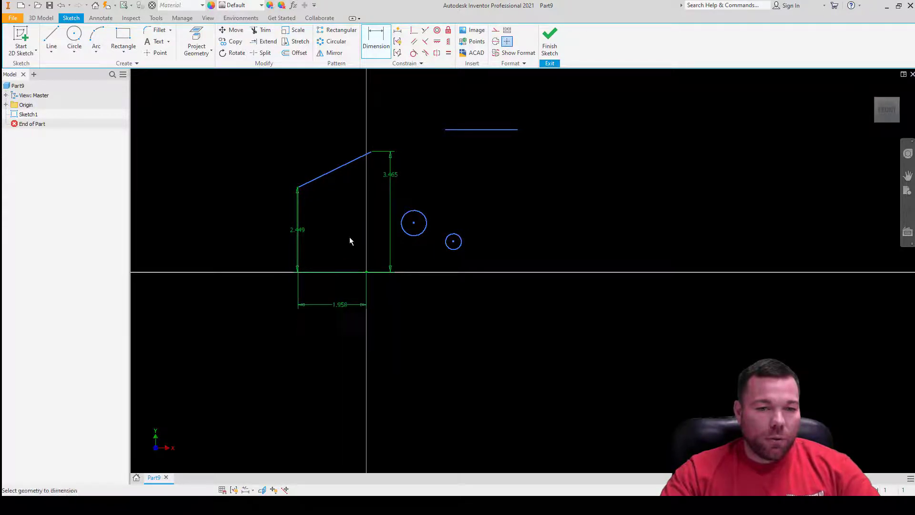
click(325, 182)
click(346, 198)
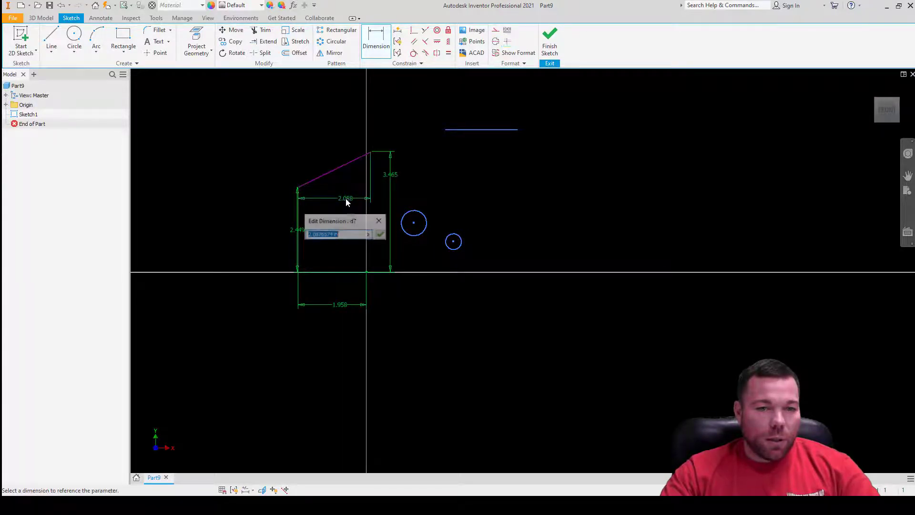
click(380, 235)
key(Escape)
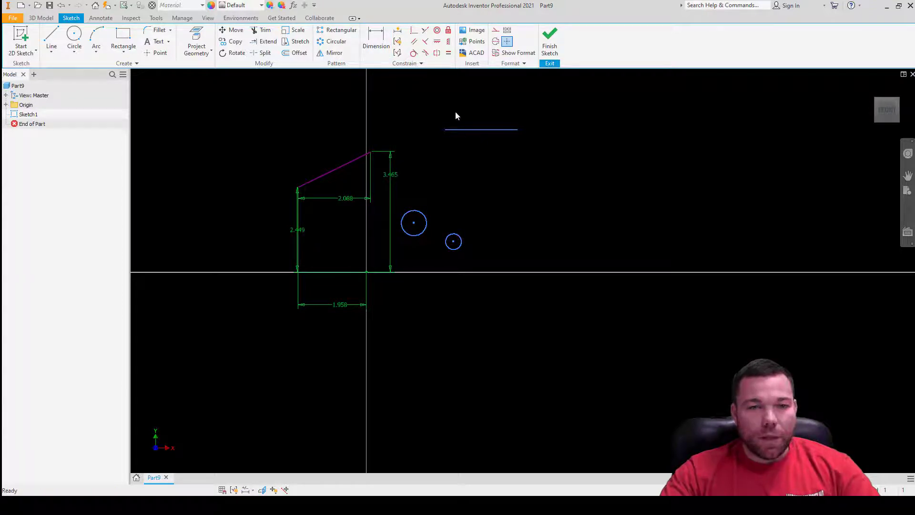
Try to apply a parallel constraint between the fully dimensioned sloped line and the horizontal line.
click(413, 42)
click(347, 165)
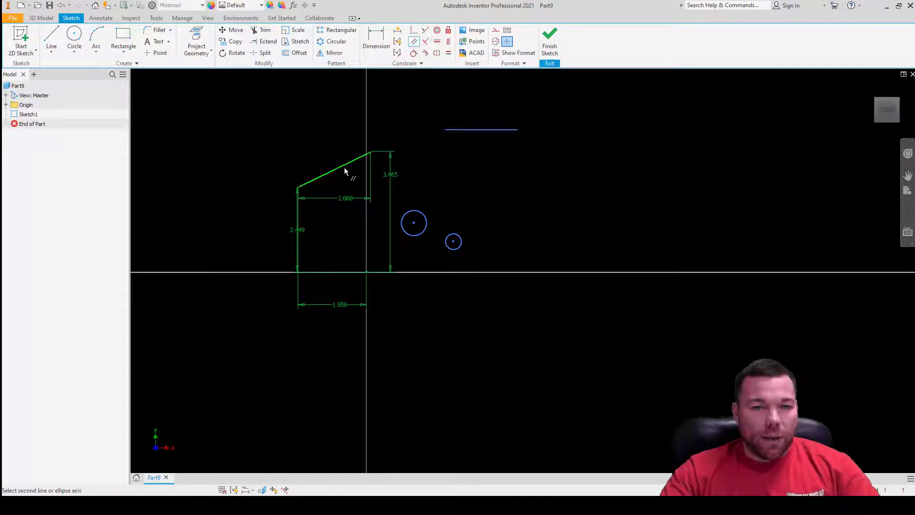
click(471, 130)
key(Escape)
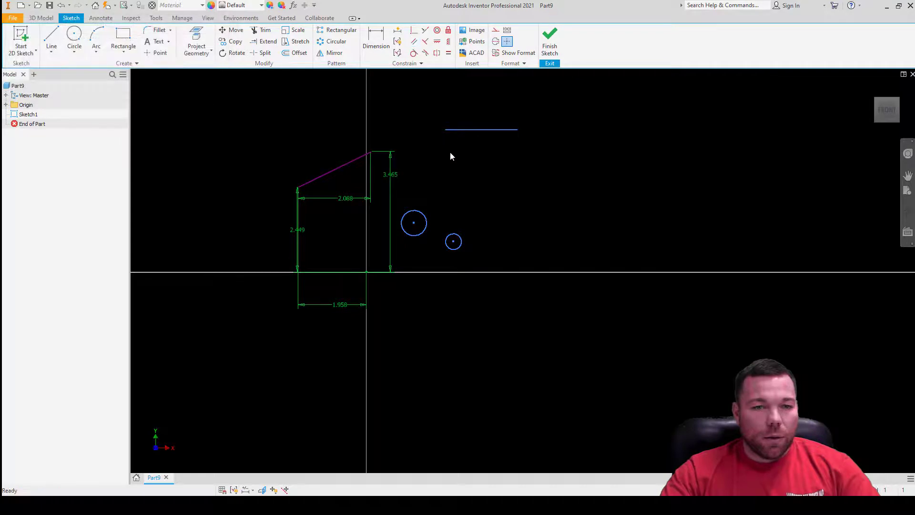
click(413, 42)
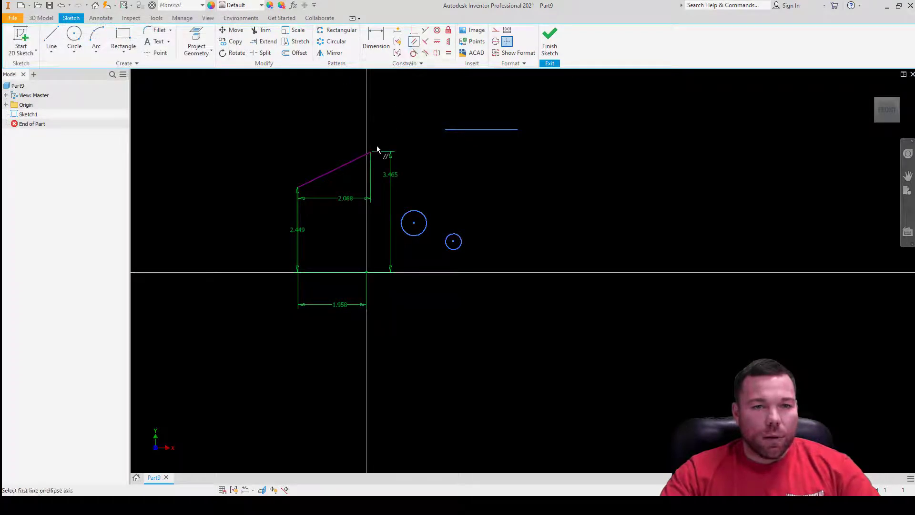
click(361, 157)
click(466, 131)
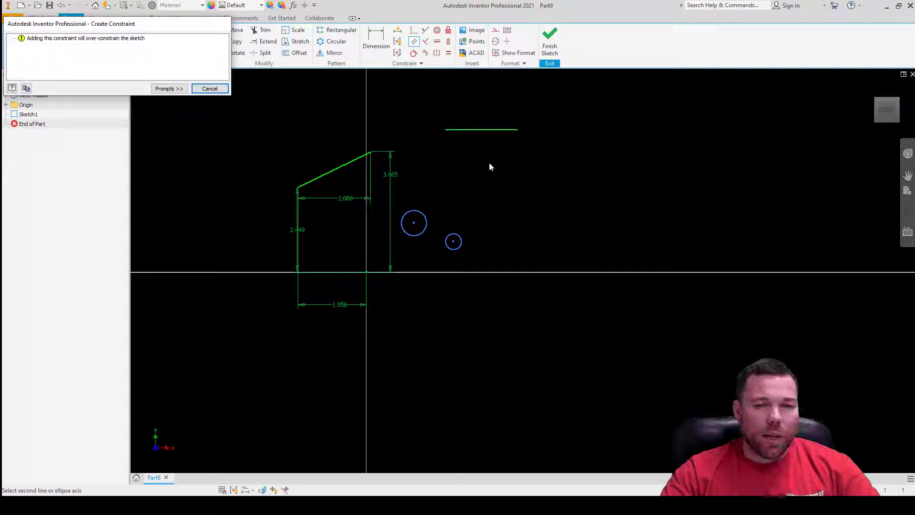
key(Escape)
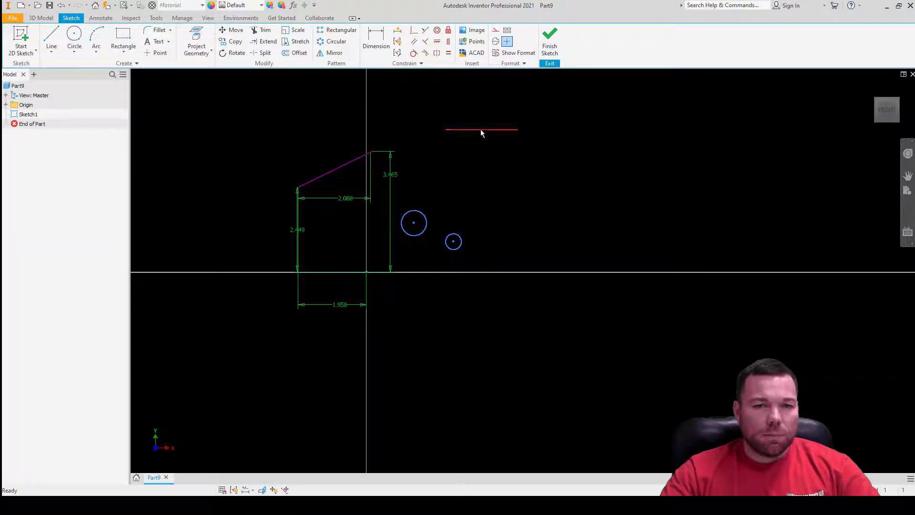
Delete the horizontal constraint from the upper free line and tilt the line slightly upward.
click(481, 124)
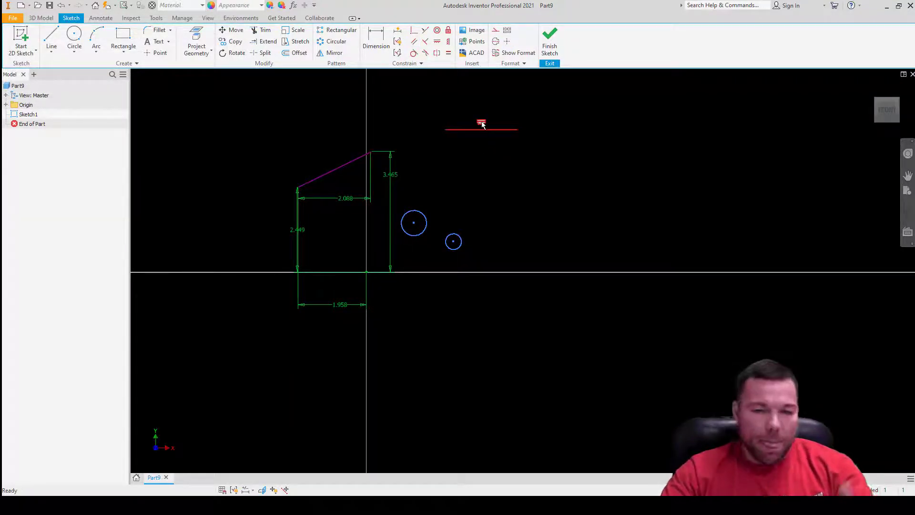
key(Delete)
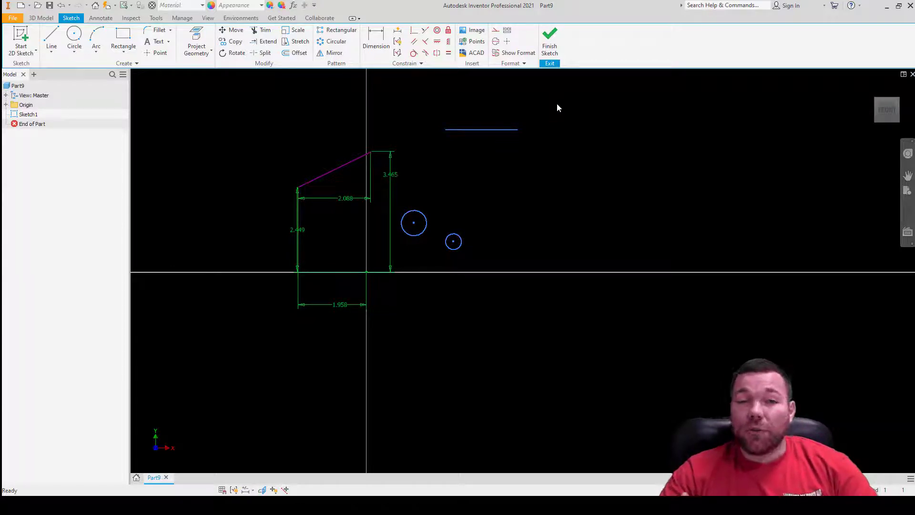
click(480, 129)
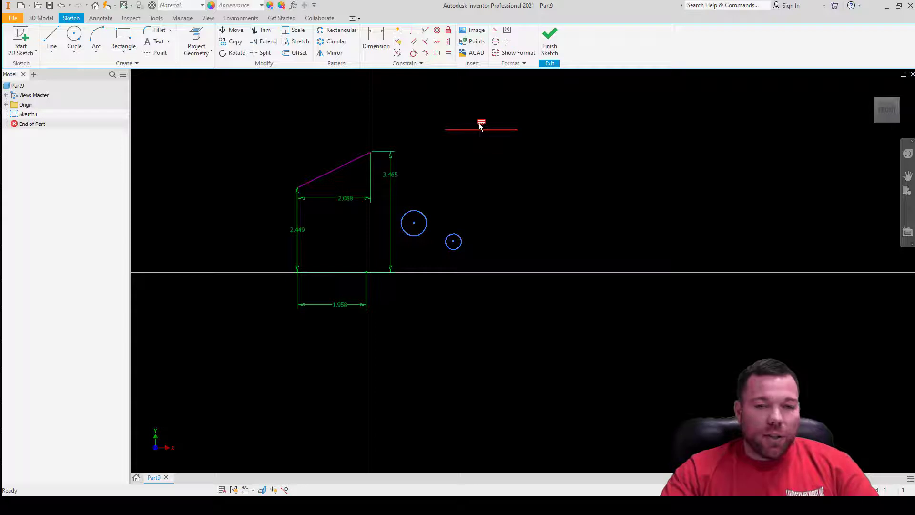
key(Delete)
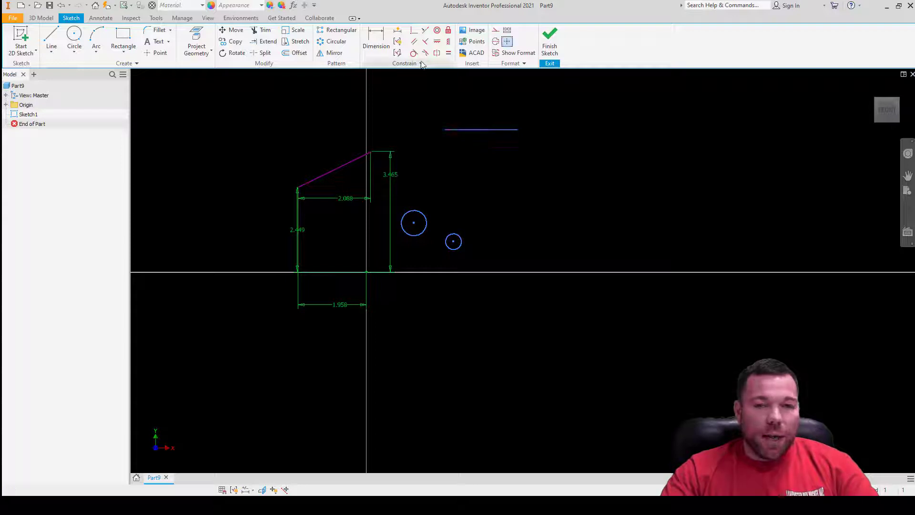
click(399, 44)
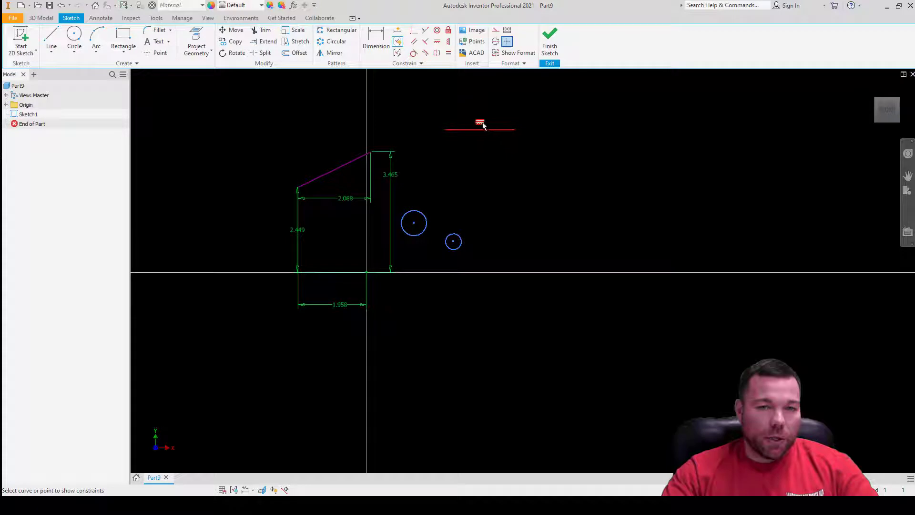
click(482, 124)
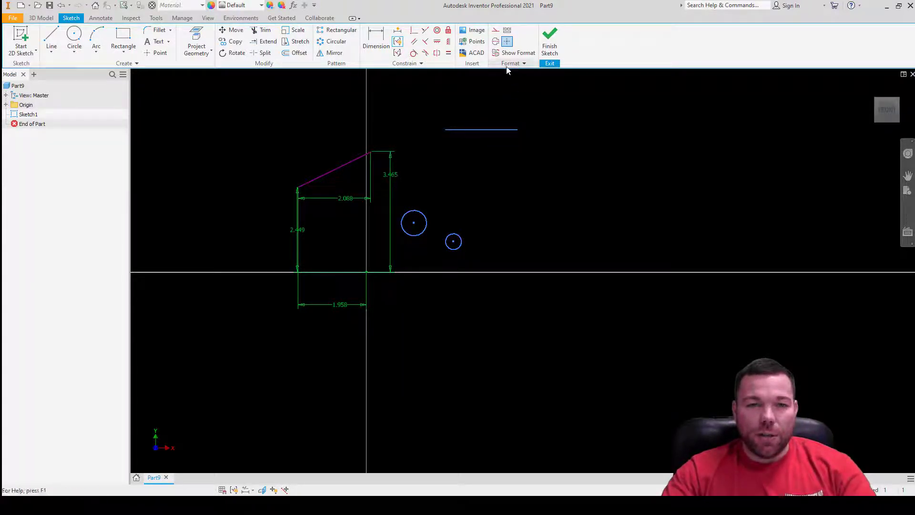
drag(482, 131, 519, 124)
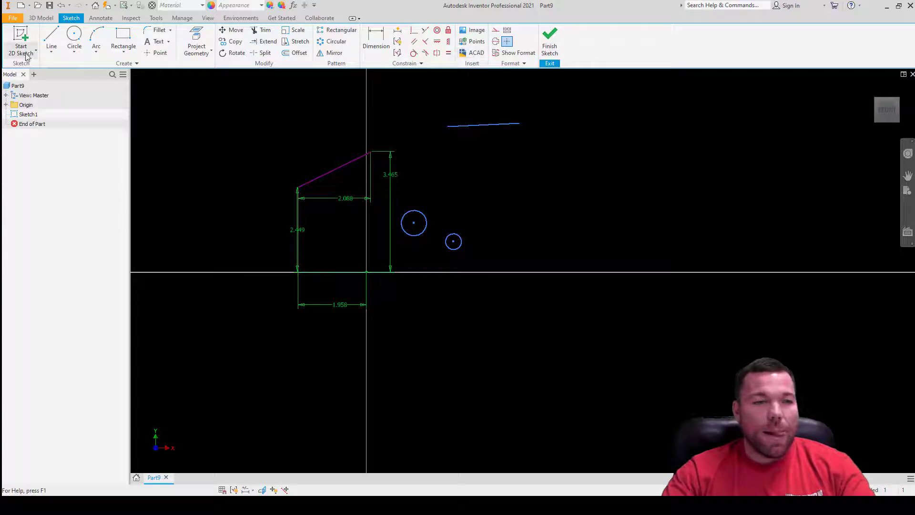
click(51, 37)
click(492, 186)
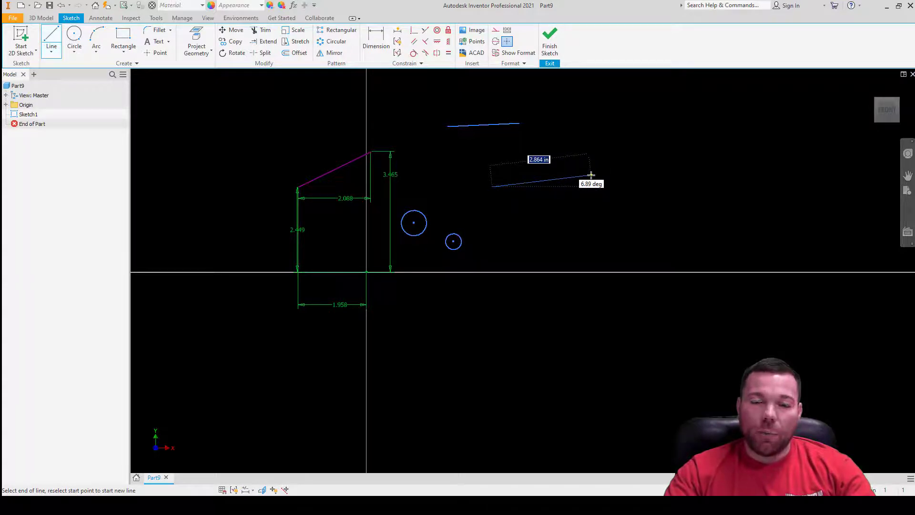
key(Escape)
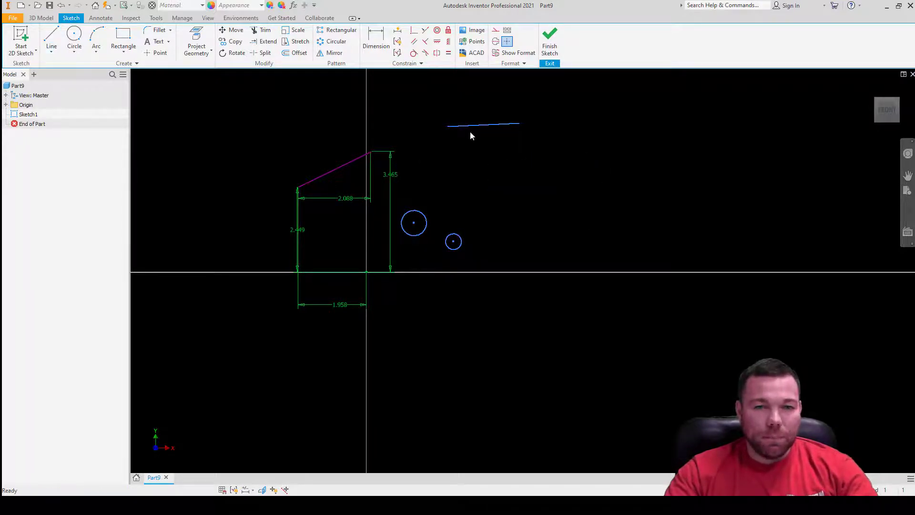
Make the free line parallel to the dimensioned sloped line, and move it to the right of the two circles.
click(413, 41)
click(482, 125)
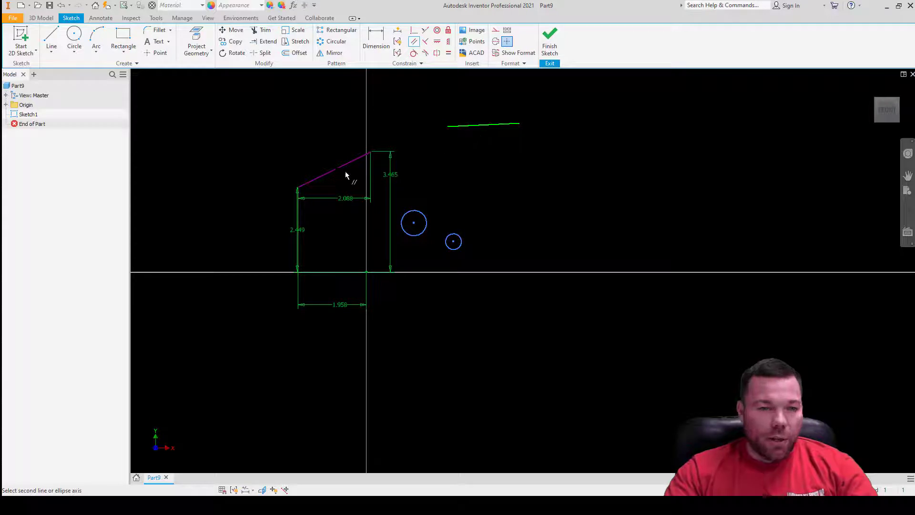
click(346, 176)
key(Escape)
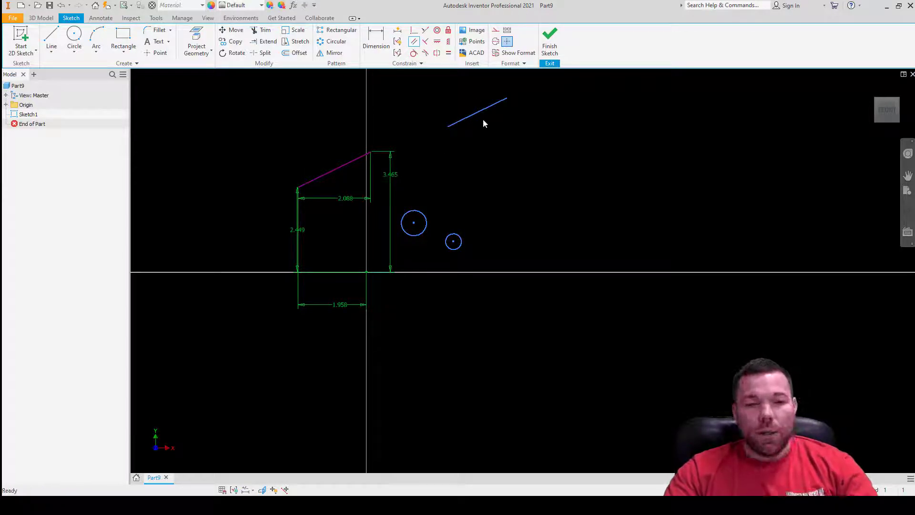
drag(479, 113, 604, 211)
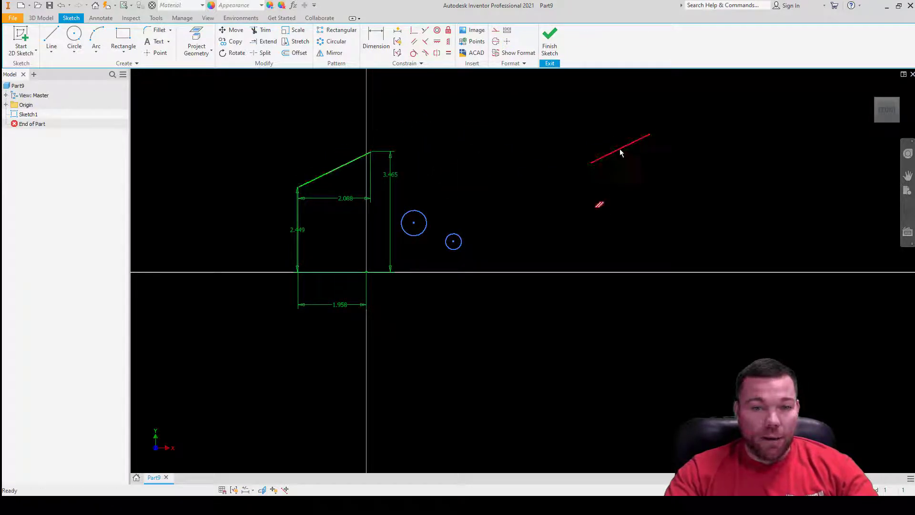
drag(620, 149, 644, 183)
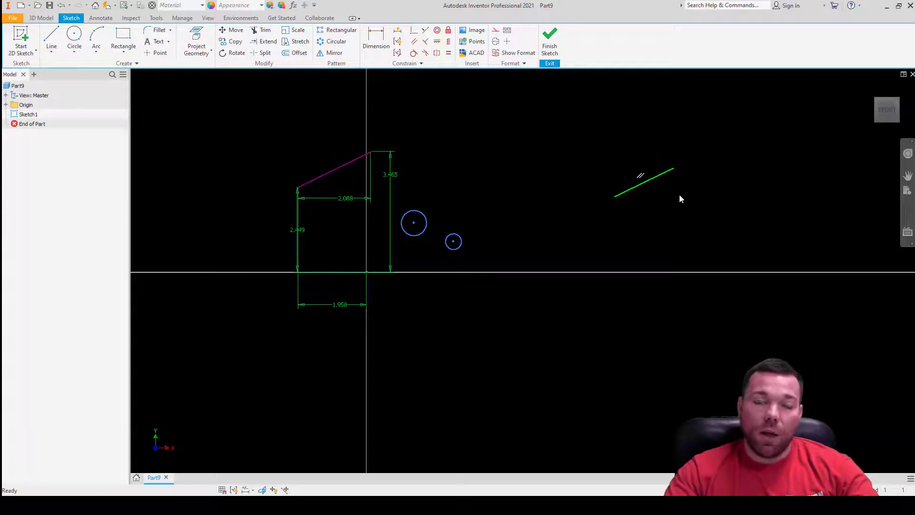
click(661, 193)
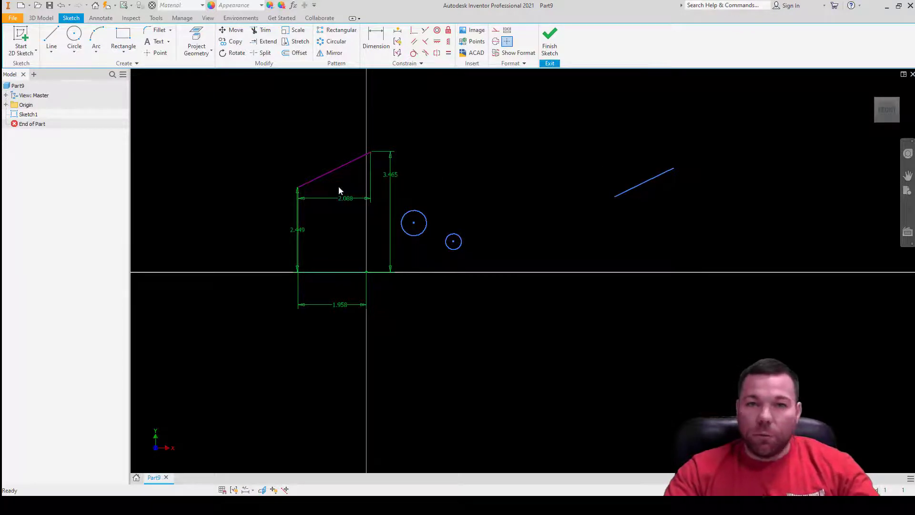
Stretch the free parallel line's lower end to just above the dimensioned line's left endpoint.
drag(617, 199, 297, 171)
click(376, 38)
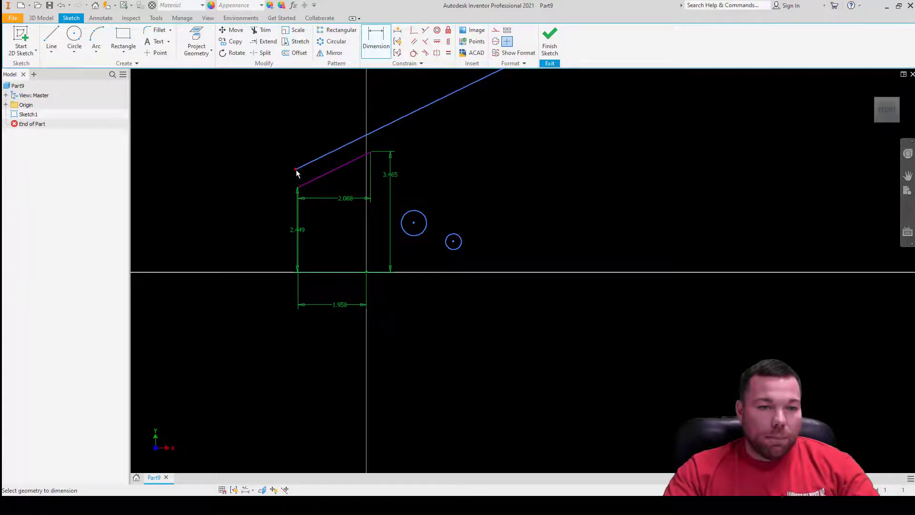
click(448, 41)
key(Escape)
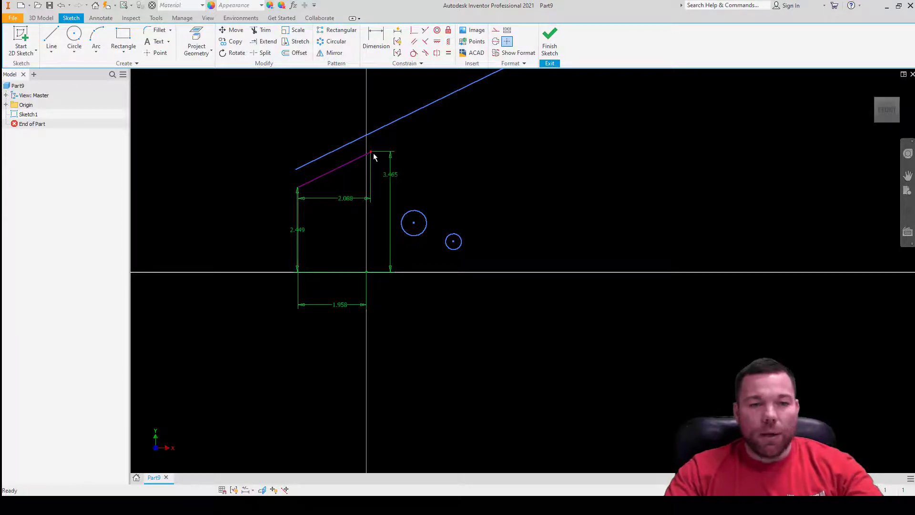
Apply vertical constraints aligning both endpoints of the free parallel line with the matching endpoints of the dimensioned sloped line.
scroll(379, 178, down, 4)
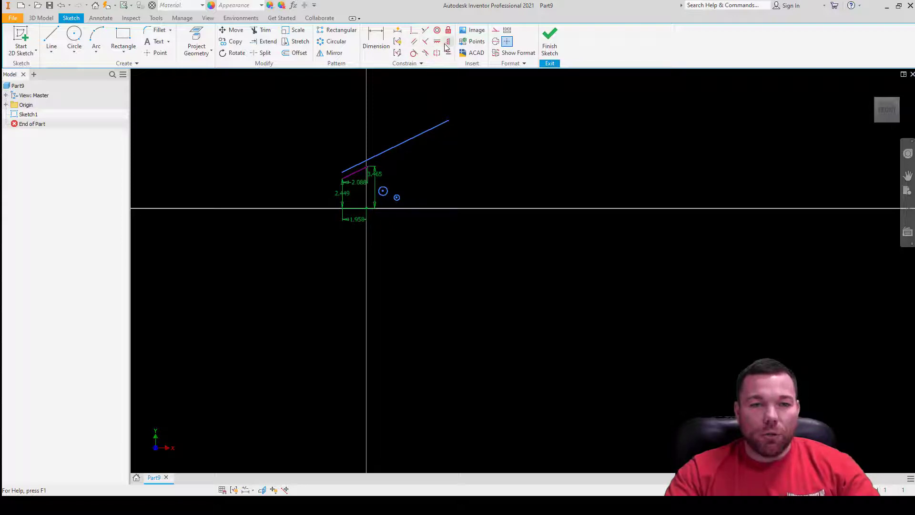
scroll(355, 116, up, 6)
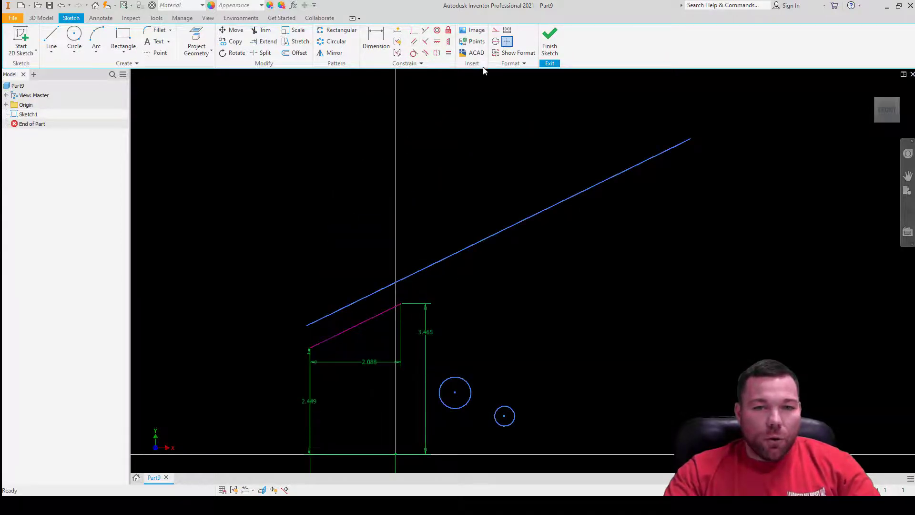
click(449, 43)
click(306, 326)
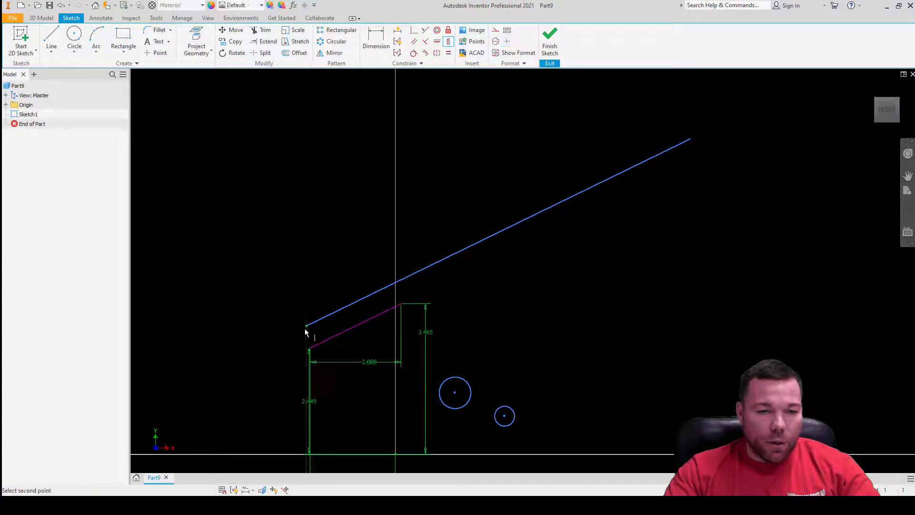
click(309, 350)
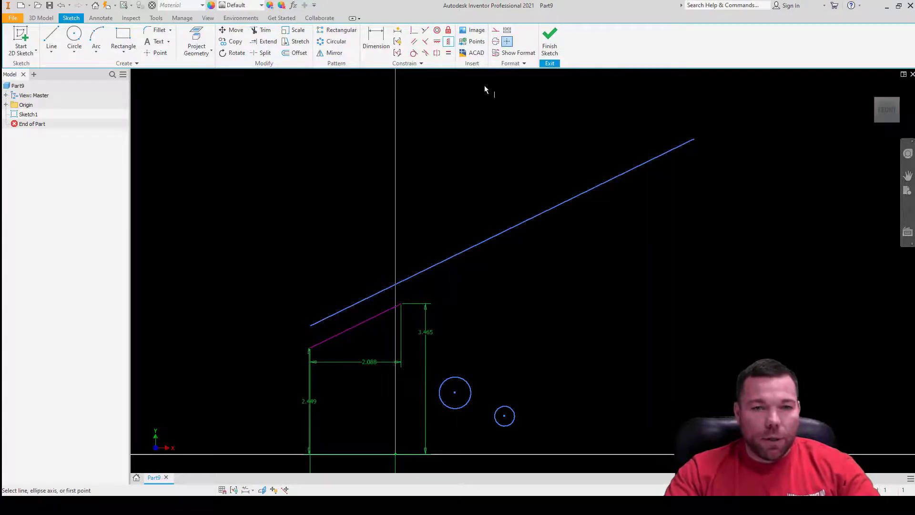
click(693, 139)
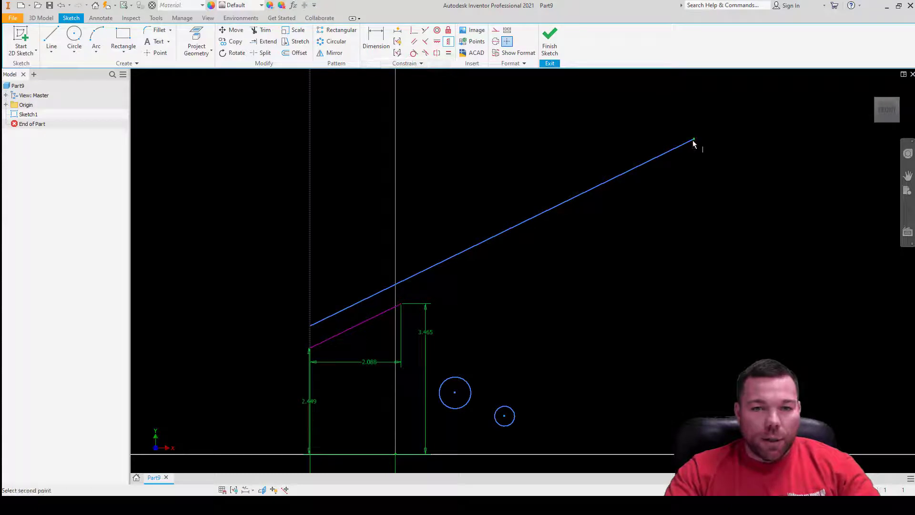
click(401, 304)
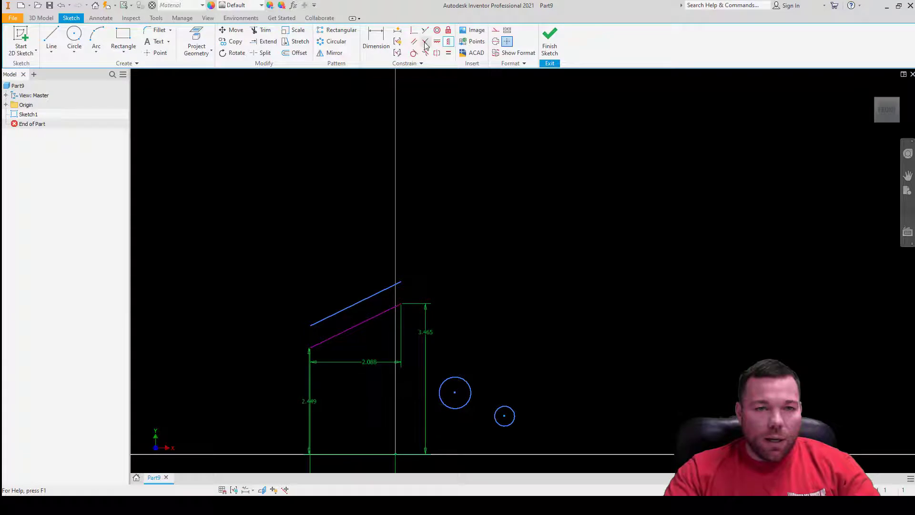
Dimension the distance between the two parallel sloped lines as 0.5 in.
click(377, 42)
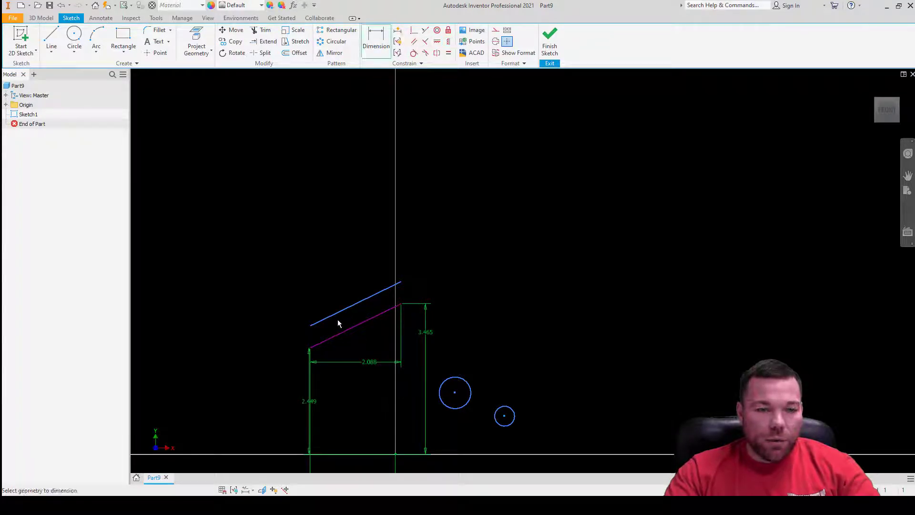
click(339, 319)
click(345, 329)
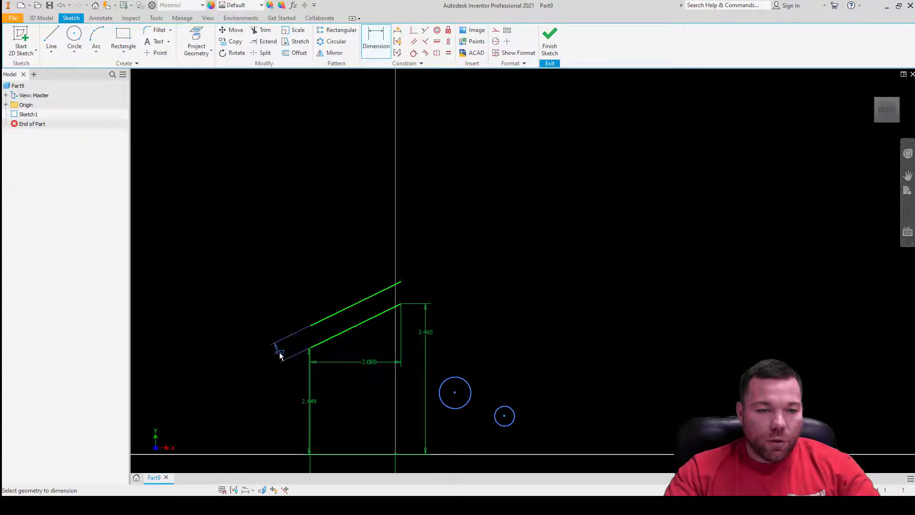
click(279, 356)
text(.5)
key(Return)
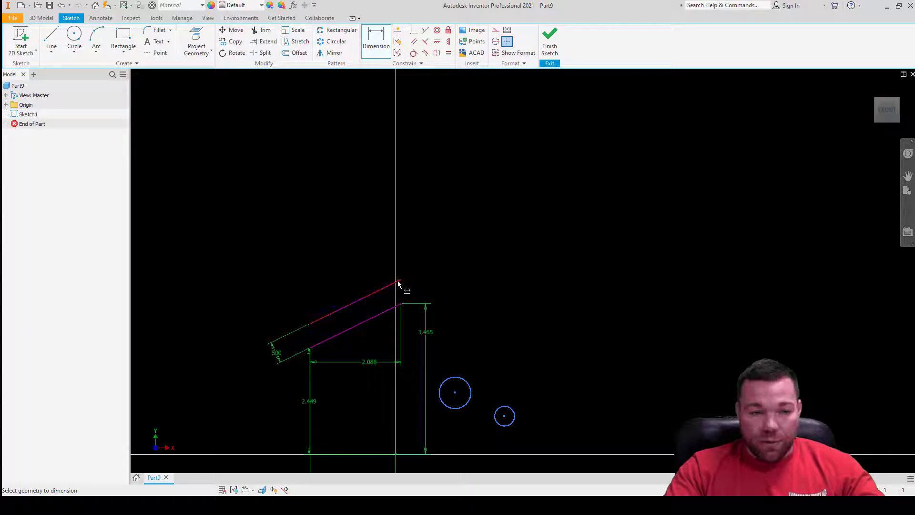
click(325, 316)
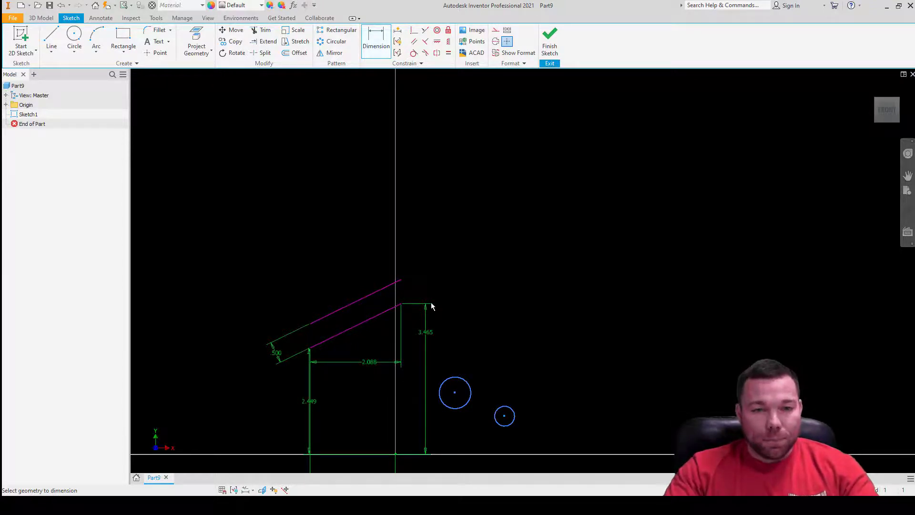
key(Escape)
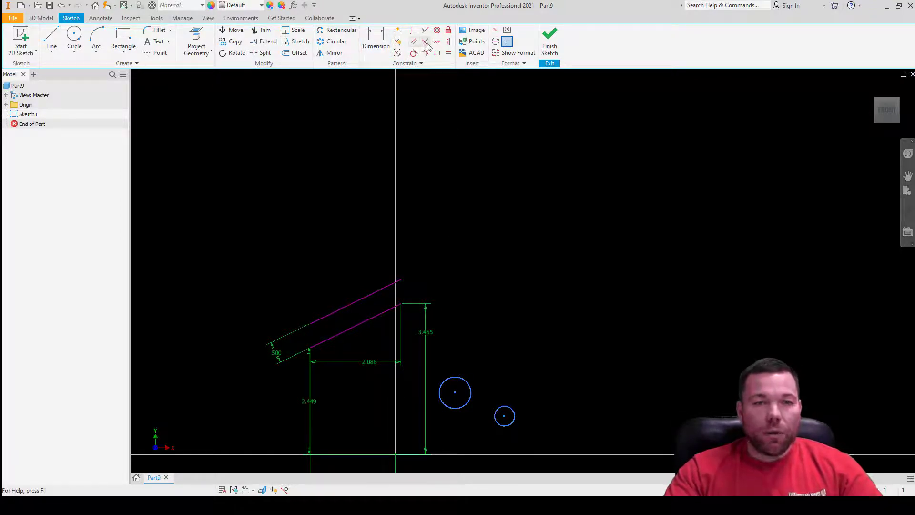
Draw a vertical line about 2.1 in long above the circles and a separate upward-sloping line below and to its right.
click(51, 38)
click(530, 158)
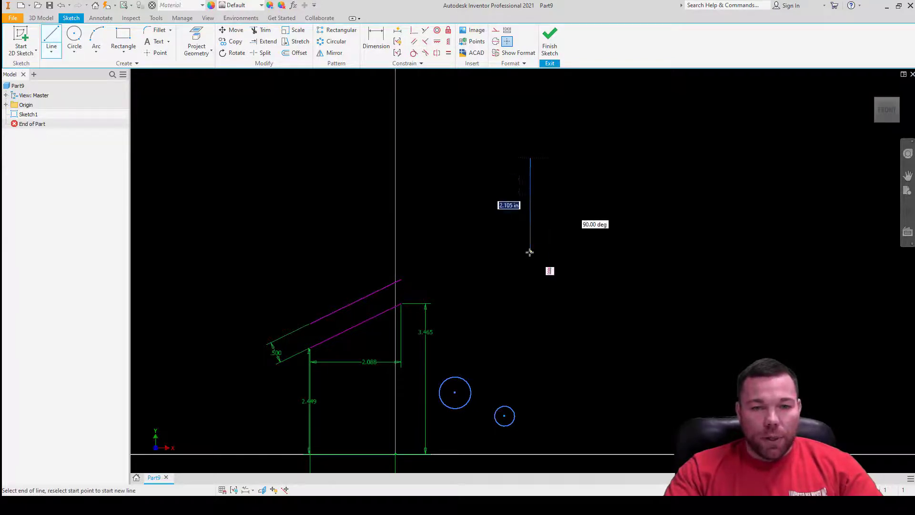
click(530, 252)
key(Escape)
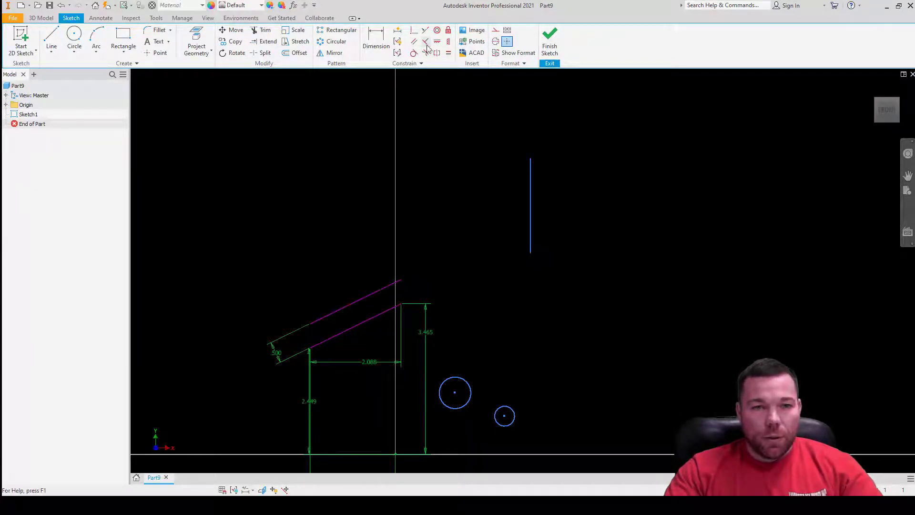
key(l)
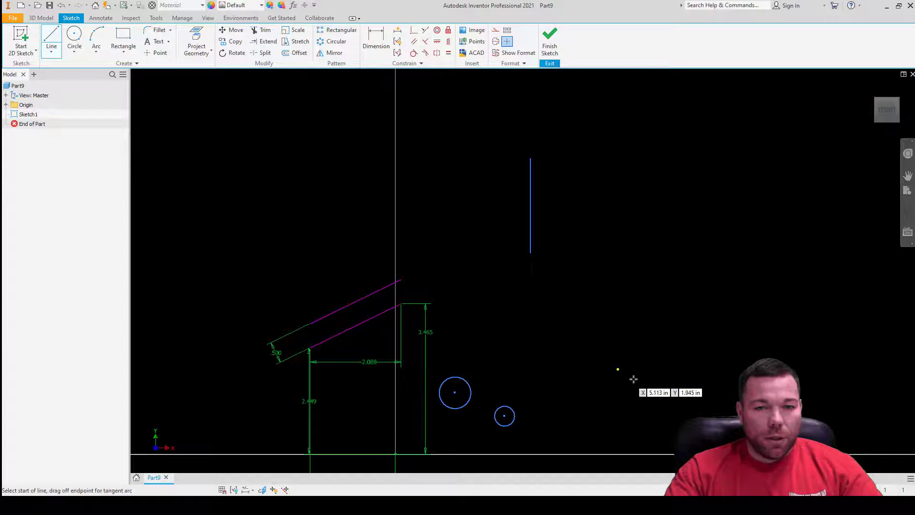
click(555, 300)
click(649, 240)
key(Escape)
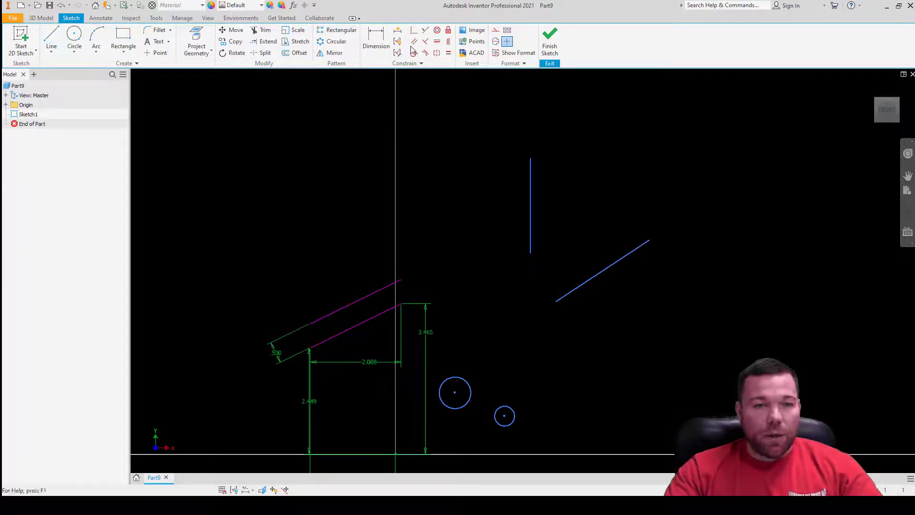
Make the new sloped line perpendicular to the vertical line.
click(425, 41)
click(530, 220)
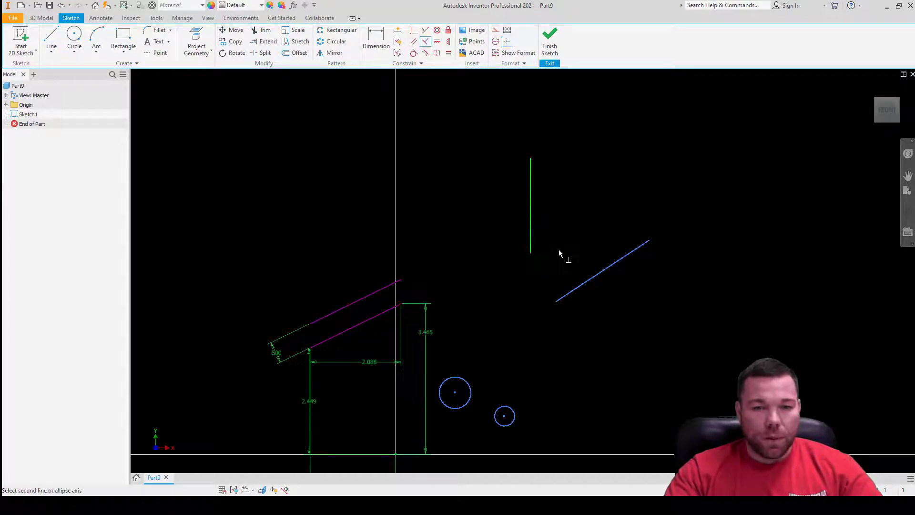
click(597, 281)
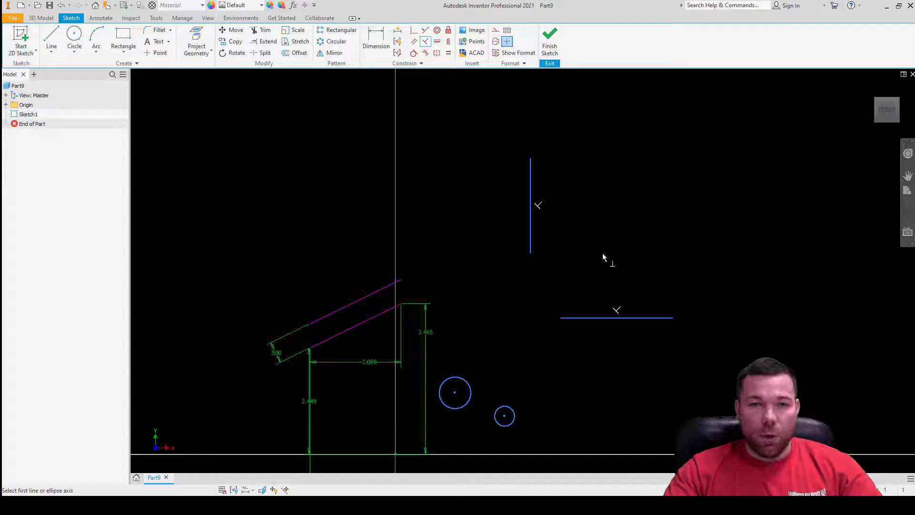
key(Escape)
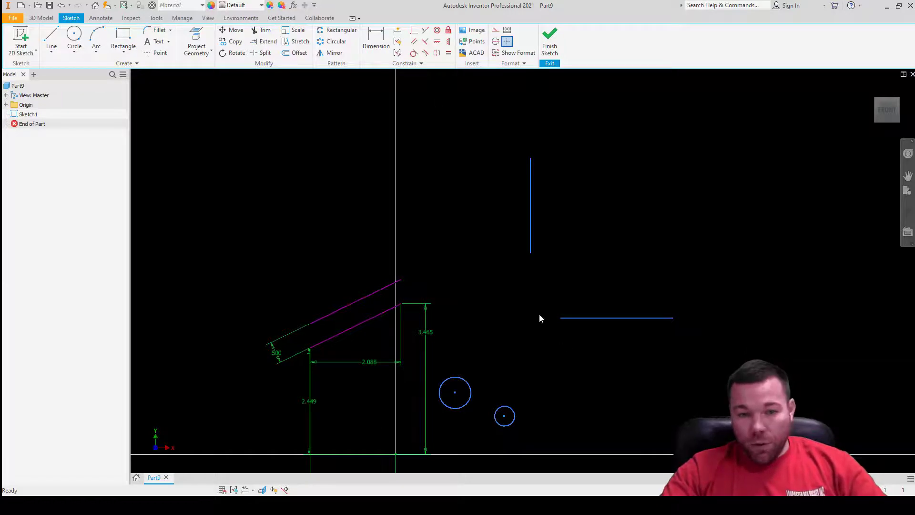
Make the vertical line's lower endpoint coincident with the left endpoint of the perpendicular line.
click(414, 30)
click(531, 255)
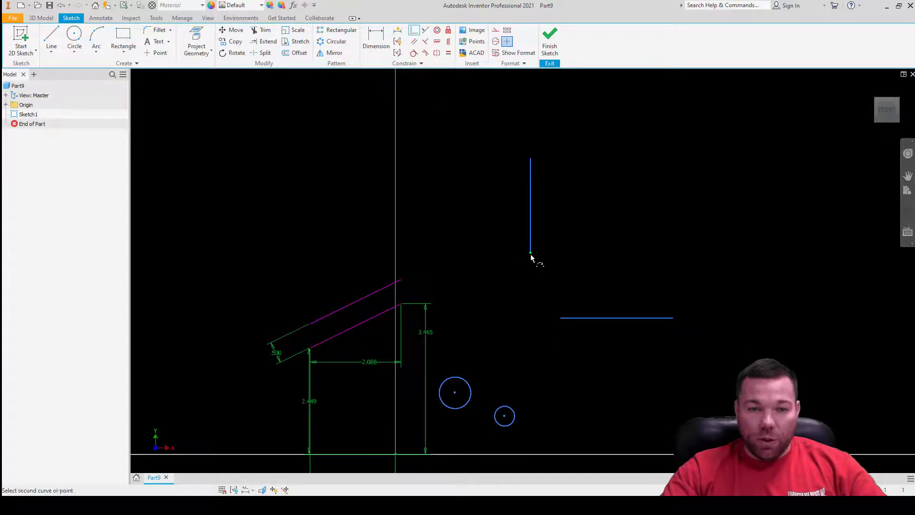
click(562, 319)
key(Escape)
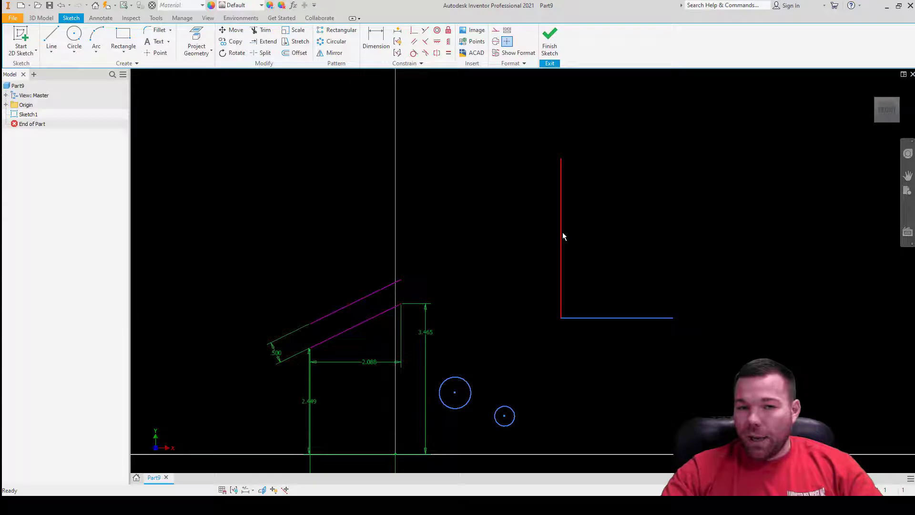
Show the constraints of the two joined perpendicular lines and delete the vertical constraint from the upright line.
click(397, 41)
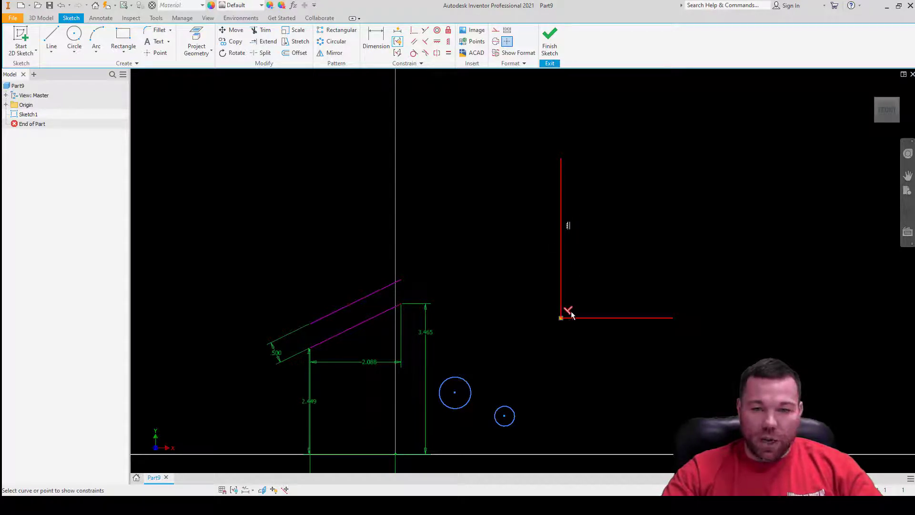
click(568, 226)
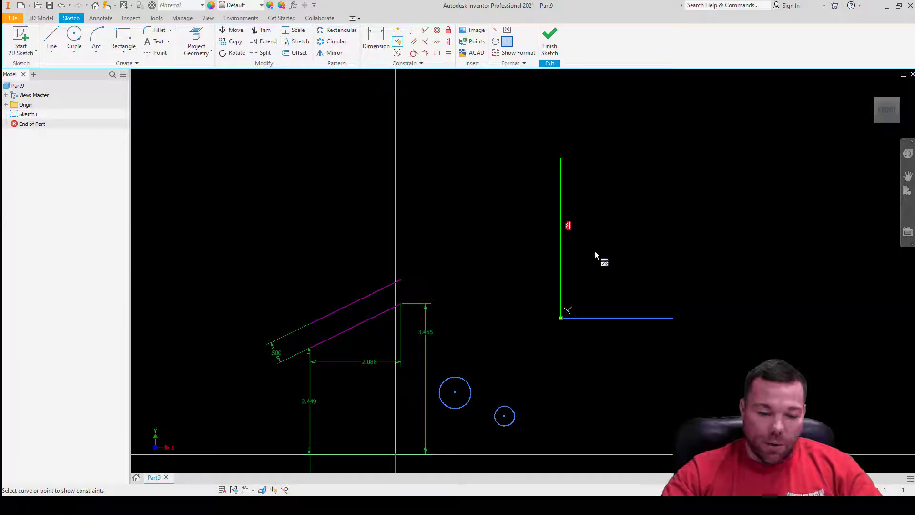
key(Delete)
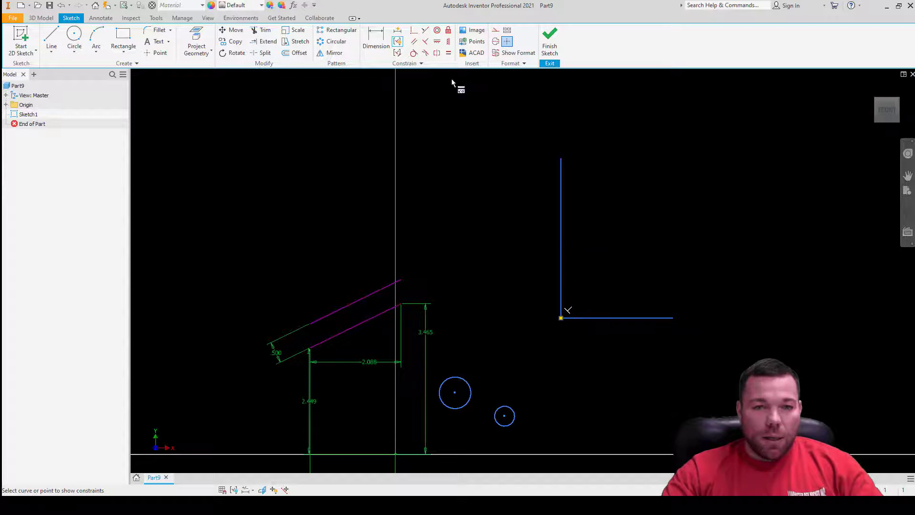
key(Escape)
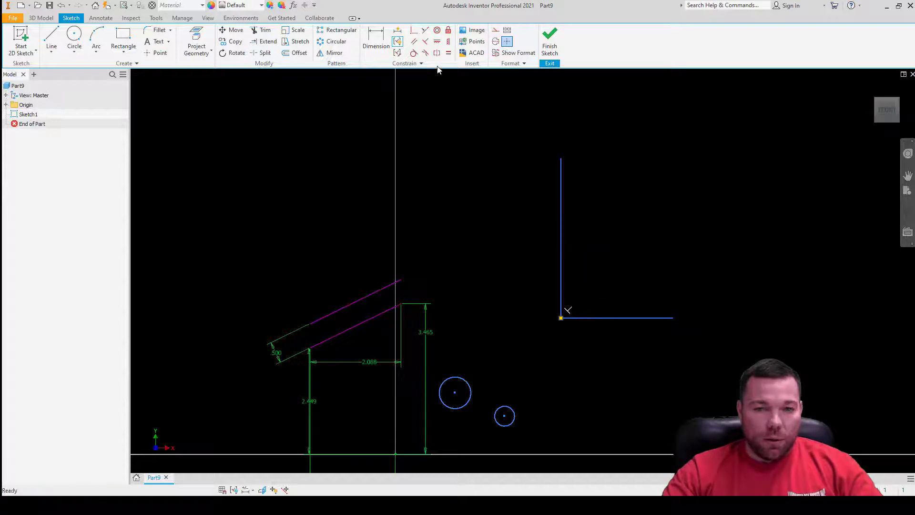
click(397, 41)
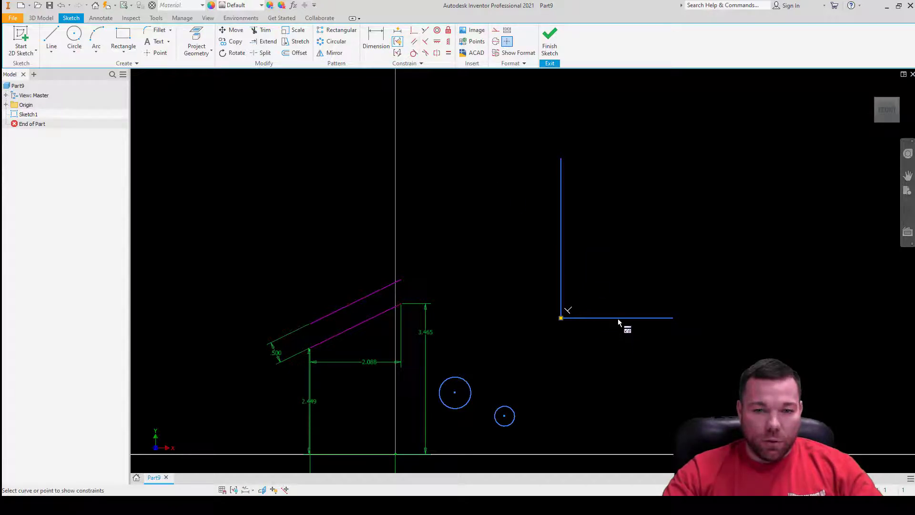
key(Escape)
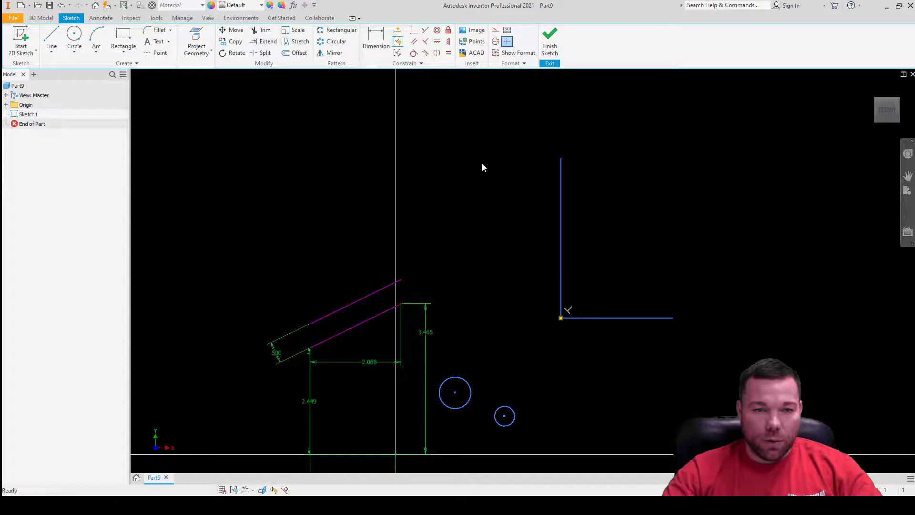
click(398, 41)
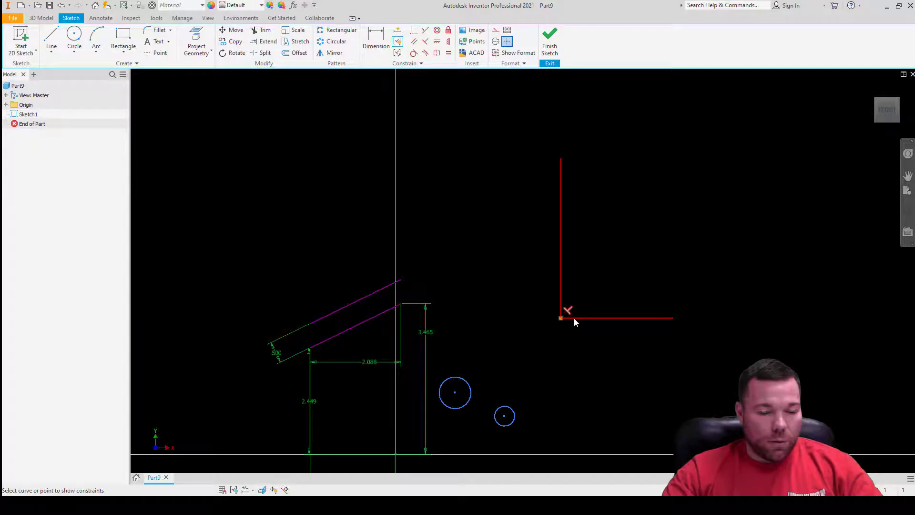
key(Escape)
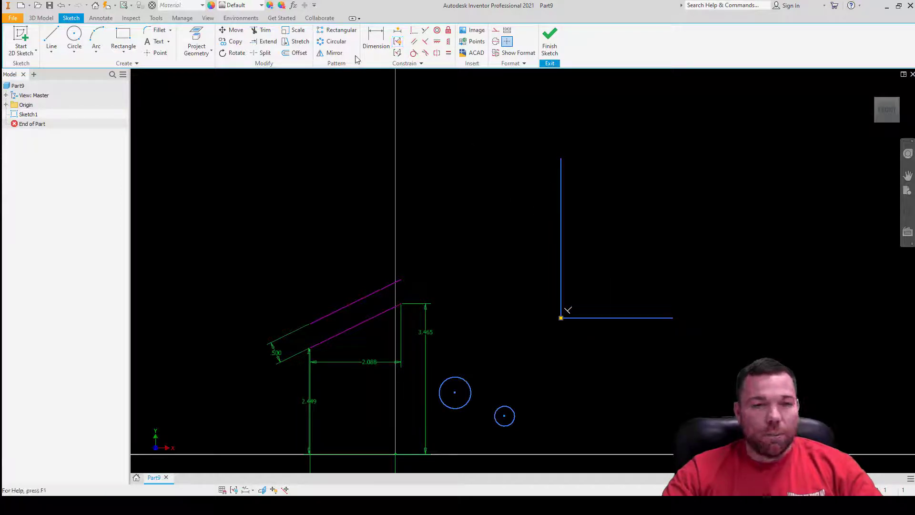
Apply a horizontal constraint to the upright line of the perpendicular pair.
click(437, 42)
click(565, 211)
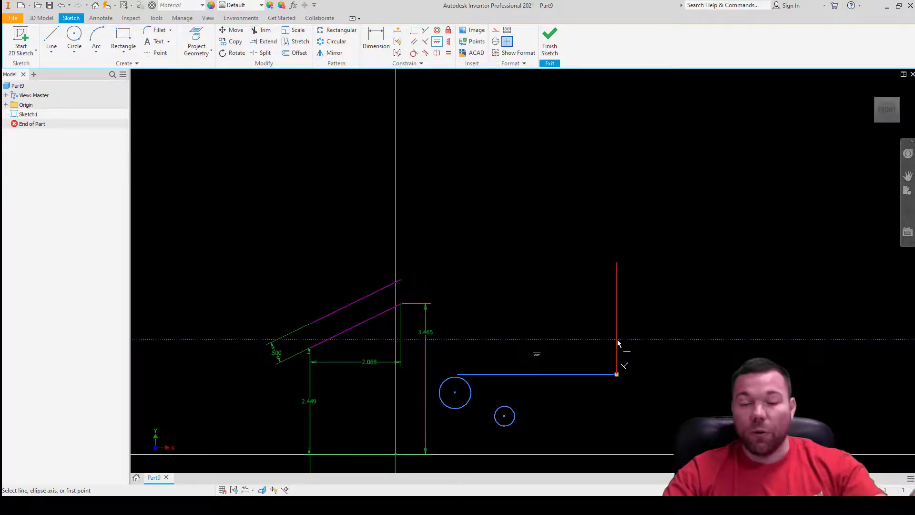
key(Escape)
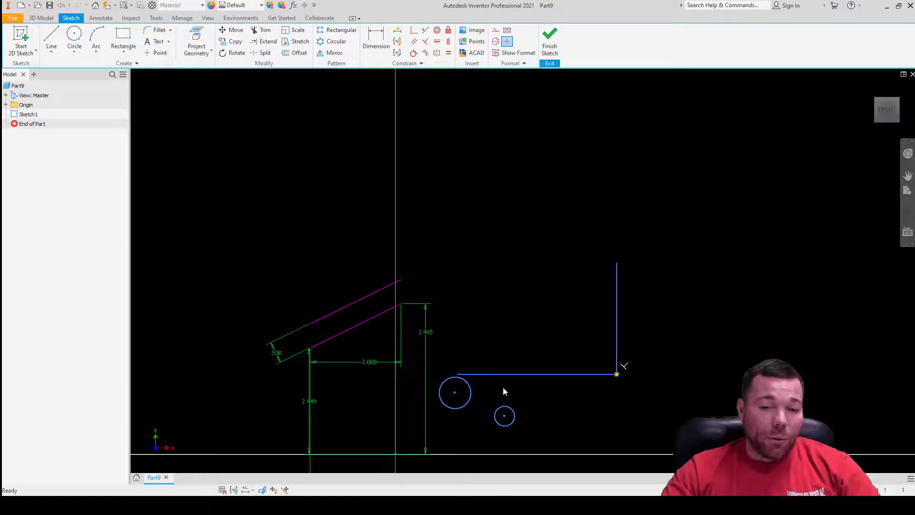
Move the larger circle to the lower right of the corner, and align the small circle's center horizontally with the origin.
drag(453, 392, 667, 425)
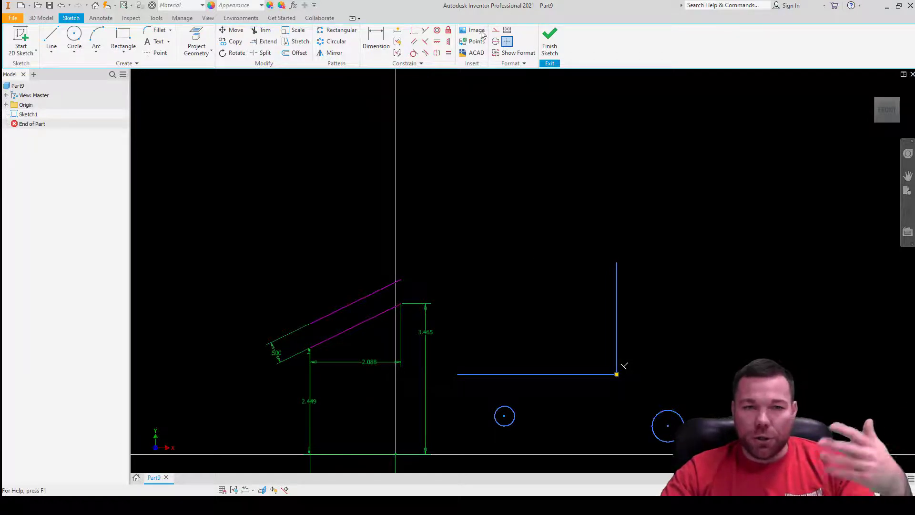
click(437, 43)
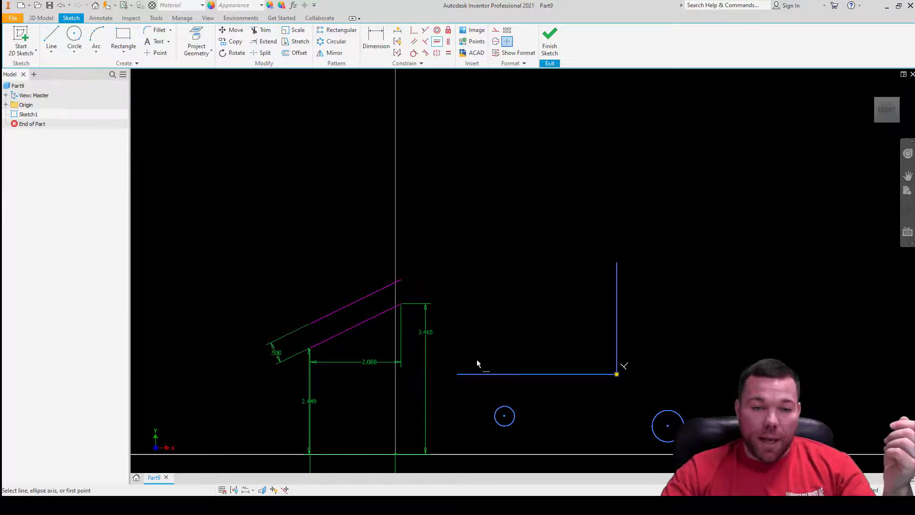
click(504, 417)
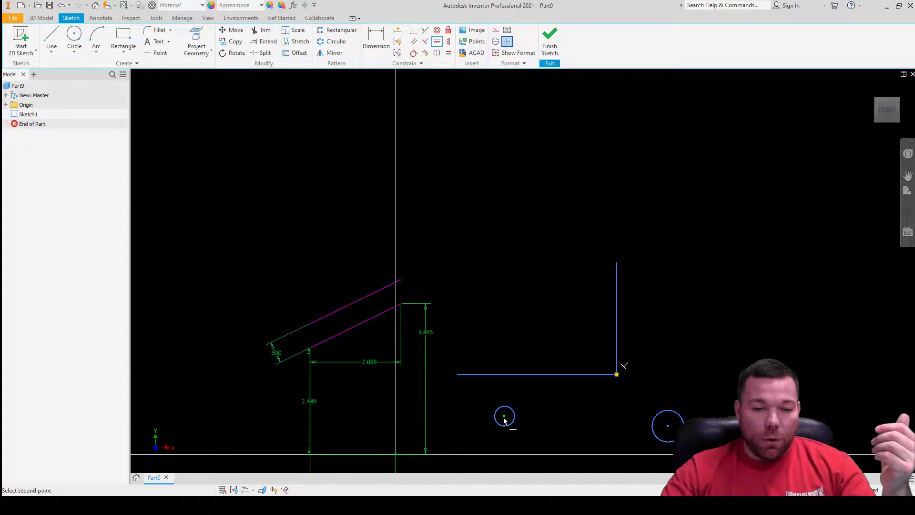
click(398, 459)
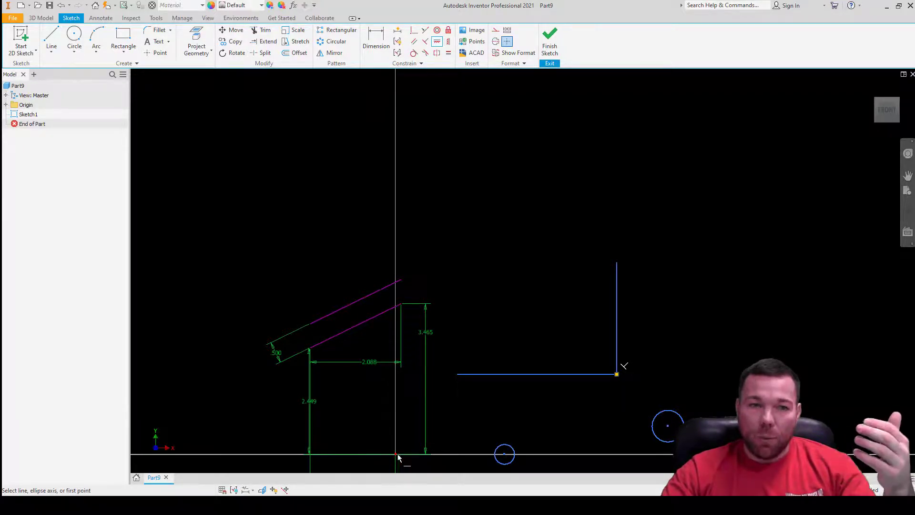
Align the larger circle's center vertically with the corner point of the two perpendicular lines.
click(448, 41)
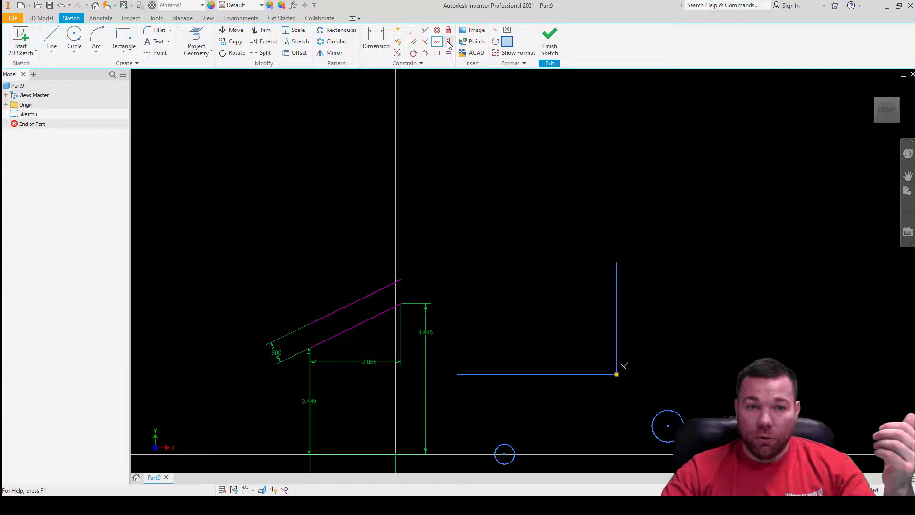
click(667, 426)
click(617, 374)
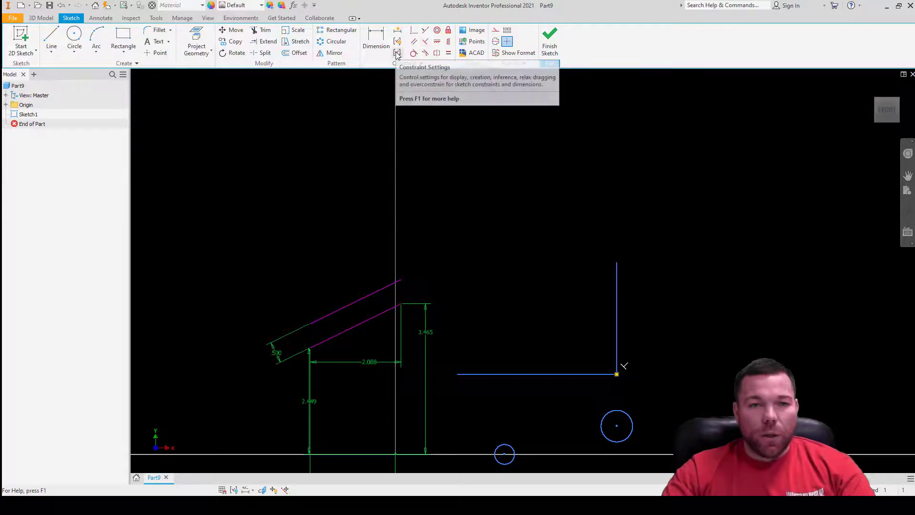
Draw a large center-point circle in the open area above the horizontal line of the perpendicular pair.
click(51, 38)
click(74, 36)
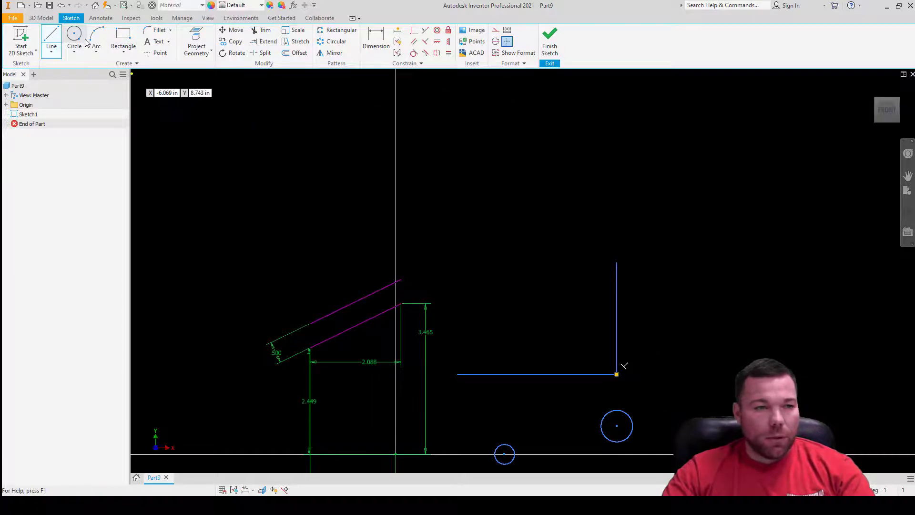
click(514, 174)
click(578, 248)
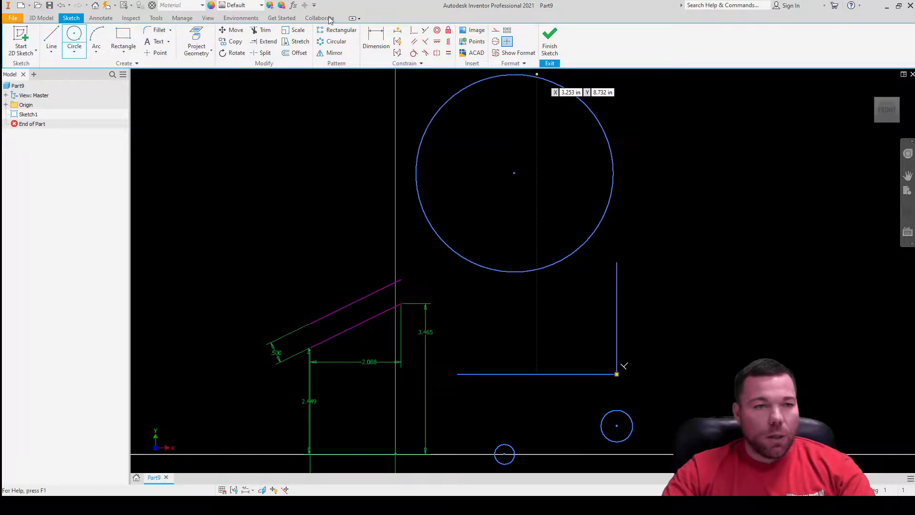
Draw a separate, slightly slanted upright line well to the right of the large circle.
key(l)
click(795, 140)
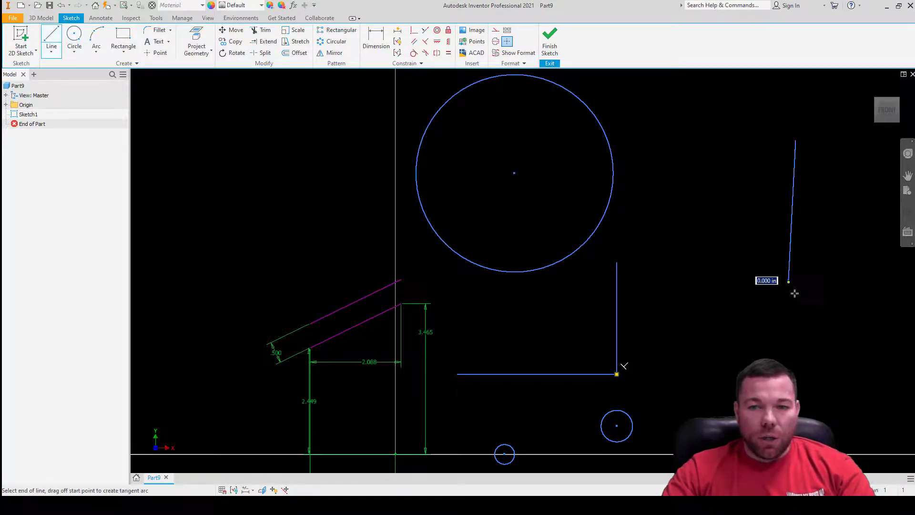
click(789, 279)
key(Escape)
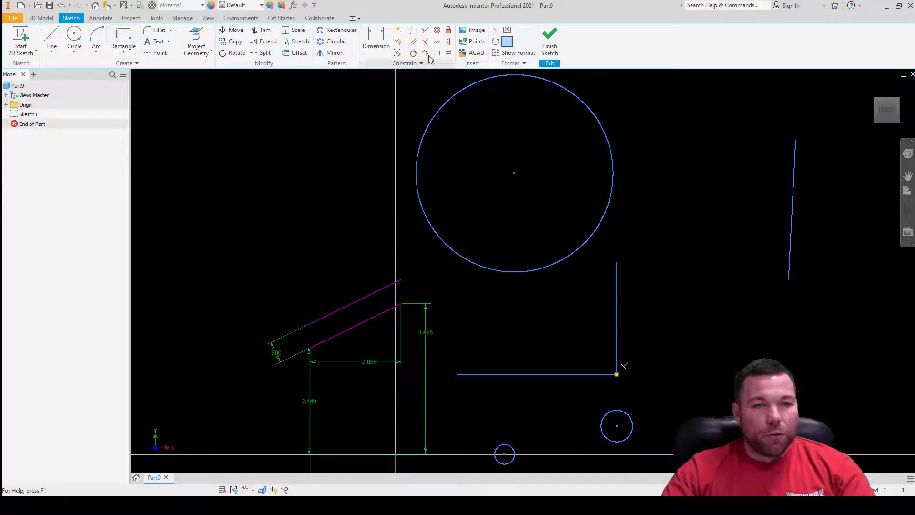
Apply a tangent constraint between the slanted line and the large circle.
click(413, 53)
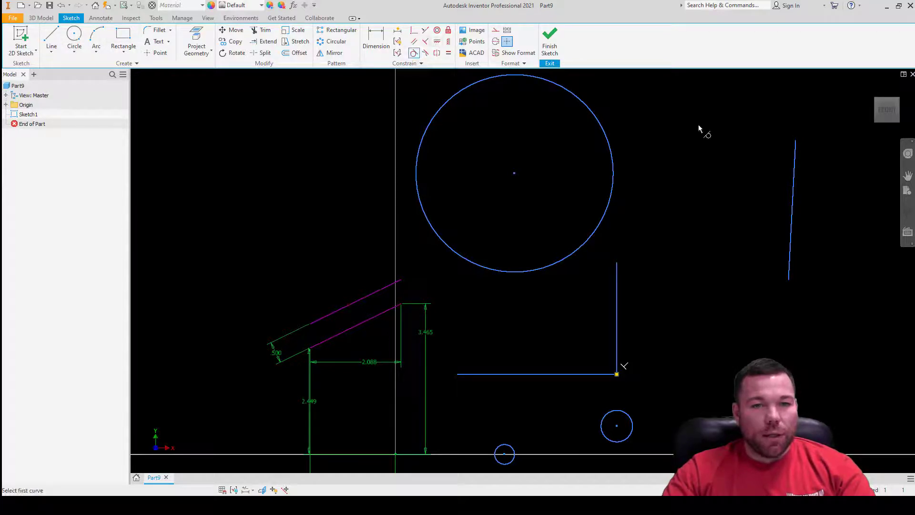
click(793, 187)
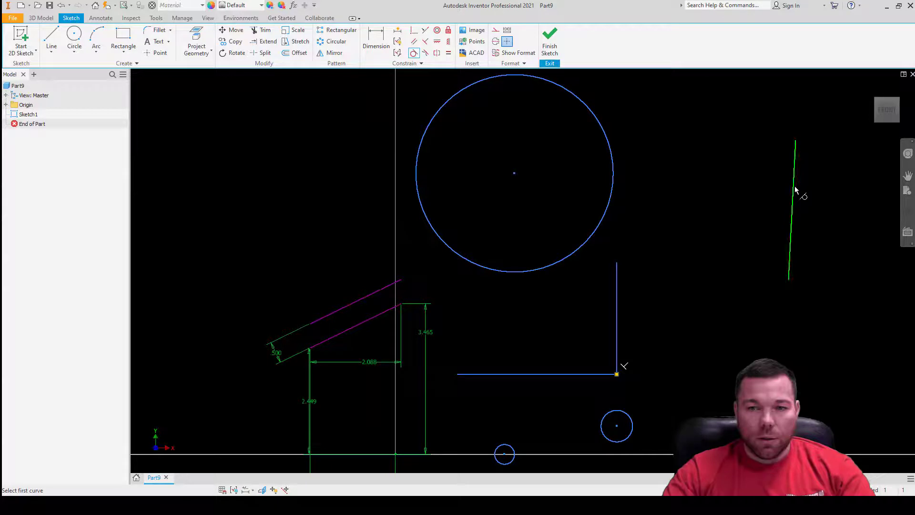
click(596, 119)
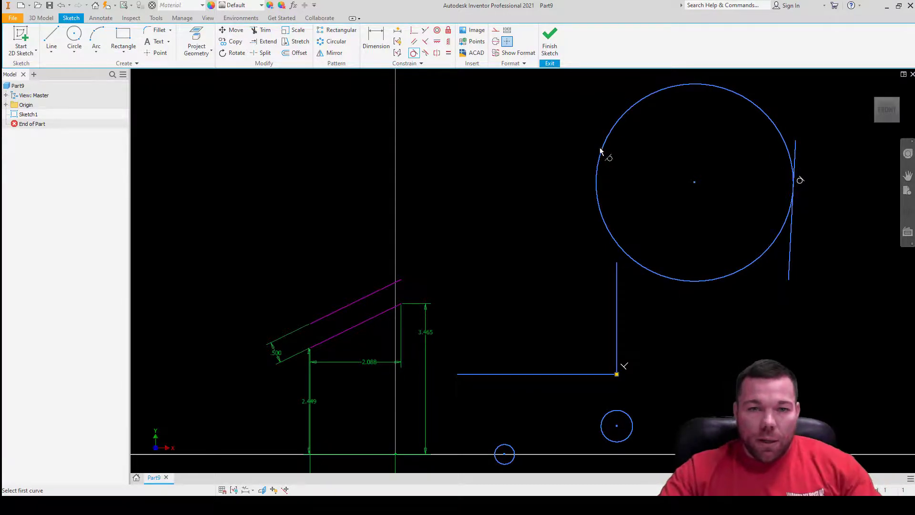
Move the tangent line's endpoints to test the constraint, leaving the line against the large circle's left side.
drag(795, 141, 757, 372)
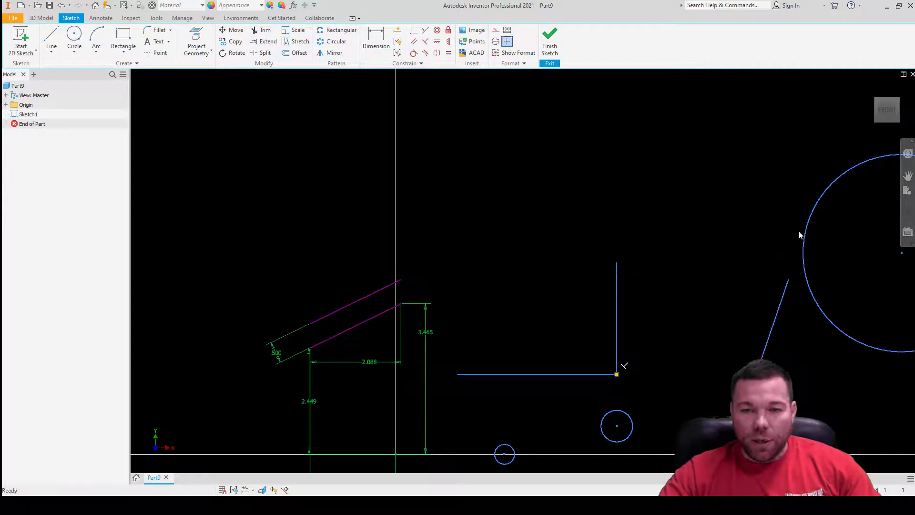
scroll(623, 230, down, 5)
scroll(598, 256, up, 4)
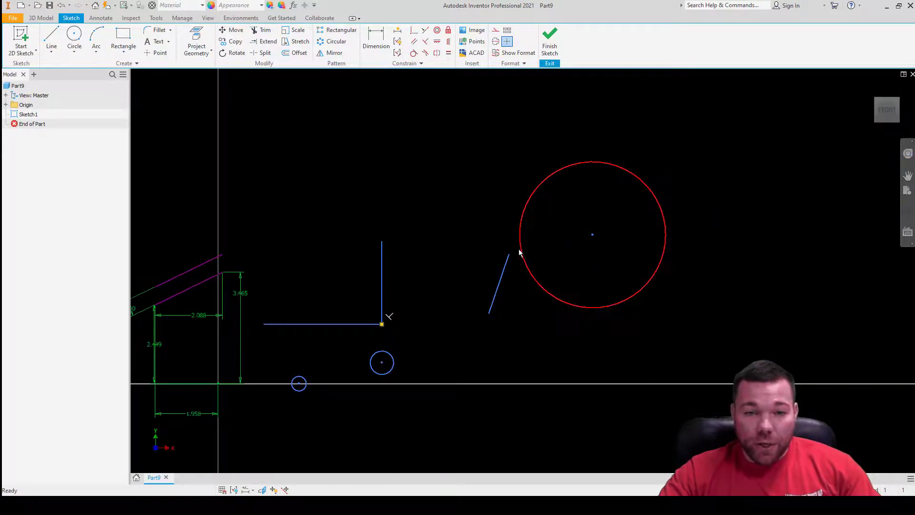
drag(509, 256, 562, 127)
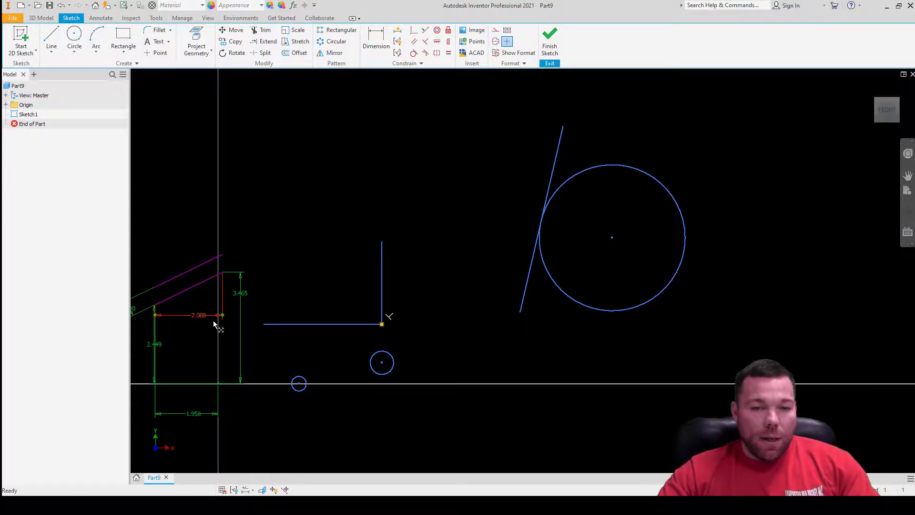
Make the large circle tangent to both the upright and the horizontal line of the perpendicular pair.
click(414, 53)
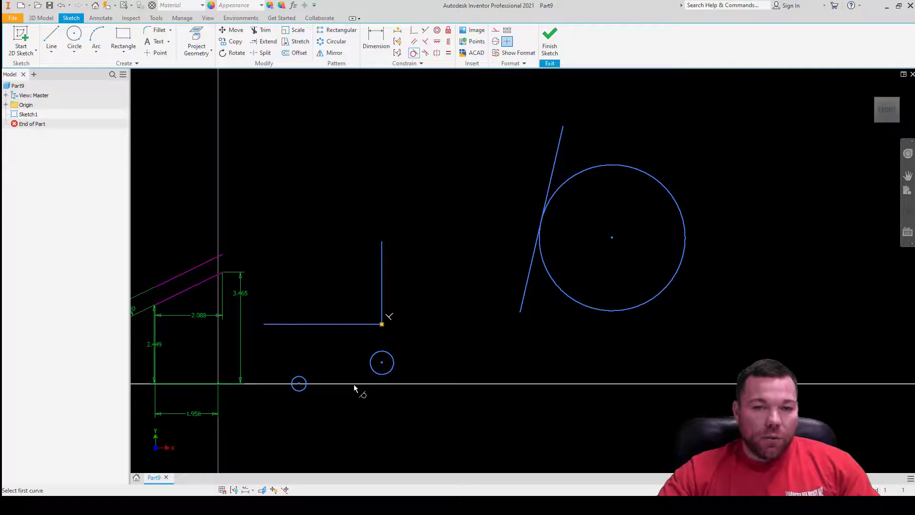
click(381, 296)
click(686, 249)
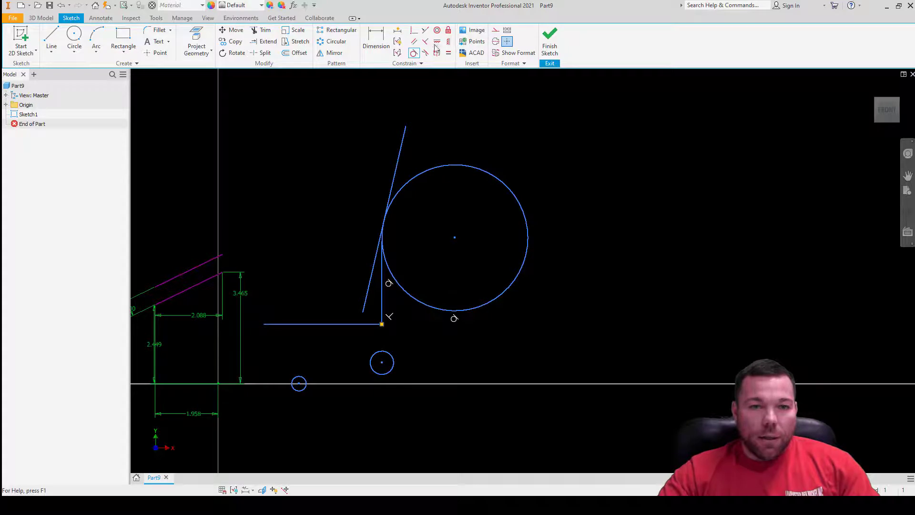
click(490, 300)
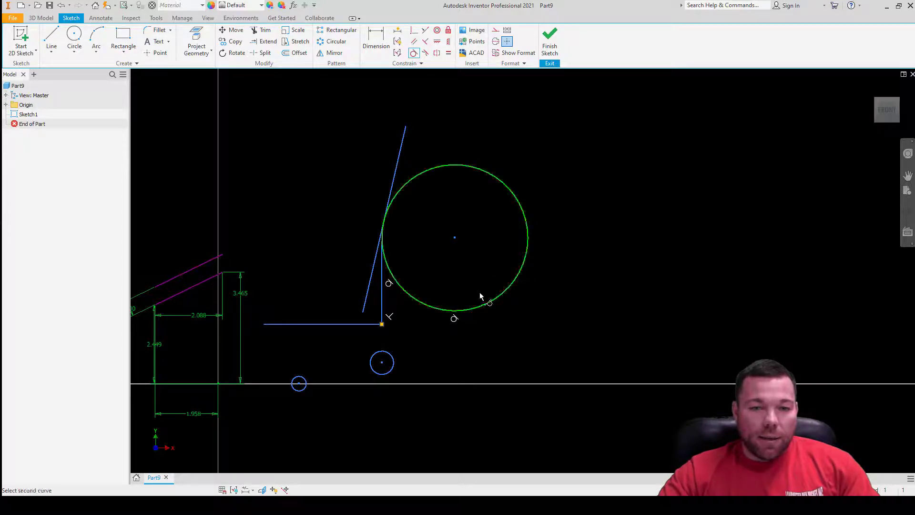
click(358, 324)
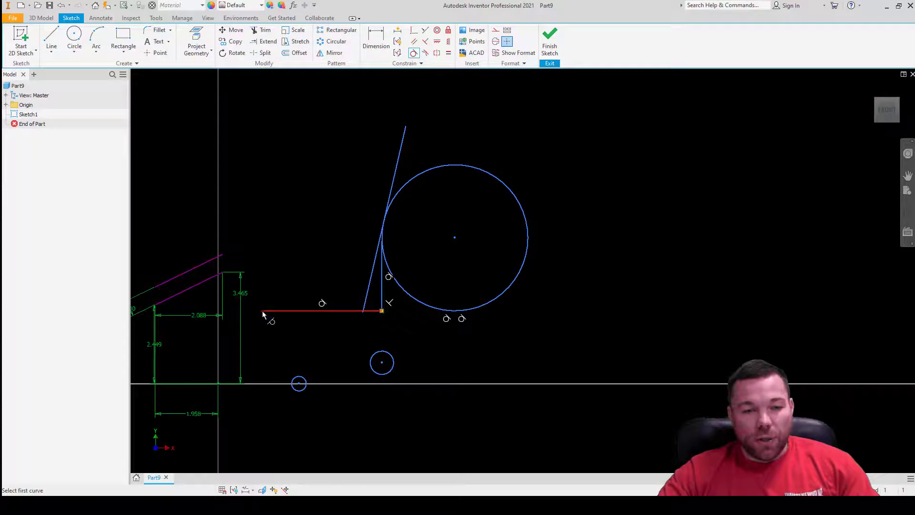
Reposition the free ends of the three tangent lines so they run beneath the large circle and along its left side.
key(Escape)
drag(270, 314, 594, 308)
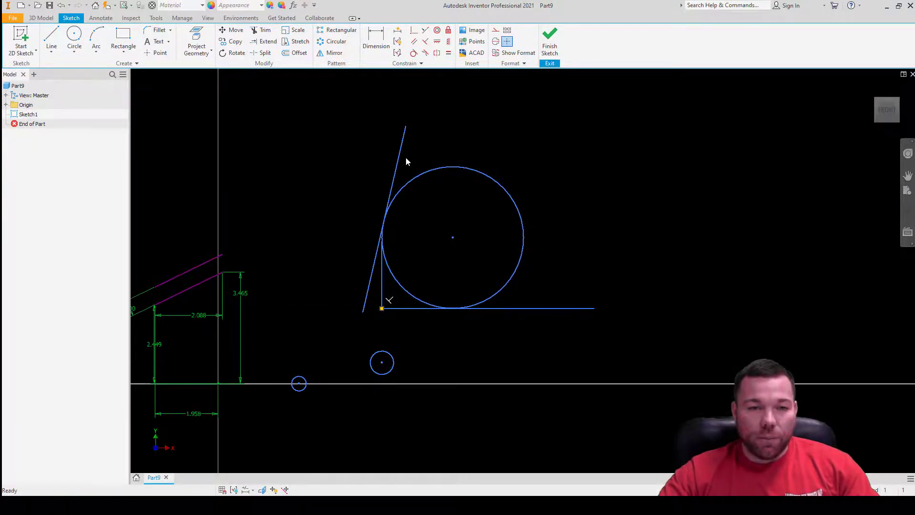
mouse_move(405, 127)
mouse_down()
mouse_move(486, 137)
mouse_move(384, 128)
mouse_move(394, 130)
mouse_up()
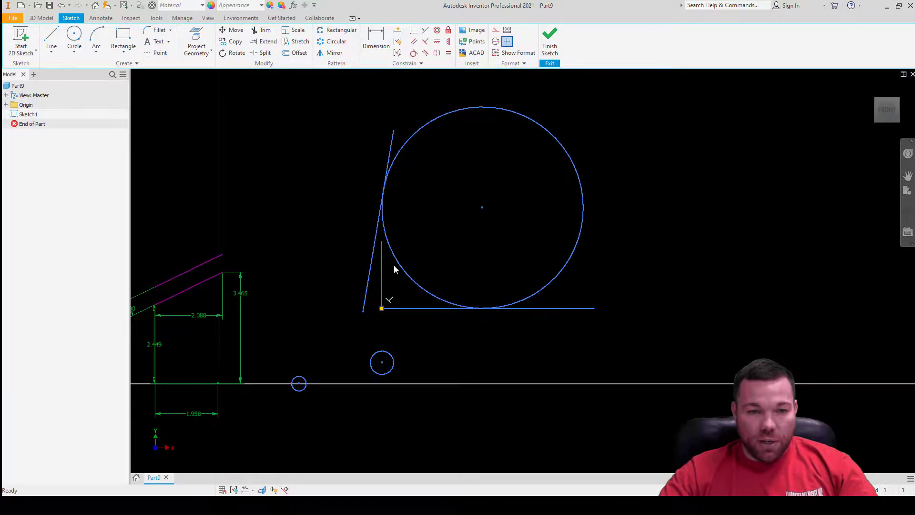
drag(381, 244, 382, 129)
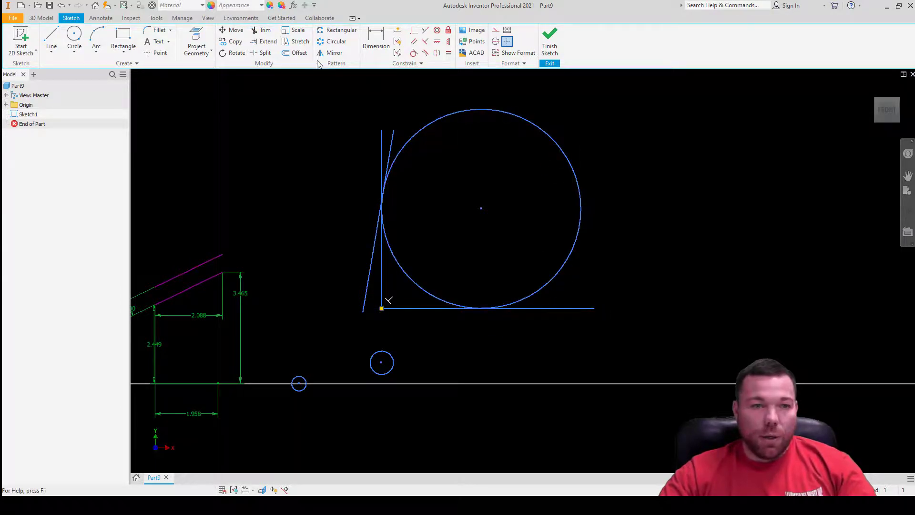
Draw a slanted line from the horizontal line up to the right, passing along the large circle's lower right side.
click(51, 37)
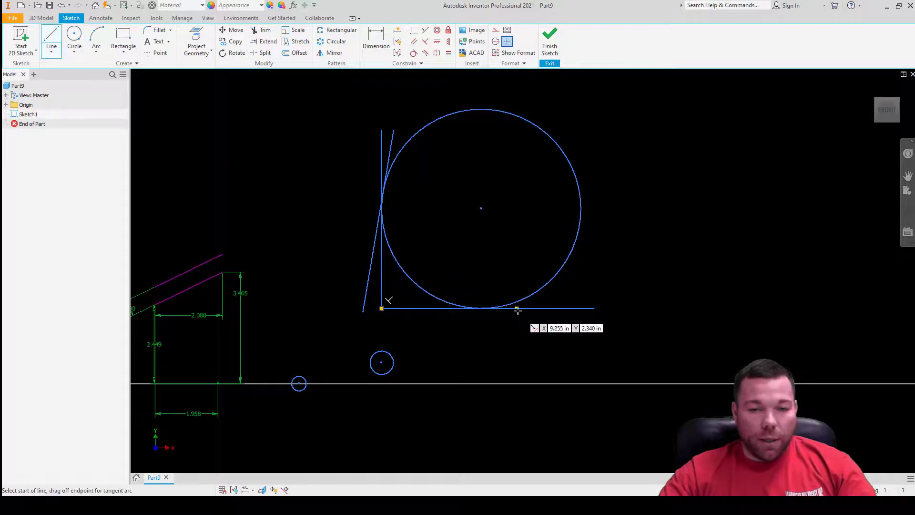
click(533, 308)
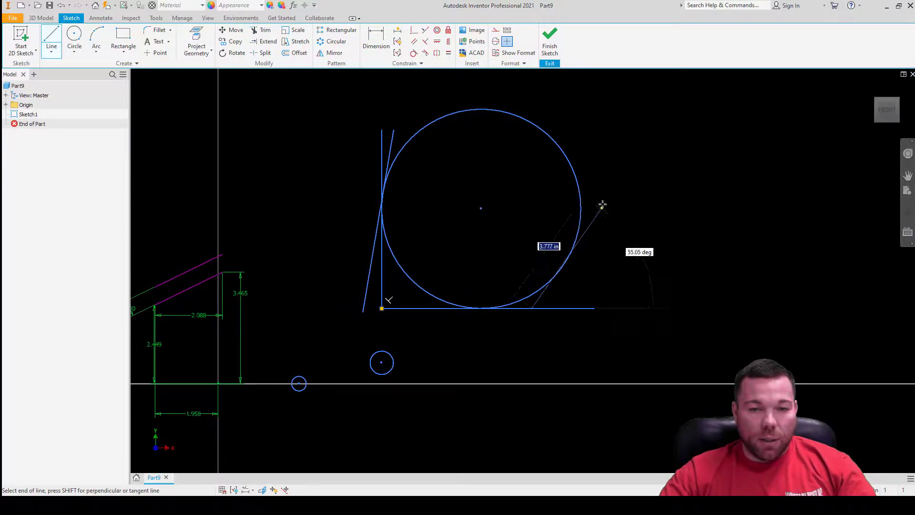
click(639, 172)
key(Escape)
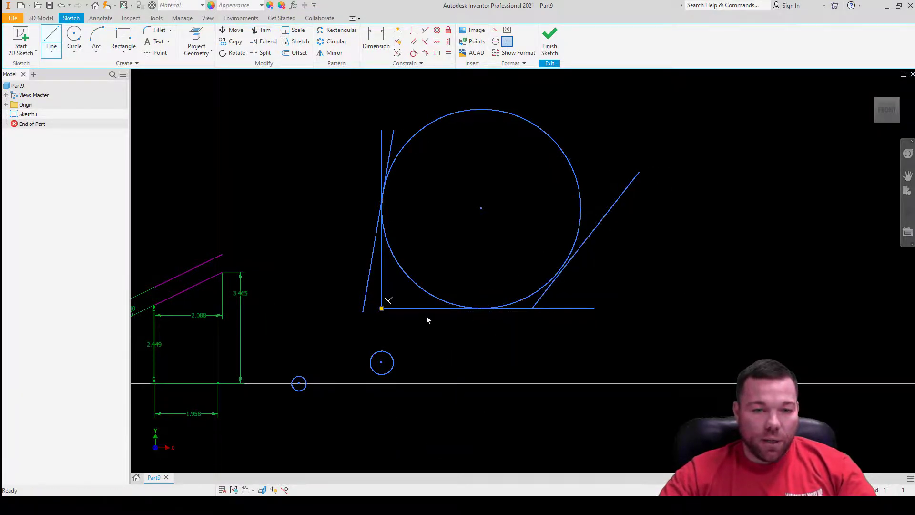
Start the Dimension command in the sketch.
click(376, 38)
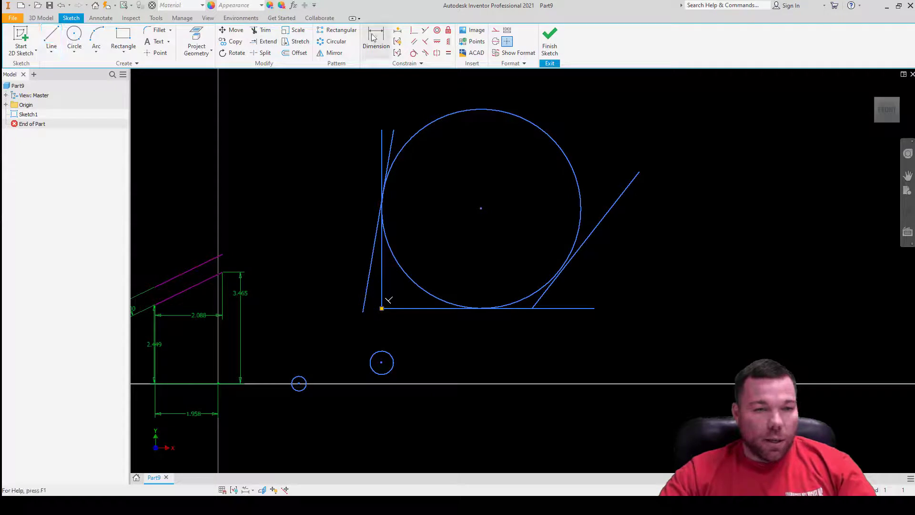
Dimension the horizontal distance from the base line's corner point to the lower end of the slanted line on the right.
click(381, 308)
click(532, 308)
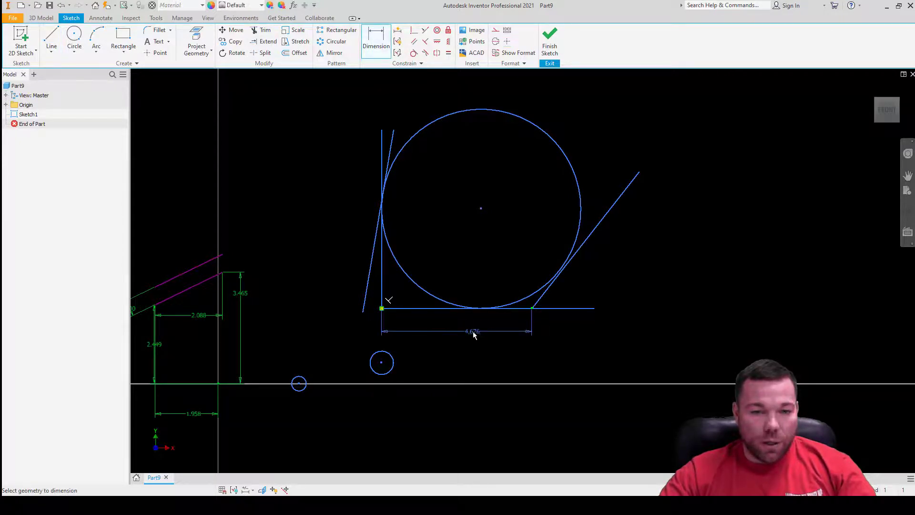
click(473, 335)
click(508, 364)
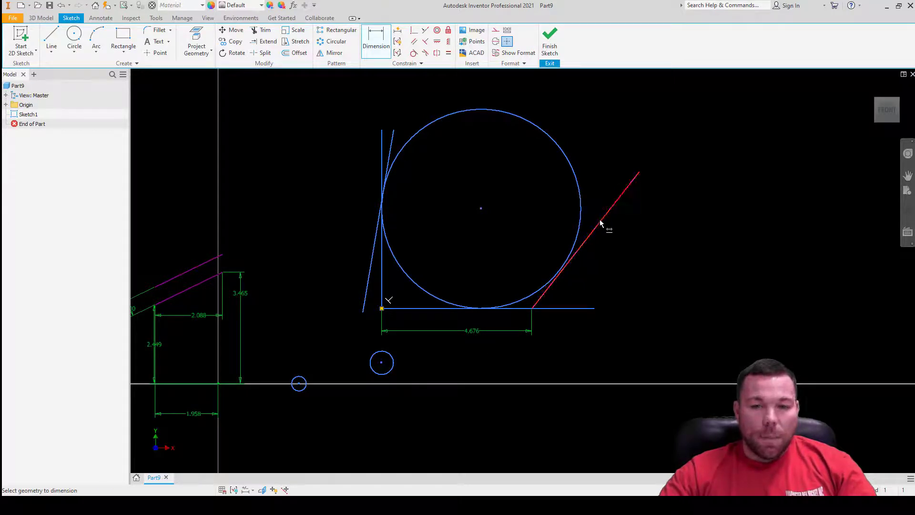
Dimension the angle between the right slanted line and the base line, keeping the measured value.
click(549, 287)
click(562, 308)
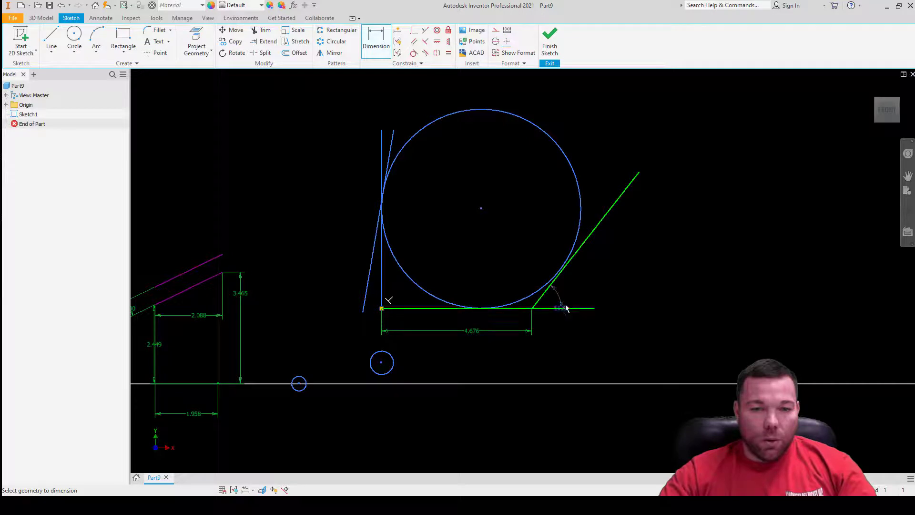
click(576, 288)
click(611, 325)
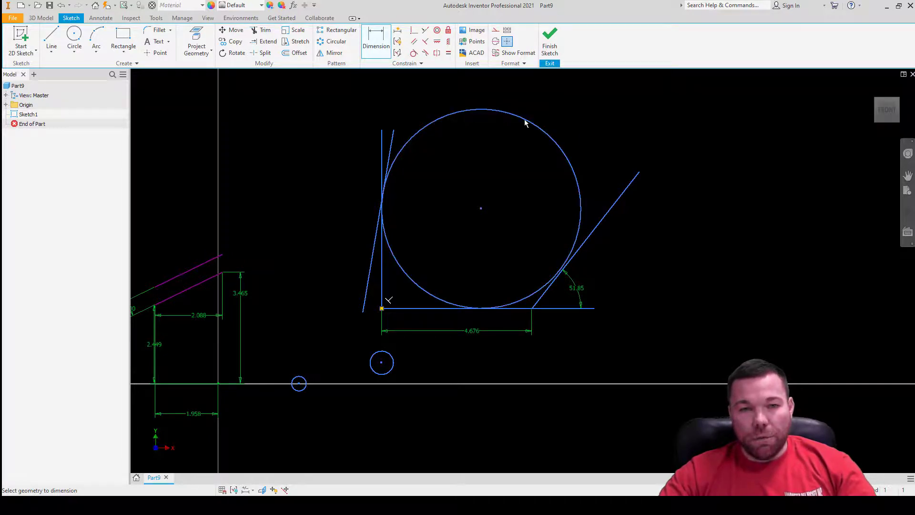
Make the large circle tangent to the right slanted line, then move the slanted line's upper end and the vertical line to test the constraints.
click(413, 52)
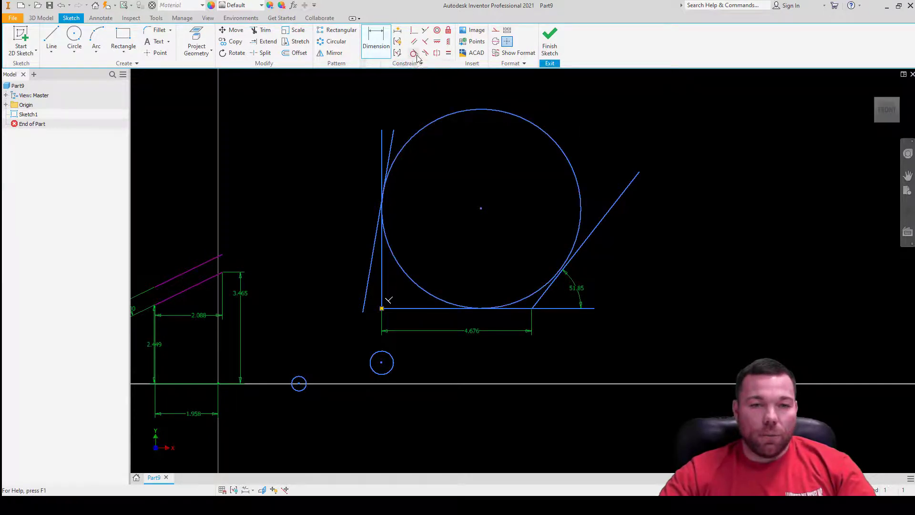
click(581, 250)
click(578, 244)
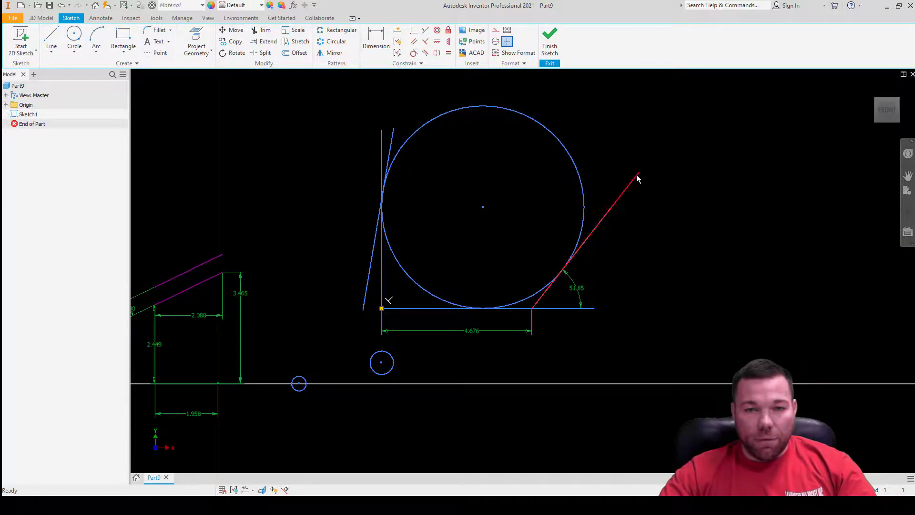
drag(638, 172, 666, 204)
drag(433, 134, 421, 132)
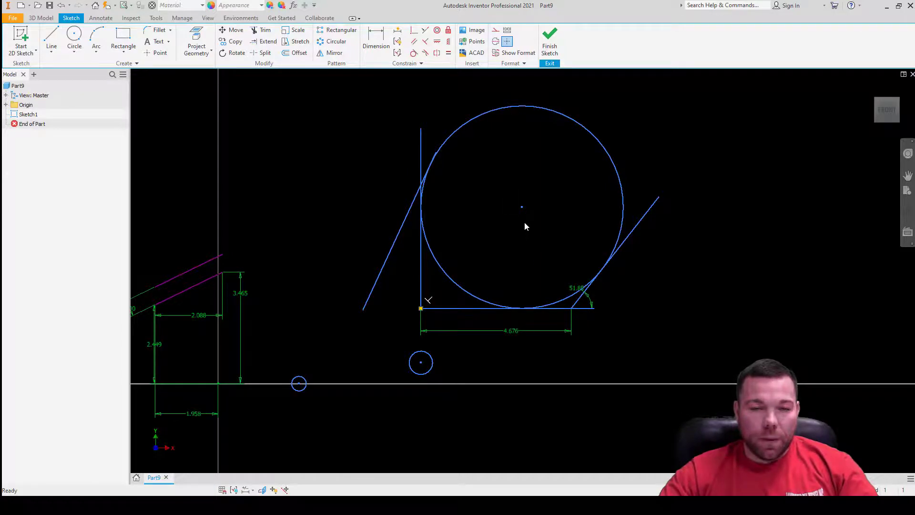
Delete all geometry and dimensions from the sketch.
scroll(358, 161, down, 3)
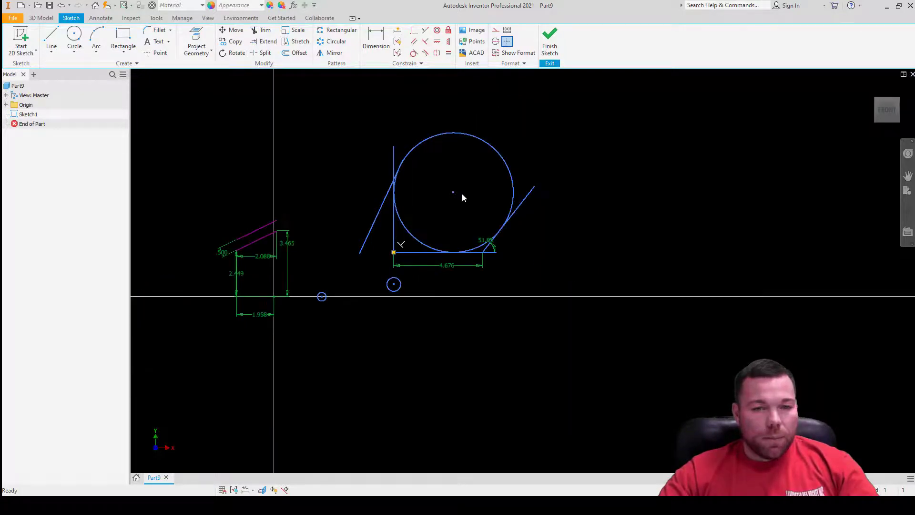
scroll(462, 194, up, 4)
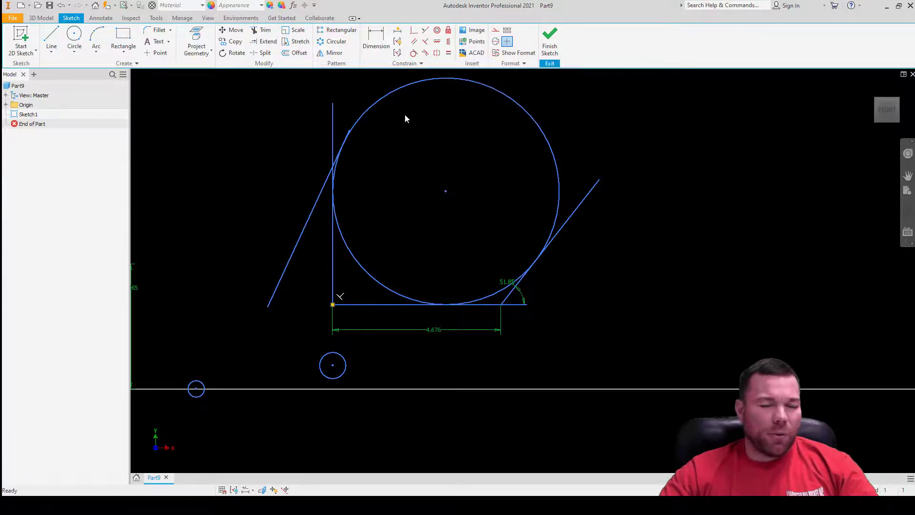
scroll(444, 221, down, 5)
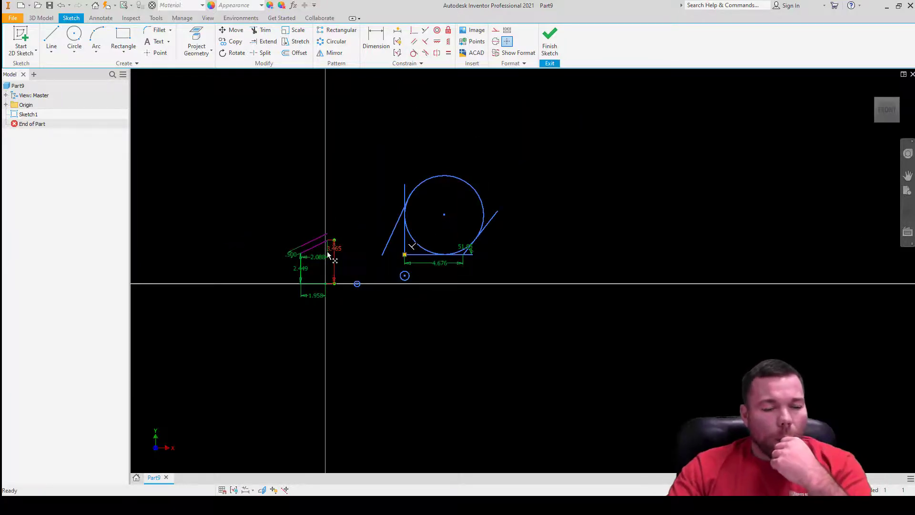
drag(221, 144, 564, 319)
key(Delete)
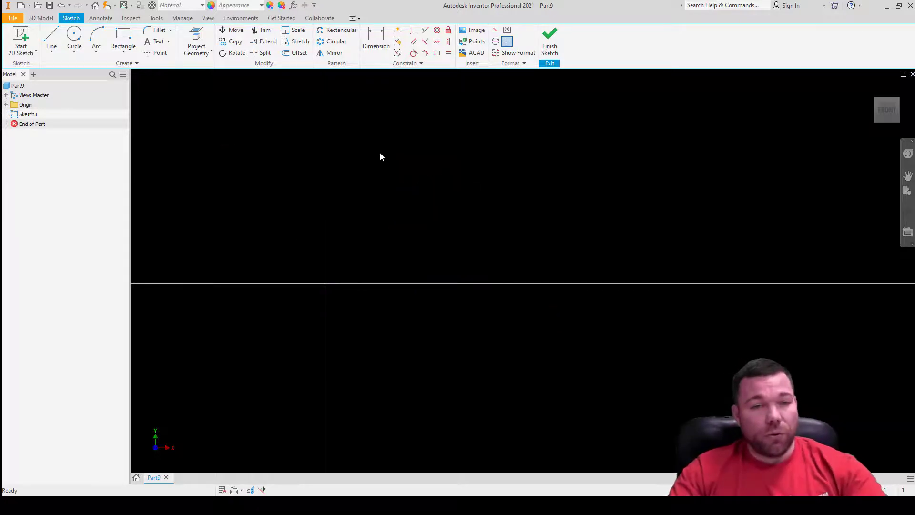
Sketch a circle in the empty area above and to the left of the sketch origin.
middle_drag(358, 267, 360, 247)
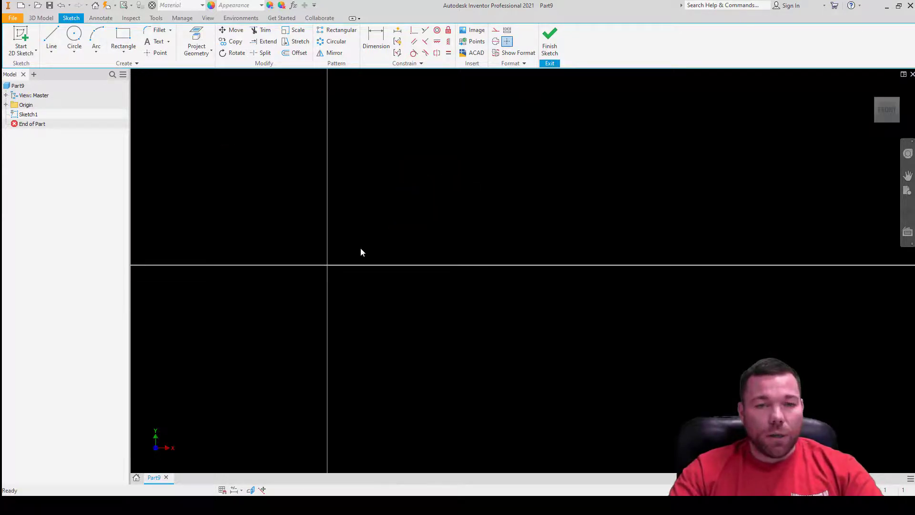
mouse_move(429, 211)
middle_down()
mouse_move(444, 194)
mouse_move(467, 206)
middle_up()
middle_drag(303, 124, 395, 248)
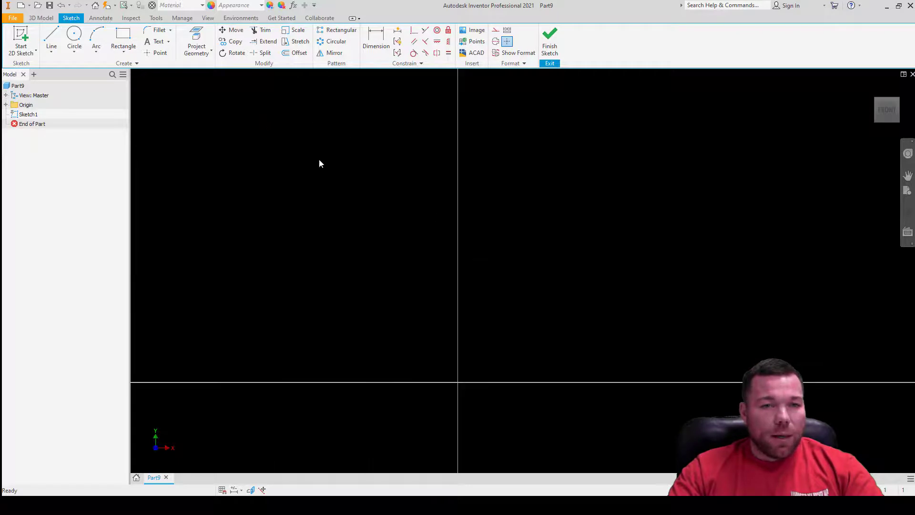
scroll(714, 262, down, 3)
scroll(455, 226, up, 3)
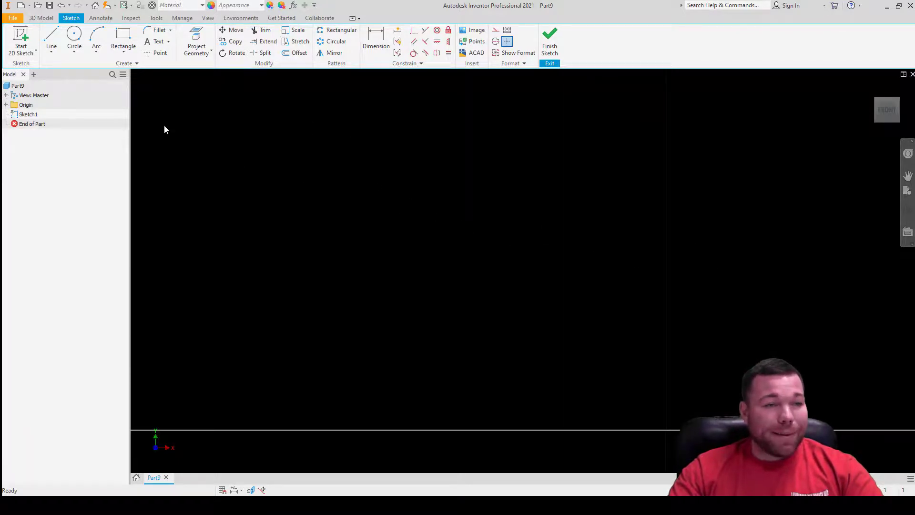
click(74, 37)
click(314, 178)
click(349, 227)
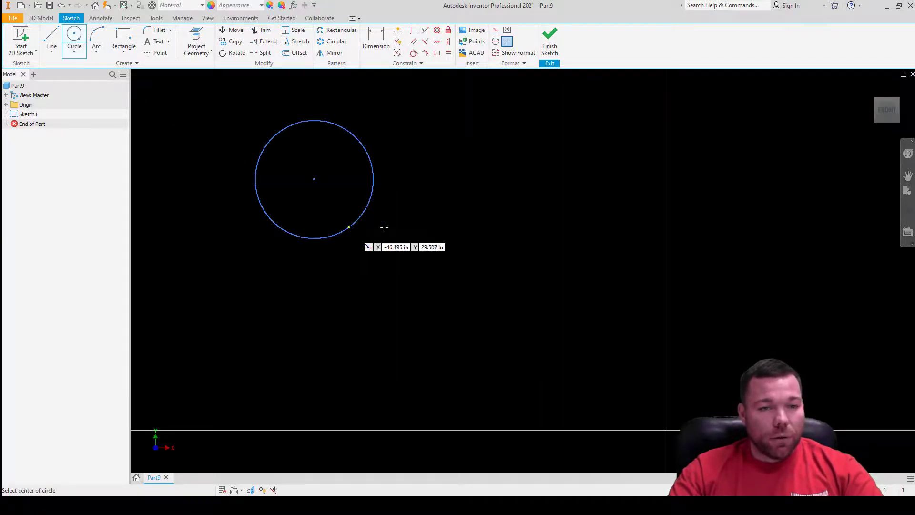
Sketch a horizontal line below and to the right of the circle, above the horizontal axis.
click(51, 38)
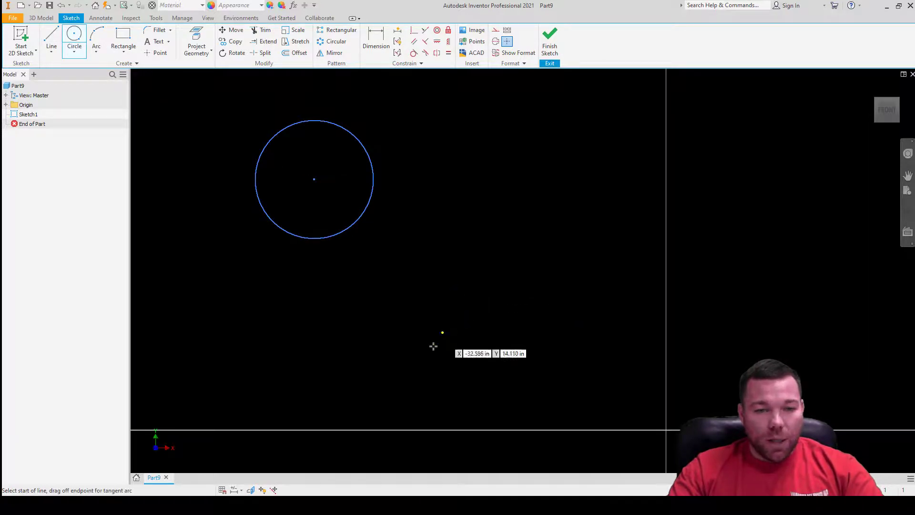
click(433, 353)
click(570, 353)
key(Escape)
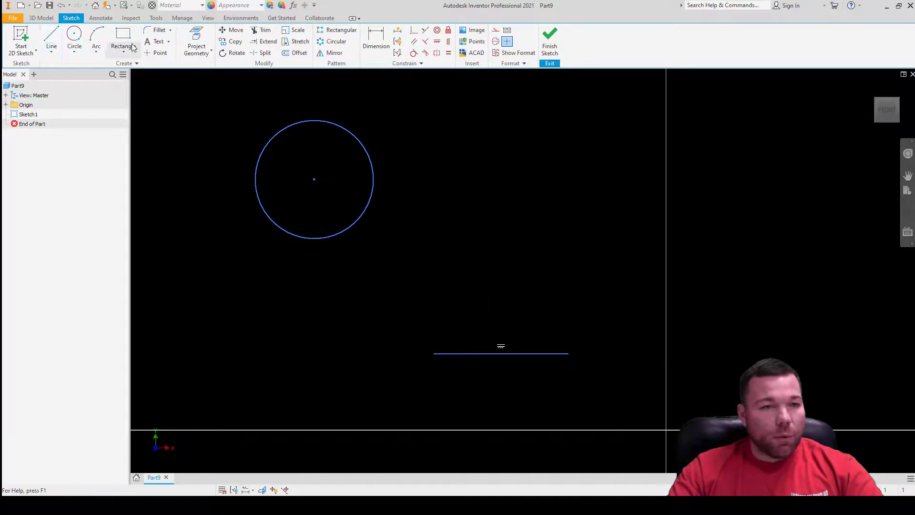
Draw a control vertex spline from the line's left endpoint through two intermediate vertices to the left side of the circle.
click(51, 52)
click(64, 85)
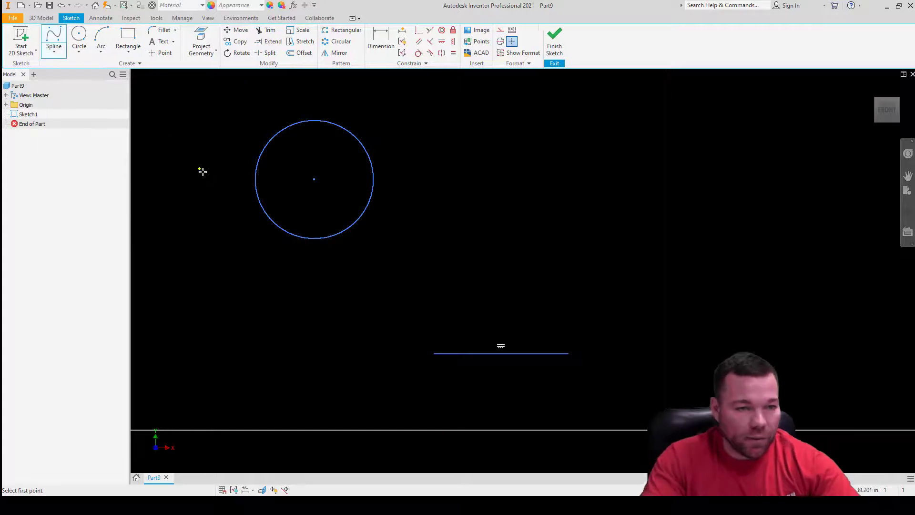
click(433, 353)
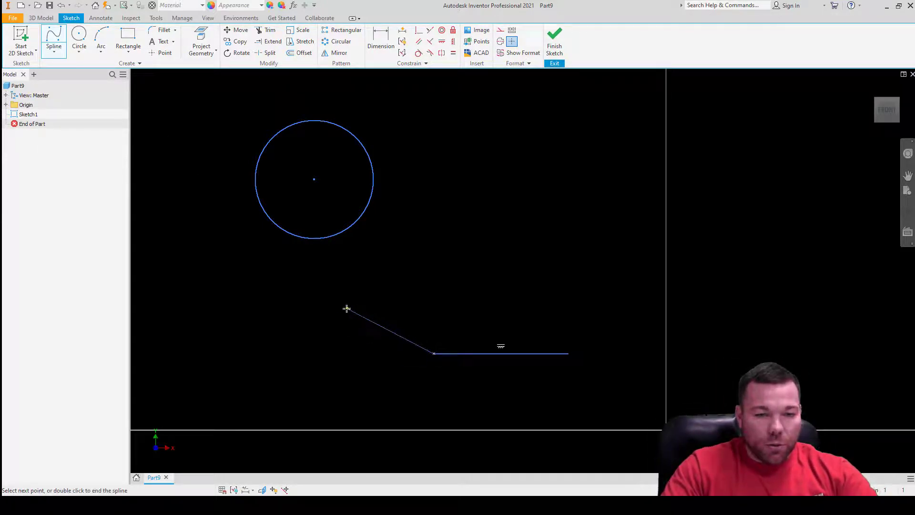
click(331, 293)
click(252, 224)
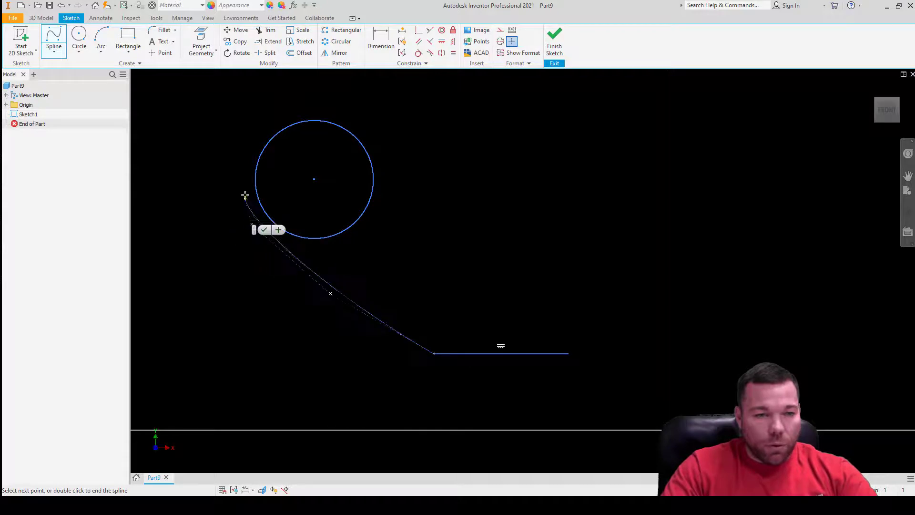
scroll(252, 181, down, 8)
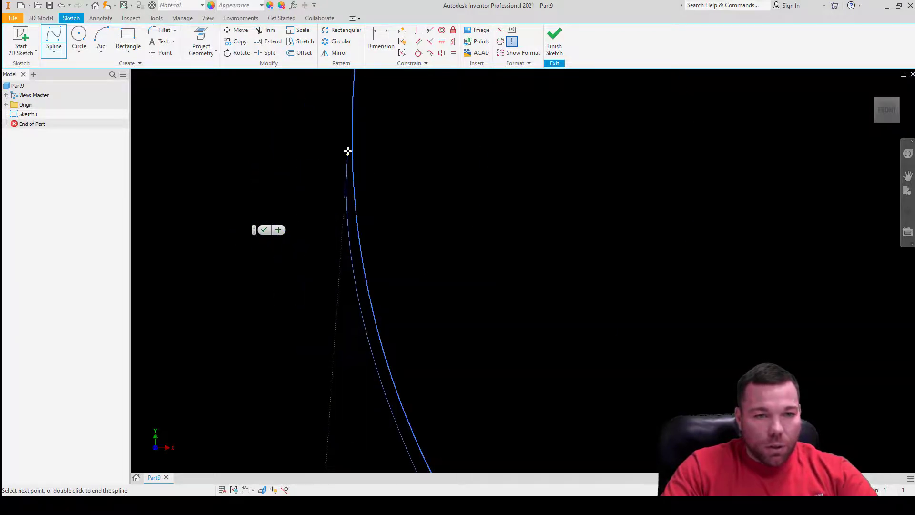
click(350, 134)
scroll(350, 136, up, 8)
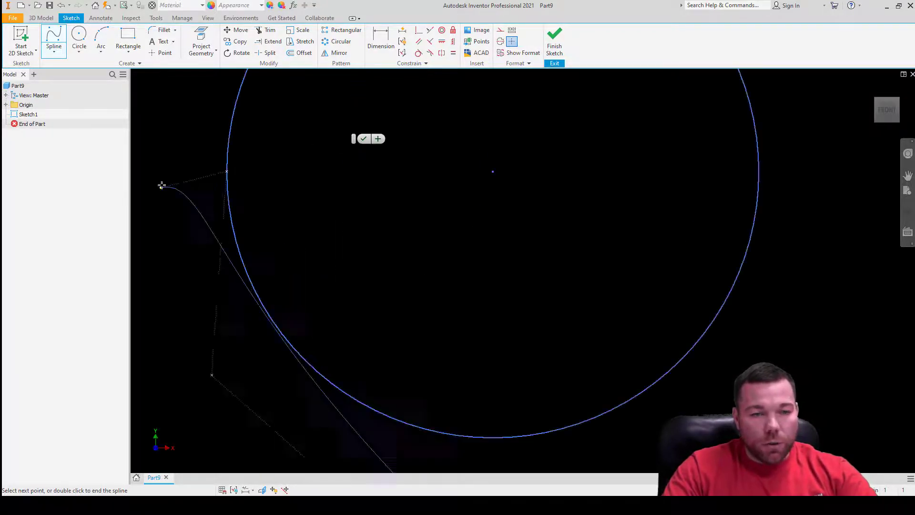
click(363, 138)
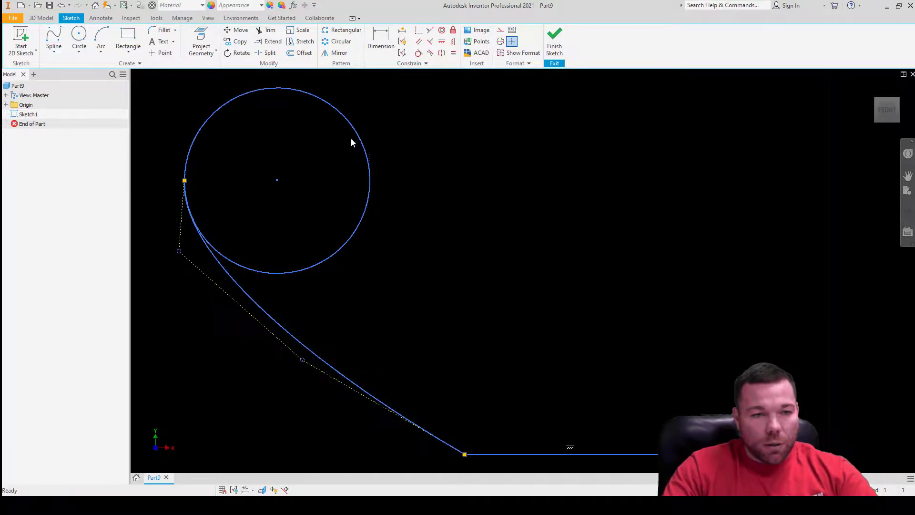
Dimension the horizontal distance between the circle's center and the line's right endpoint, keeping the measured value.
scroll(476, 82, up, 4)
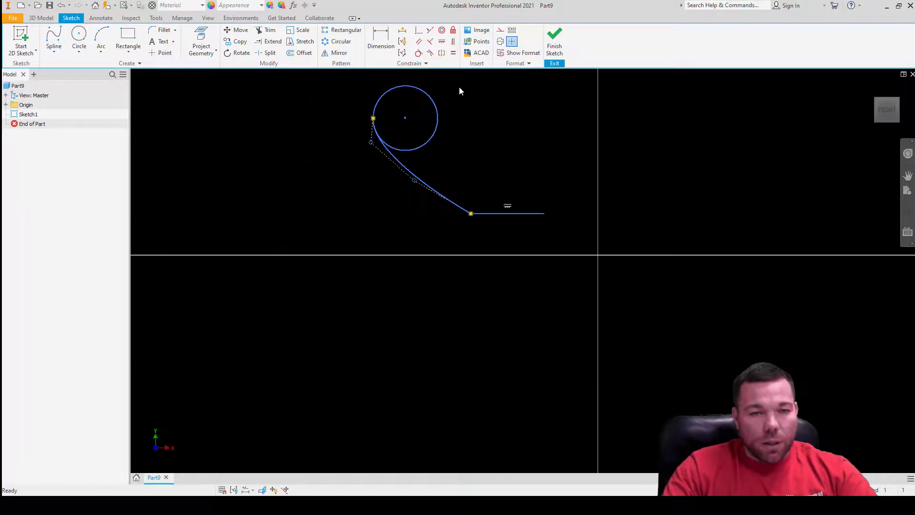
scroll(459, 87, down, 3)
click(381, 39)
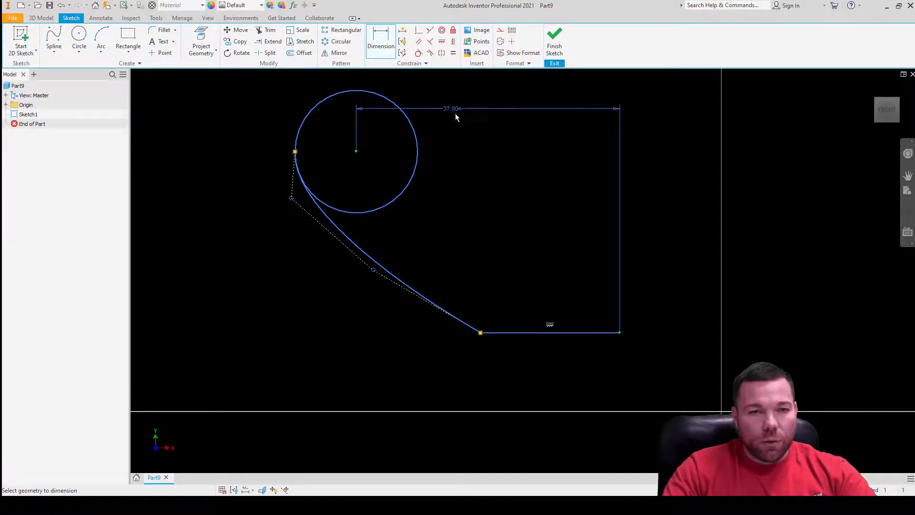
click(473, 112)
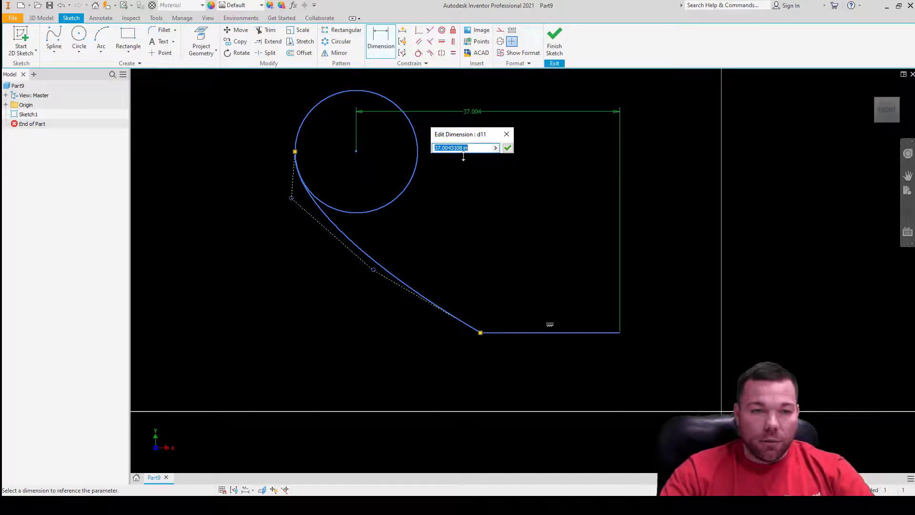
click(508, 148)
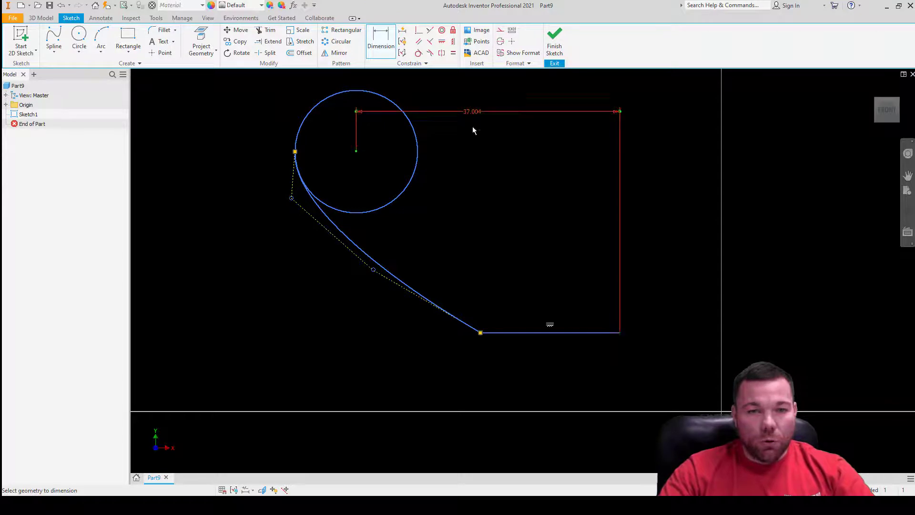
Dimension the vertical distance between the circle's center and the line's right endpoint, keeping the measured value.
click(620, 333)
click(665, 210)
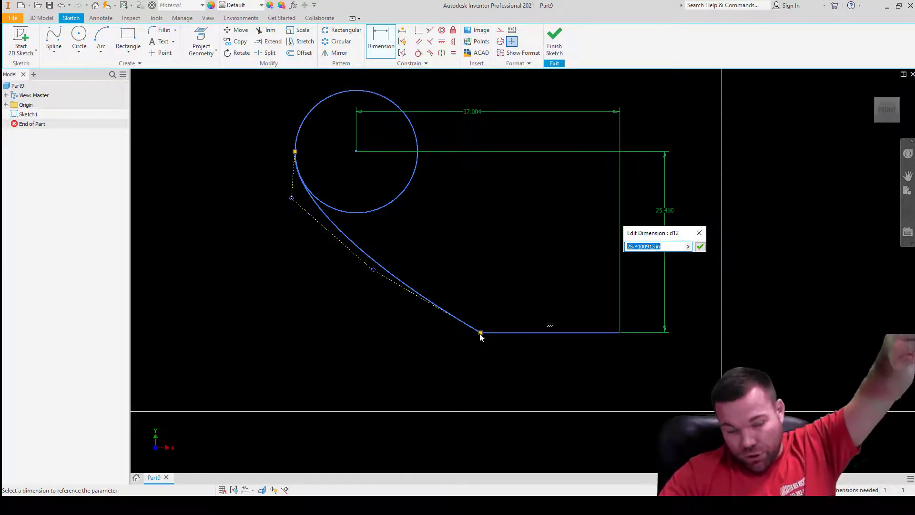
click(699, 247)
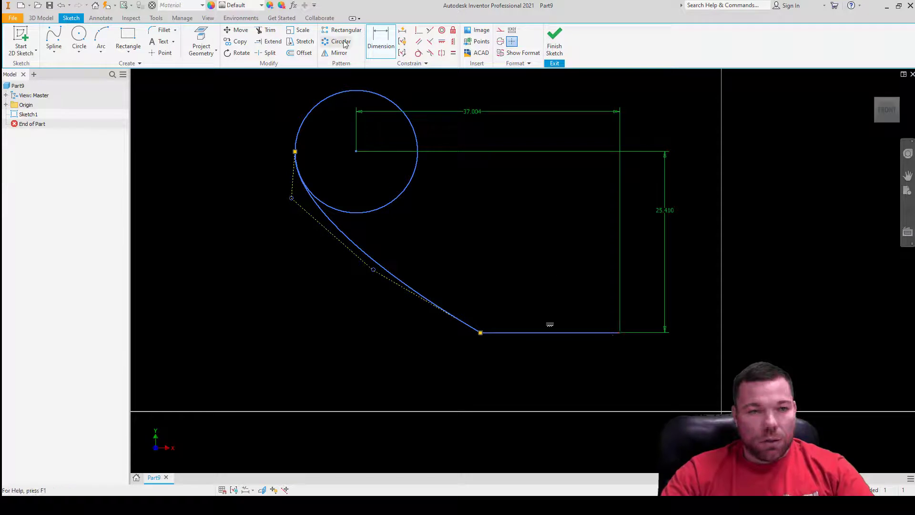
click(419, 32)
click(617, 332)
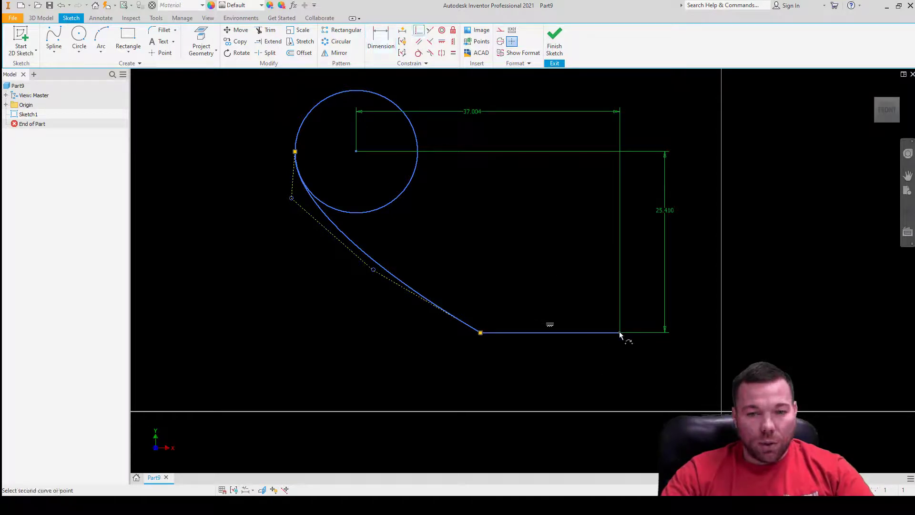
key(Escape)
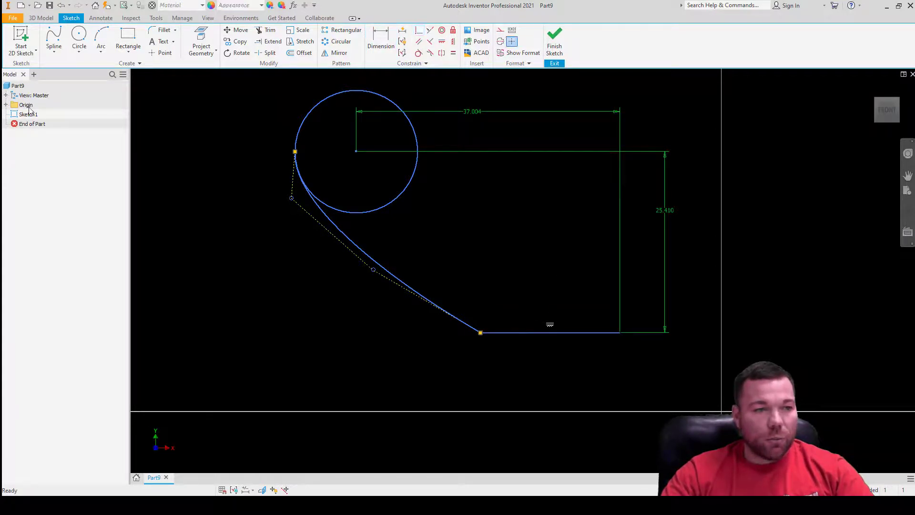
Project the origin's Center Point into the sketch.
click(5, 104)
click(42, 171)
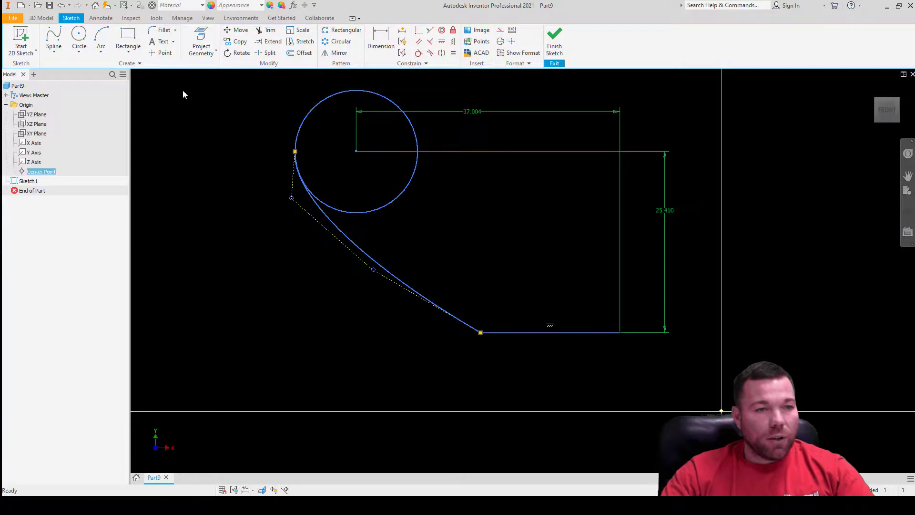
click(201, 44)
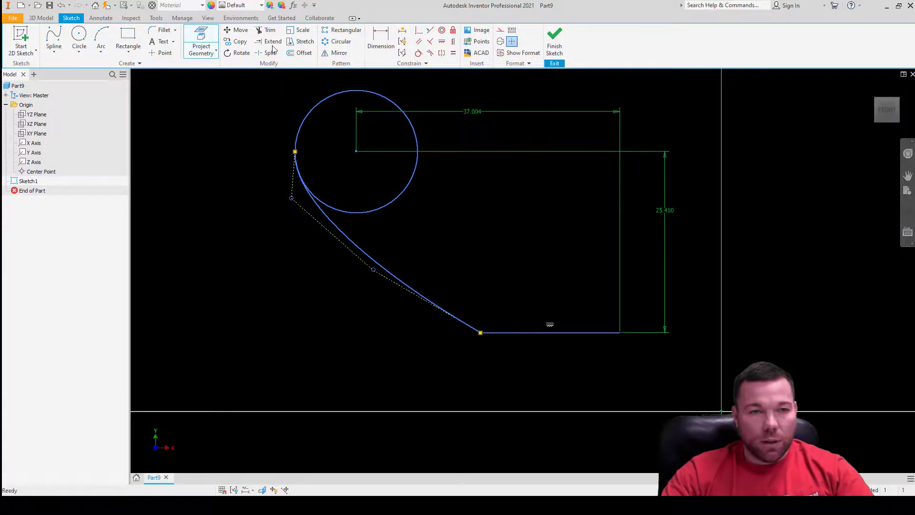
Make the line's right endpoint coincident with the projected center point.
click(419, 30)
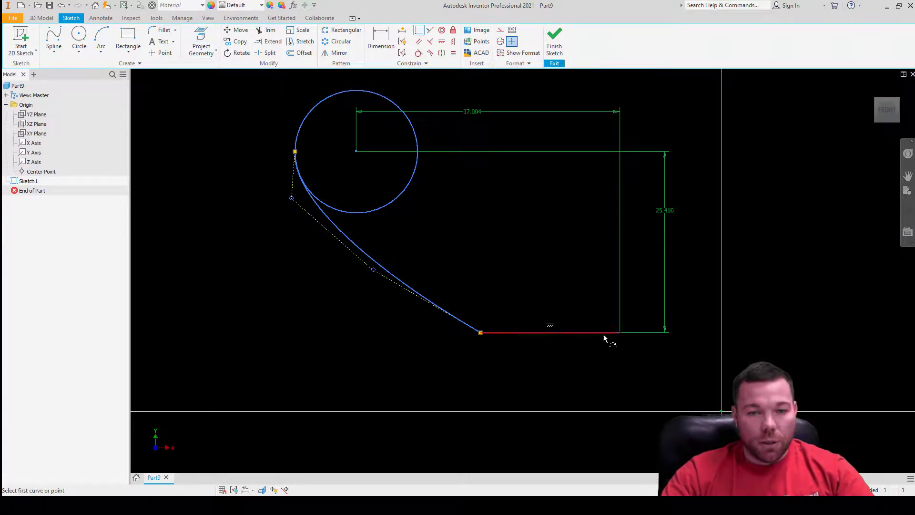
click(618, 333)
click(720, 411)
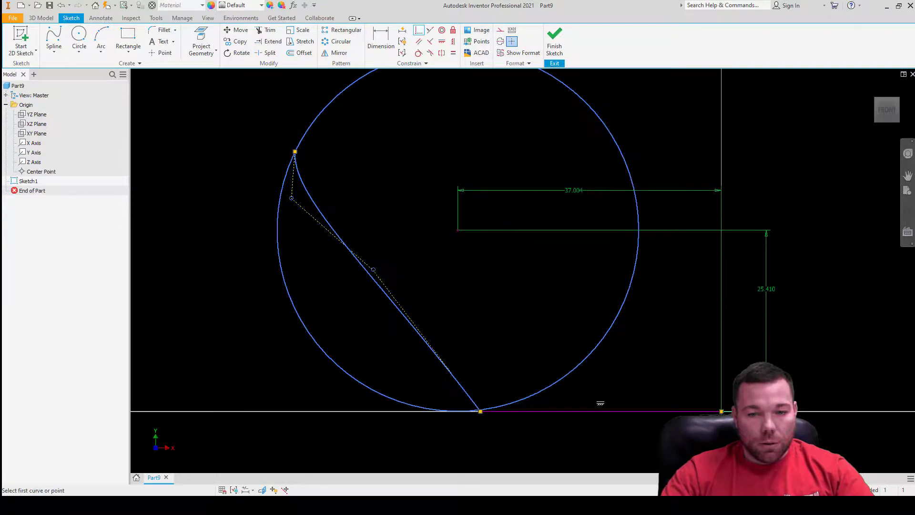
Undo the coincident constraint between the line's right endpoint and the projected center point.
scroll(561, 255, down, 5)
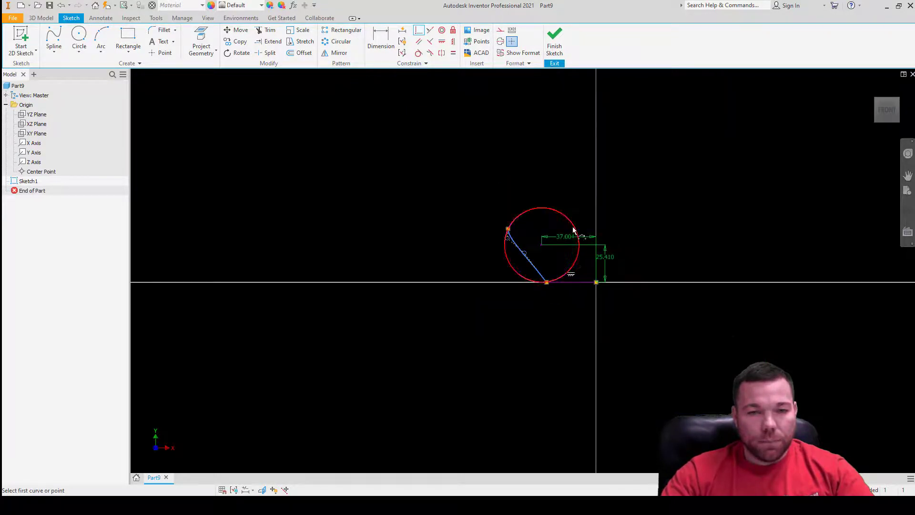
scroll(530, 257, up, 3)
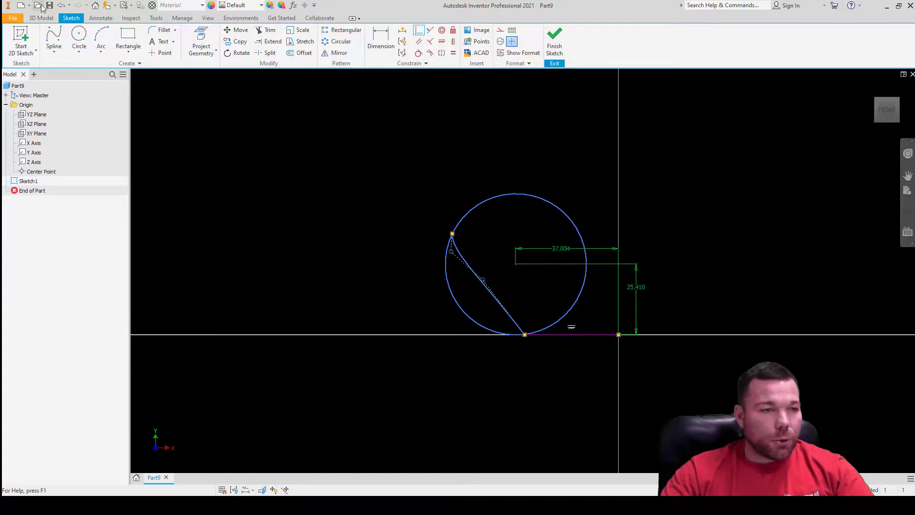
click(61, 5)
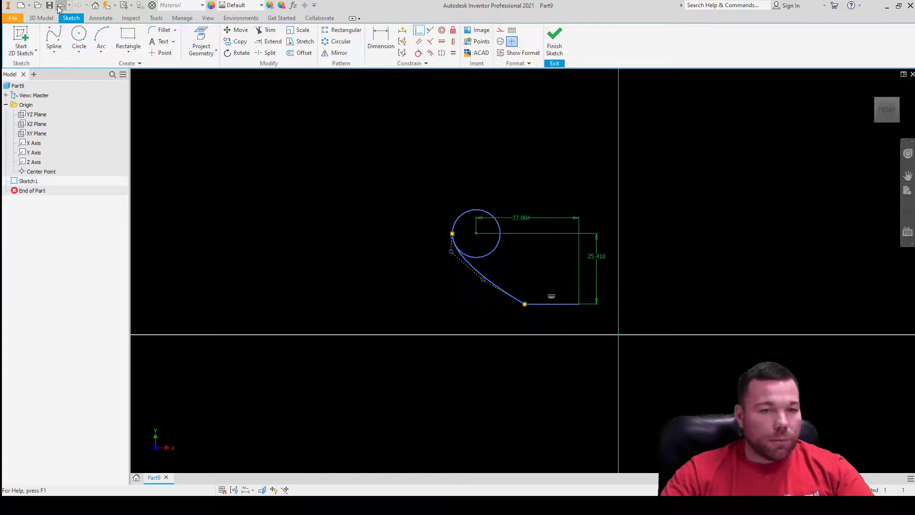
Dimension the circle's diameter, keeping the measured value.
click(381, 42)
click(482, 211)
click(524, 188)
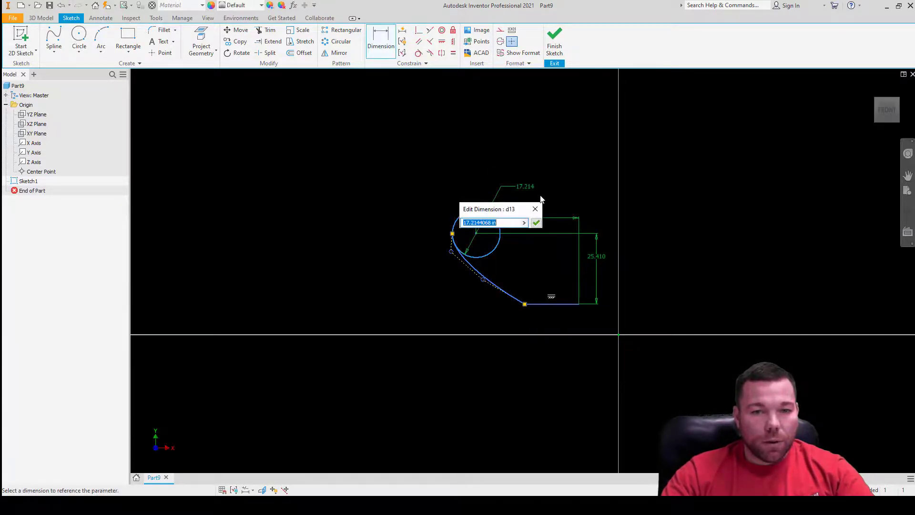
key(Return)
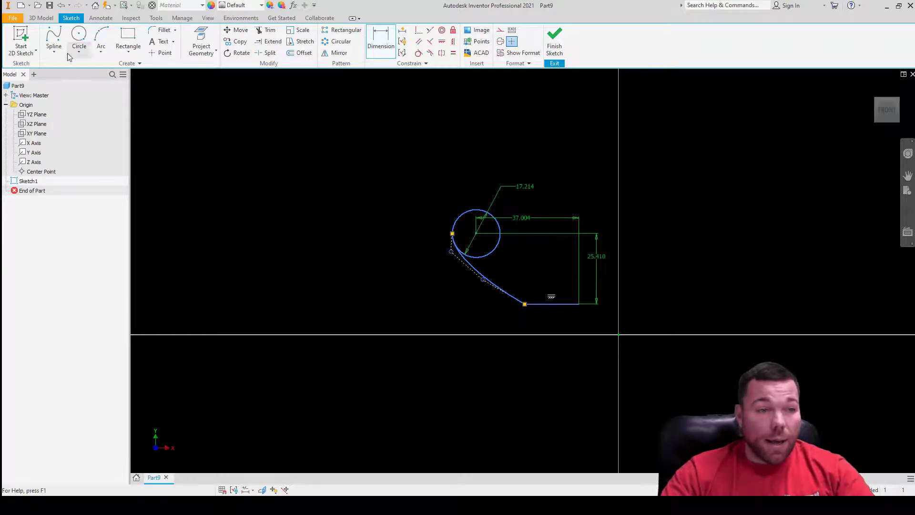
Reapply a coincident constraint between the line's right endpoint and the projected center point.
click(418, 30)
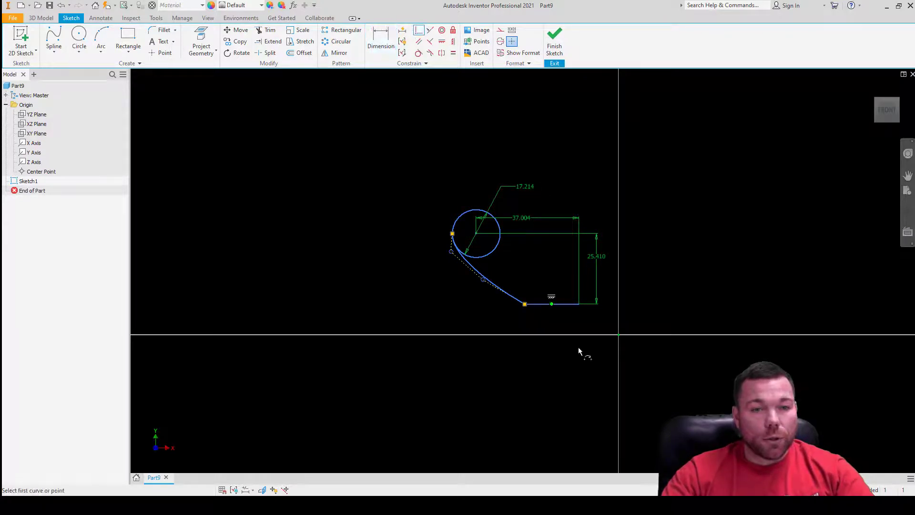
scroll(581, 295, down, 3)
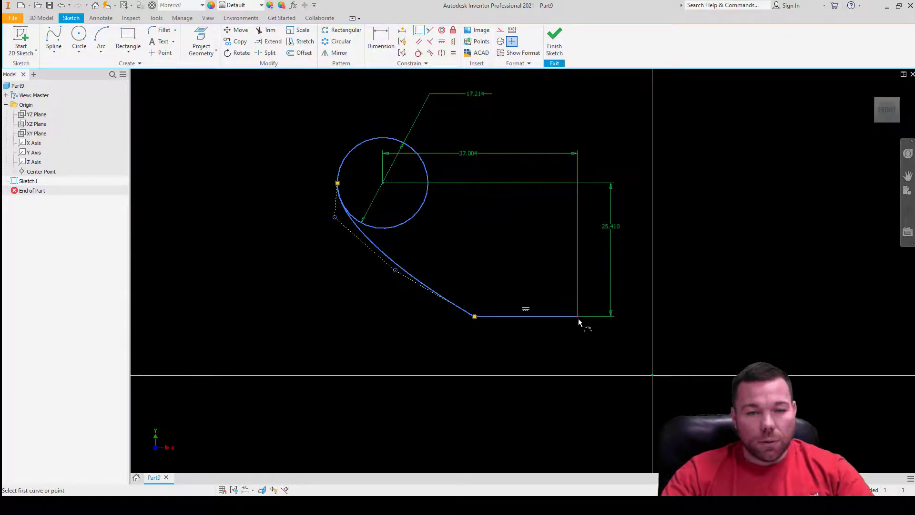
click(577, 318)
click(652, 375)
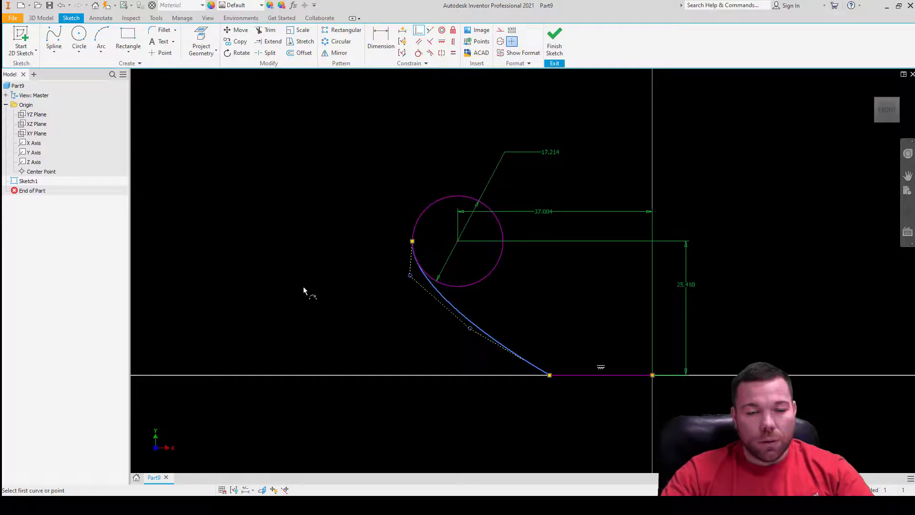
scroll(554, 271, up, 3)
scroll(333, 265, down, 2)
scroll(317, 265, down, 2)
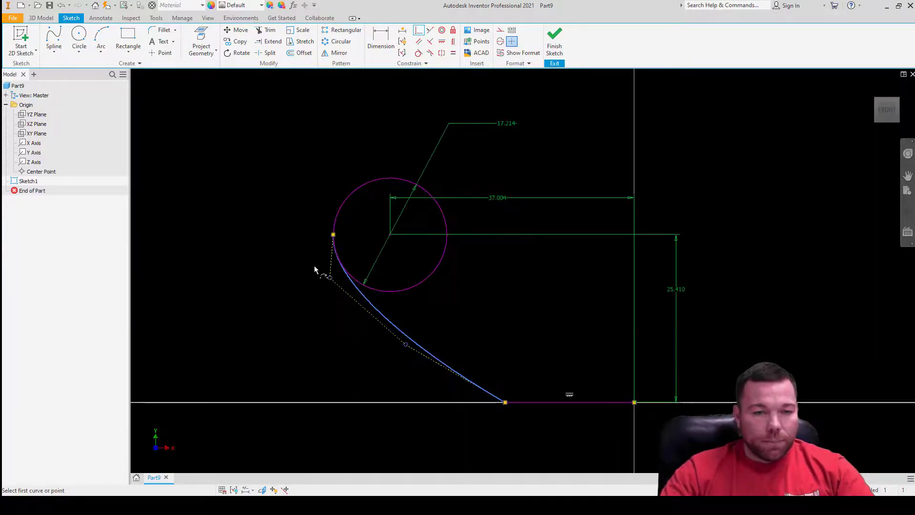
scroll(248, 197, down, 2)
scroll(248, 198, up, 3)
key(Escape)
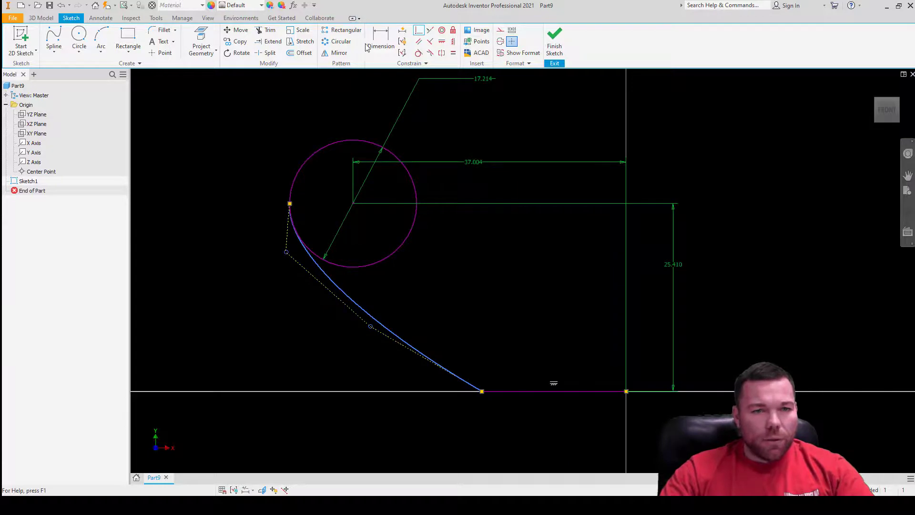
Apply a tangent constraint between the spline and the circle at their shared point.
click(419, 54)
scroll(286, 221, down, 4)
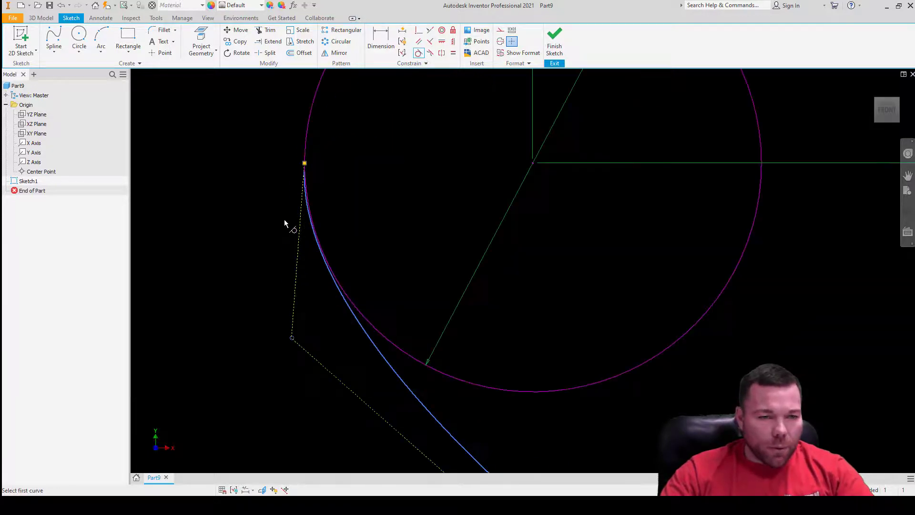
click(326, 226)
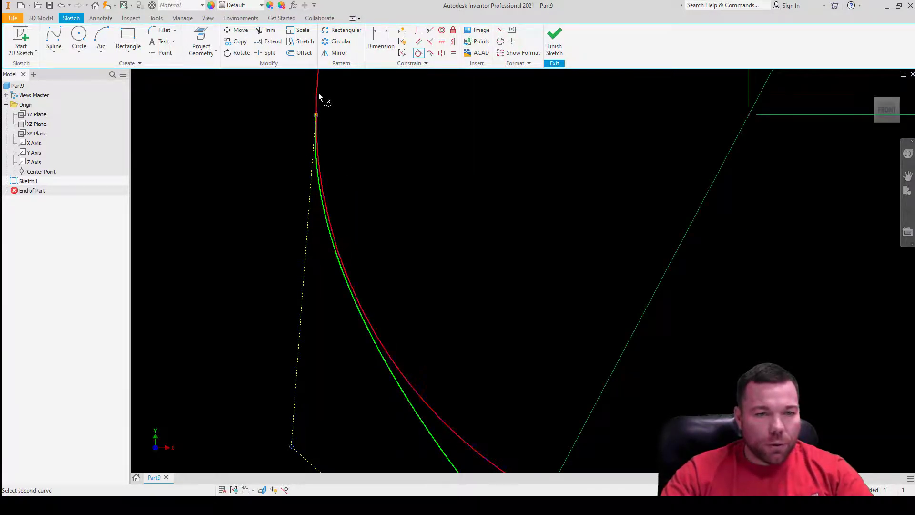
click(323, 98)
scroll(302, 138, up, 5)
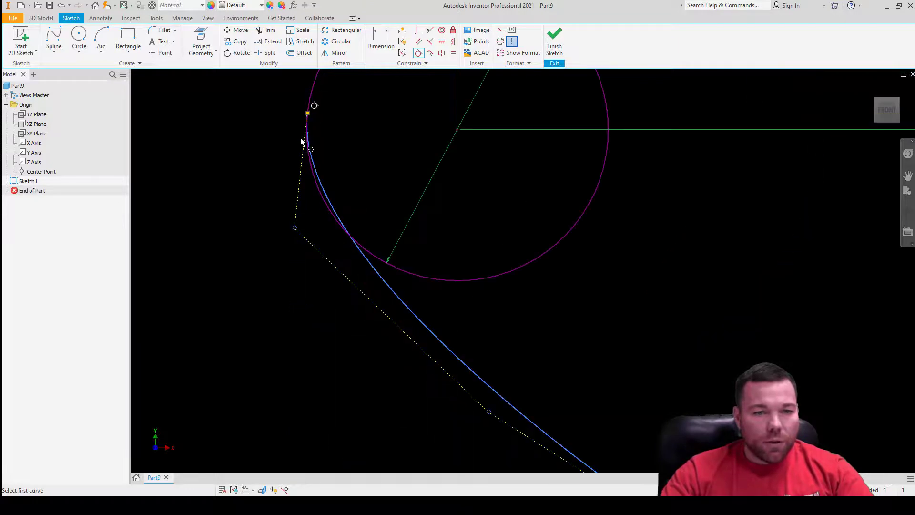
scroll(339, 221, up, 5)
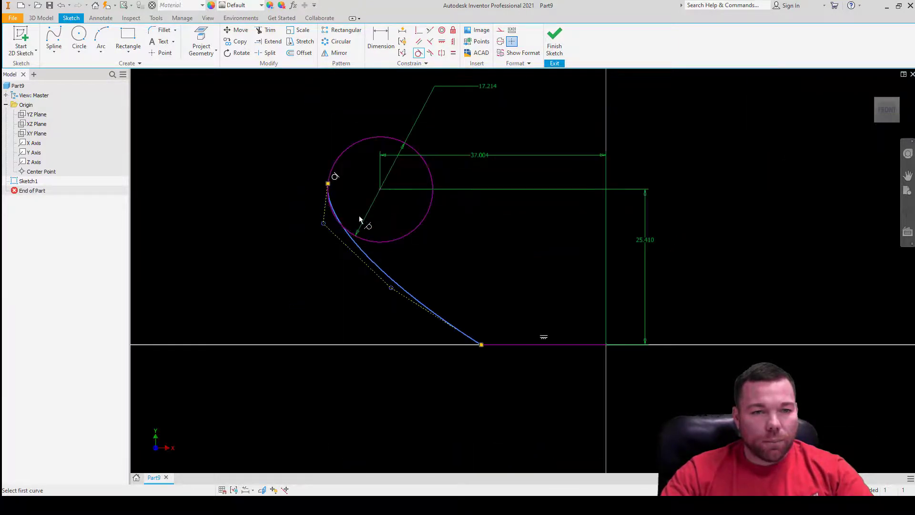
key(Escape)
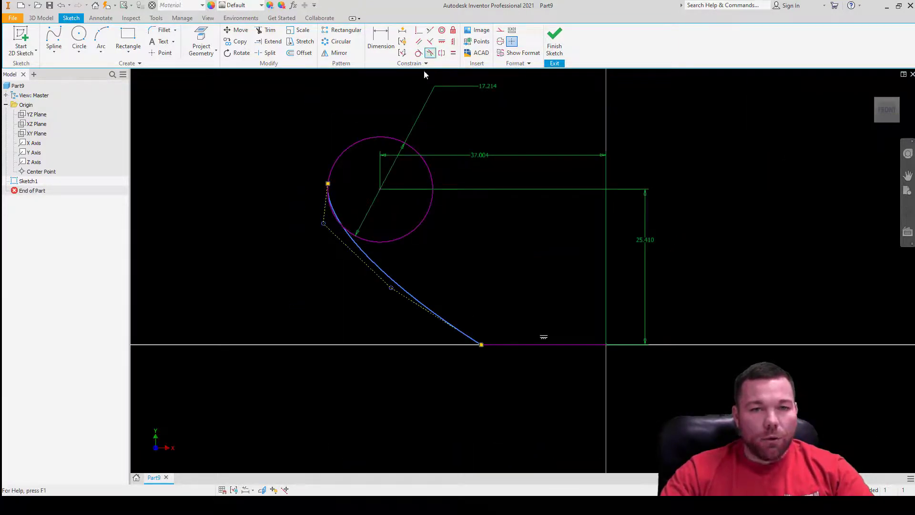
Apply a Smooth (G2) constraint between the spline's lower end and the horizontal line.
click(429, 53)
click(464, 333)
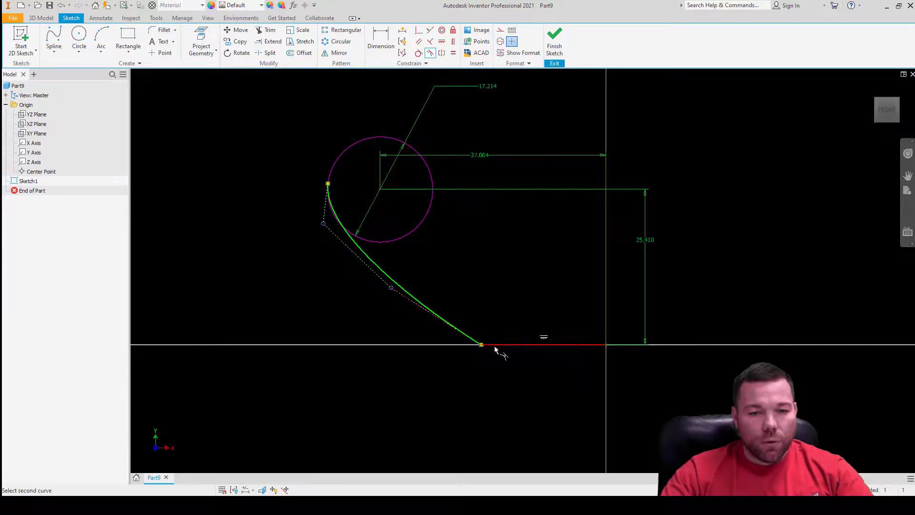
click(495, 347)
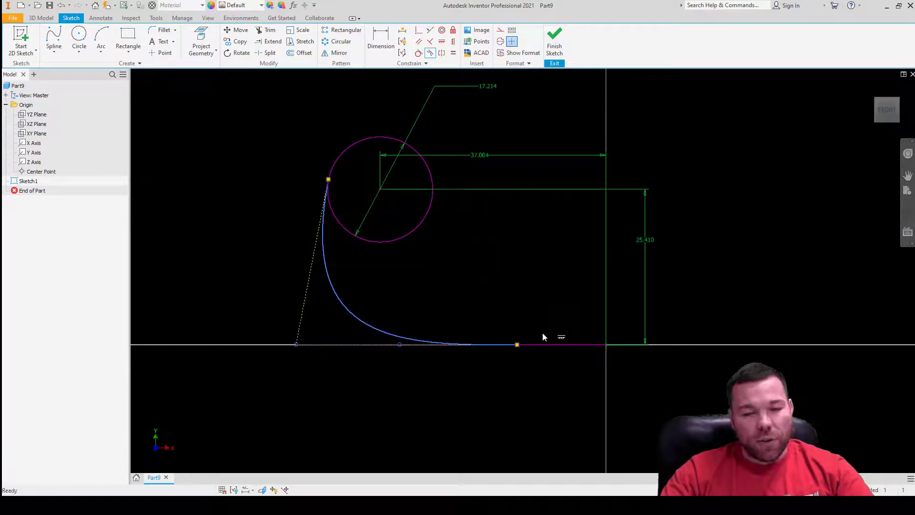
click(323, 238)
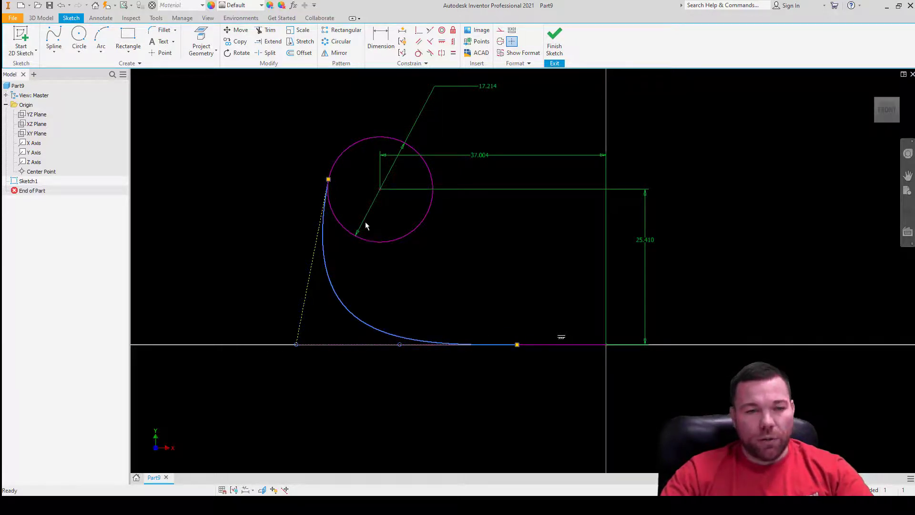
scroll(347, 196, down, 3)
scroll(339, 181, down, 3)
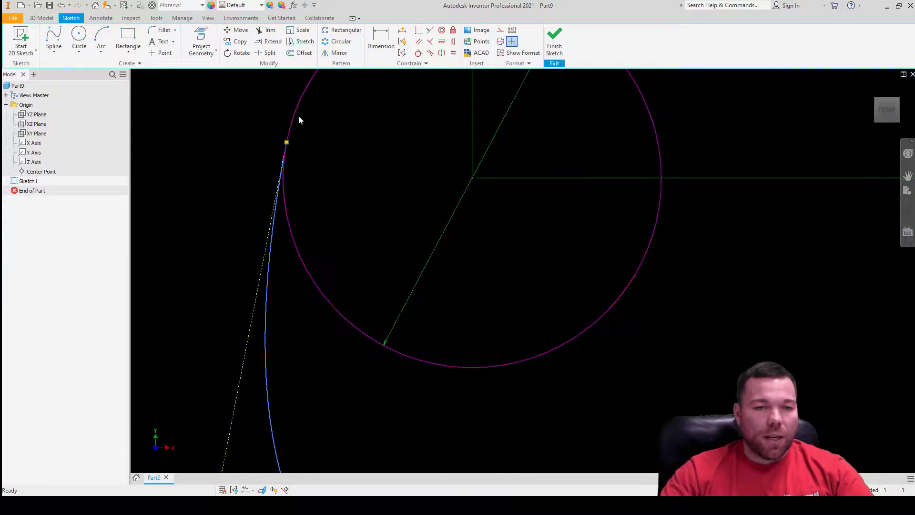
scroll(312, 196, up, 3)
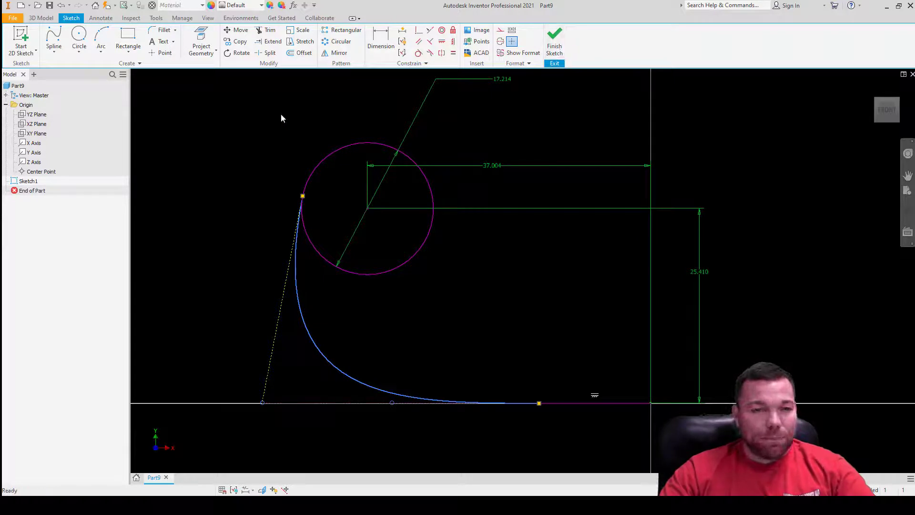
Delete all geometry and dimensions from the sketch and project the origin's Center Point into it.
scroll(219, 156, down, 5)
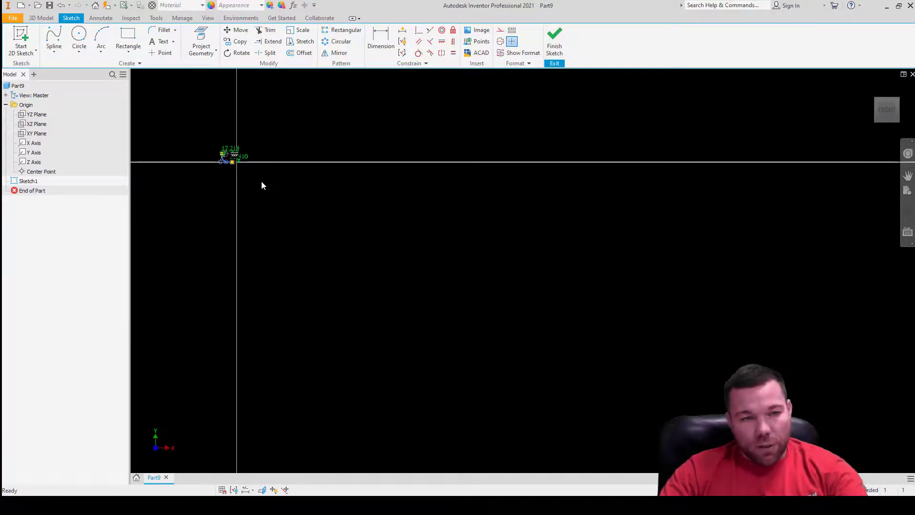
drag(261, 182, 242, 174)
drag(178, 115, 277, 192)
key(Delete)
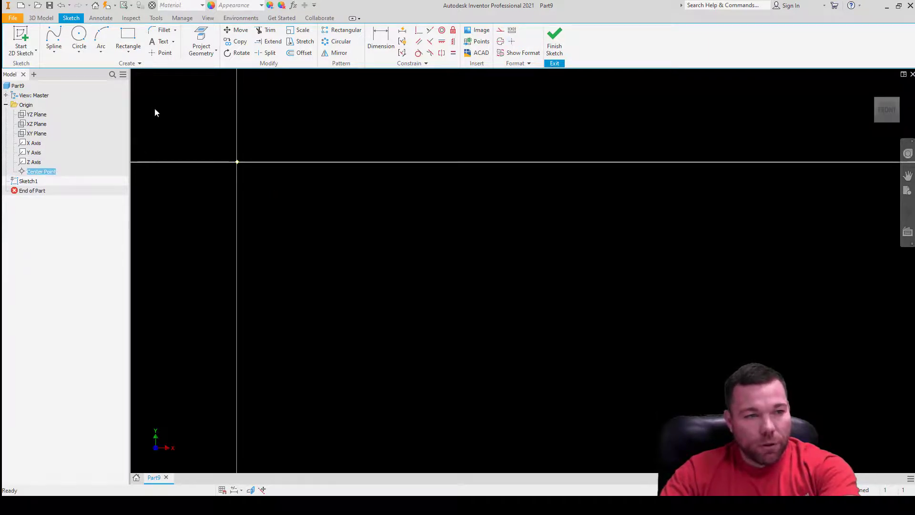
click(205, 43)
key(Escape)
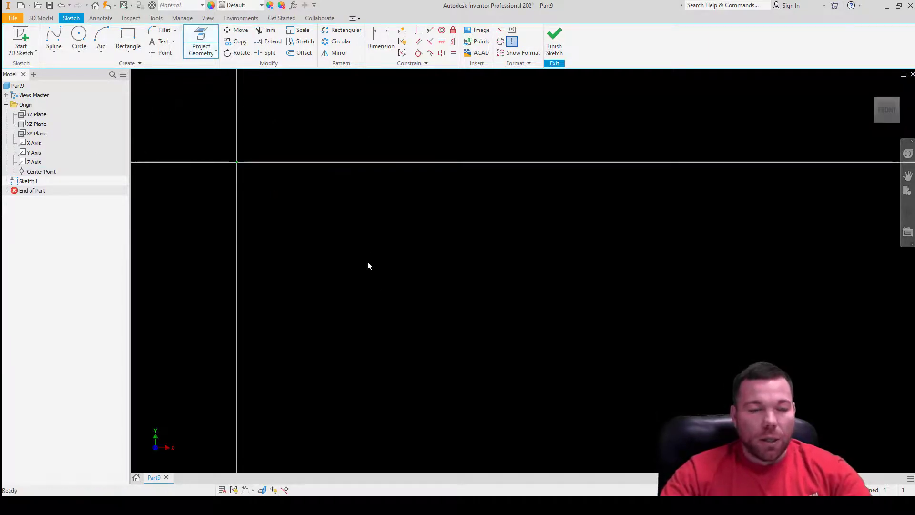
Turn on the Construction format and draw a vertical construction line upward from the projected center point.
scroll(367, 263, down, 3)
scroll(372, 195, up, 5)
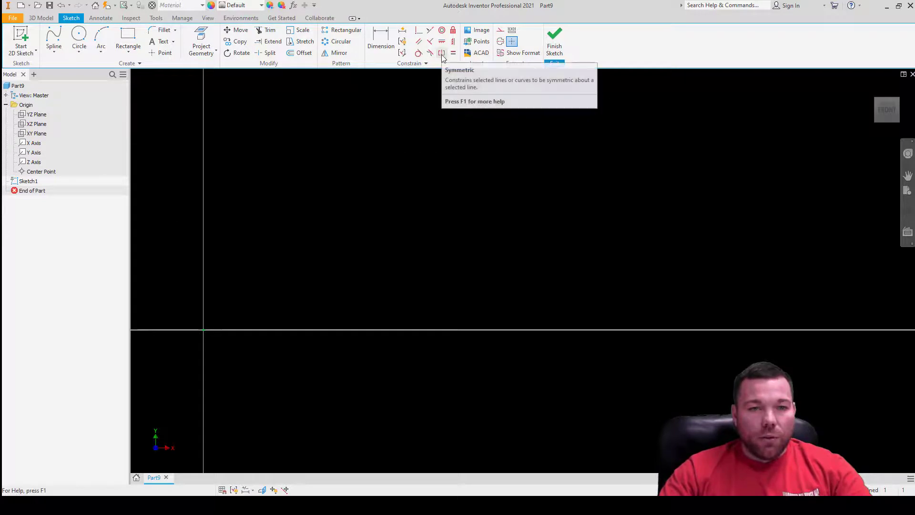
click(502, 34)
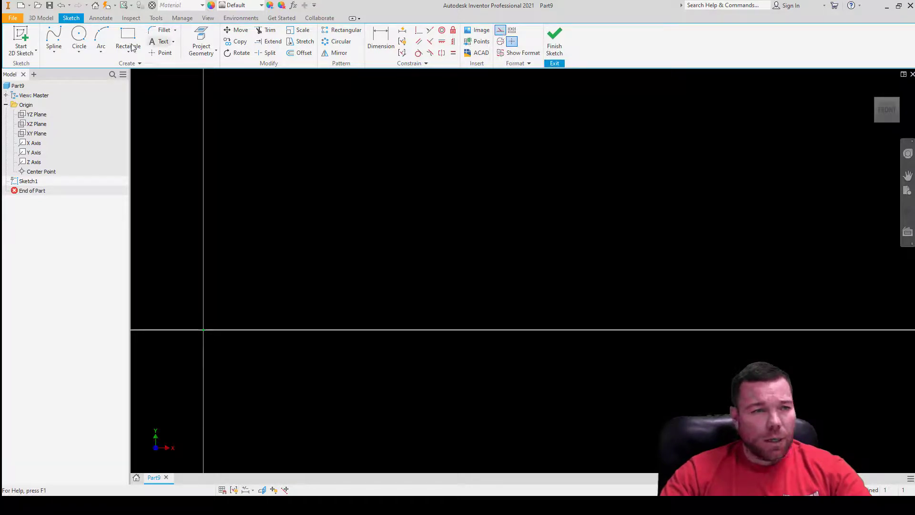
click(53, 52)
click(67, 69)
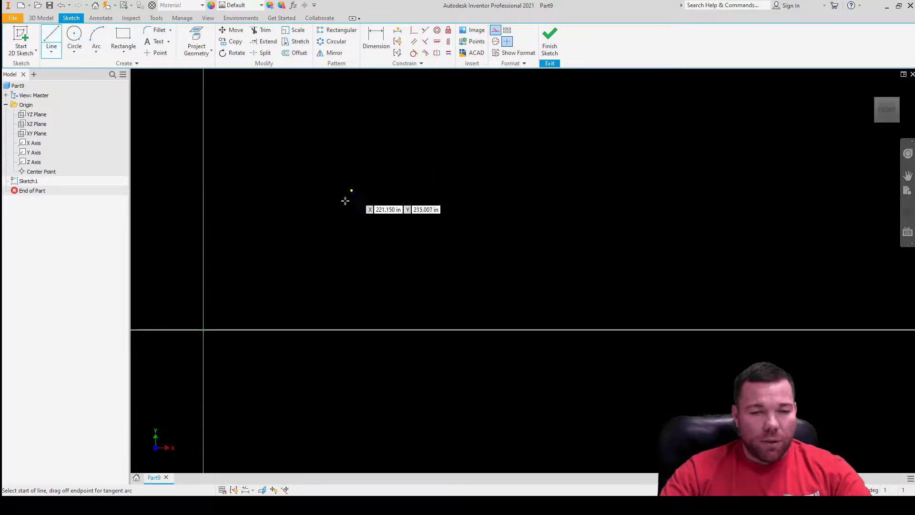
click(203, 329)
click(205, 142)
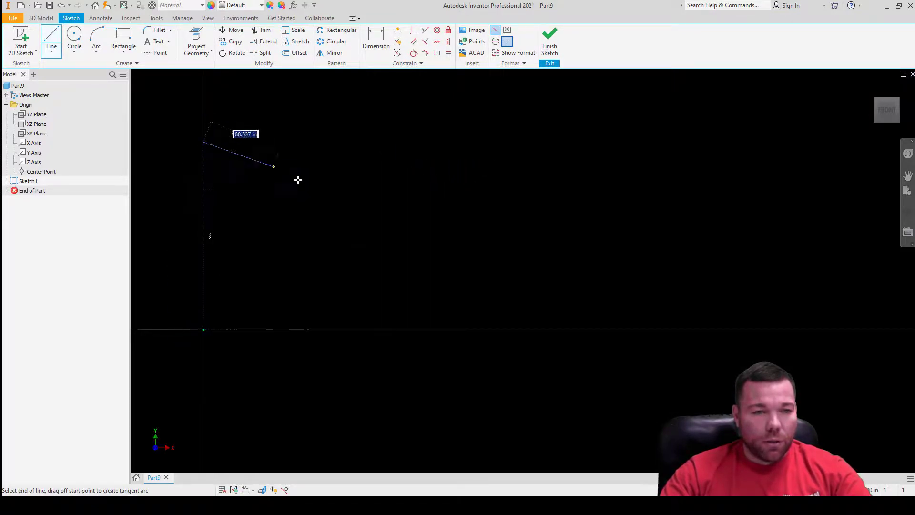
key(Escape)
Draw a construction line about 227 in long to the left of the vertical line, sloping down to the right at about 54 degrees.
scroll(362, 271, down, 3)
scroll(195, 216, up, 4)
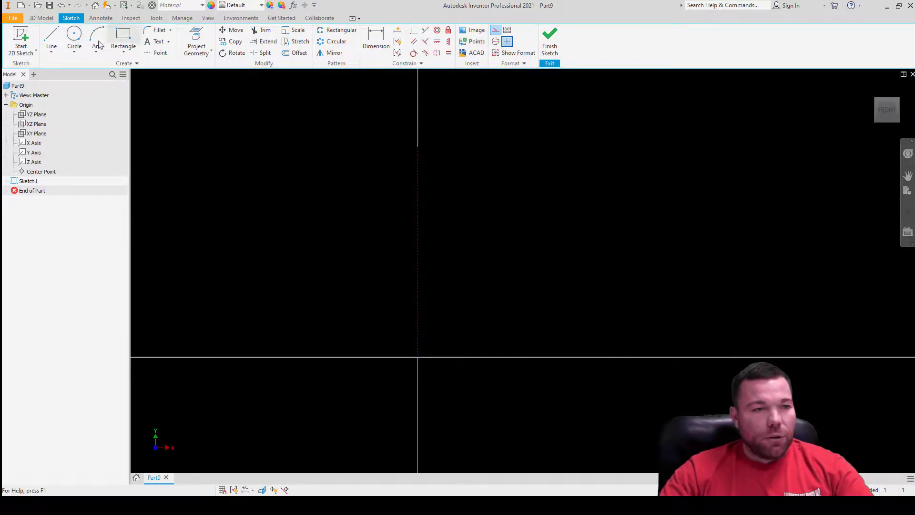
click(53, 38)
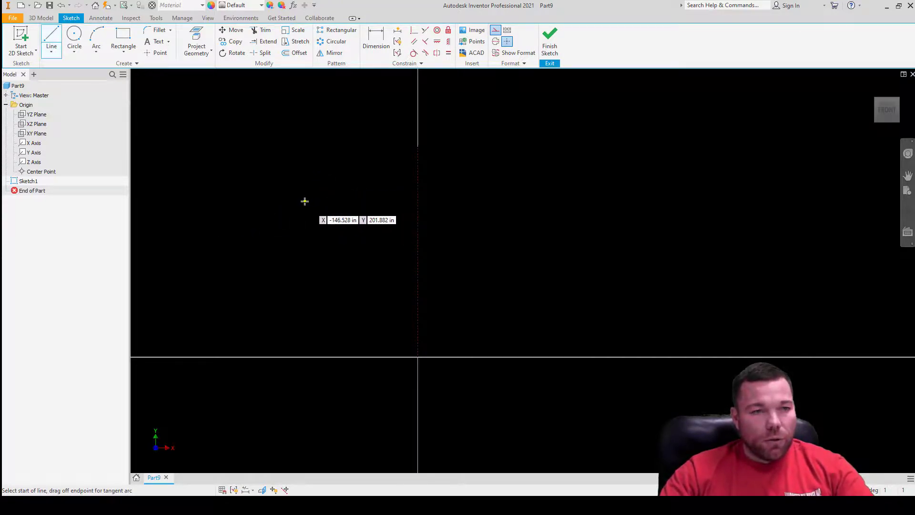
click(235, 180)
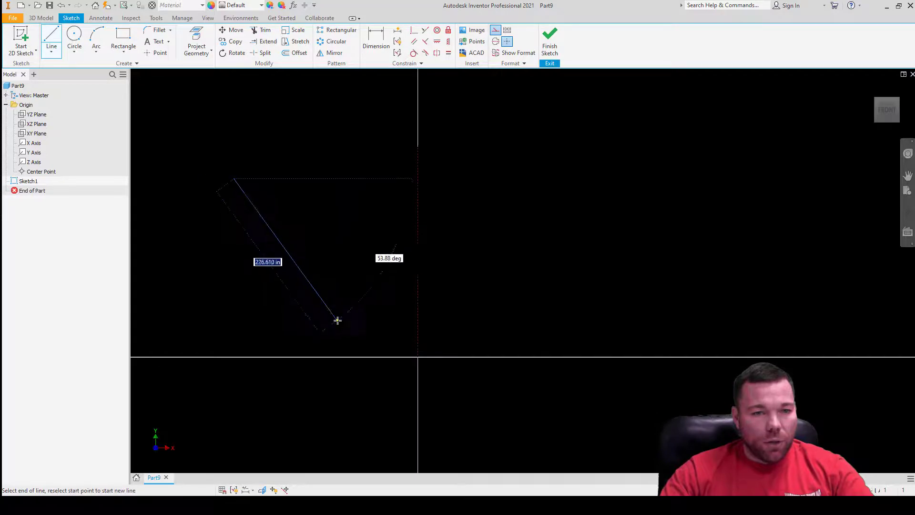
click(341, 322)
key(Escape)
Draw a nearly vertical construction line about 185 in long to the right of the vertical centerline.
key(l)
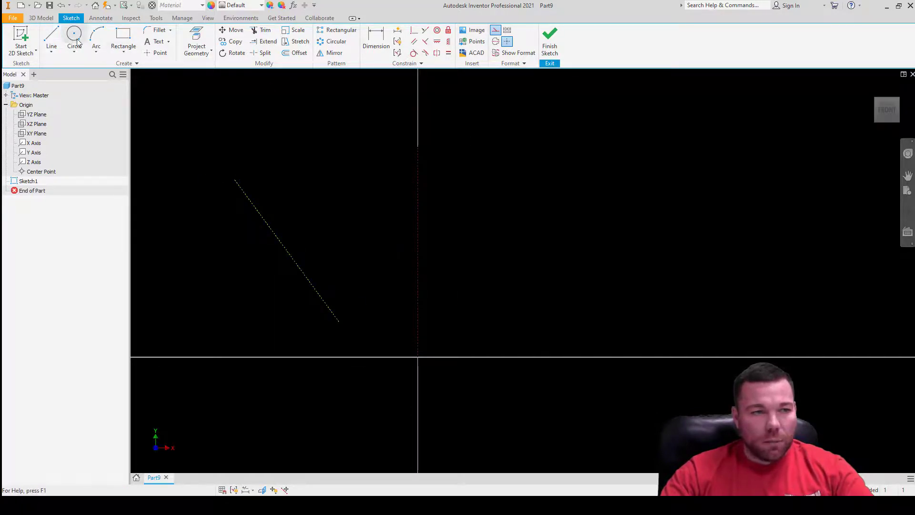
click(496, 168)
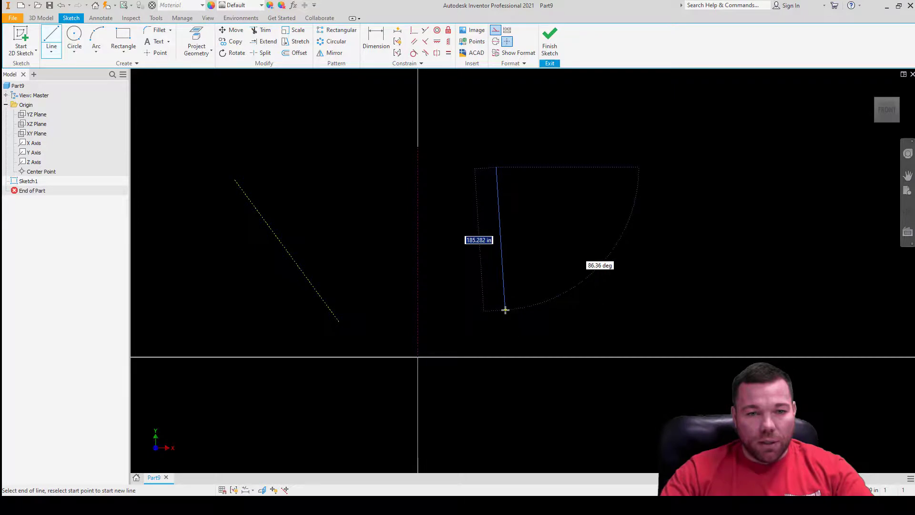
click(505, 310)
key(Escape)
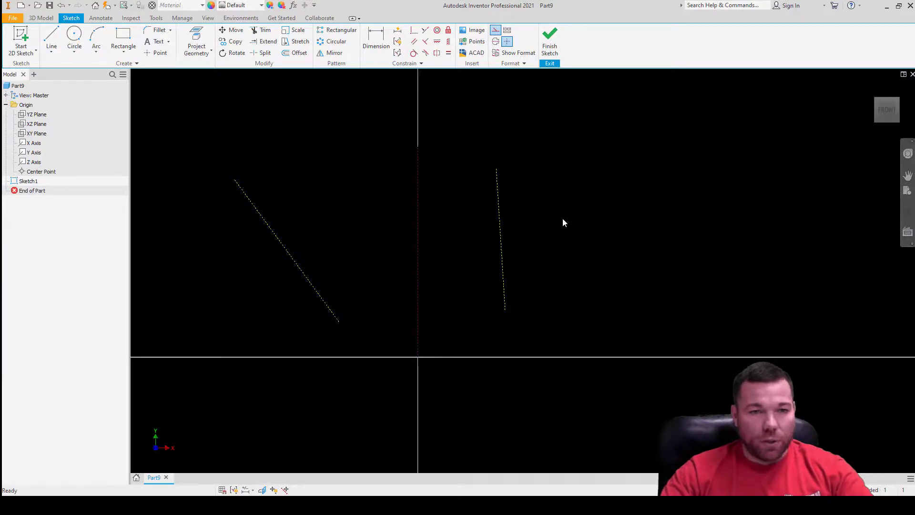
Apply a Symmetric constraint between the left and right construction lines about the vertical centerline.
click(437, 53)
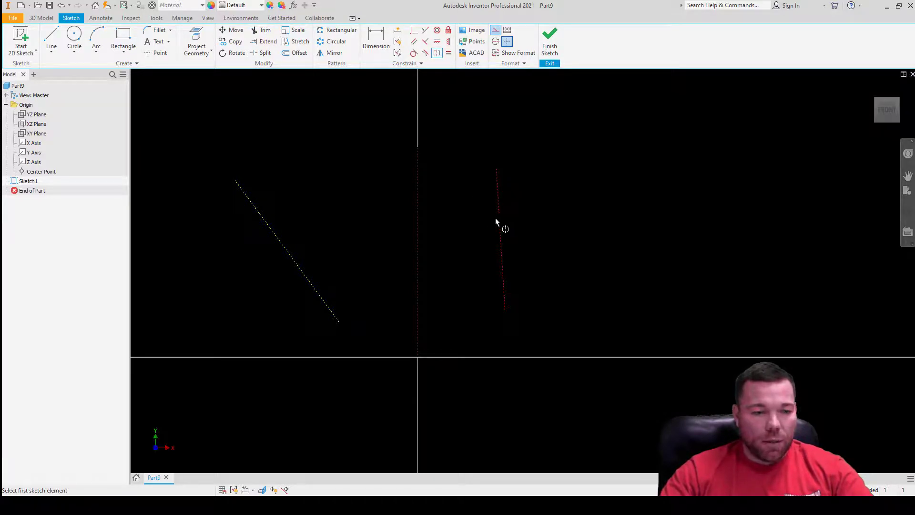
click(287, 246)
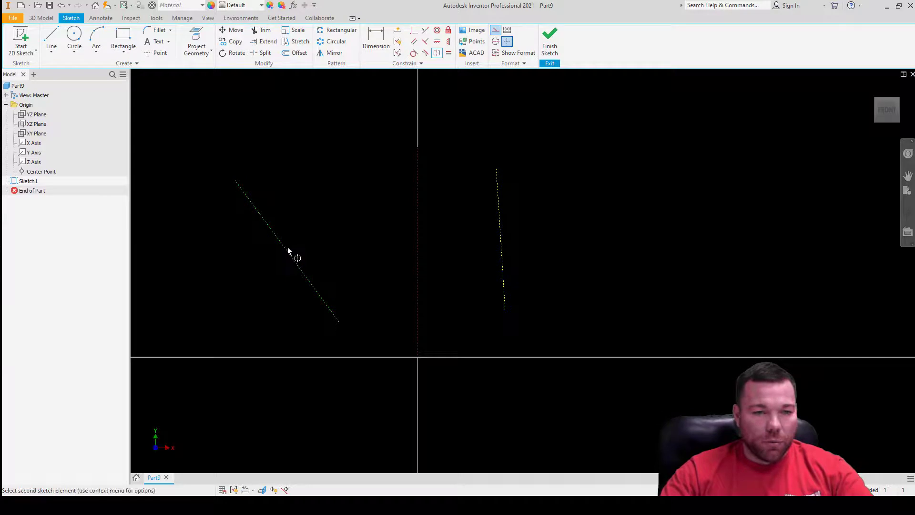
click(503, 226)
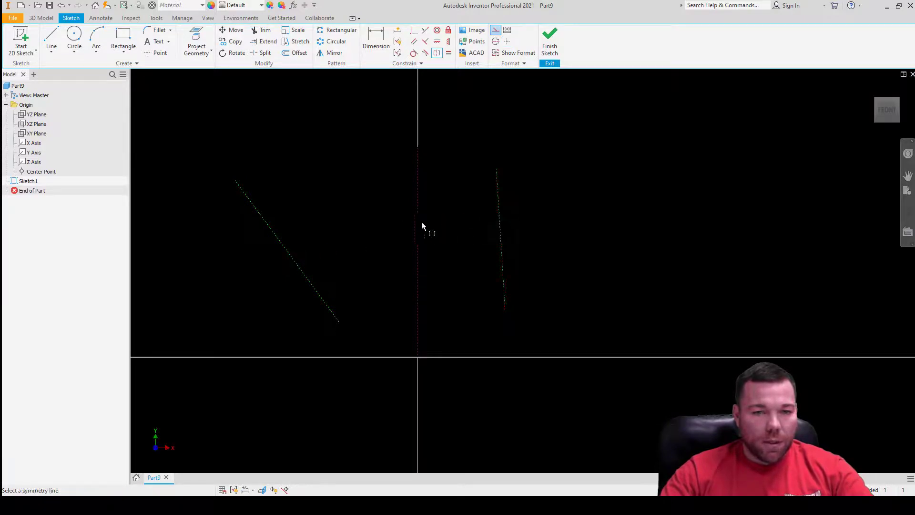
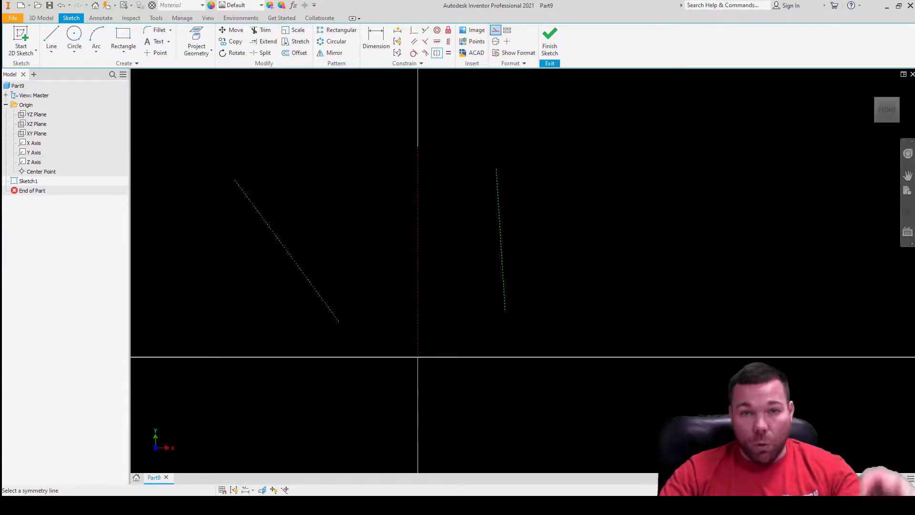
click(416, 210)
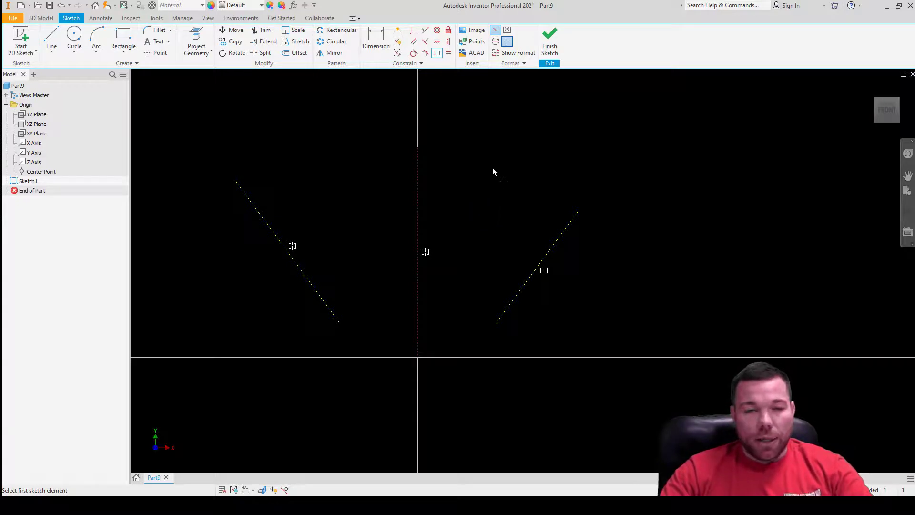
key(Escape)
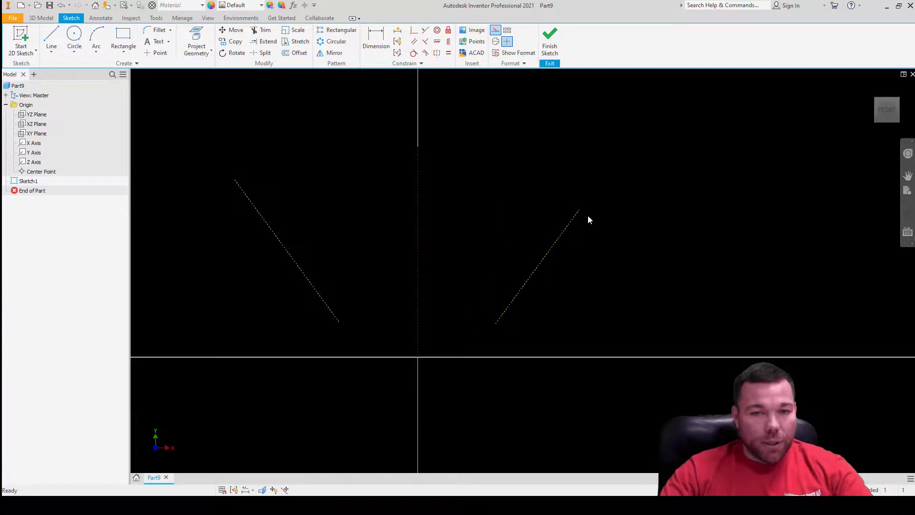
Reposition the right construction line and its two endpoints to test how the symmetric line on the other side of the centerline responds.
drag(580, 211, 613, 175)
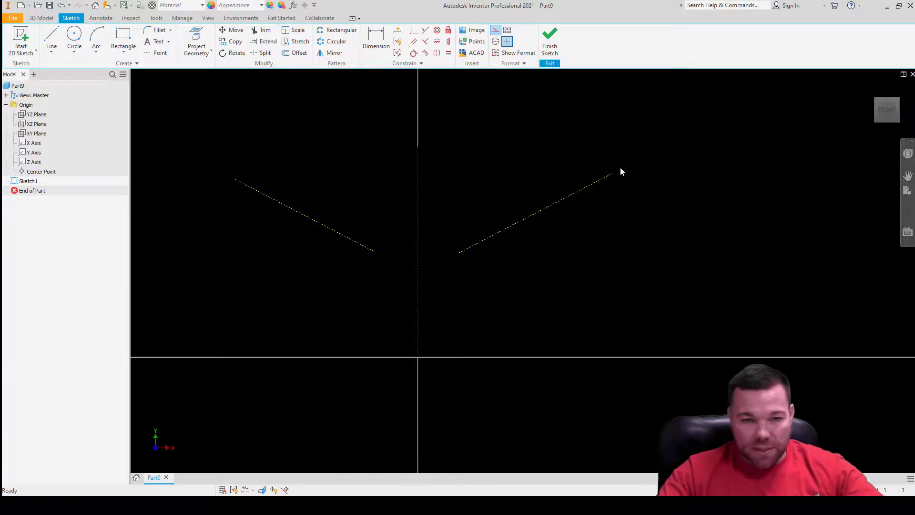
drag(459, 253, 528, 294)
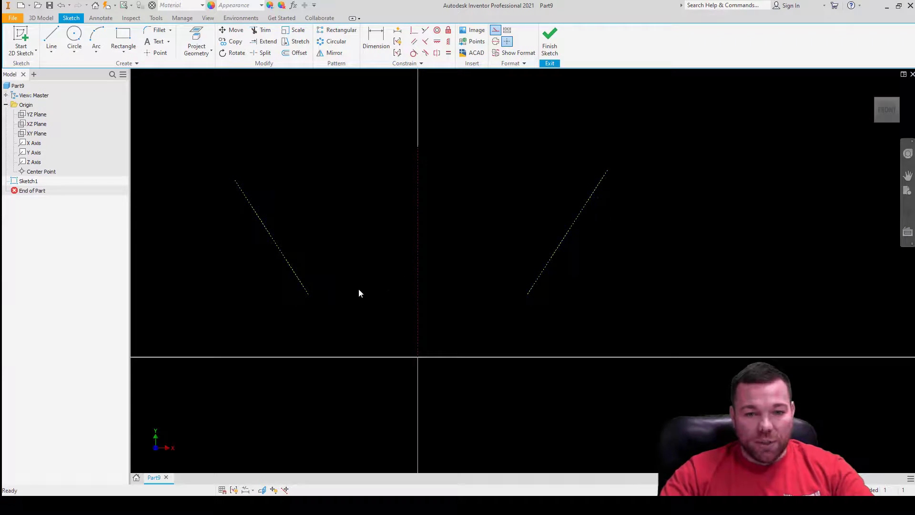
drag(590, 198, 541, 279)
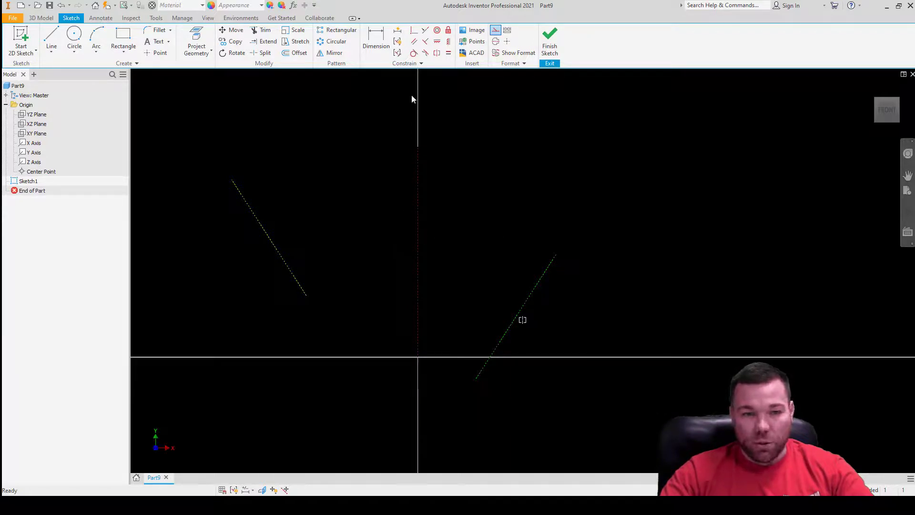
click(521, 317)
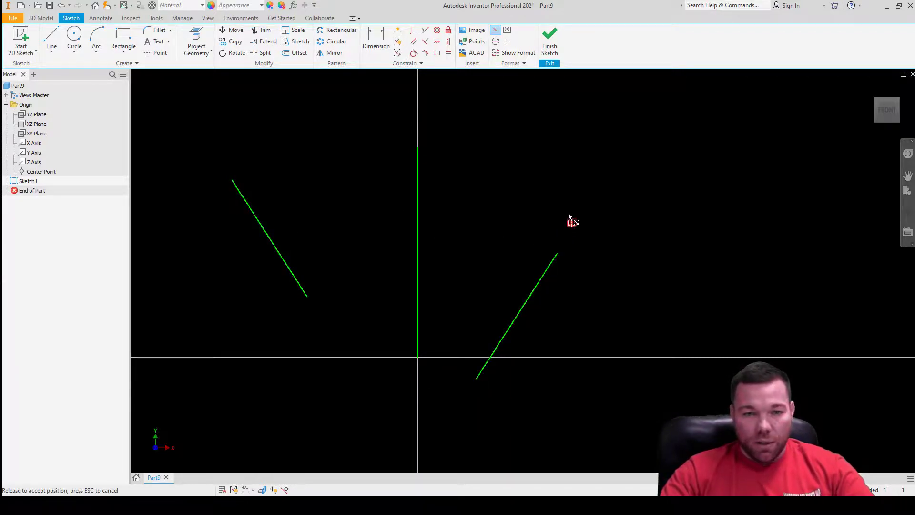
drag(539, 284, 586, 208)
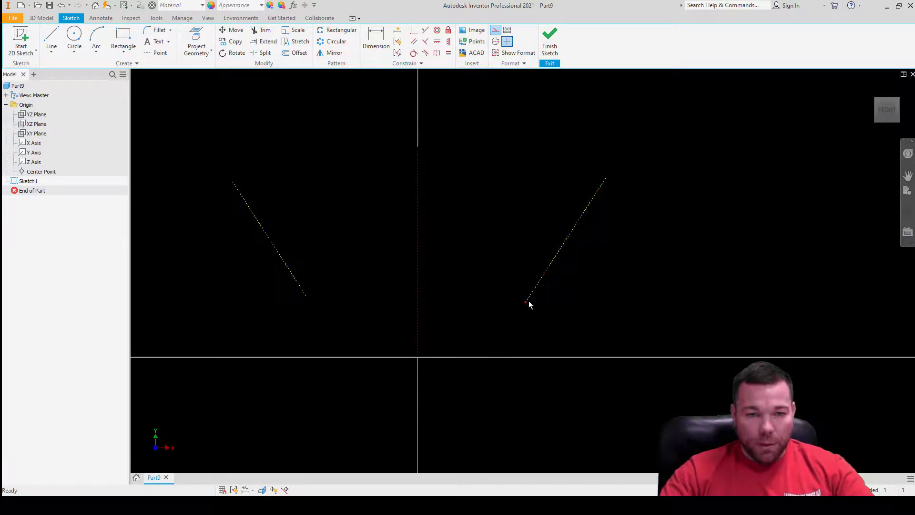
mouse_move(529, 305)
mouse_down()
mouse_move(470, 225)
mouse_move(521, 299)
mouse_up()
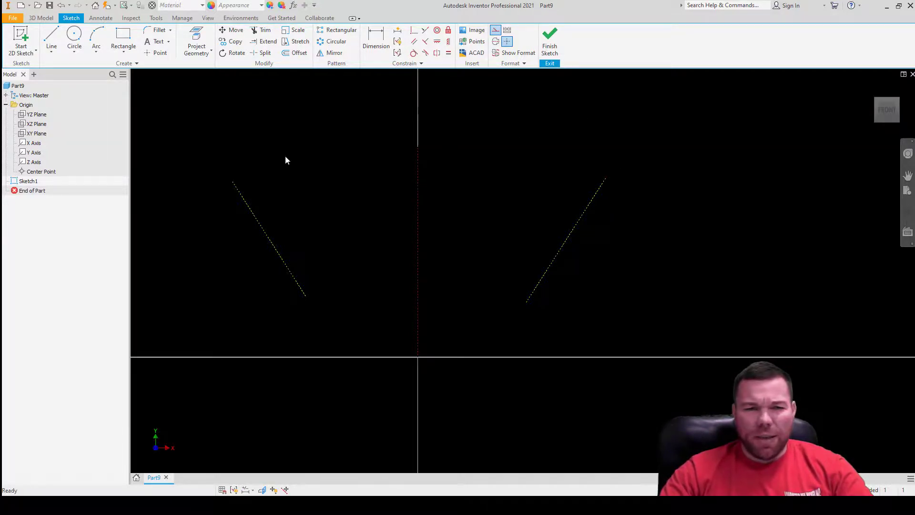
Select both slanted lines and the vertical centerline and delete them from the sketch.
scroll(422, 236, down, 3)
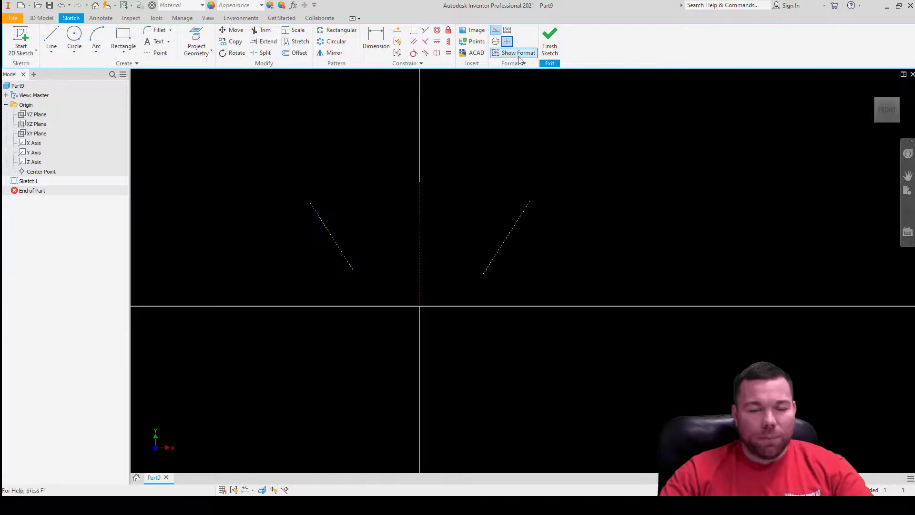
drag(294, 161, 606, 308)
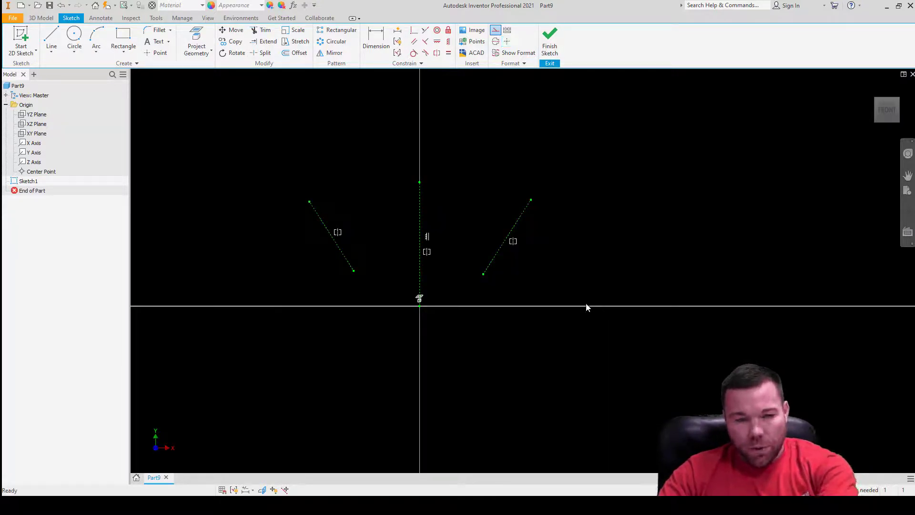
mouse_move(264, 167)
mouse_down()
mouse_move(596, 305)
mouse_move(603, 293)
mouse_up()
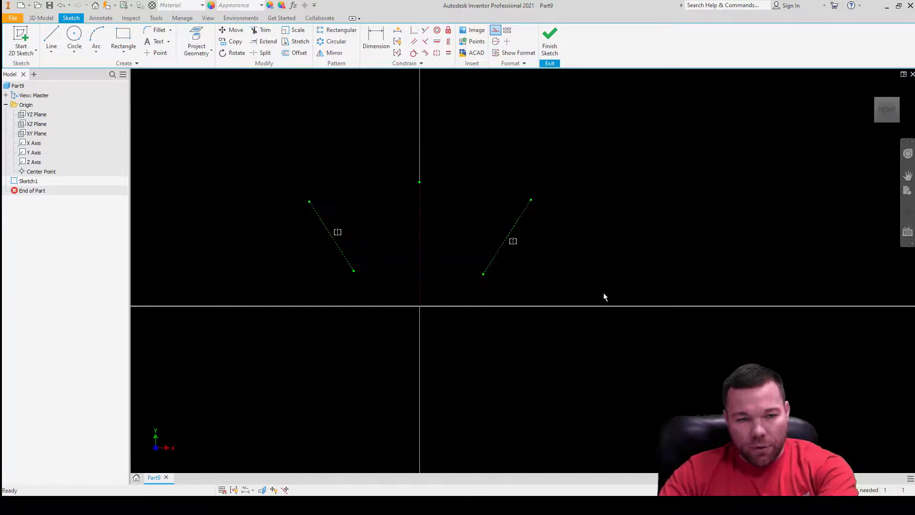
key(Delete)
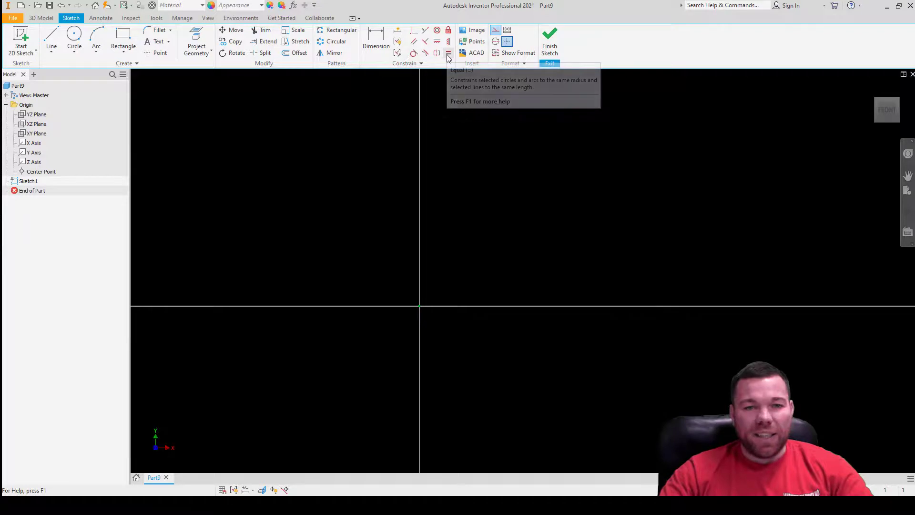
Draw five separate construction circles of different sizes around the origin, the uppermost about 120 in in diameter.
key(c)
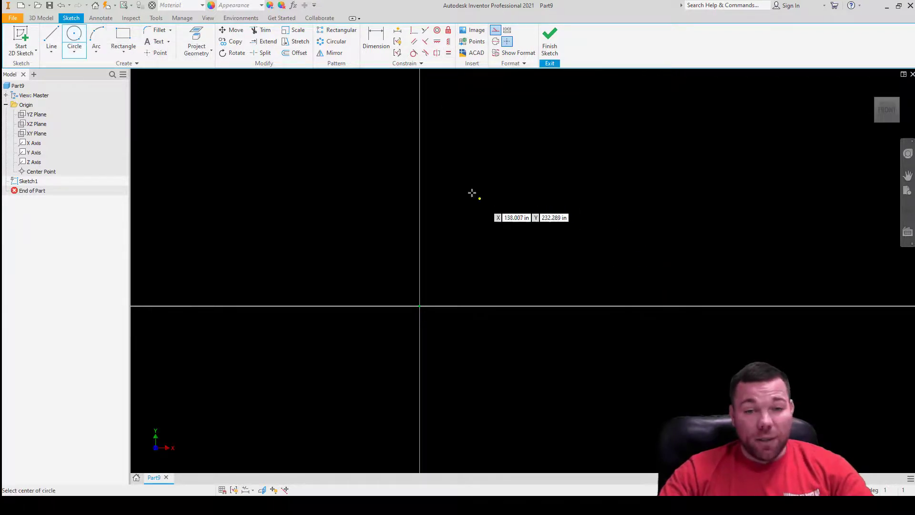
click(460, 183)
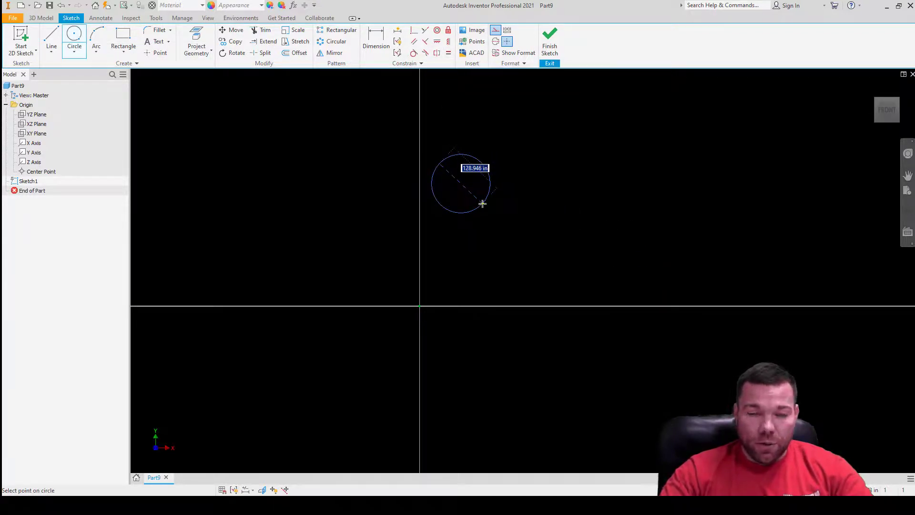
scroll(480, 204, down, 3)
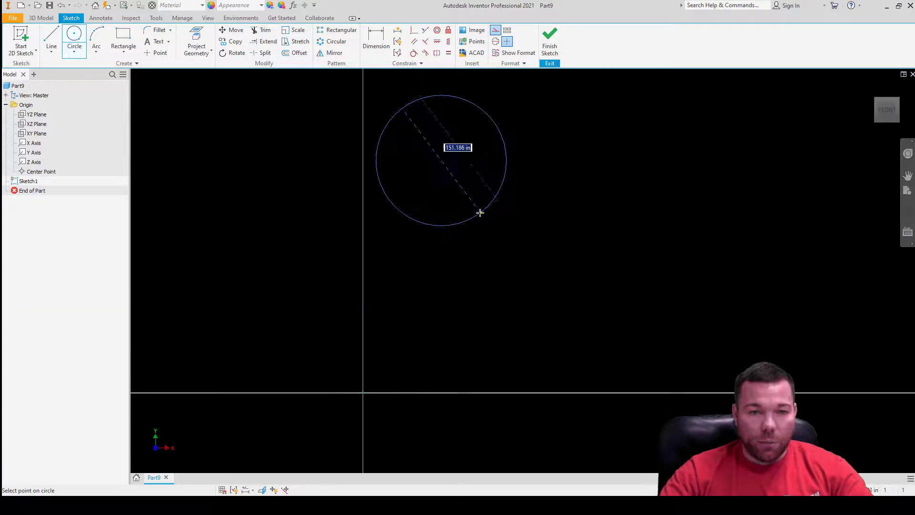
click(468, 202)
click(562, 264)
click(584, 297)
click(661, 369)
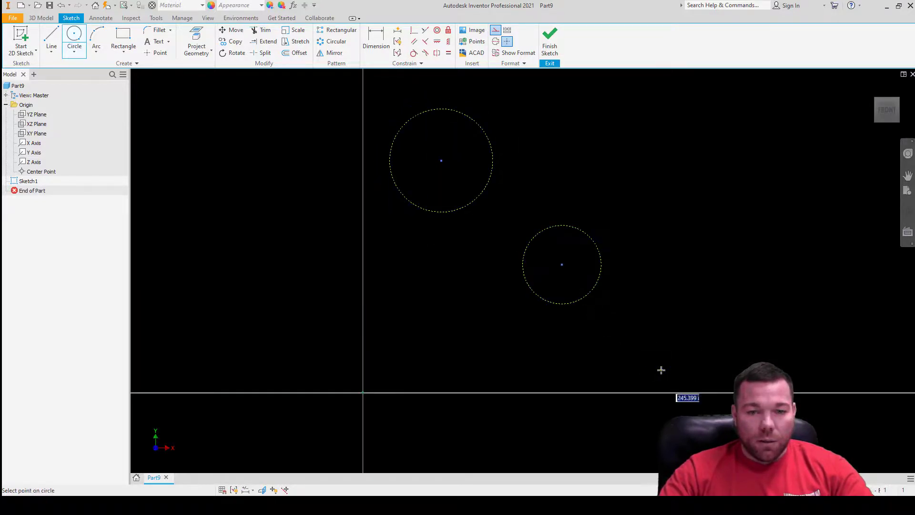
click(592, 399)
click(418, 396)
click(383, 374)
click(275, 291)
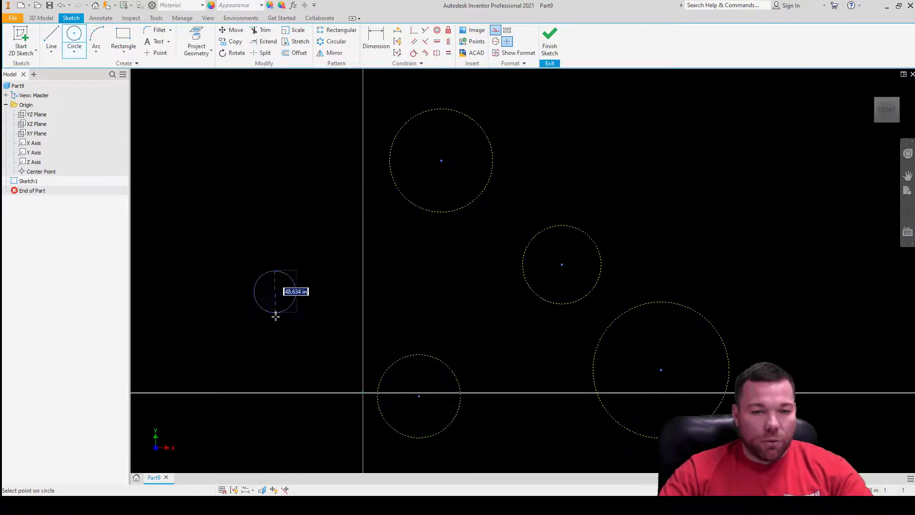
click(254, 311)
Dimension the uppermost circle's diameter at 120 in.
click(381, 36)
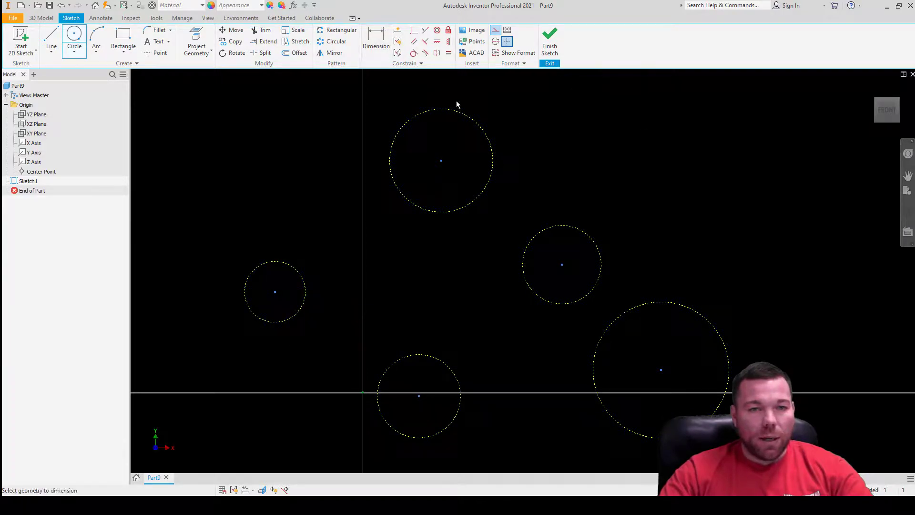
click(470, 112)
click(505, 103)
text(120)
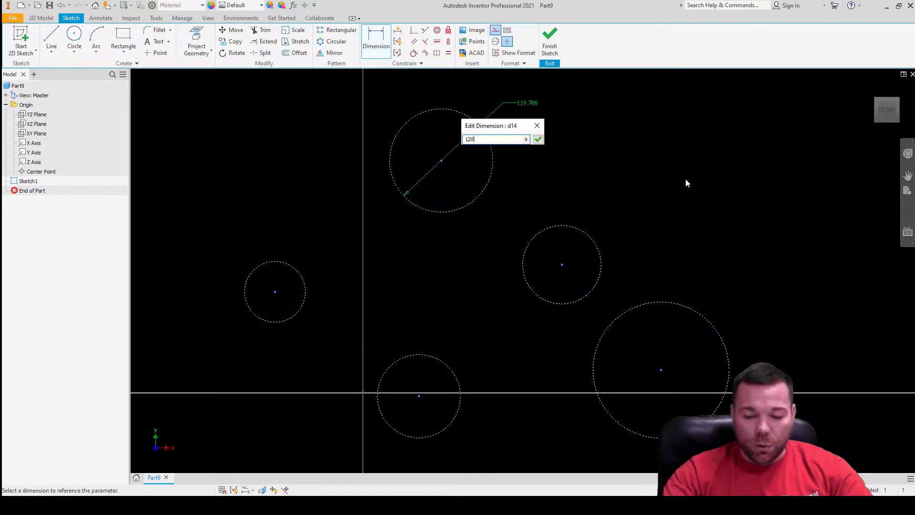
key(Return)
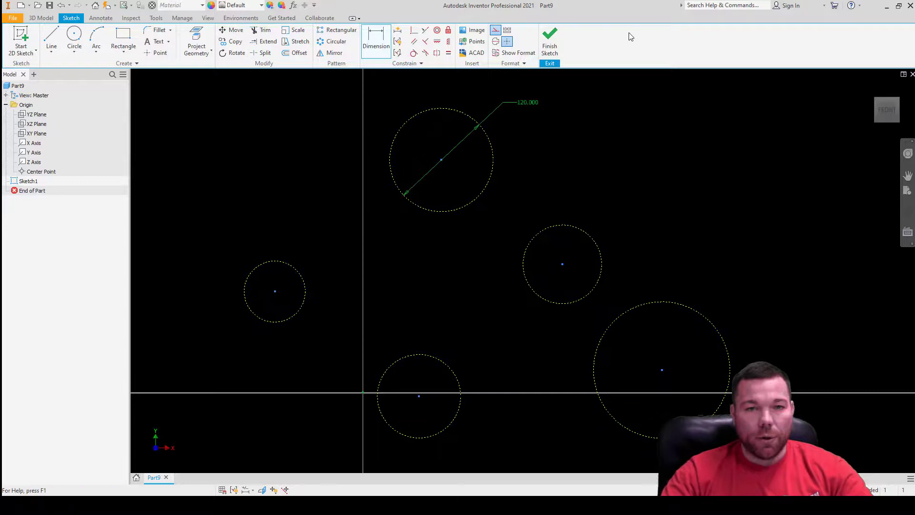
Chain Equal constraints from the dimensioned circle through the other four so that all five circles share its diameter.
click(448, 52)
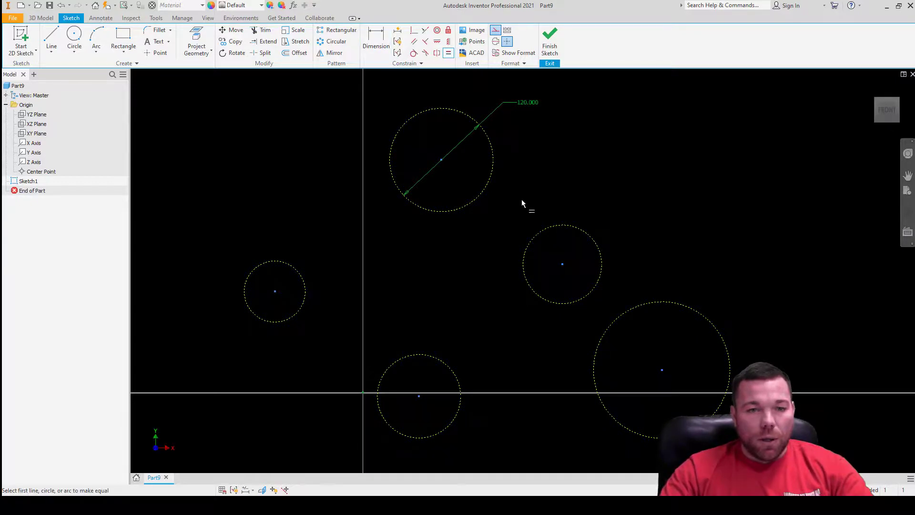
click(494, 163)
click(582, 230)
click(616, 269)
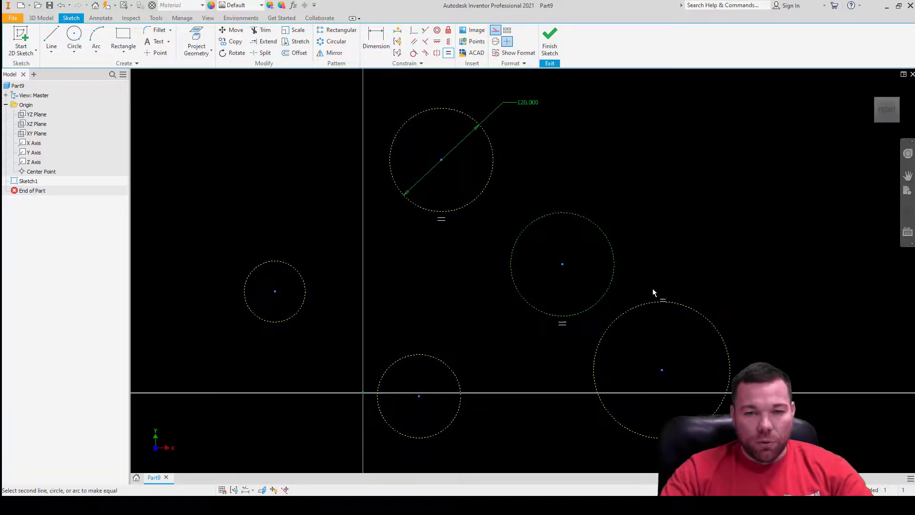
click(660, 301)
click(616, 346)
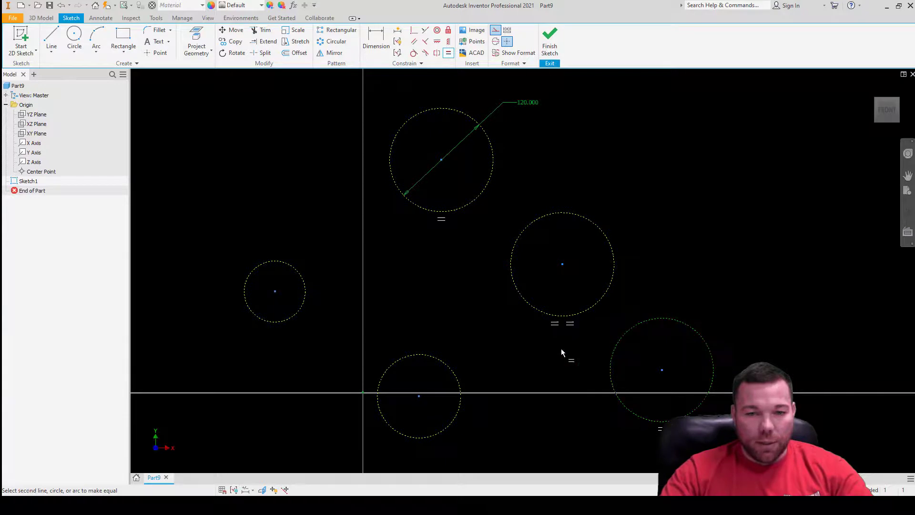
click(453, 370)
click(305, 304)
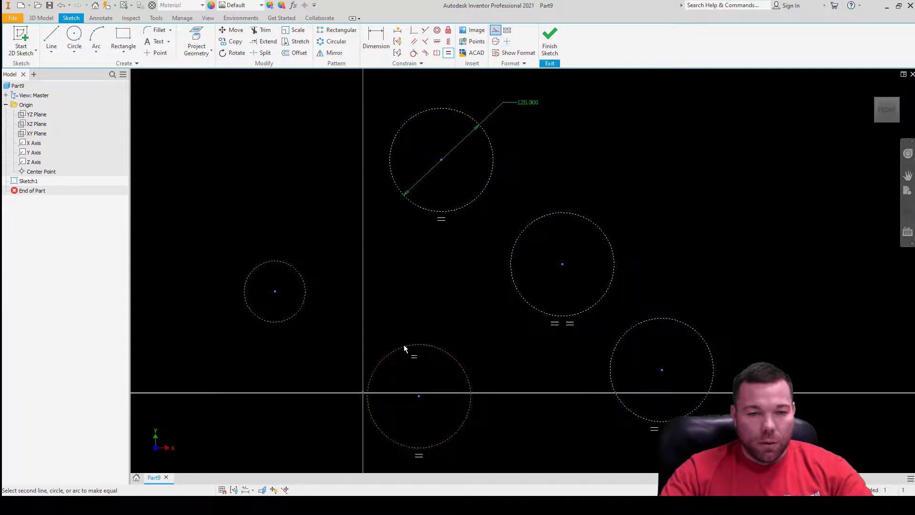
click(407, 348)
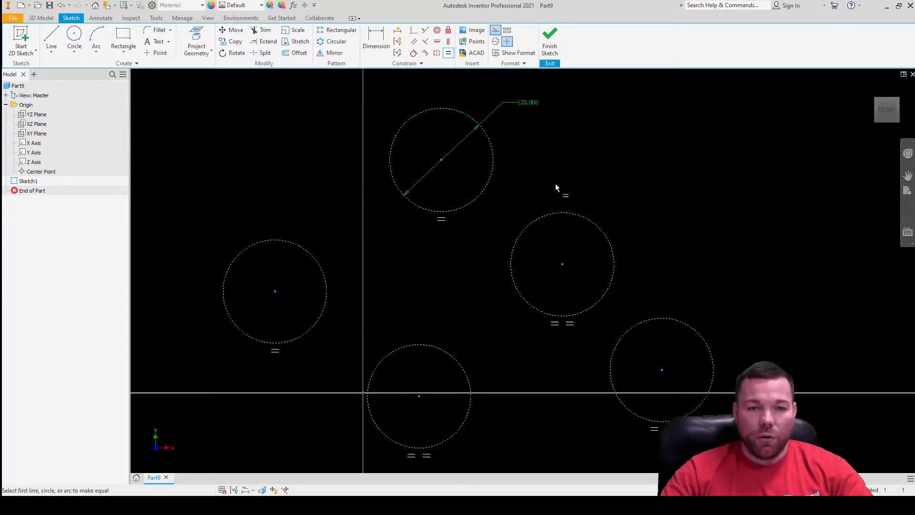
key(Escape)
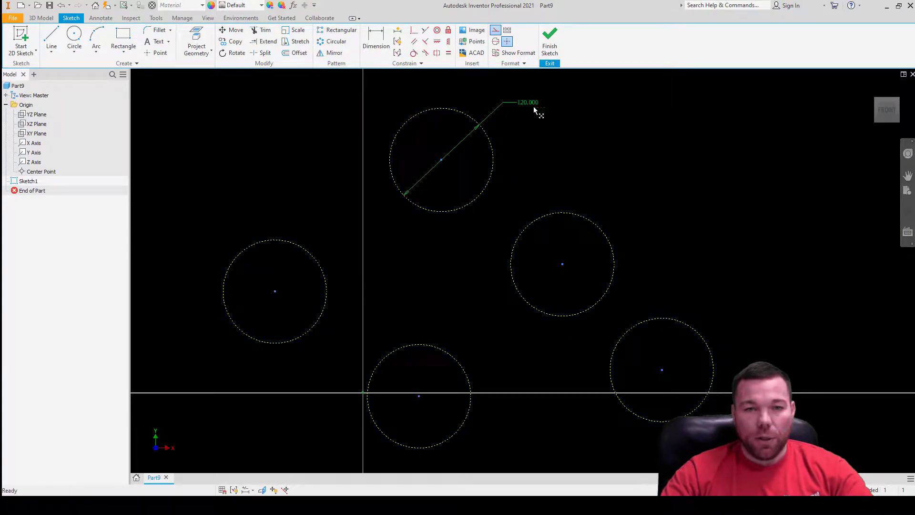
Set the uppermost circle's diameter dimension to 140 in to drive all the equal circles.
double_click(526, 110)
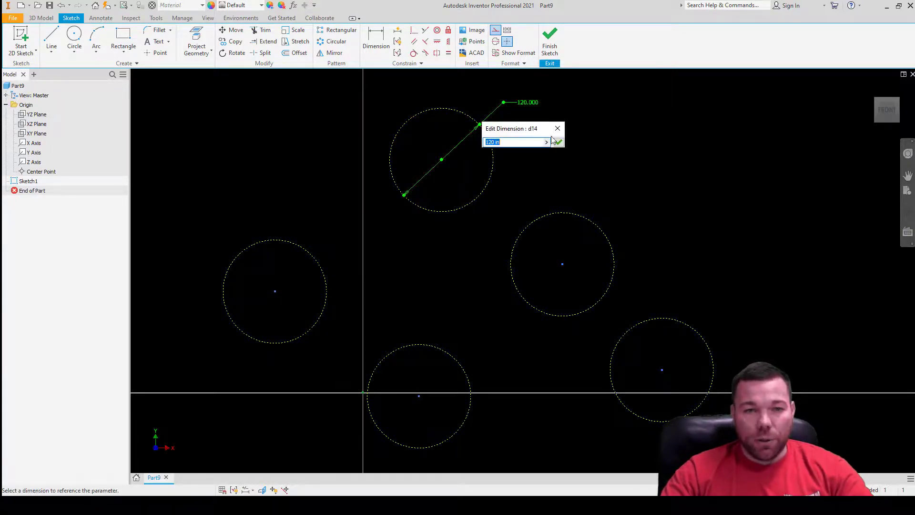
text(140)
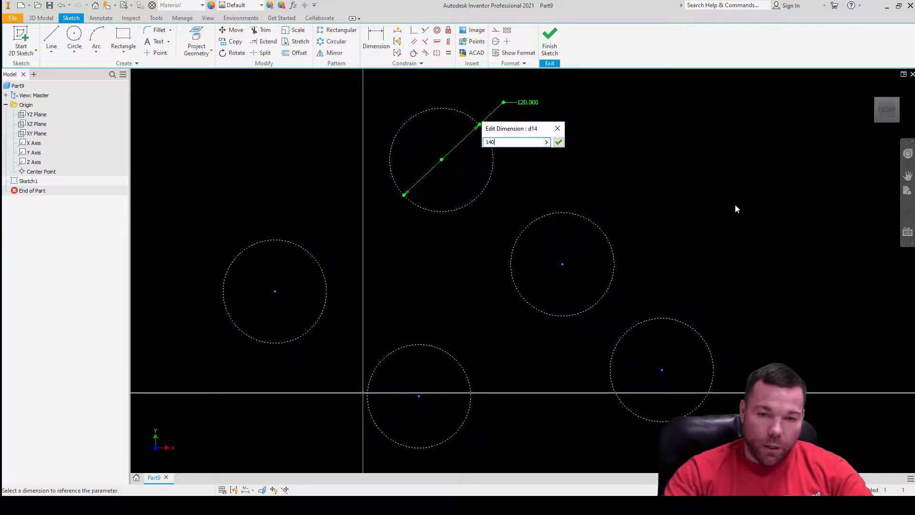
key(Return)
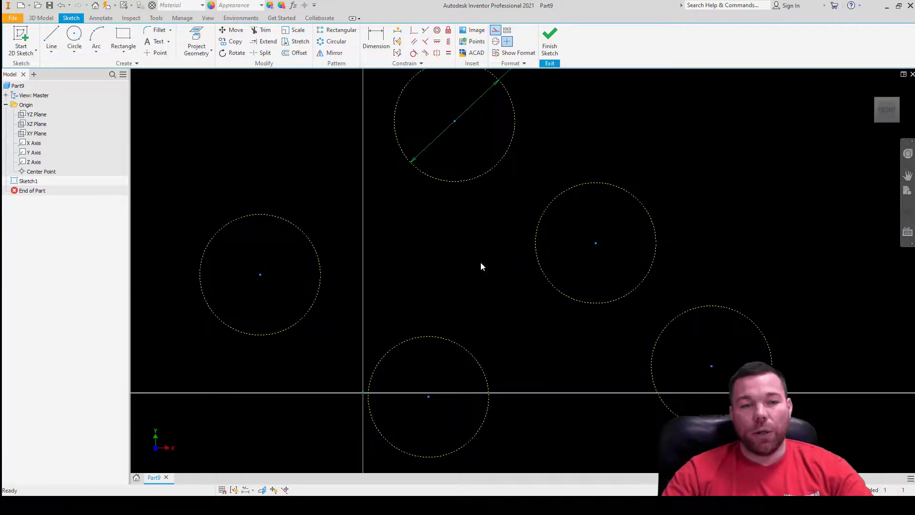
scroll(402, 276, down, 5)
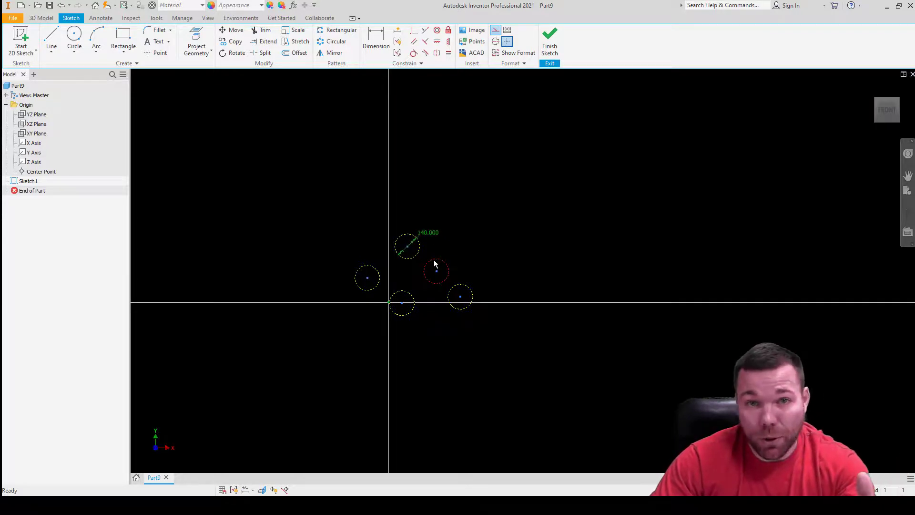
click(434, 234)
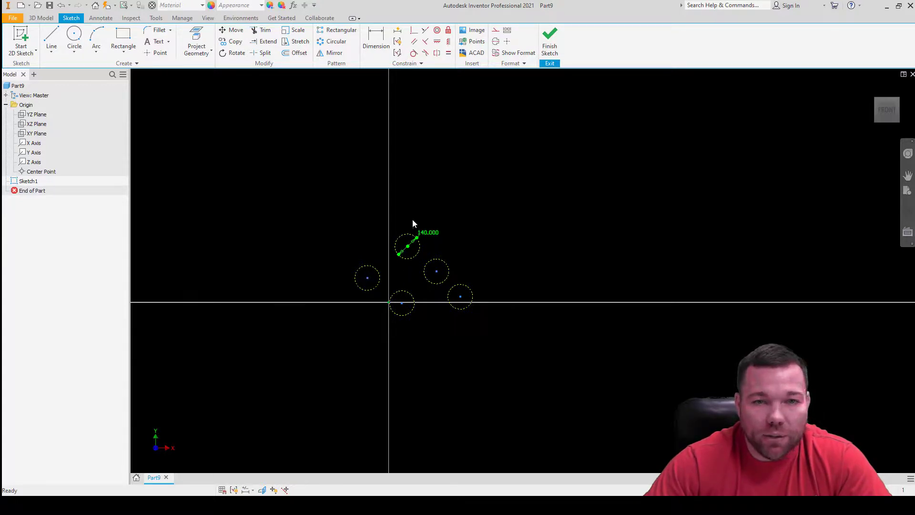
Review the General, Inference and Relax Mode options in the sketch constraint settings, then close them.
click(438, 204)
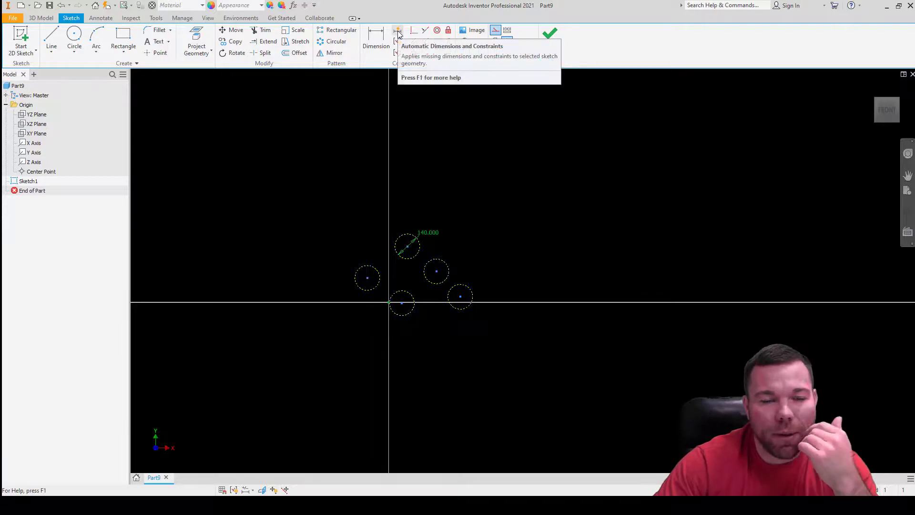
click(397, 53)
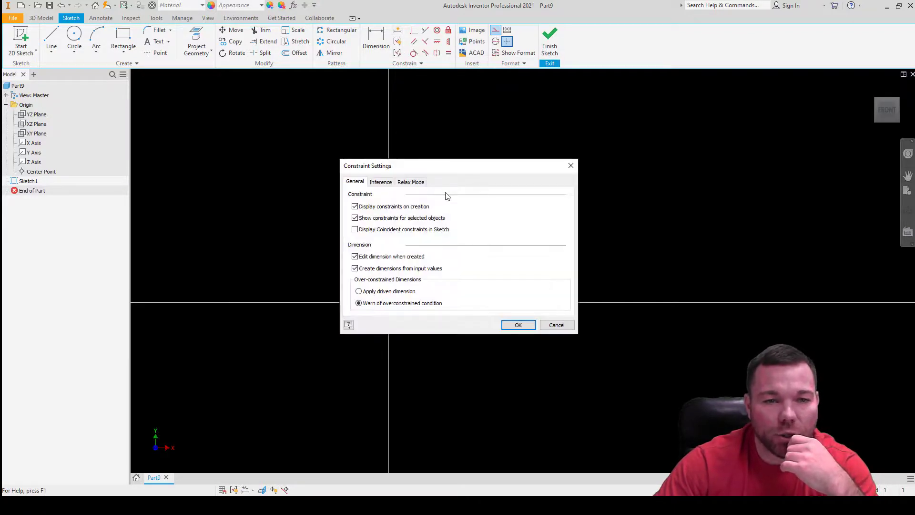
mouse_move(452, 170)
mouse_down()
mouse_move(466, 137)
mouse_move(500, 108)
mouse_up()
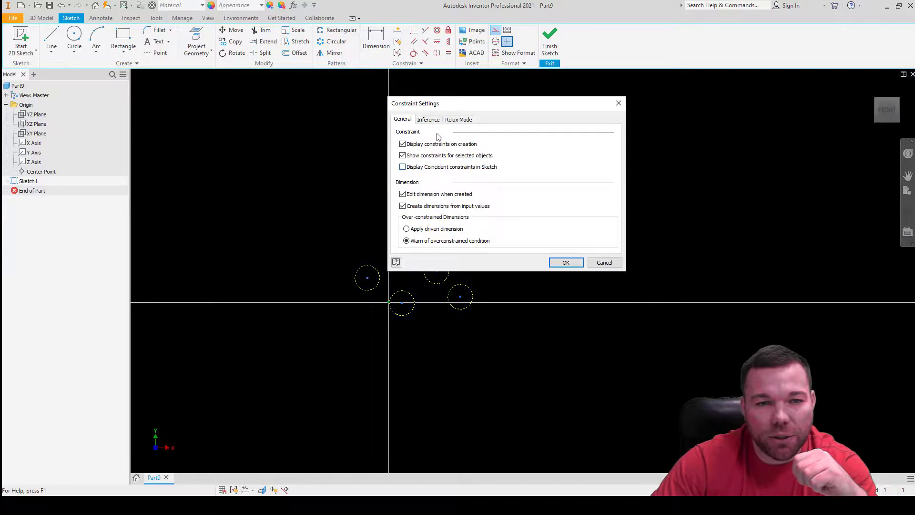
drag(460, 105, 561, 127)
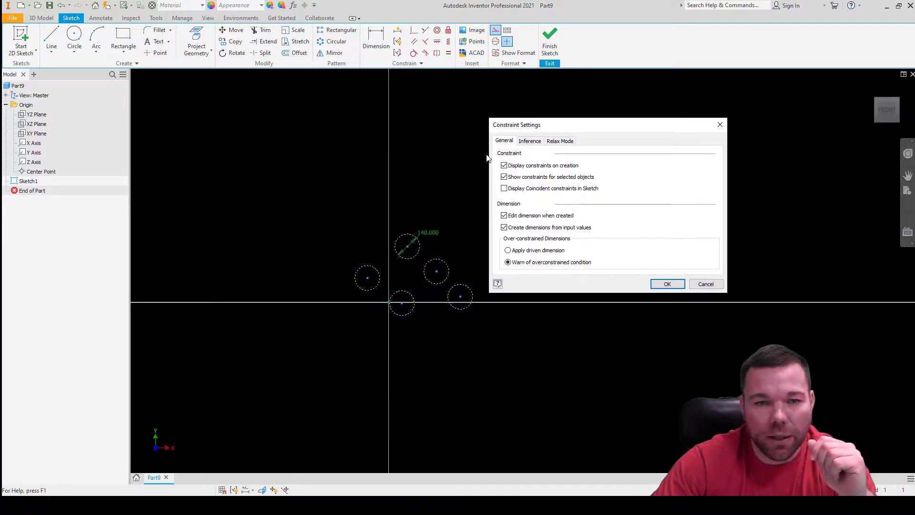
click(527, 142)
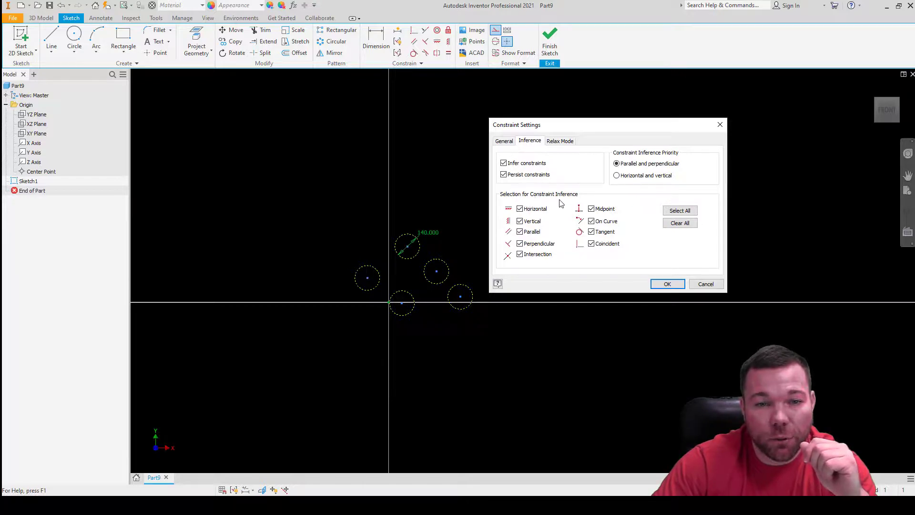
click(560, 142)
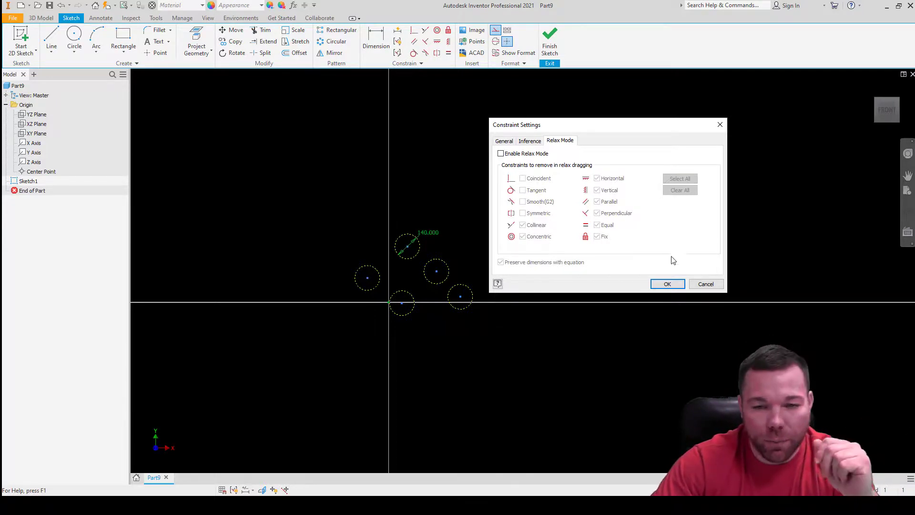
click(667, 284)
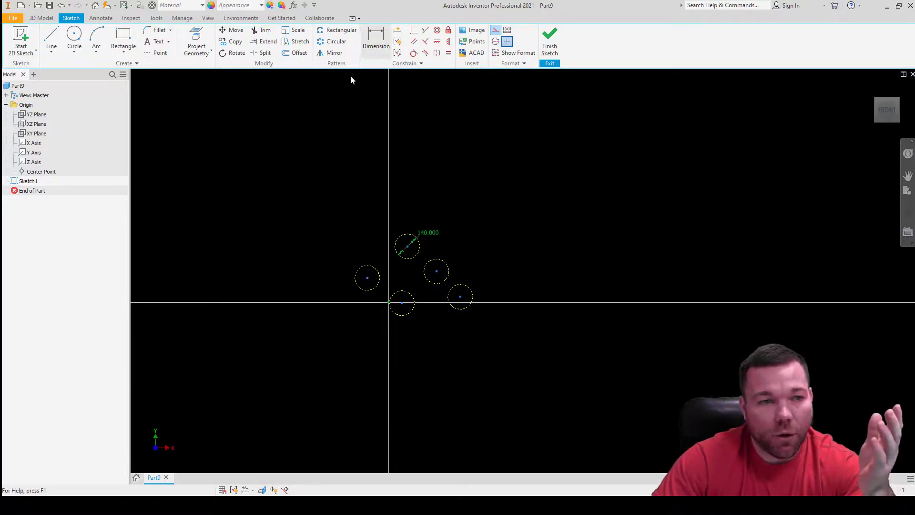
Delete the five circles and draw a closed construction-line profile from the origin, about 1643 in wide, with a central notch and sloping base.
mouse_move(283, 193)
mouse_down()
mouse_move(424, 329)
mouse_move(439, 329)
mouse_up()
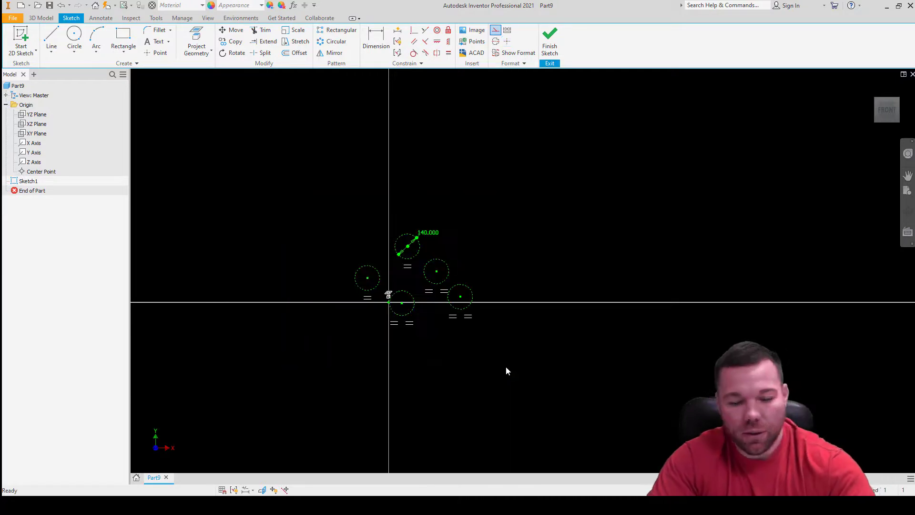
key(Delete)
click(51, 38)
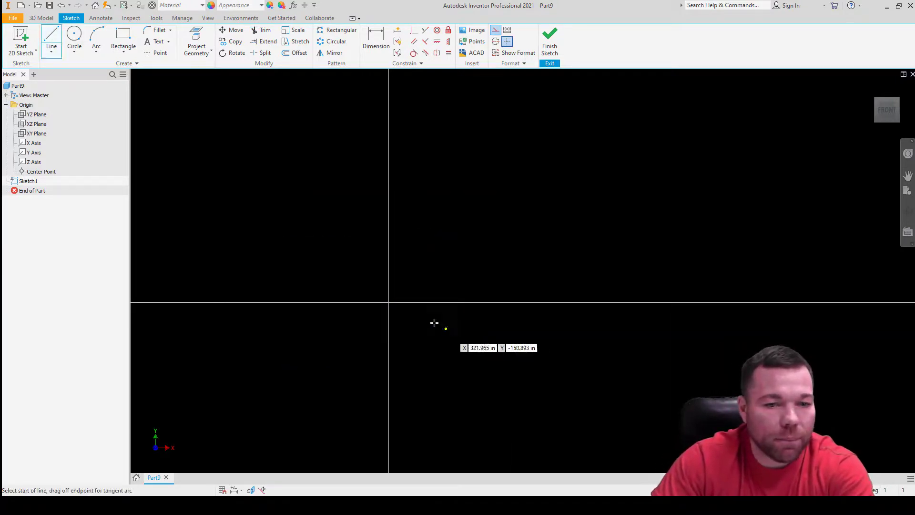
click(388, 301)
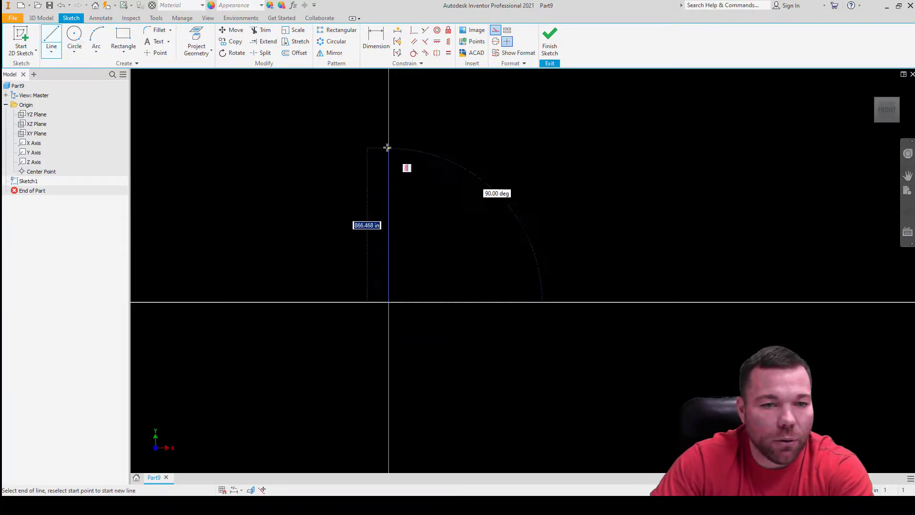
click(389, 148)
click(477, 147)
drag(477, 147, 580, 157)
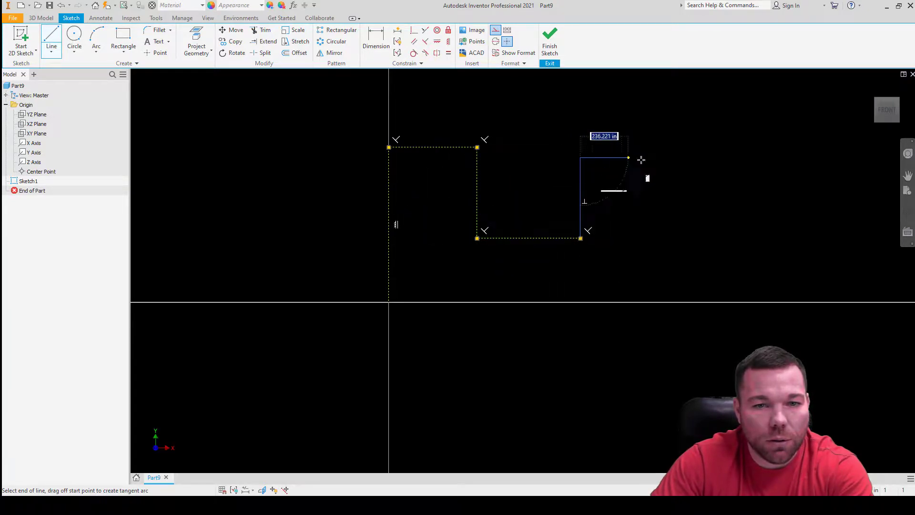
click(679, 157)
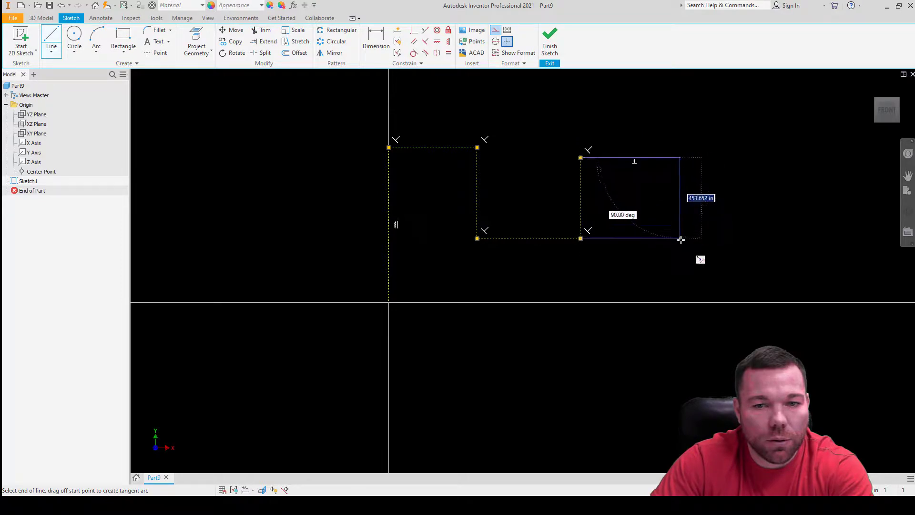
click(680, 247)
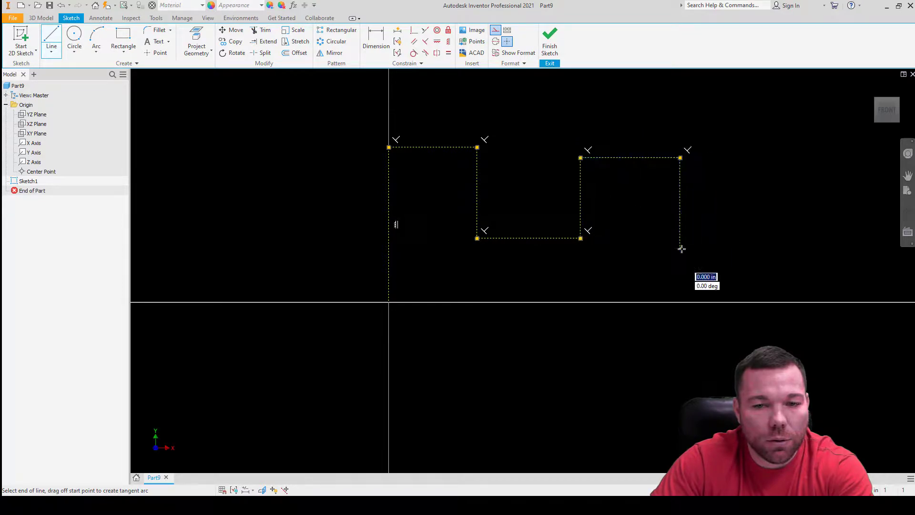
click(388, 302)
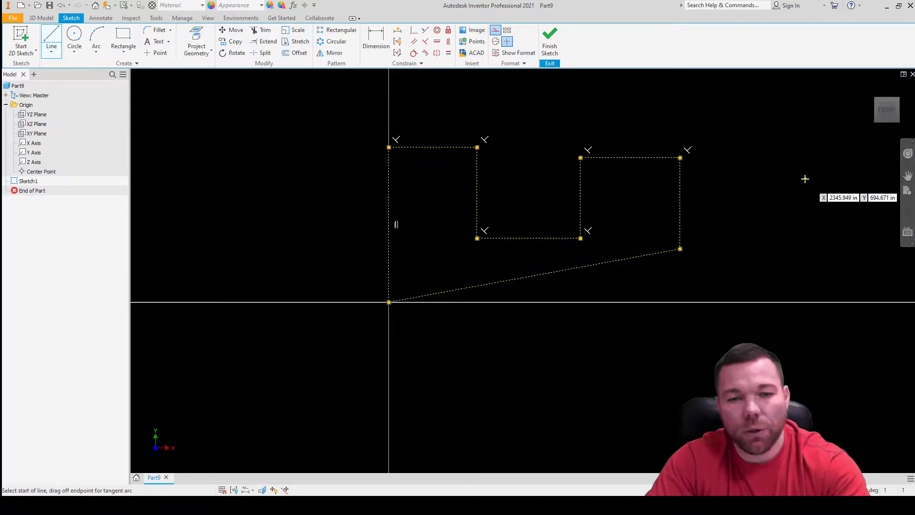
key(Escape)
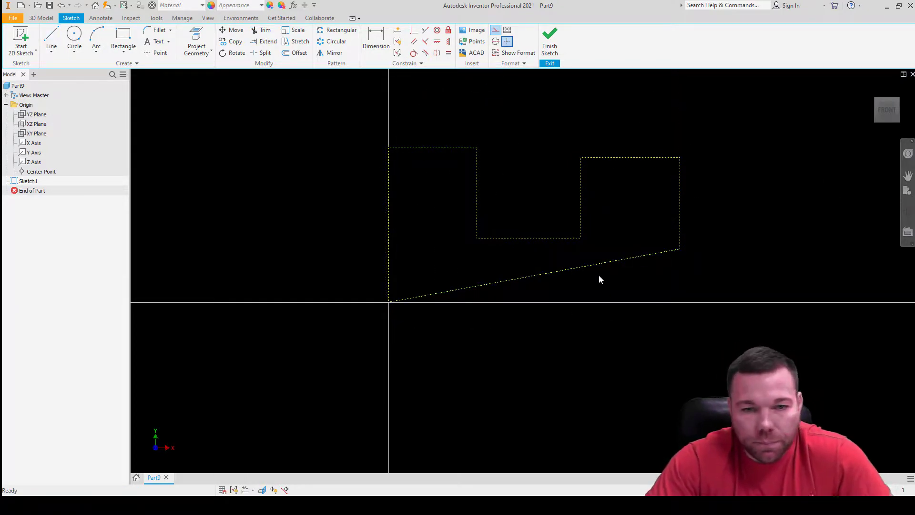
Dimension the profile's overall width between its two outer vertical edges at 1600 in.
click(374, 48)
click(388, 157)
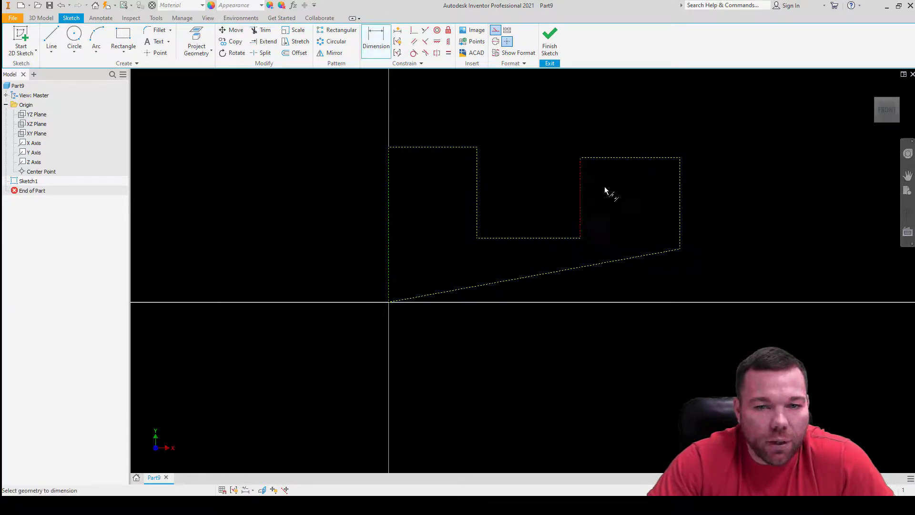
click(685, 199)
click(633, 92)
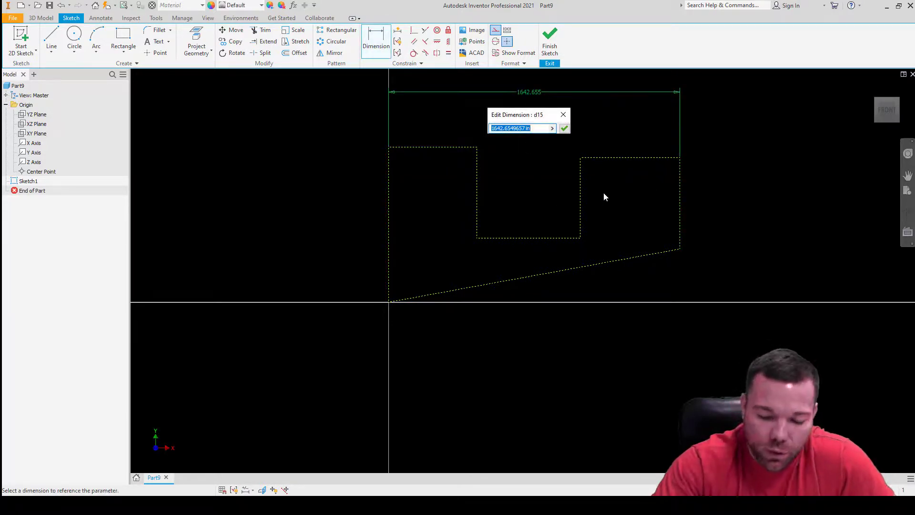
text(16)
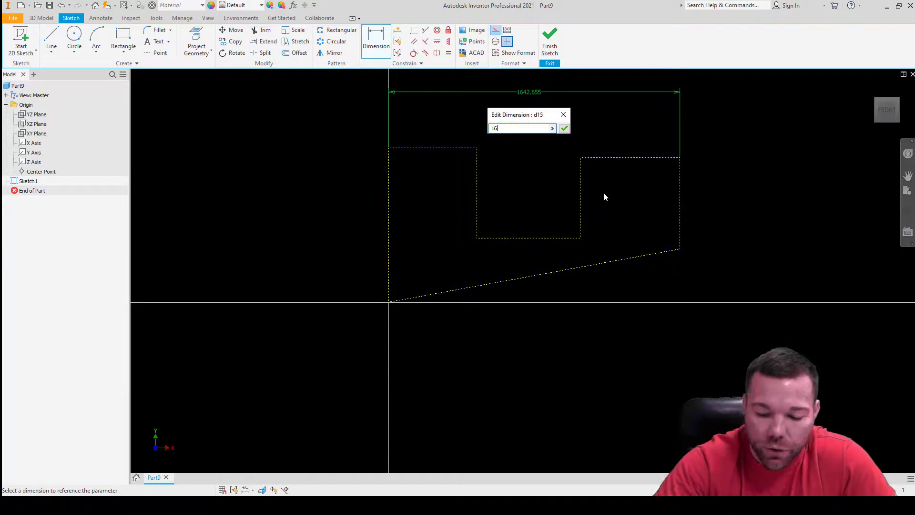
text(00)
key(Return)
Dimension the height of the profile's long vertical edge at 900 in.
click(389, 204)
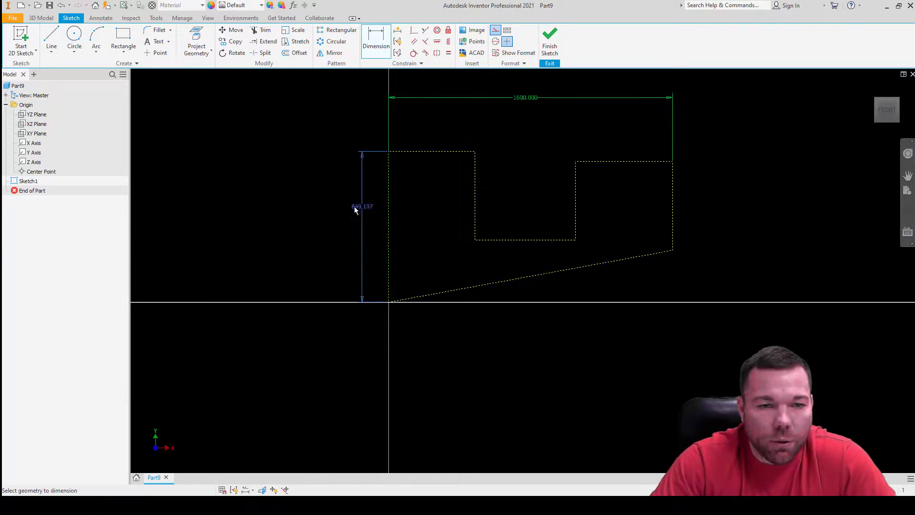
click(353, 205)
text(900)
key(Return)
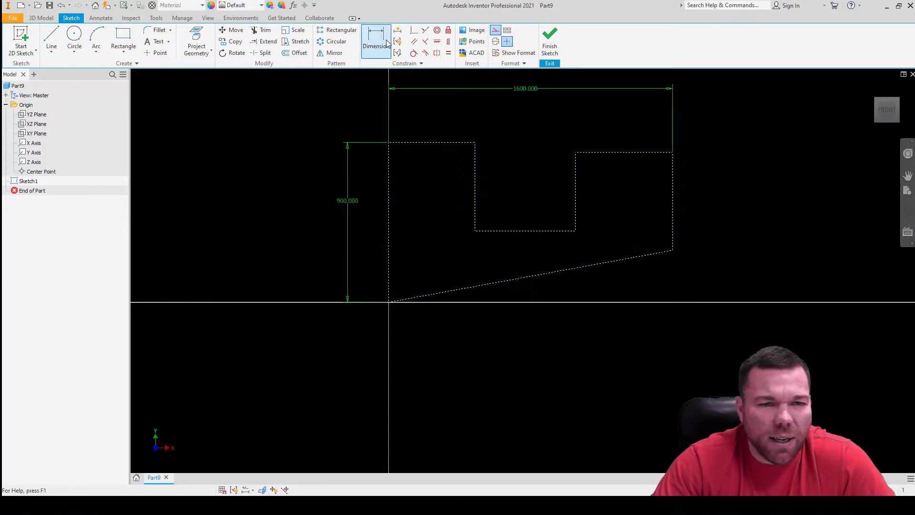
Dimension the angle between the sloping base and the shorter outer vertical edge at 100 degrees.
click(650, 256)
click(672, 230)
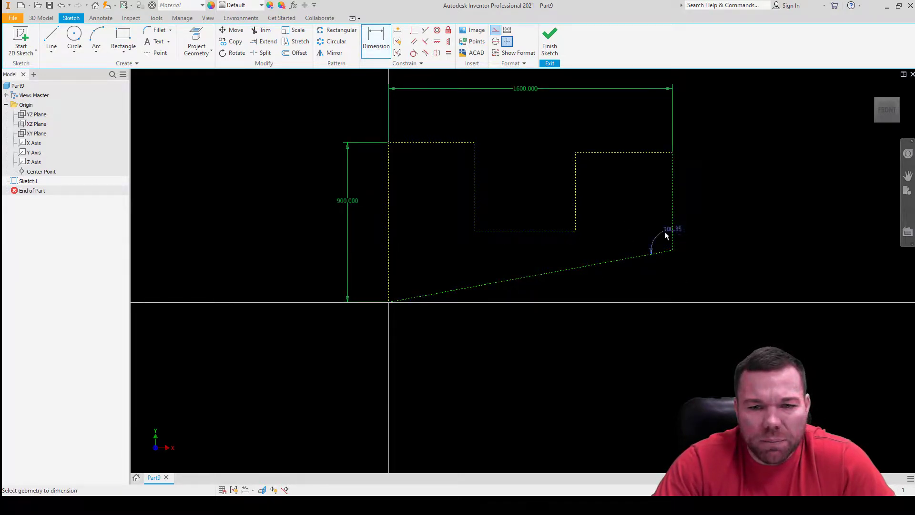
click(633, 247)
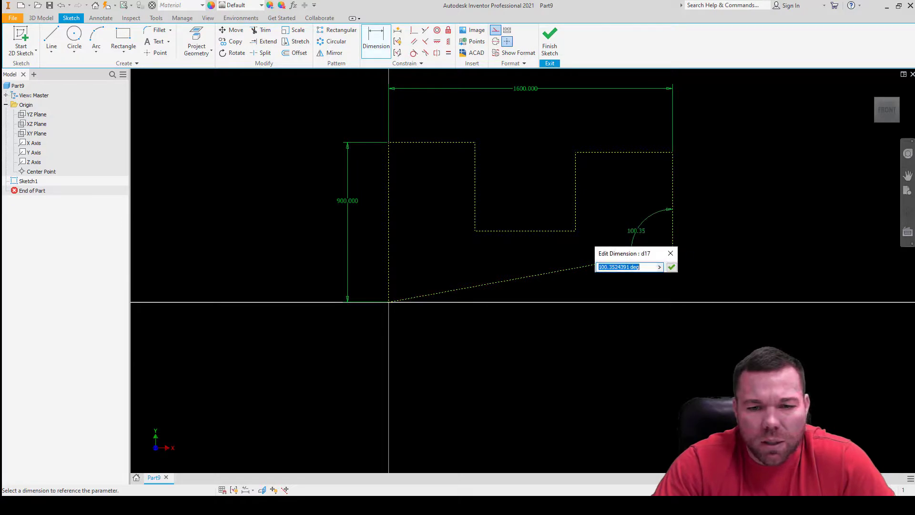
text(100)
key(Return)
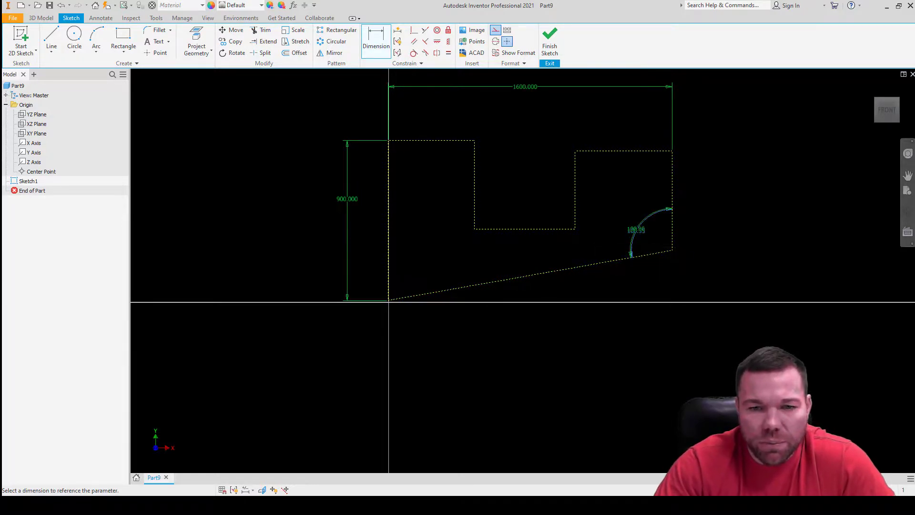
key(Escape)
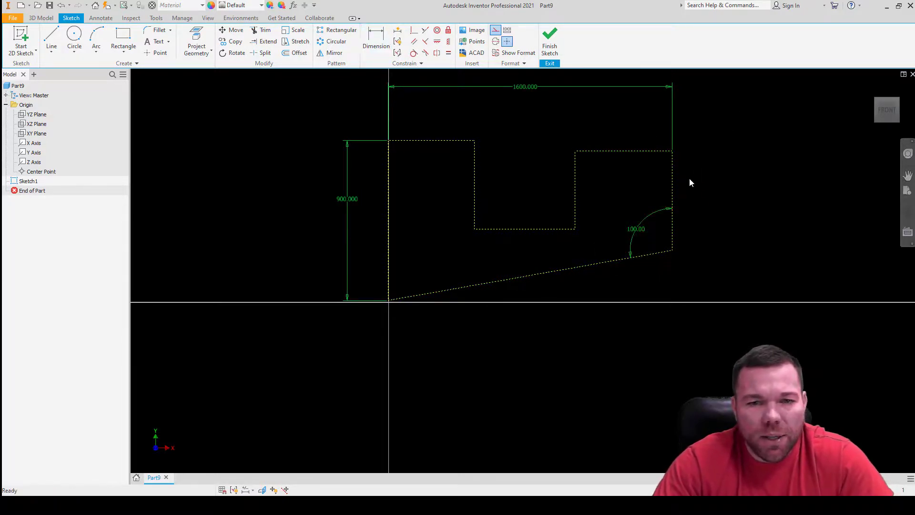
Convert the whole profile from construction to normal sketch geometry and leave construction mode off.
drag(371, 124, 675, 299)
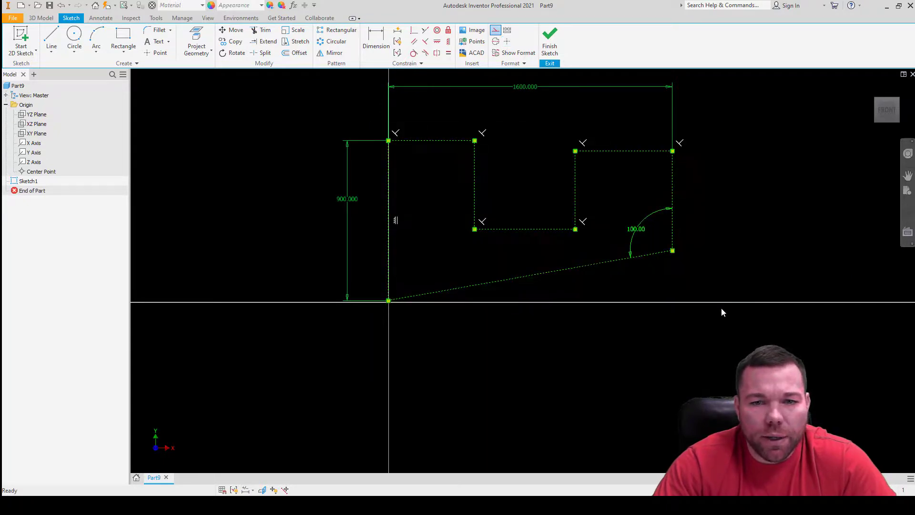
click(496, 31)
click(790, 164)
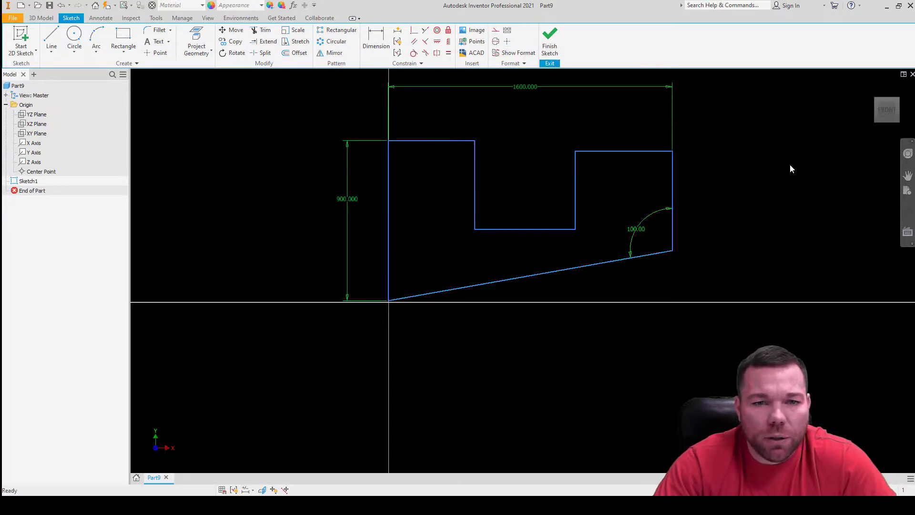
click(498, 33)
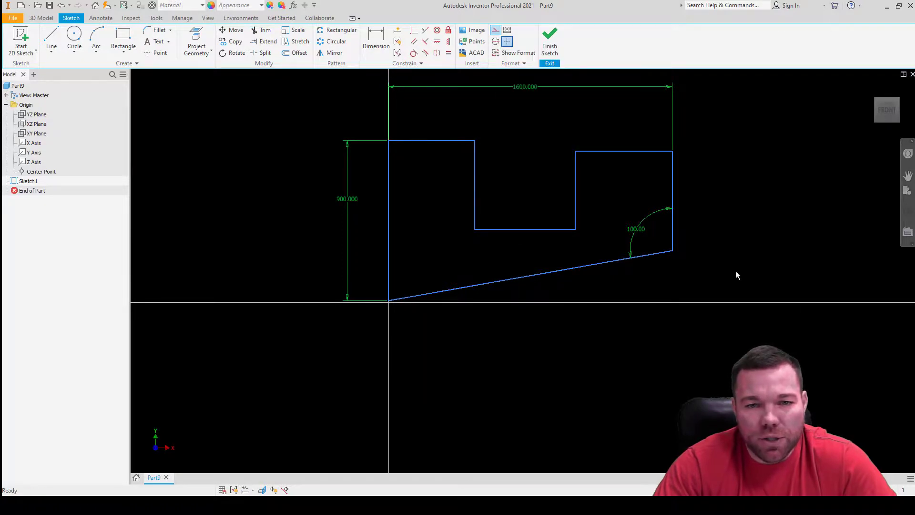
click(496, 31)
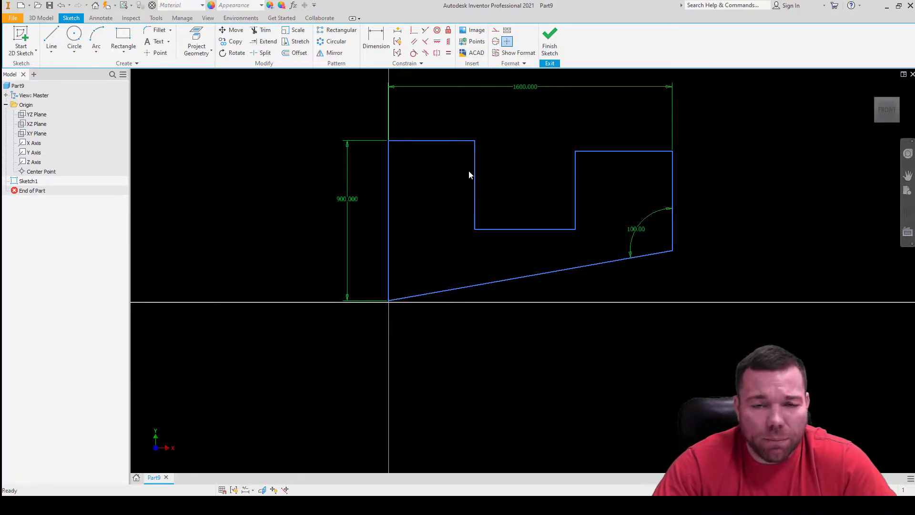
Apply Automatic Dimensions and Constraints to the profile with both Dimensions and Constraints enabled.
scroll(430, 313, down, 2)
scroll(438, 229, up, 3)
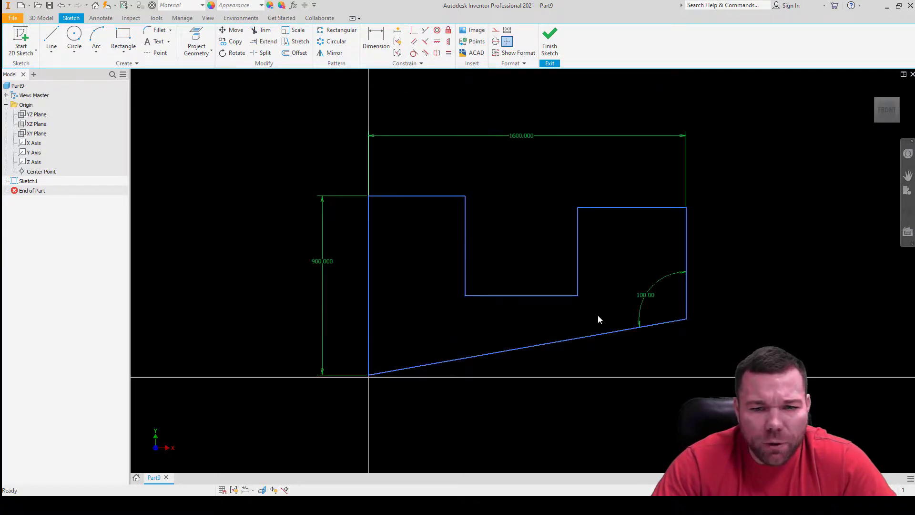
click(398, 30)
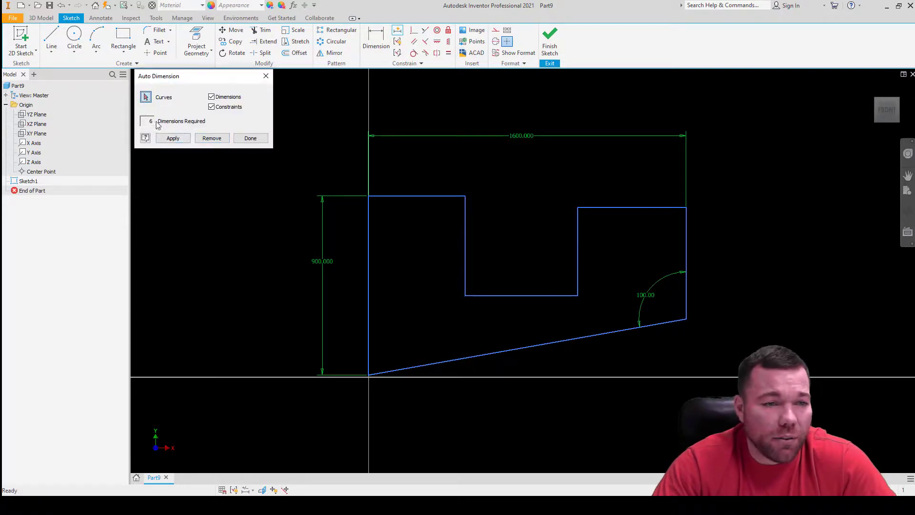
click(173, 138)
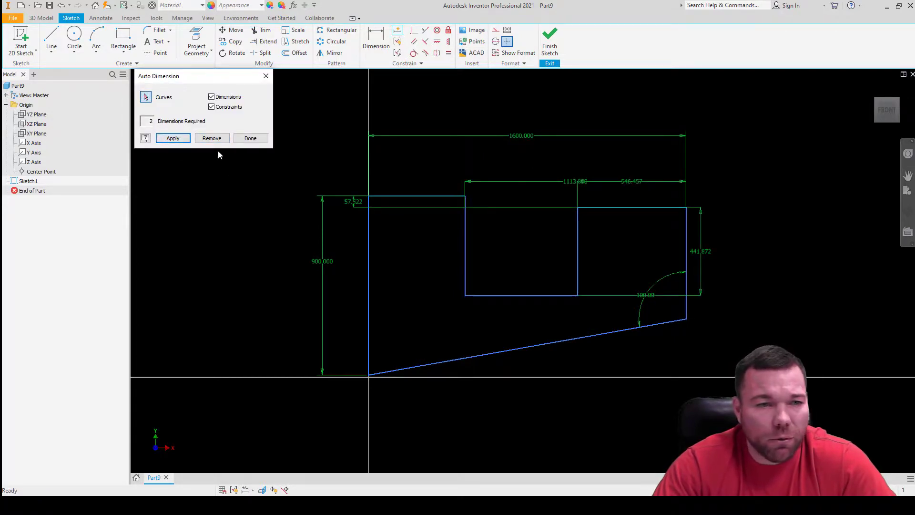
click(250, 138)
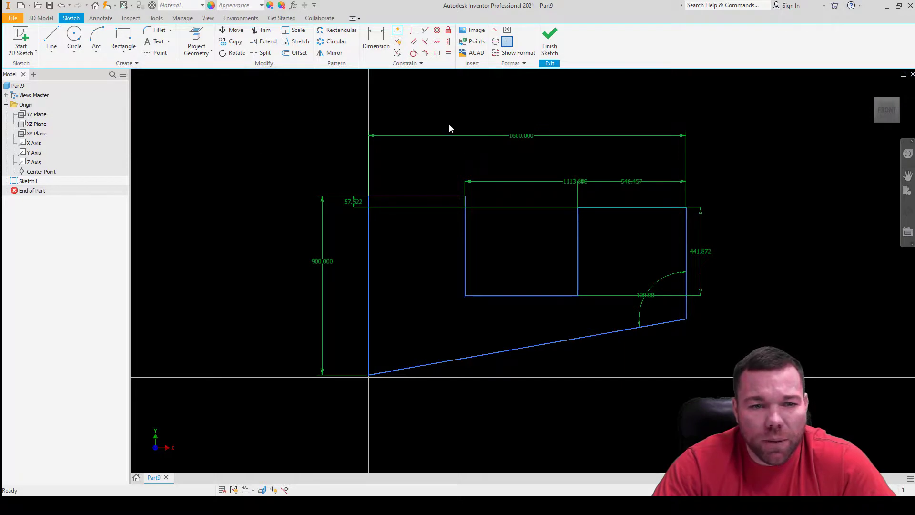
Reposition the small vertical dimension between the two upper edges, then undo that move and the automatic dimensions.
drag(361, 191, 371, 153)
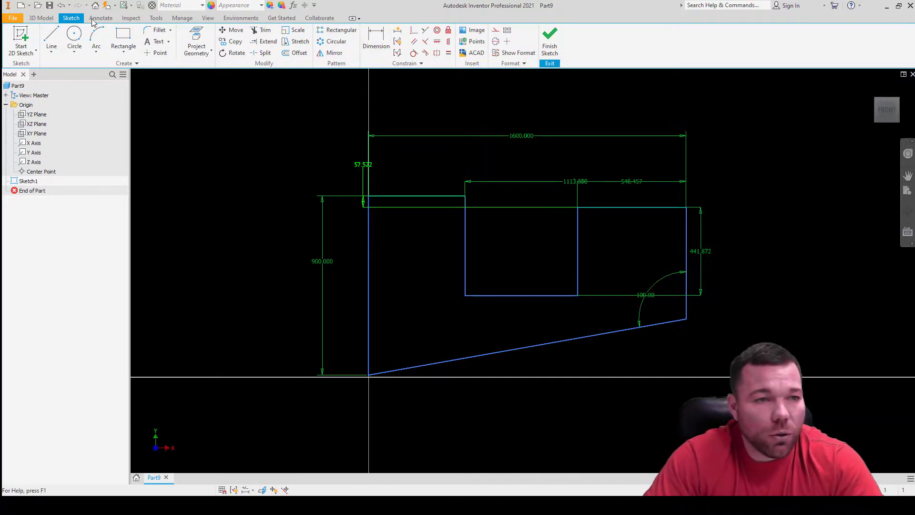
click(63, 9)
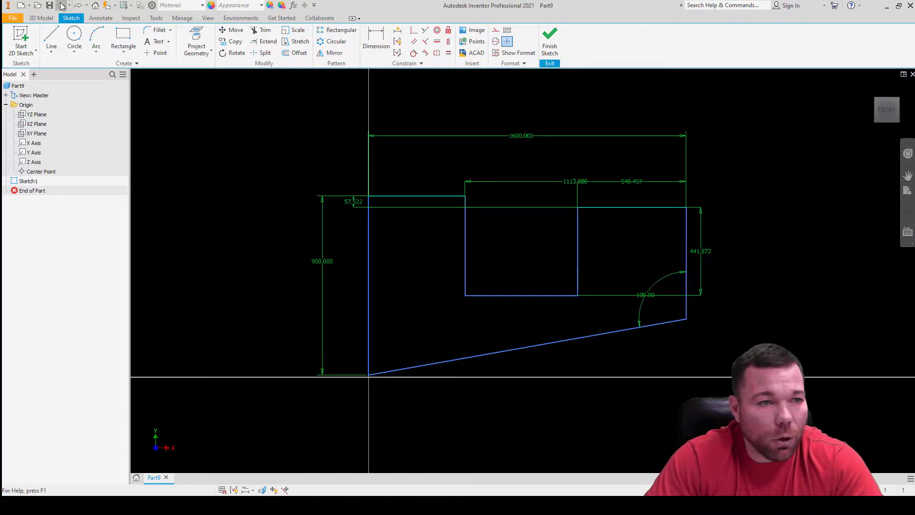
key(ctrl+z)
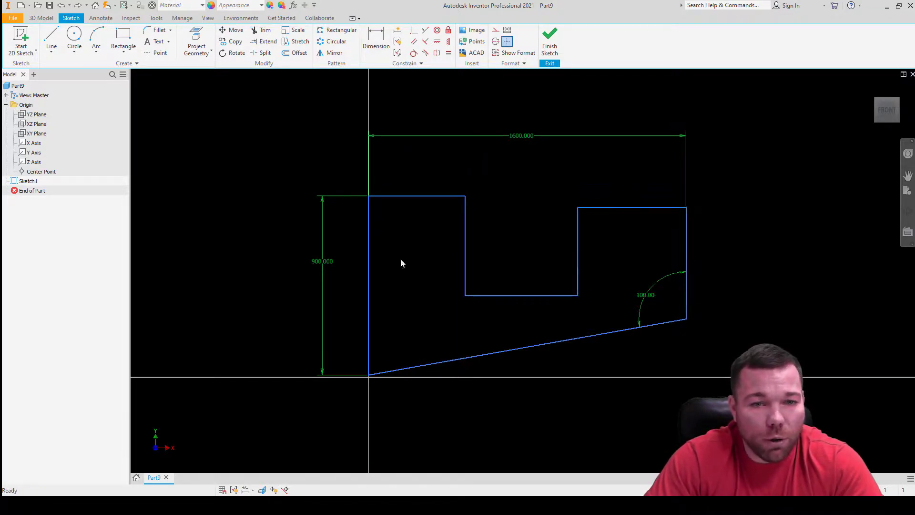
Make the profile's two upper horizontal edges collinear.
click(425, 30)
click(443, 195)
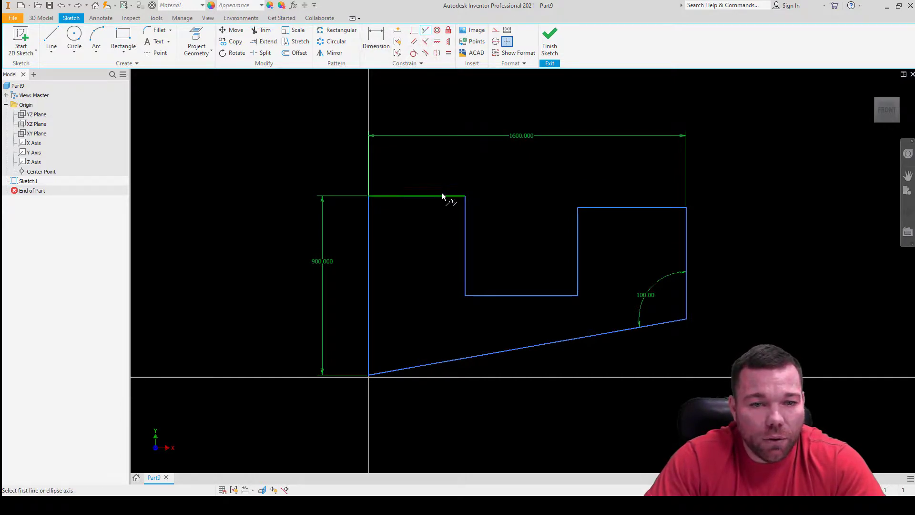
click(640, 208)
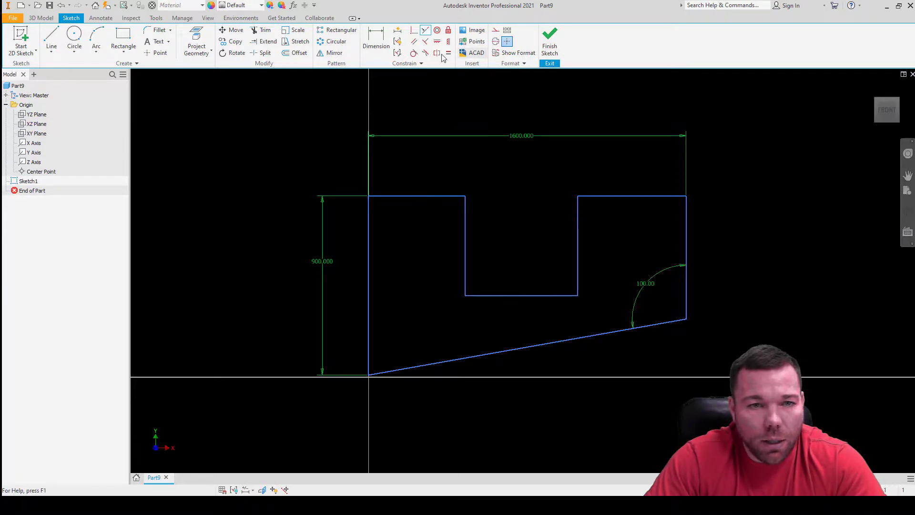
Dimension the upper horizontal edge beside the longer outer vertical edge at 500.
click(376, 38)
click(431, 195)
click(424, 168)
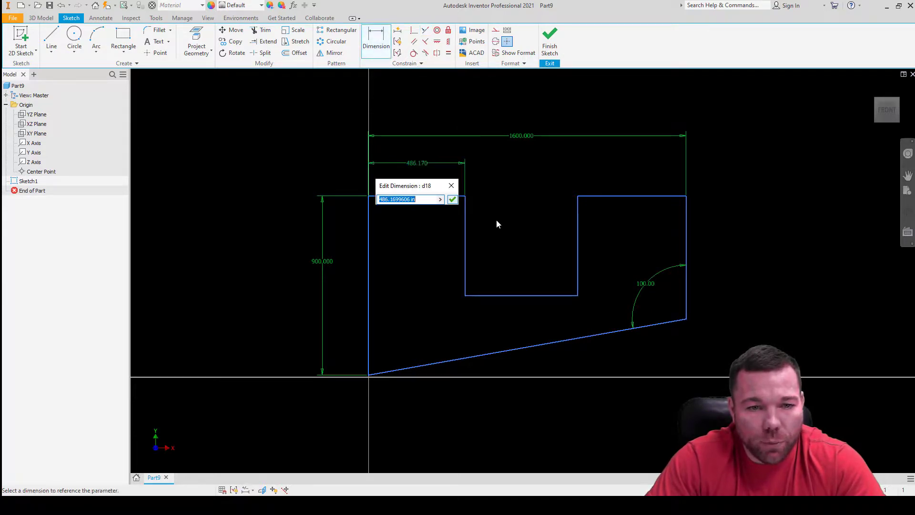
text(500)
key(Return)
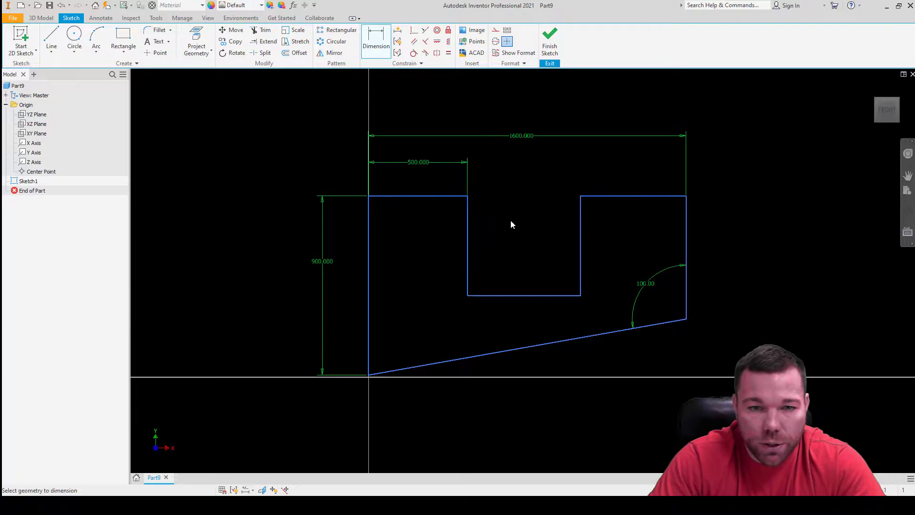
Dimension the other upper horizontal edge, across the notch, at 500.
click(621, 196)
click(621, 173)
text(5)
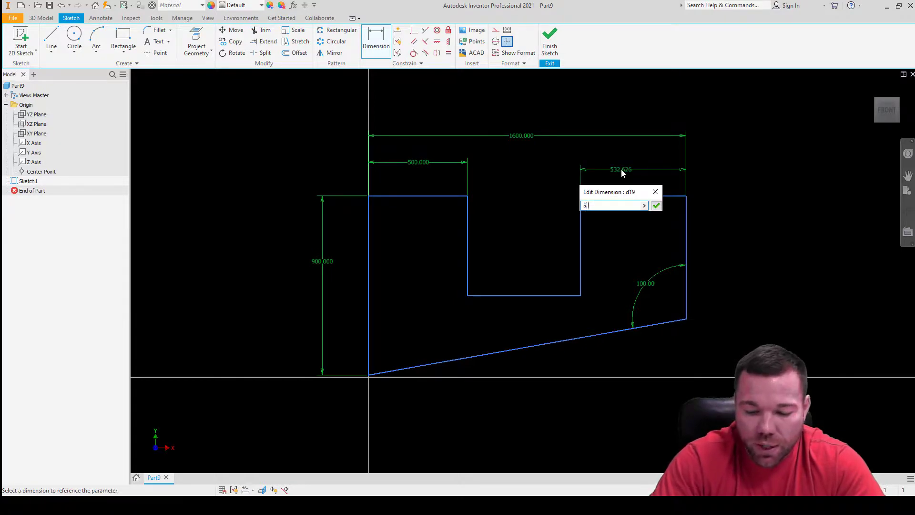
text(00.00)
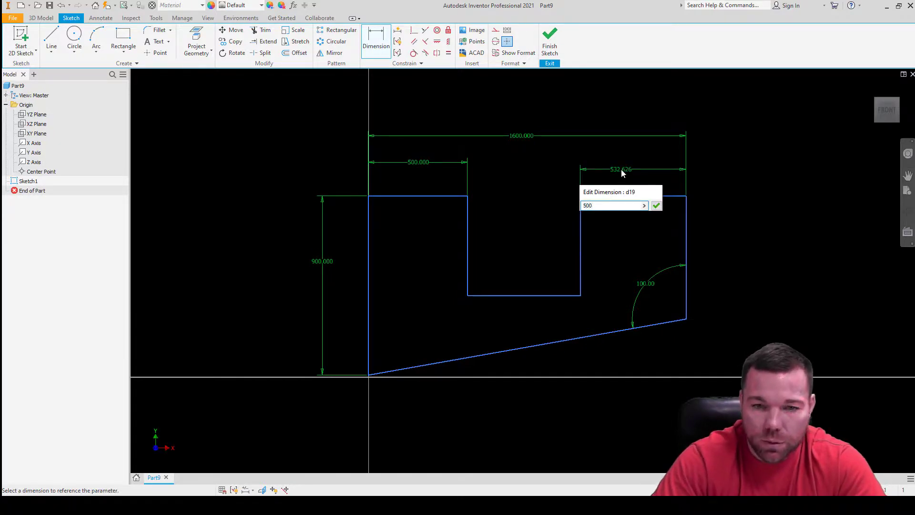
key(Return)
click(543, 296)
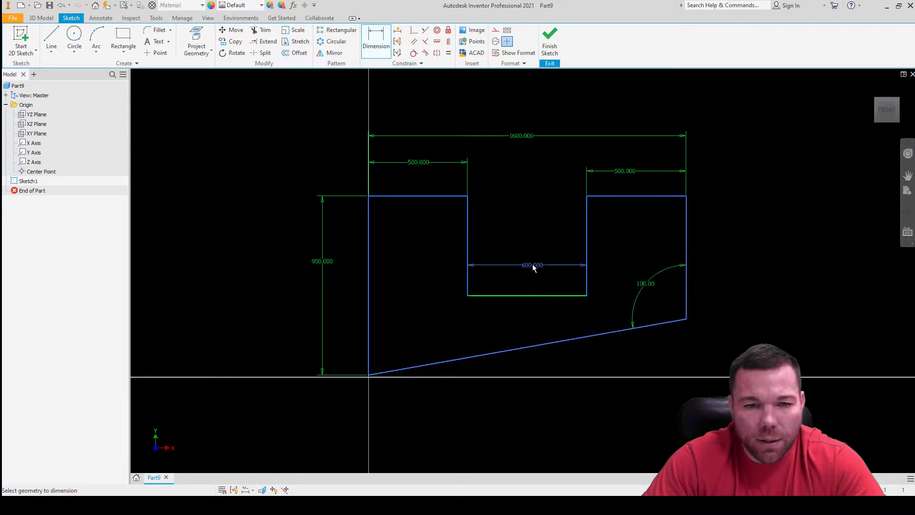
click(527, 258)
click(169, 89)
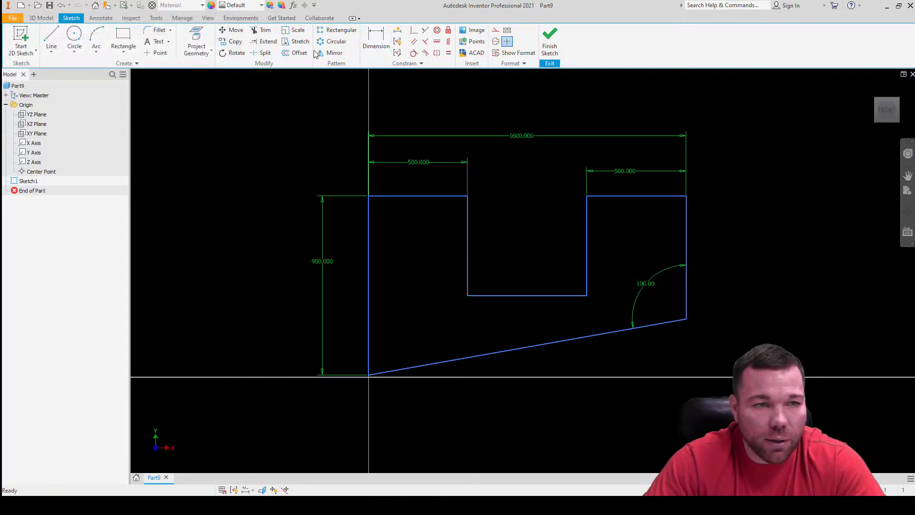
Dimension the notch's vertical side at 500 and leave the Dimension command.
click(374, 42)
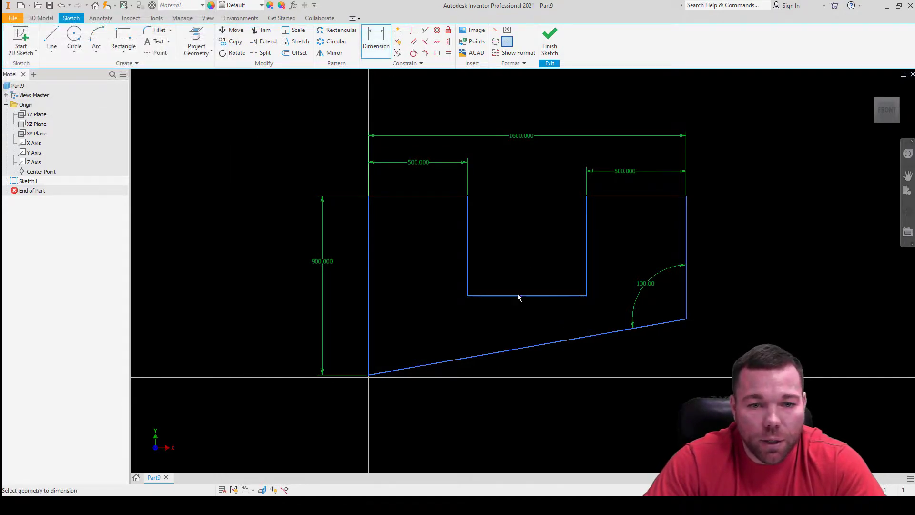
click(471, 252)
click(508, 248)
text(500)
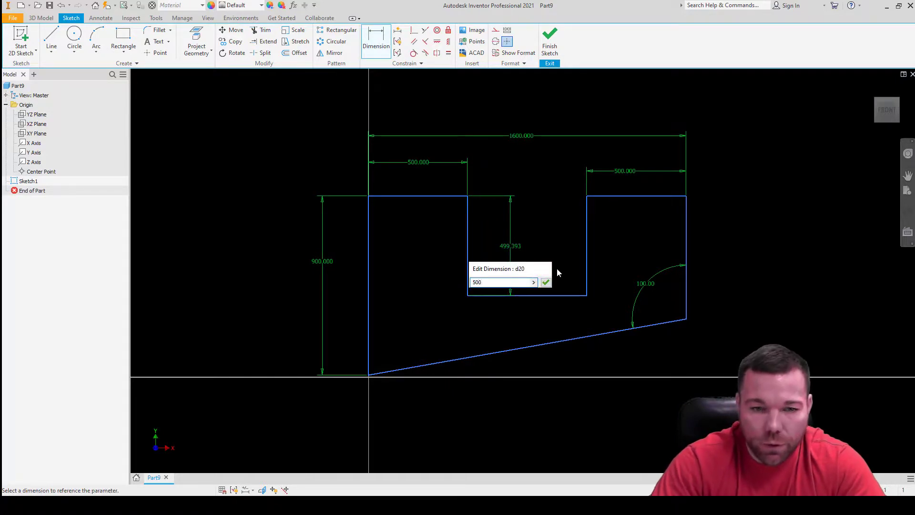
key(Return)
key(Escape)
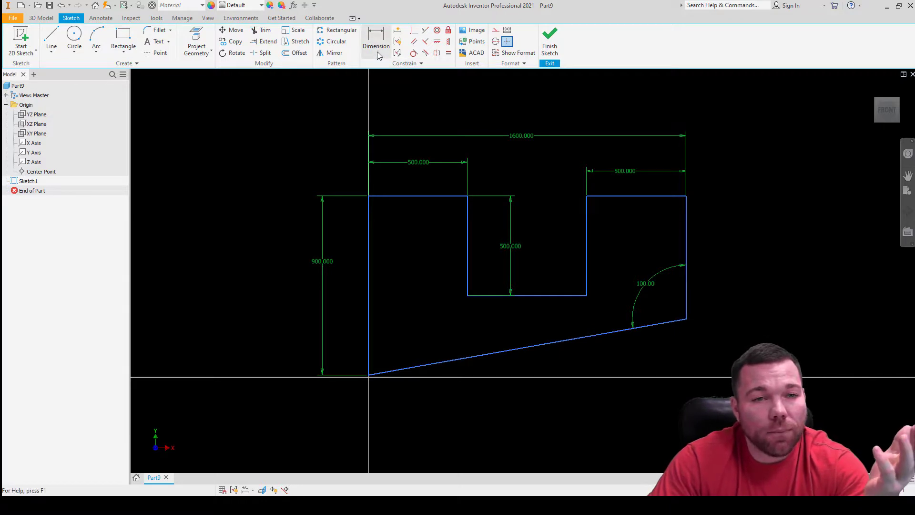
Apply Automatic Dimensions and Constraints with Dimensions and Constraints enabled, and examine the profile's lower corner at the origin.
click(397, 30)
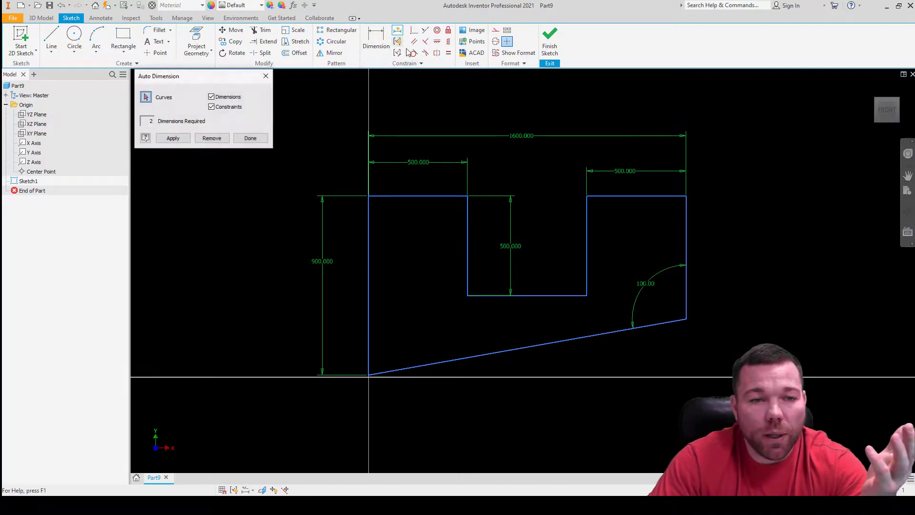
click(173, 138)
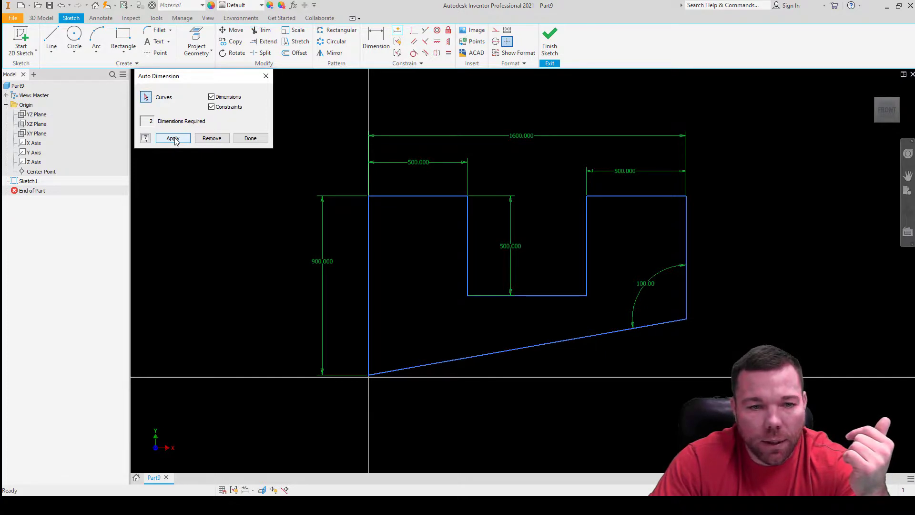
scroll(565, 227, down, 5)
scroll(547, 245, up, 7)
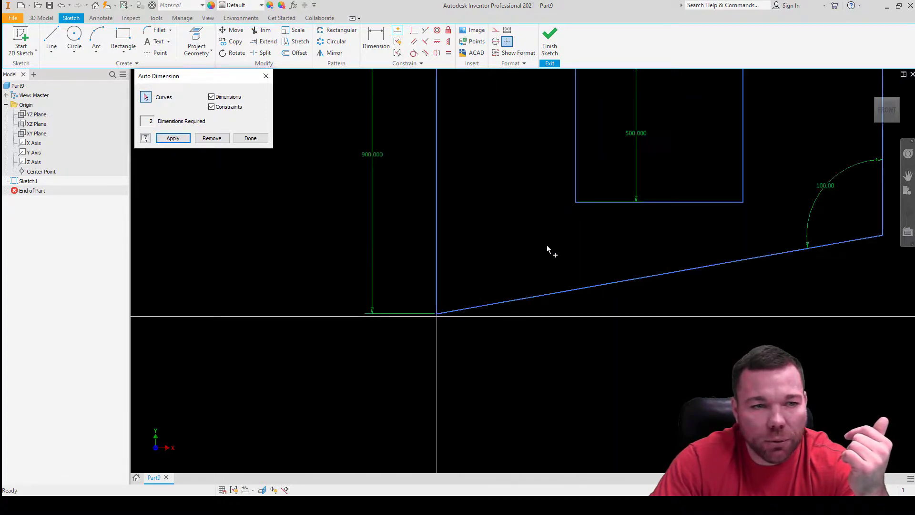
scroll(547, 245, up, 3)
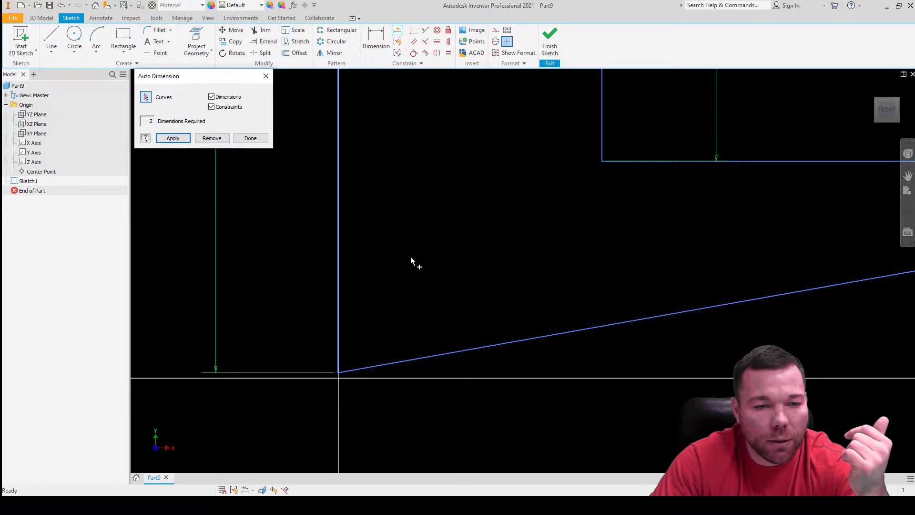
scroll(400, 273, down, 10)
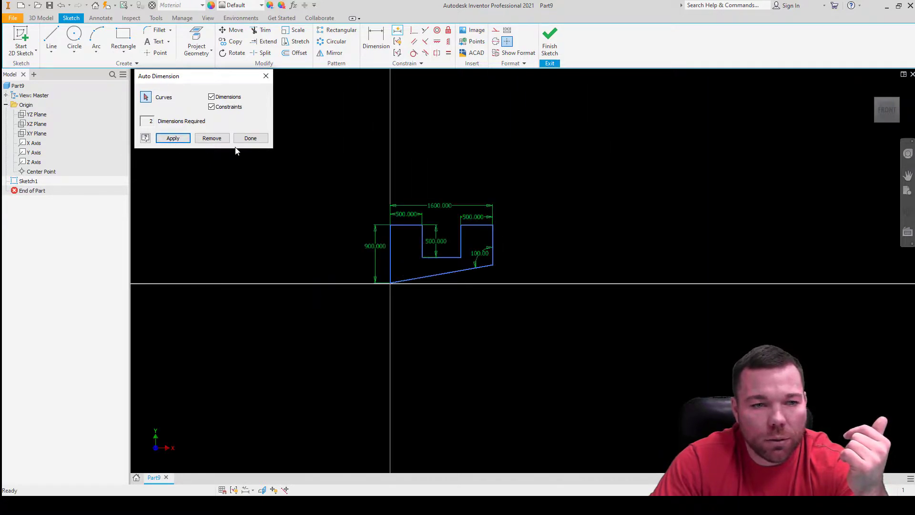
click(247, 138)
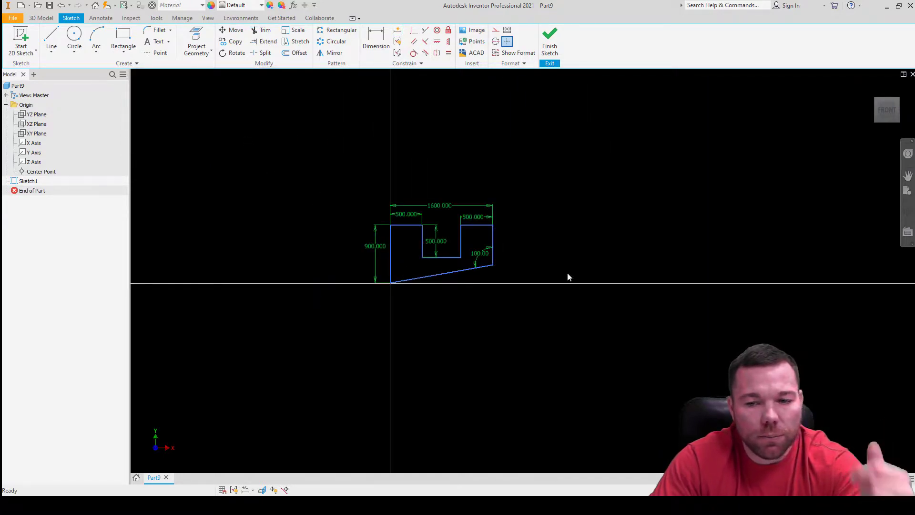
click(397, 30)
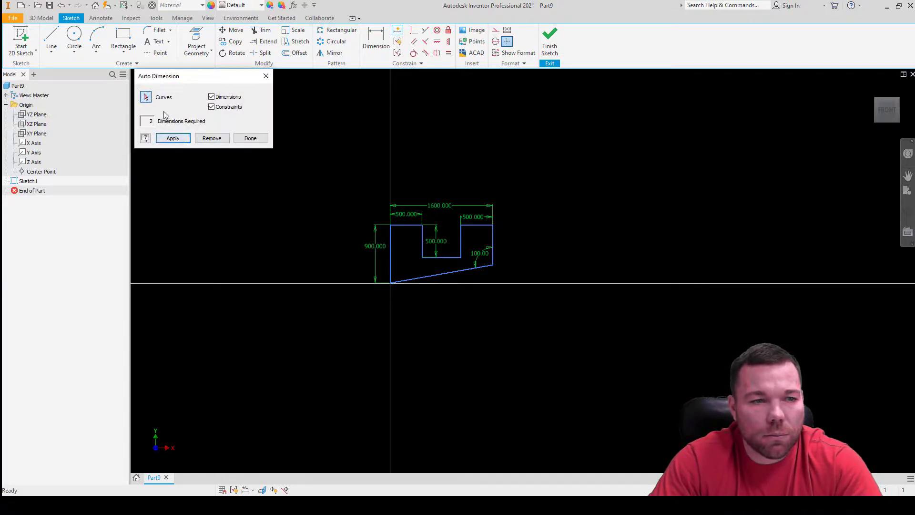
mouse_move(335, 172)
mouse_down()
mouse_move(541, 297)
mouse_move(381, 216)
mouse_move(545, 327)
mouse_up()
key(Escape)
drag(335, 178, 540, 316)
click(397, 41)
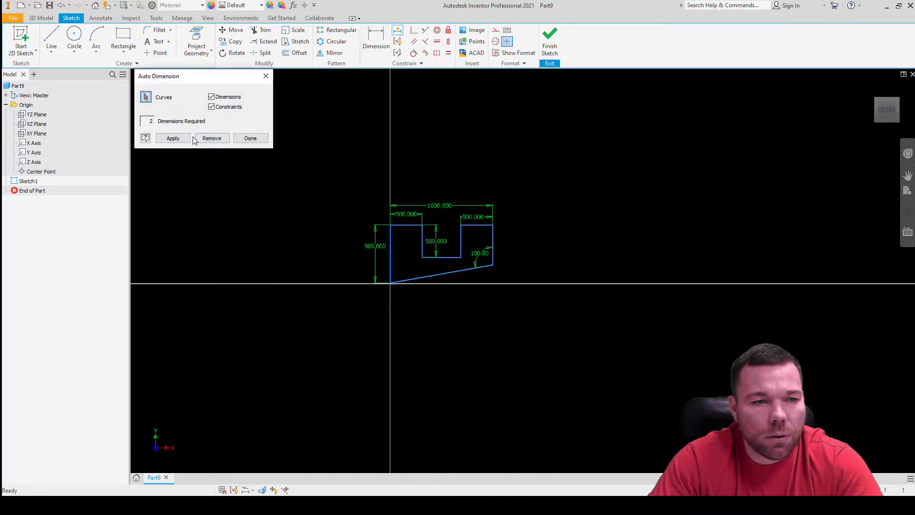
key(Escape)
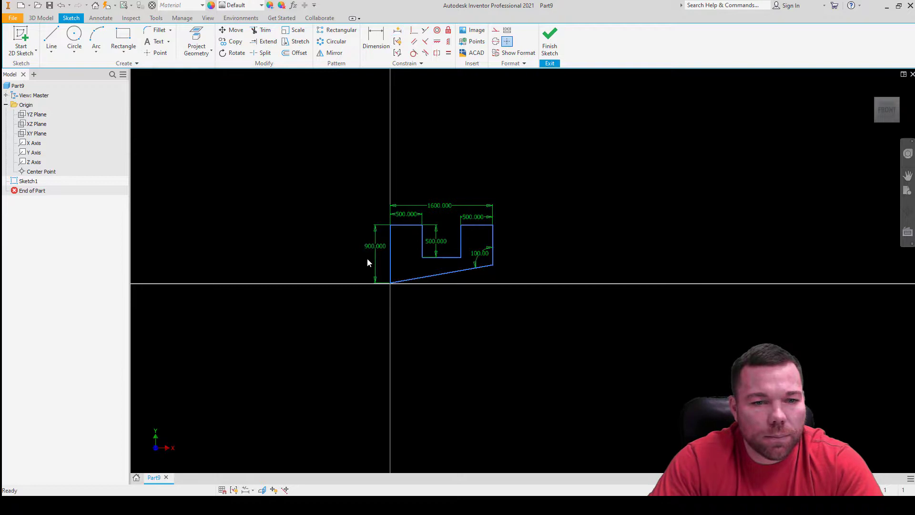
Move the profile up along the vertical axis, away from the origin, to test its remaining freedom.
scroll(390, 267, up, 8)
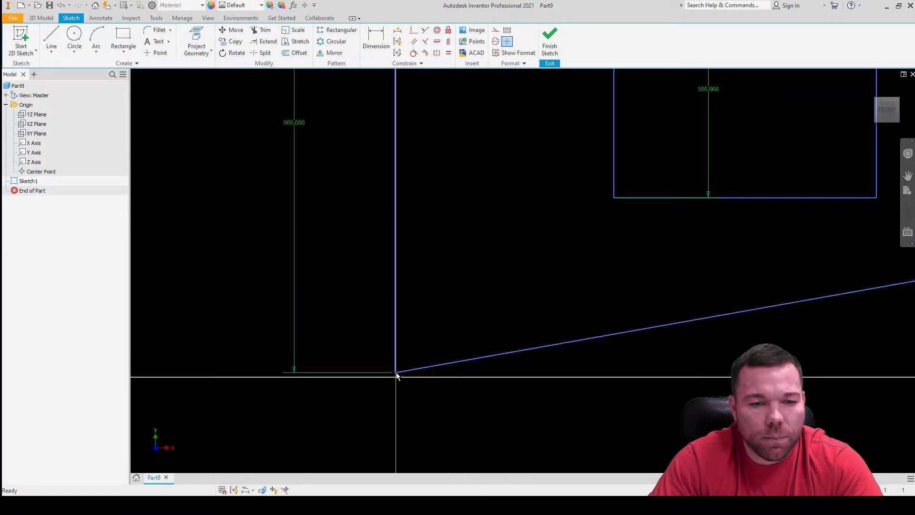
scroll(397, 376, down, 8)
mouse_move(329, 219)
mouse_down()
mouse_move(456, 281)
mouse_move(417, 278)
mouse_move(449, 246)
mouse_move(476, 196)
mouse_up()
scroll(360, 197, up, 5)
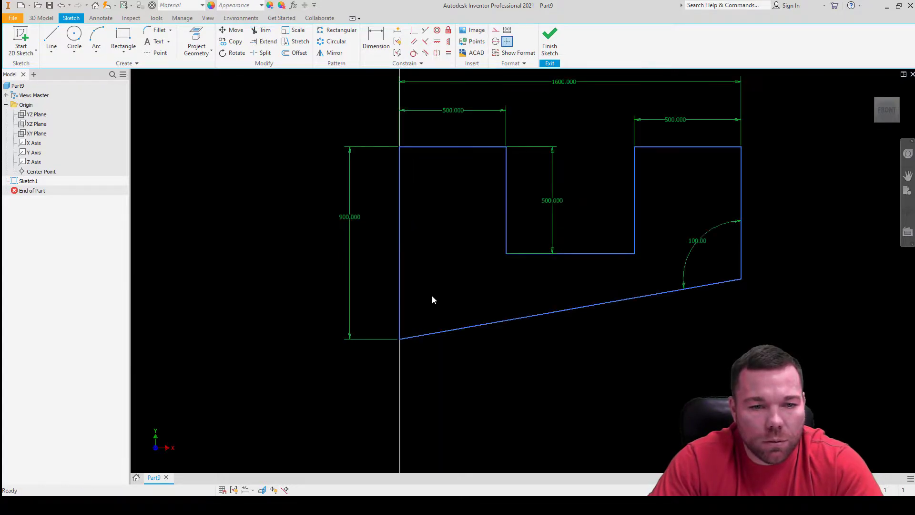
drag(419, 335, 550, 366)
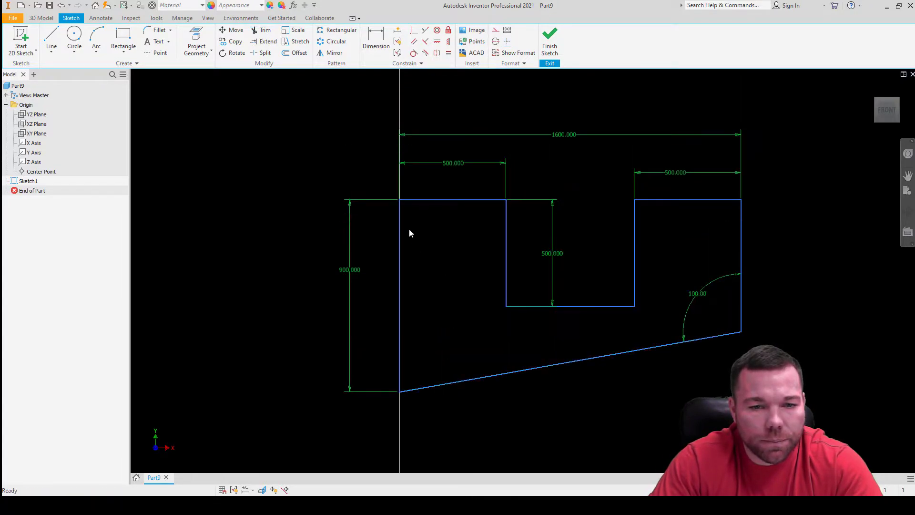
scroll(418, 196, down, 6)
scroll(454, 247, up, 3)
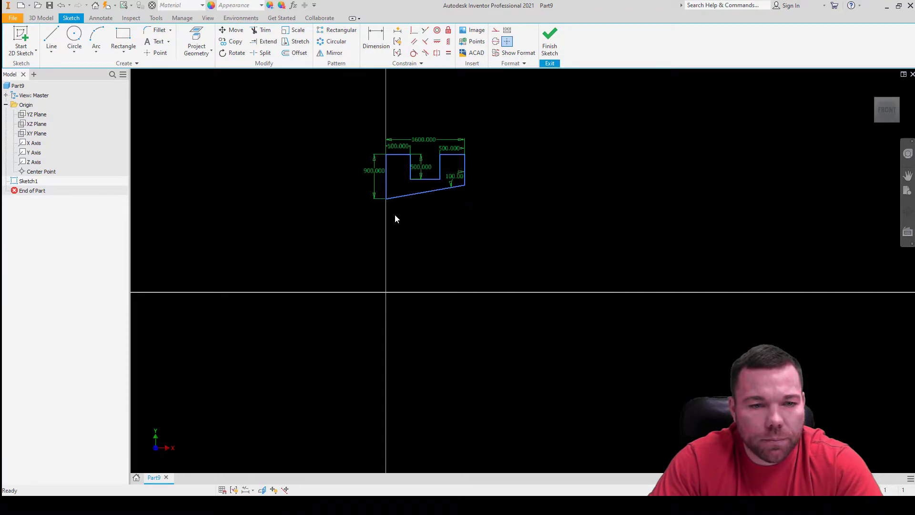
scroll(422, 132, up, 3)
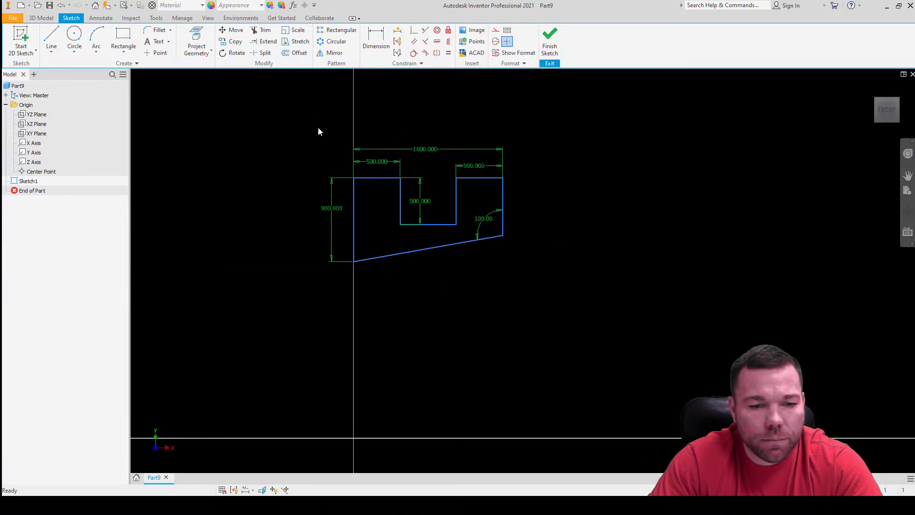
scroll(347, 441, up, 5)
scroll(361, 425, down, 6)
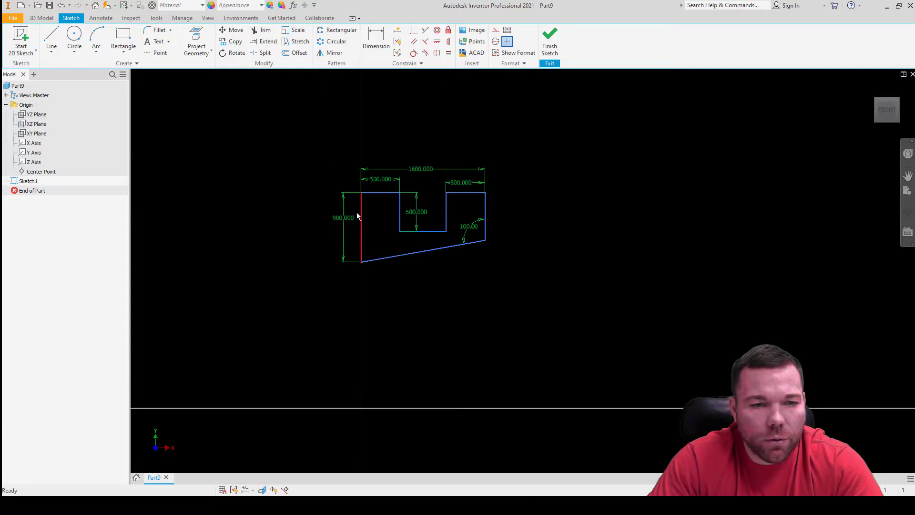
Remove the automatic dimensions and constraints, and move the whole profile to the right, clear of the vertical axis.
click(397, 30)
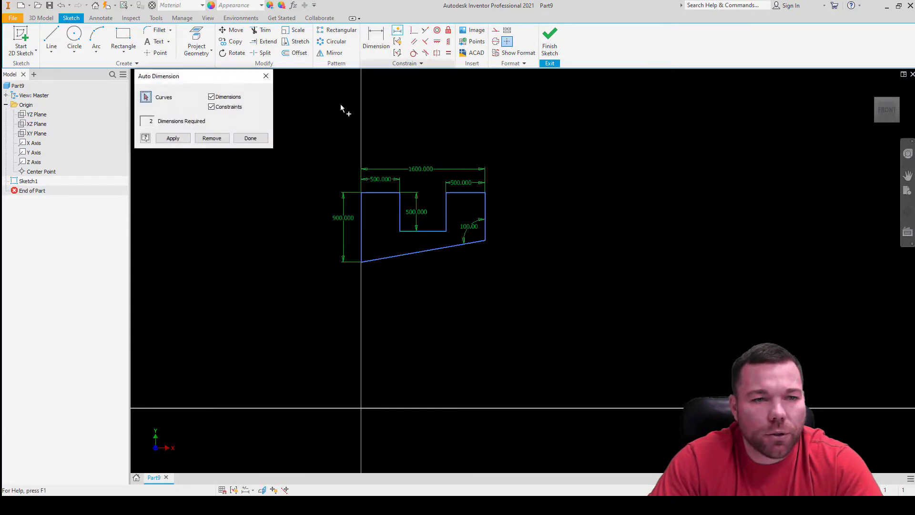
click(213, 139)
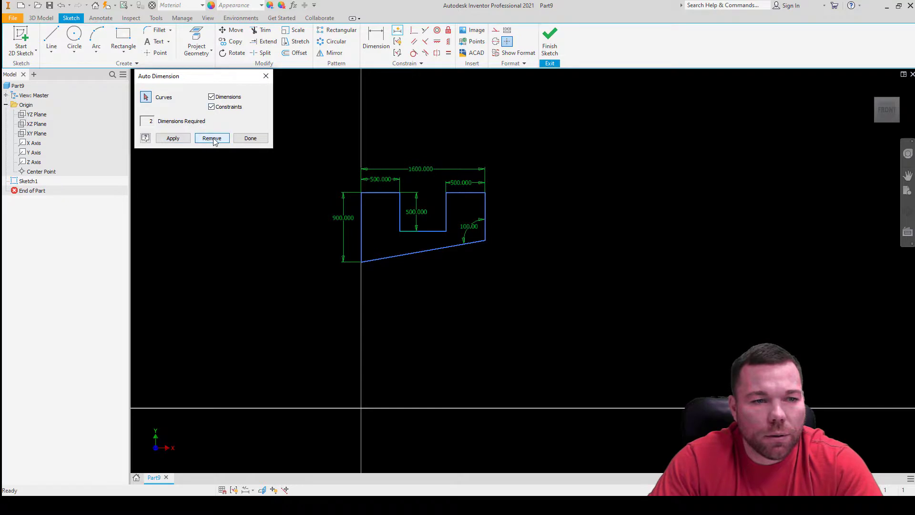
click(250, 138)
mouse_move(306, 131)
mouse_down()
mouse_move(535, 288)
mouse_move(524, 283)
mouse_up()
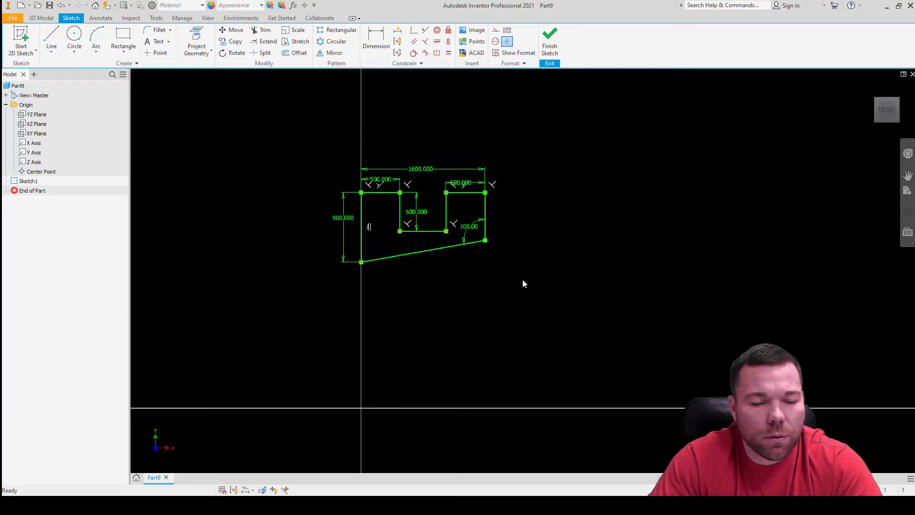
mouse_move(482, 211)
mouse_down()
mouse_move(562, 214)
mouse_move(633, 242)
mouse_move(620, 273)
mouse_up()
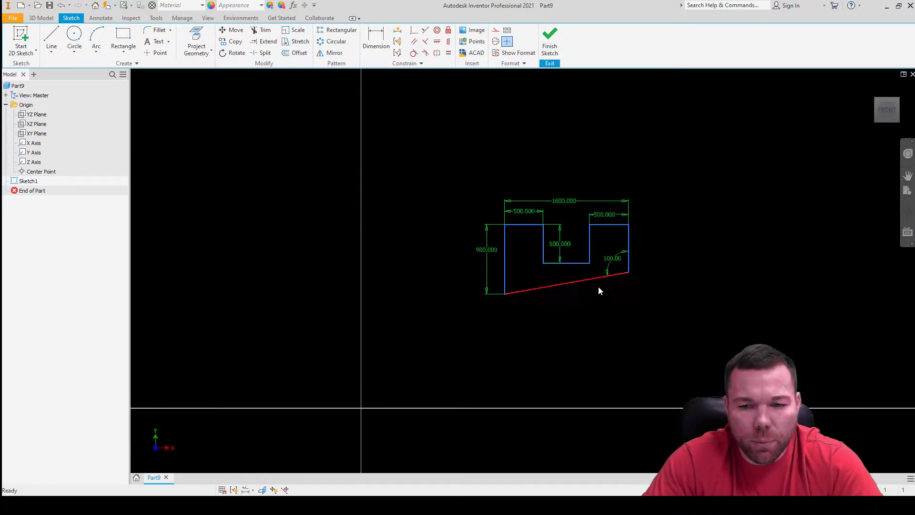
Check how many dimensions the profile still requires in Automatic Dimensions and Constraints, and close it.
scroll(328, 248, down, 2)
click(398, 31)
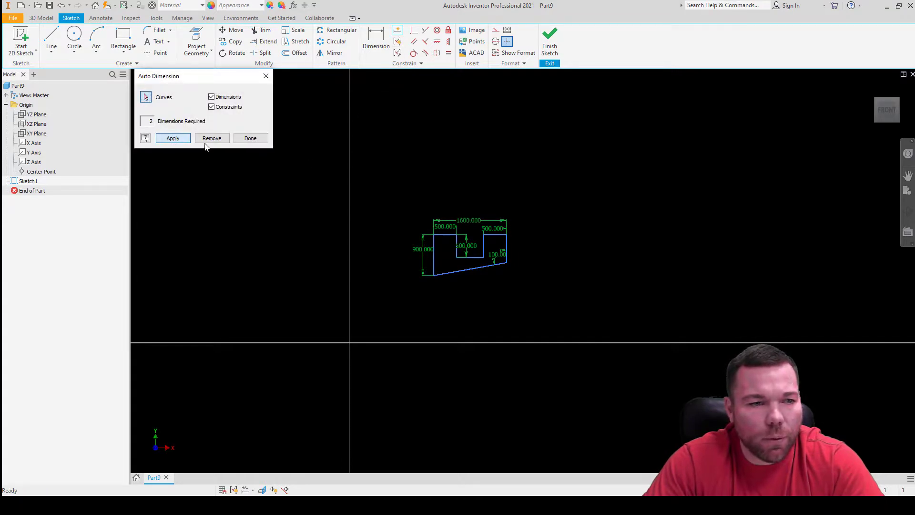
key(Escape)
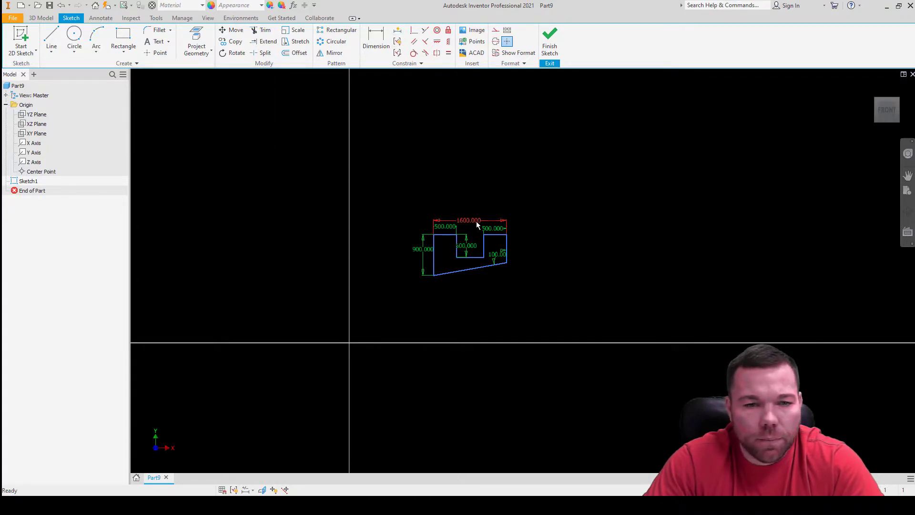
Delete the profile's overall width dimension and apply Automatic Dimensions and Constraints to replace it.
click(474, 221)
key(Delete)
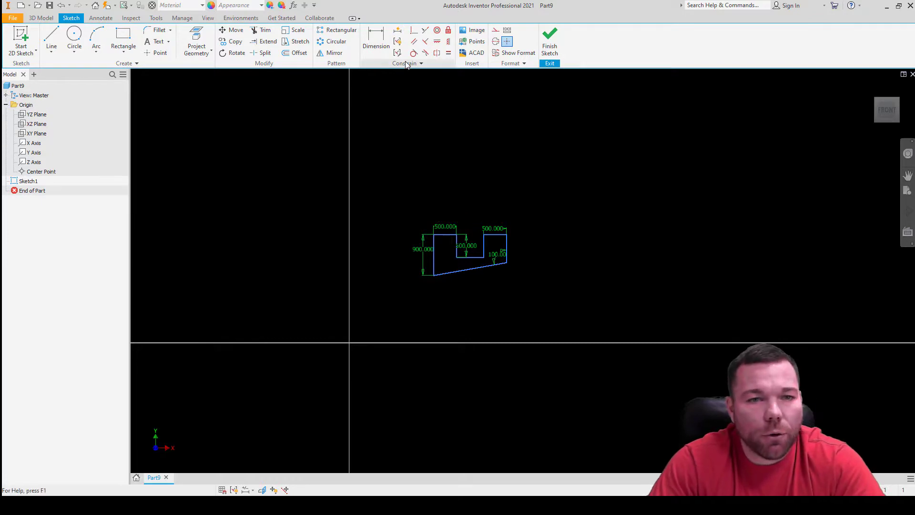
click(396, 31)
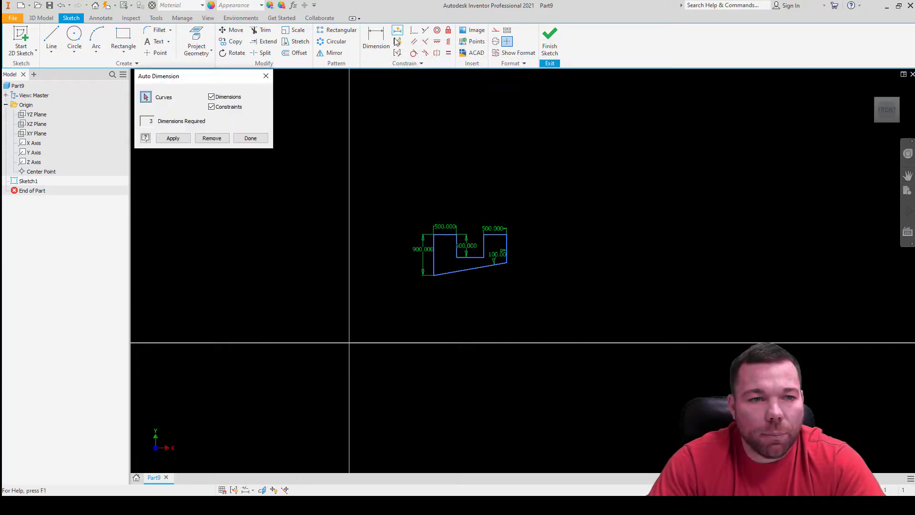
click(173, 138)
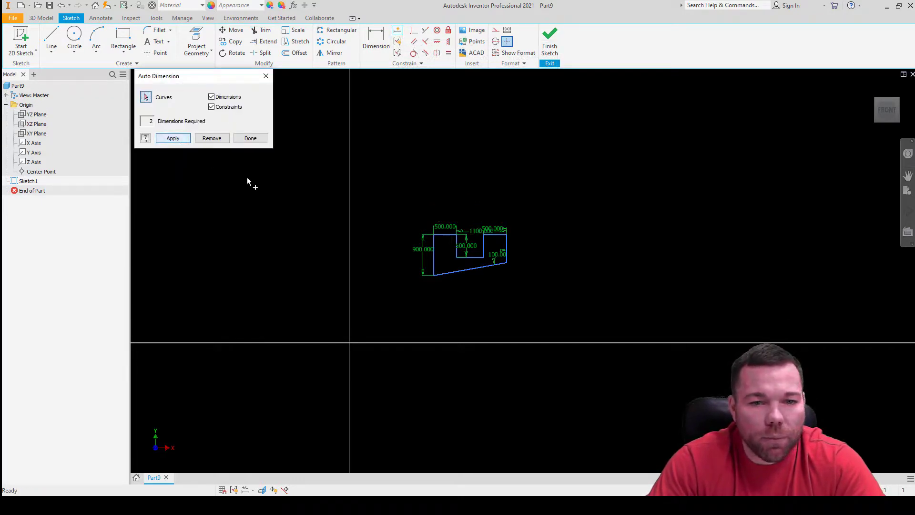
Close automatic dimensioning and raise the 1100 dimension above the notch, clear of the neighbouring 500 dimension.
scroll(462, 236, up, 5)
key(Escape)
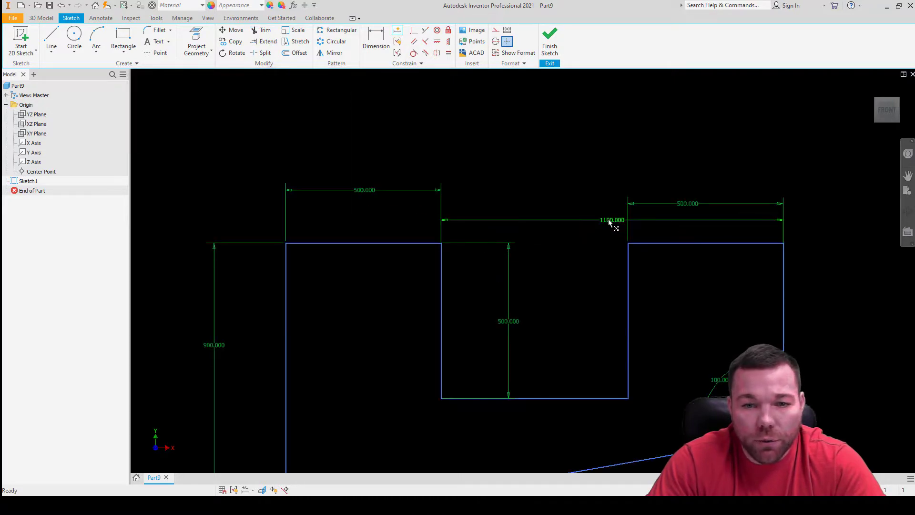
drag(610, 220, 611, 177)
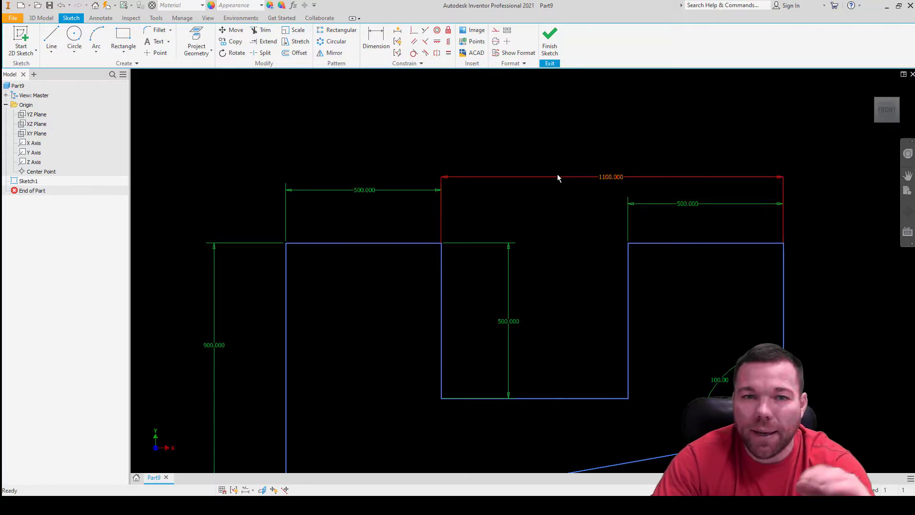
scroll(533, 253, down, 8)
scroll(476, 324, up, 5)
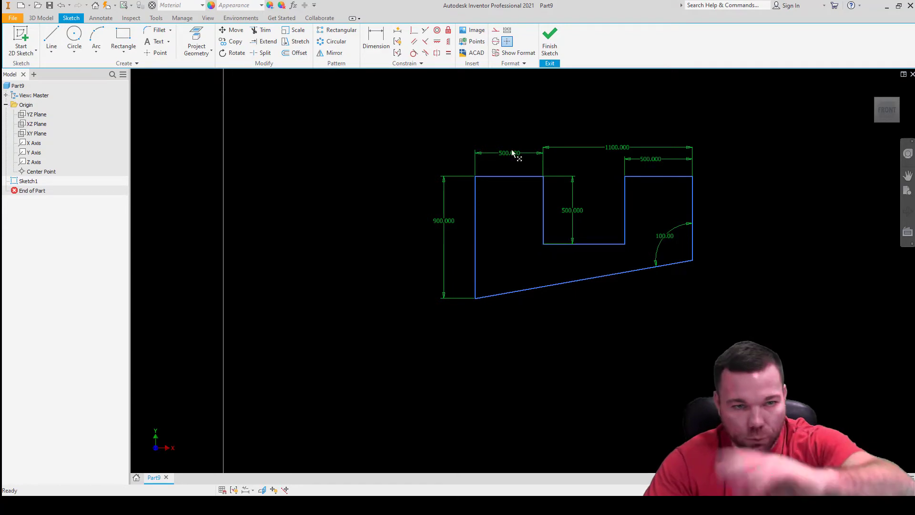
click(413, 31)
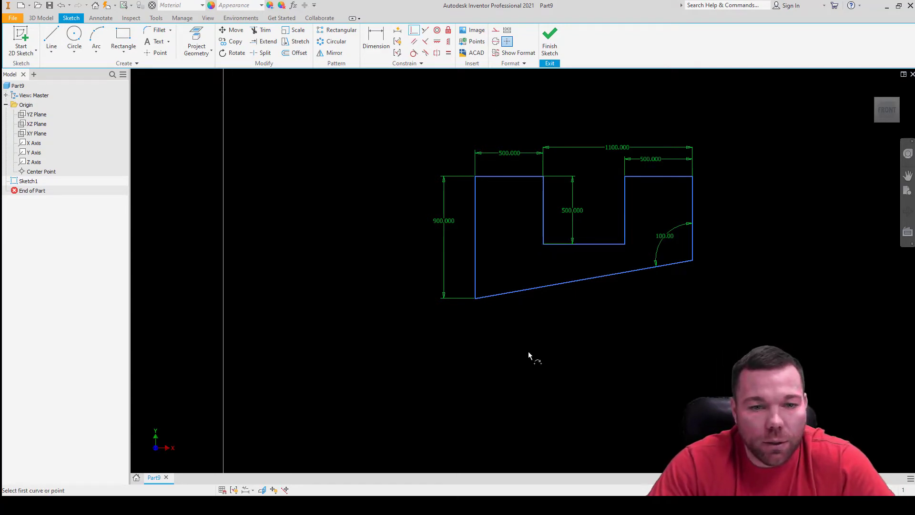
click(476, 300)
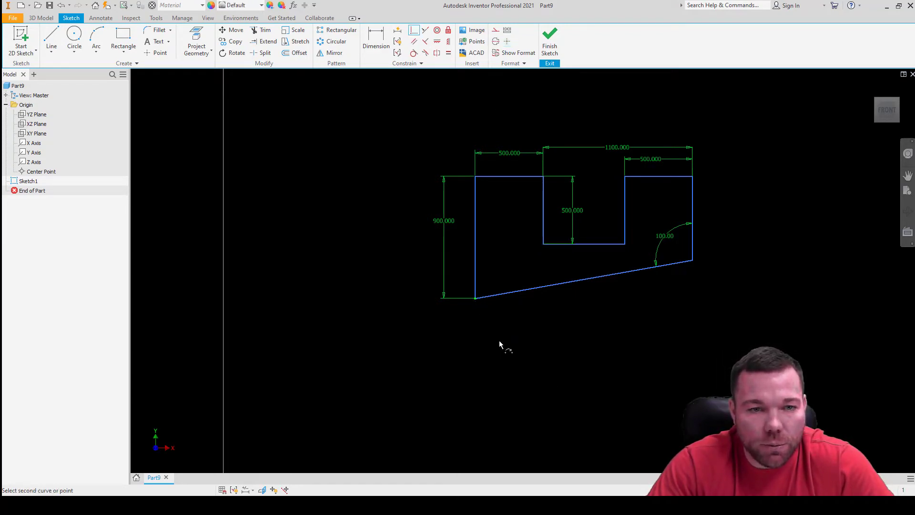
scroll(422, 328, up, 10)
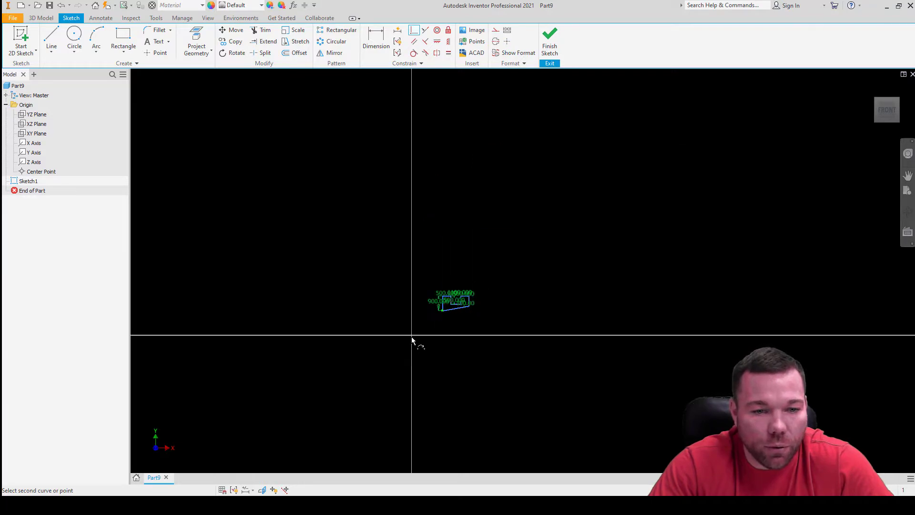
scroll(421, 336, down, 12)
scroll(303, 313, up, 5)
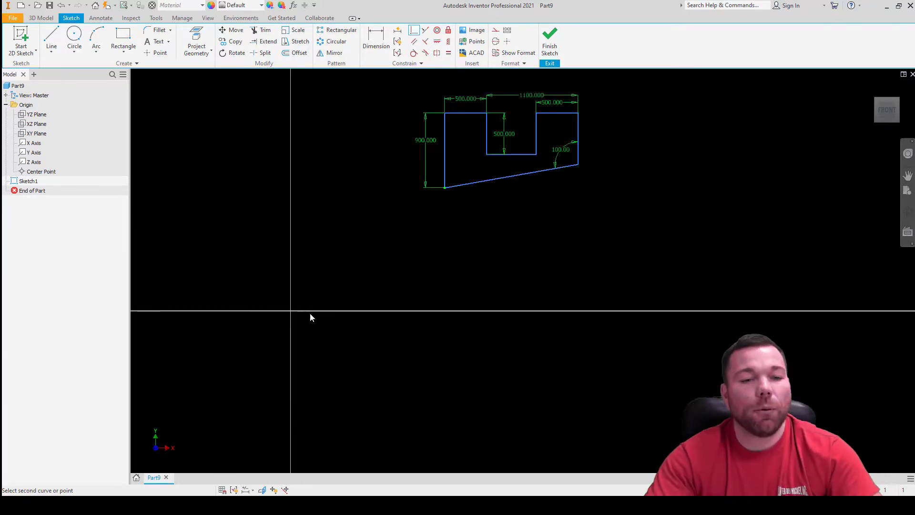
key(Escape)
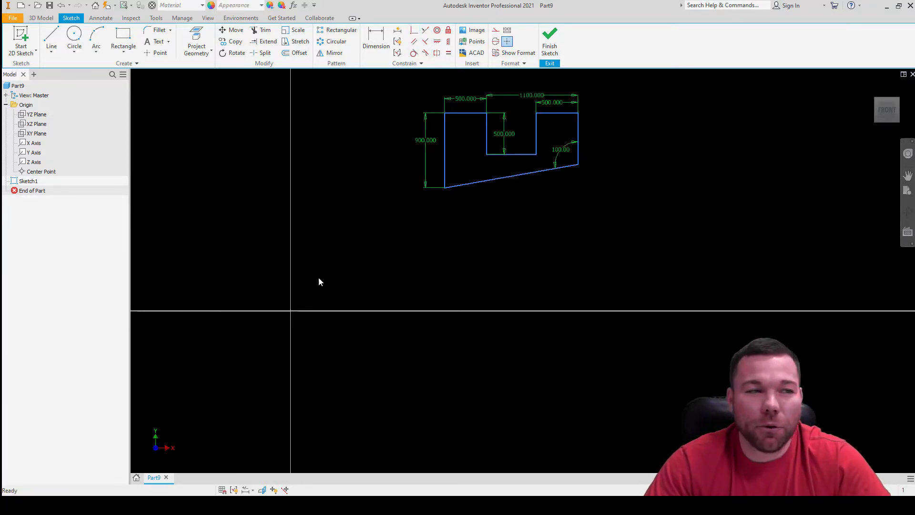
Project the origin's Center Point into the sketch as reference geometry.
click(38, 171)
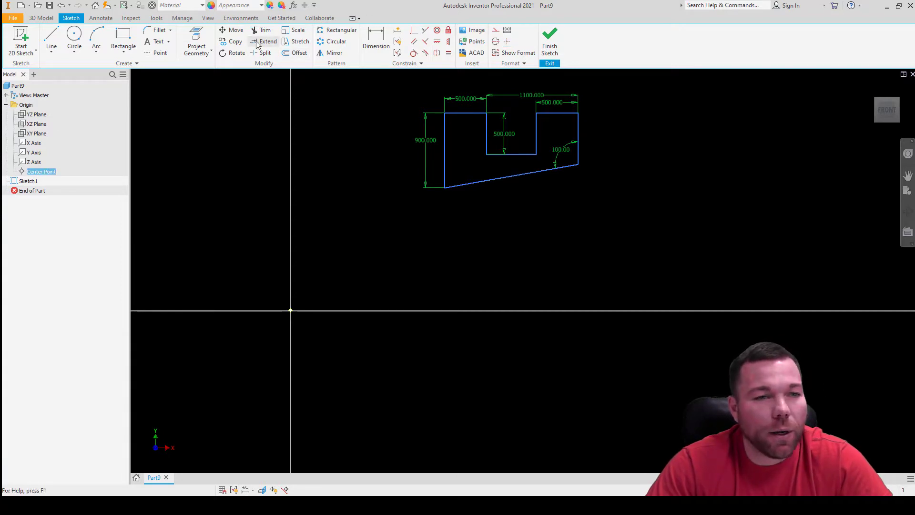
click(207, 18)
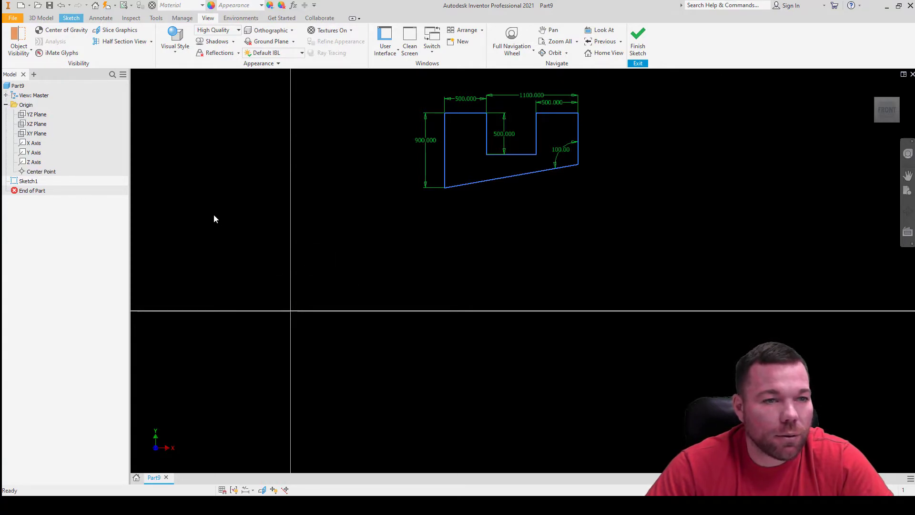
click(41, 17)
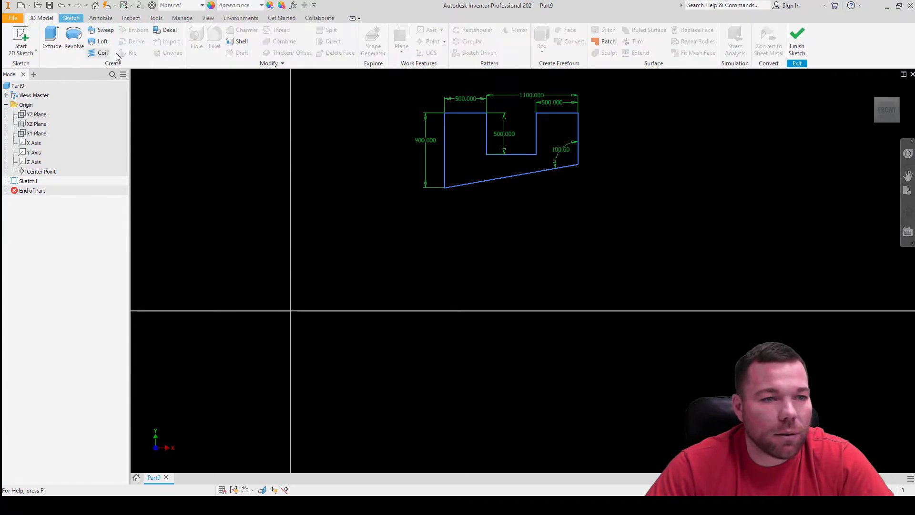
double_click(28, 181)
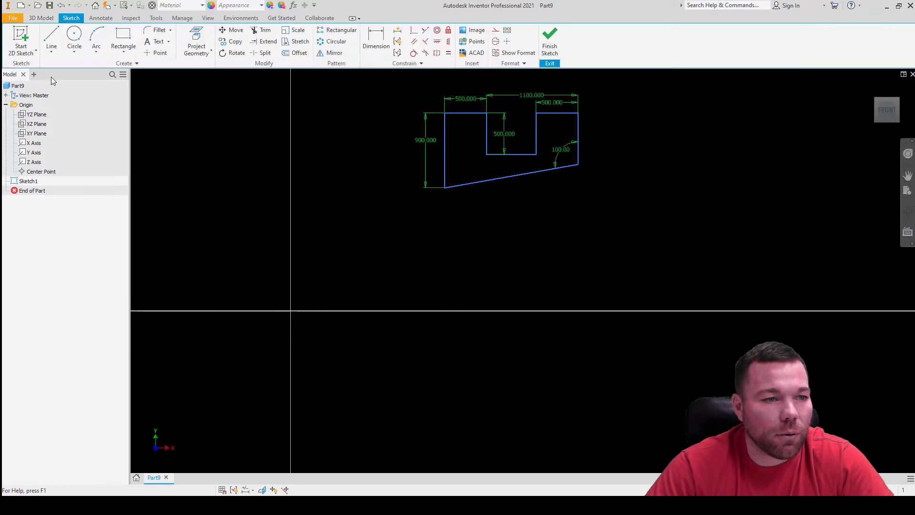
click(29, 181)
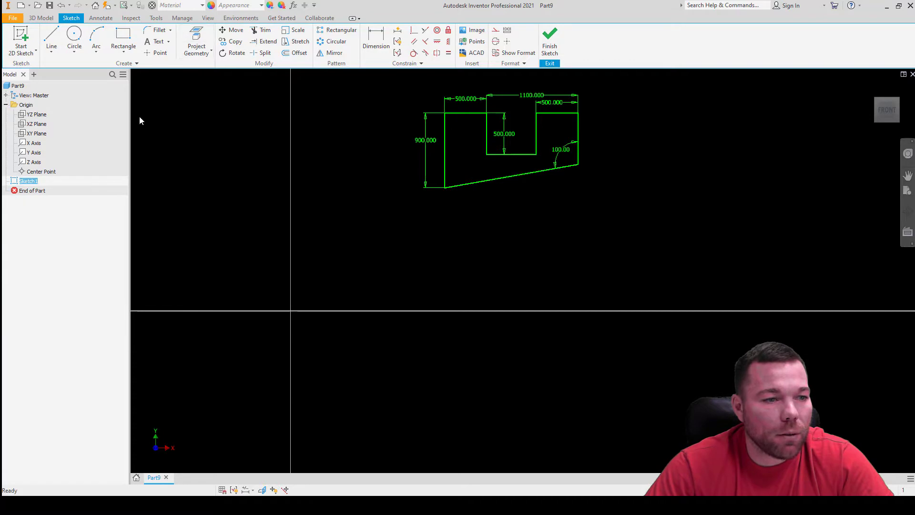
click(48, 172)
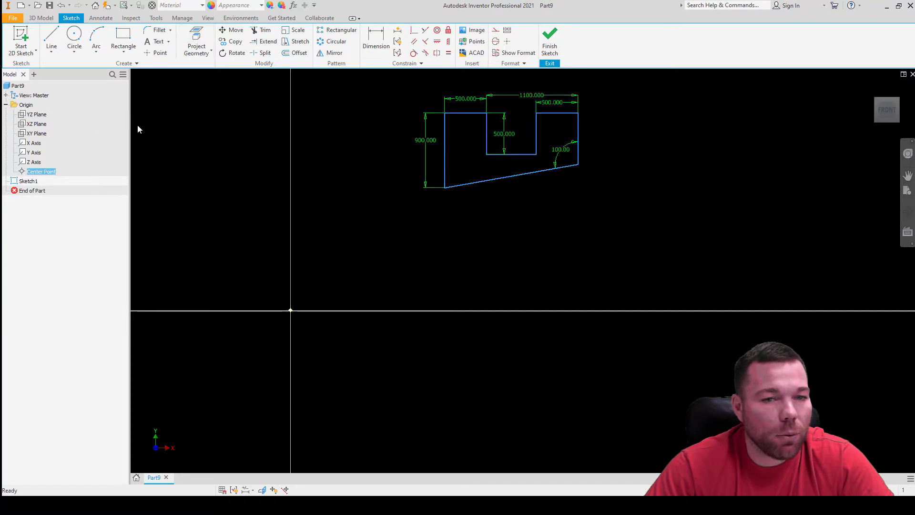
click(196, 40)
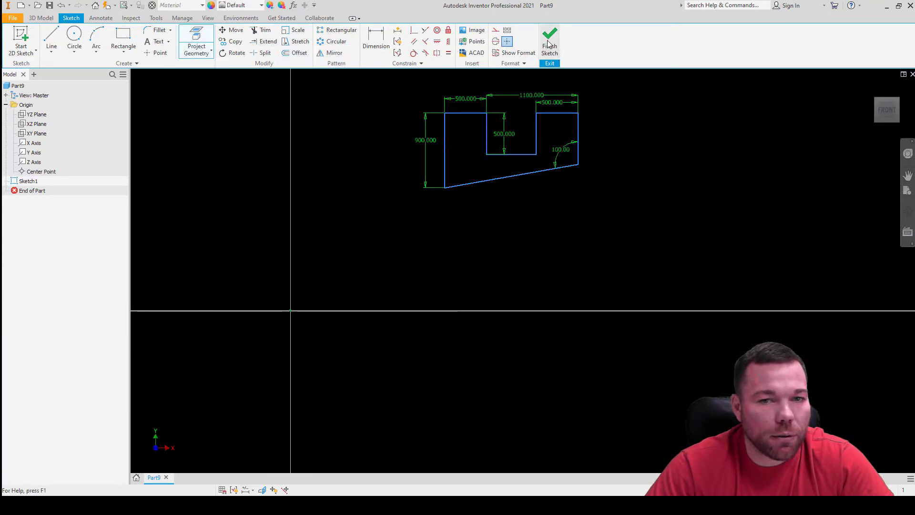
key(Escape)
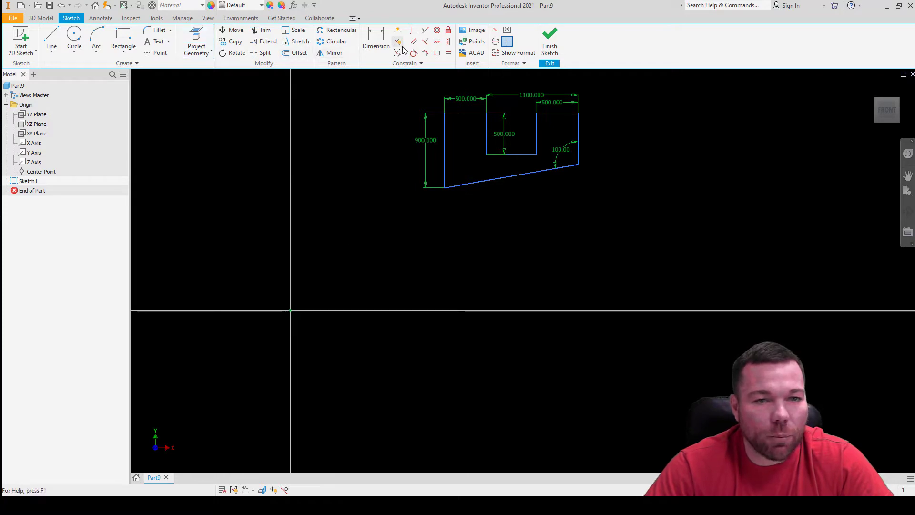
Apply automatic dimensions and constraints to locate the profile from the projected center point, and undo them.
click(398, 31)
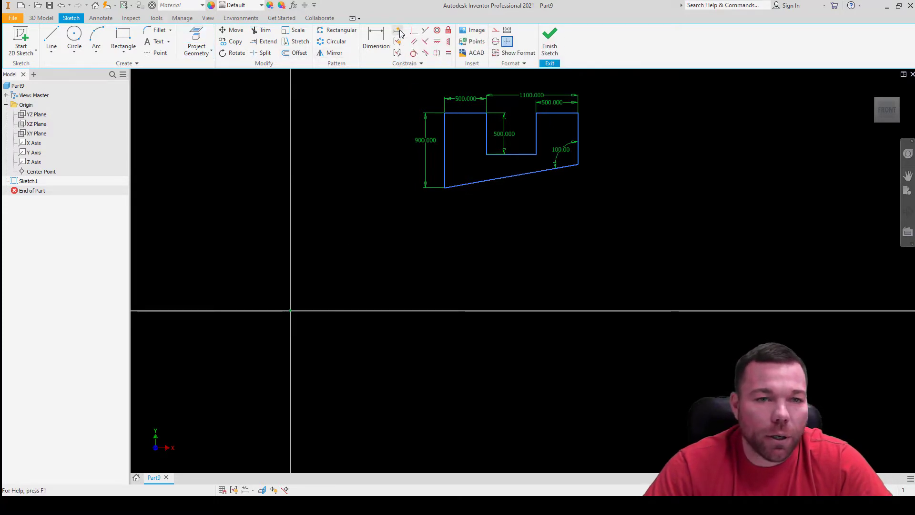
click(178, 139)
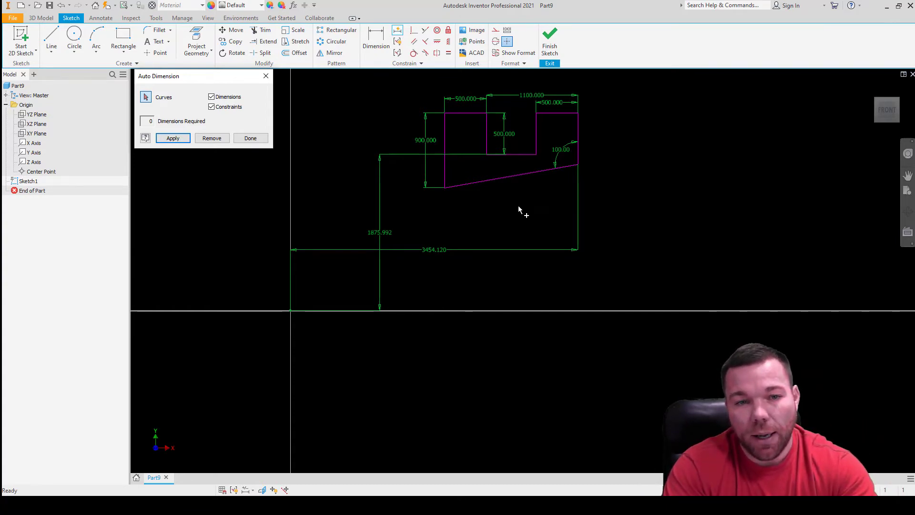
key(Escape)
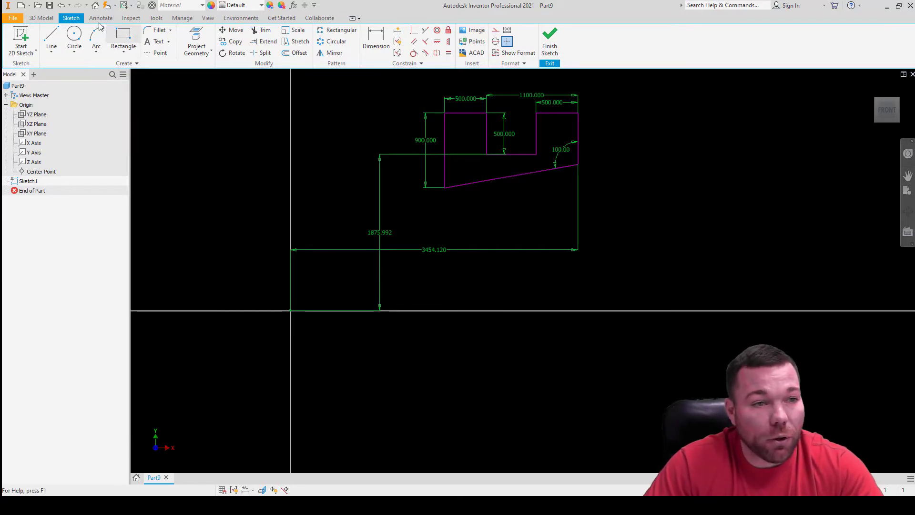
key(ctrl+z)
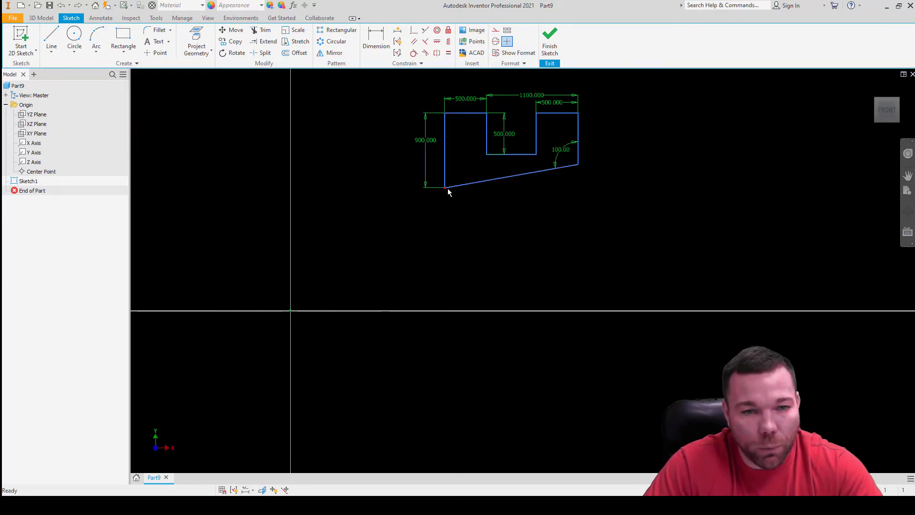
Move the whole profile so its lower-left corner sits at the origin and its left edge lines up with the vertical axis.
mouse_move(445, 189)
mouse_down()
mouse_move(458, 189)
mouse_move(358, 263)
mouse_move(435, 239)
mouse_move(297, 259)
mouse_move(310, 243)
mouse_move(313, 308)
mouse_up()
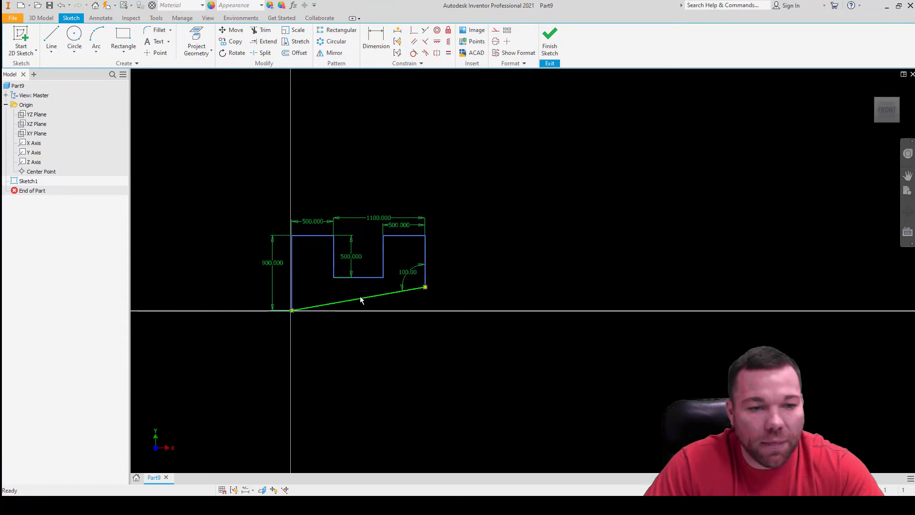
scroll(296, 271, up, 3)
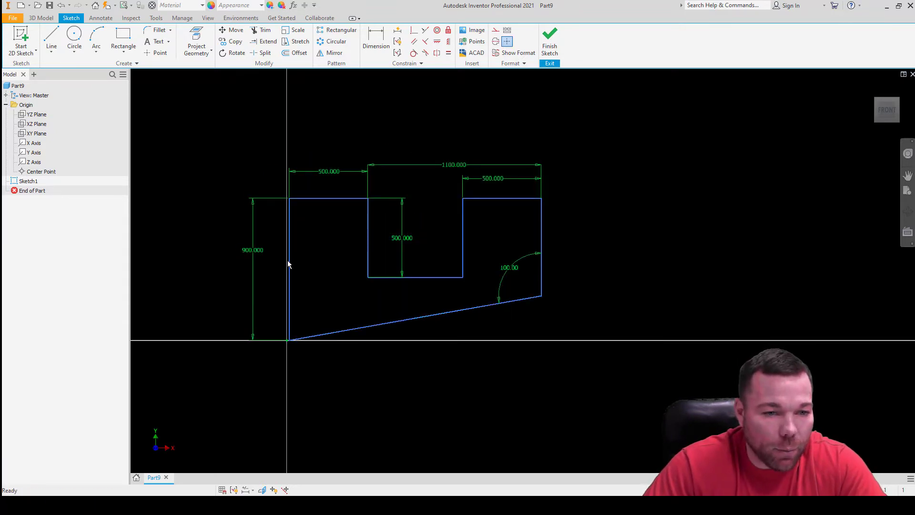
drag(289, 261, 287, 261)
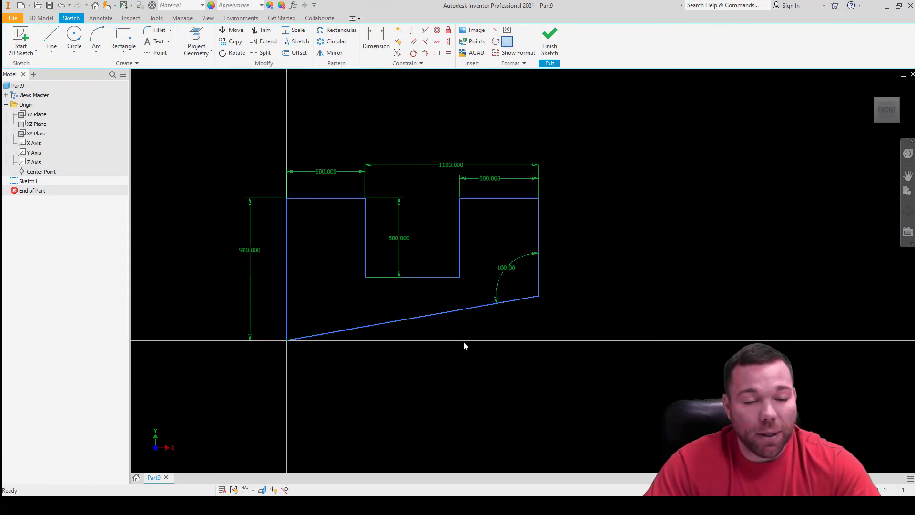
scroll(400, 300, down, 4)
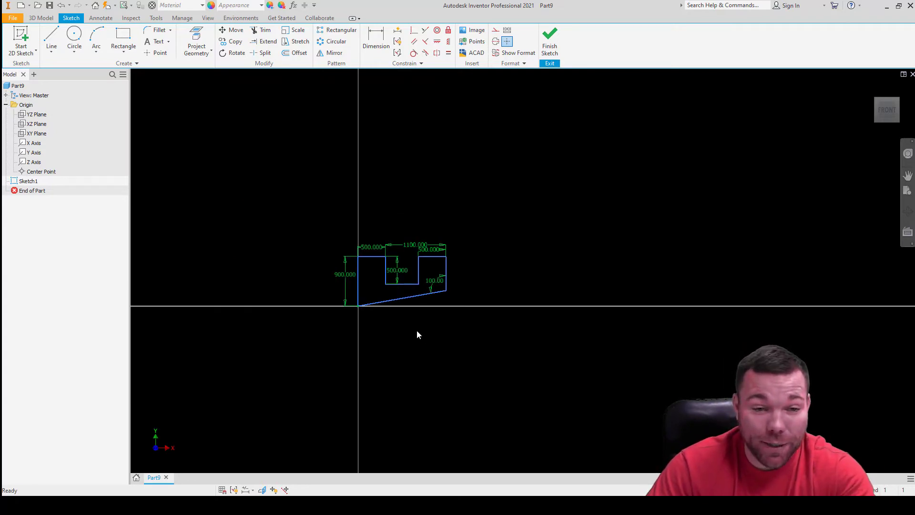
scroll(384, 316, up, 8)
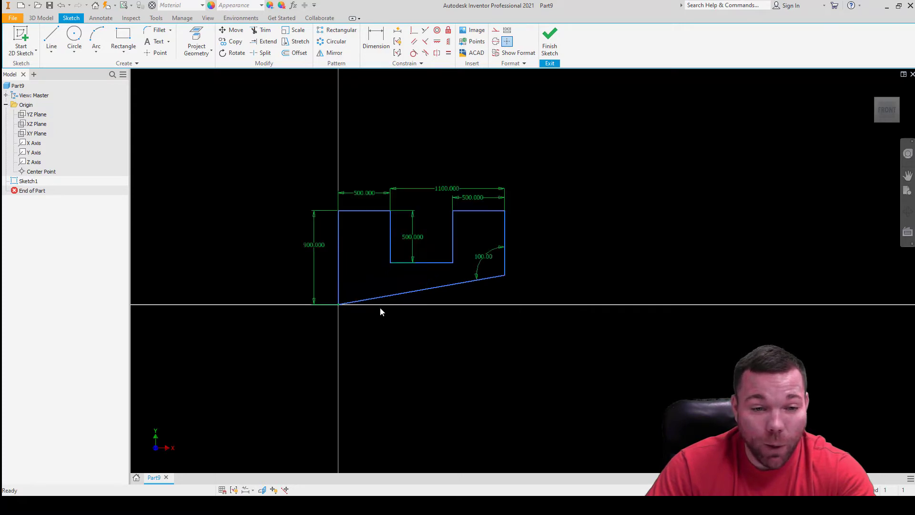
scroll(201, 286, down, 5)
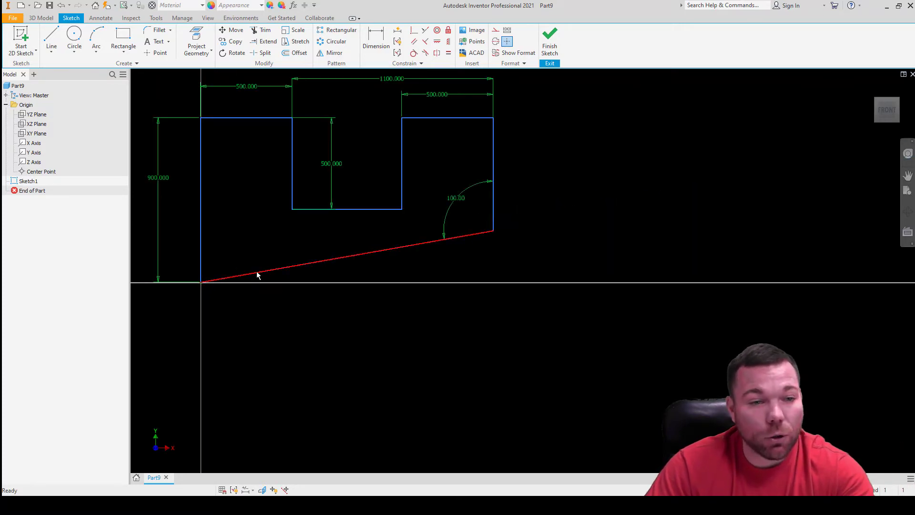
scroll(513, 326, down, 3)
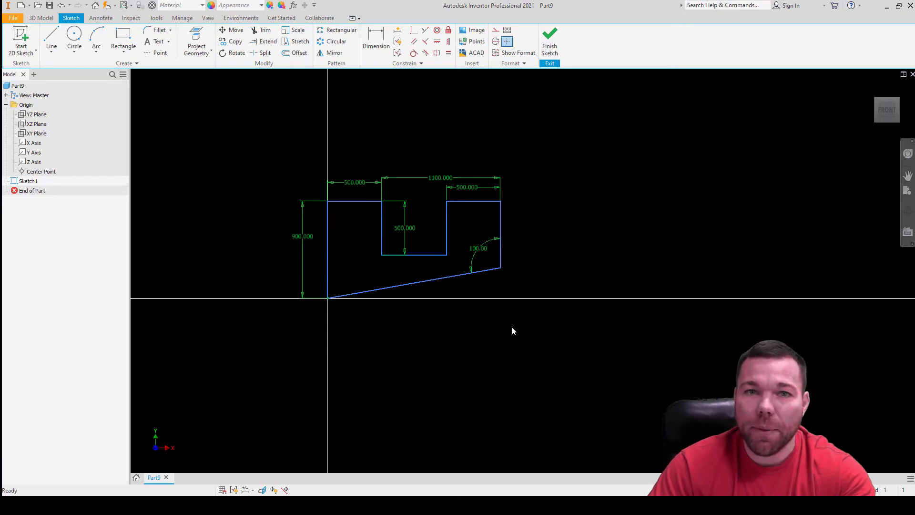
Apply automatic dimensions and constraints to the profile placed at the origin, inspect its lower-left corner, and remove them again.
click(397, 30)
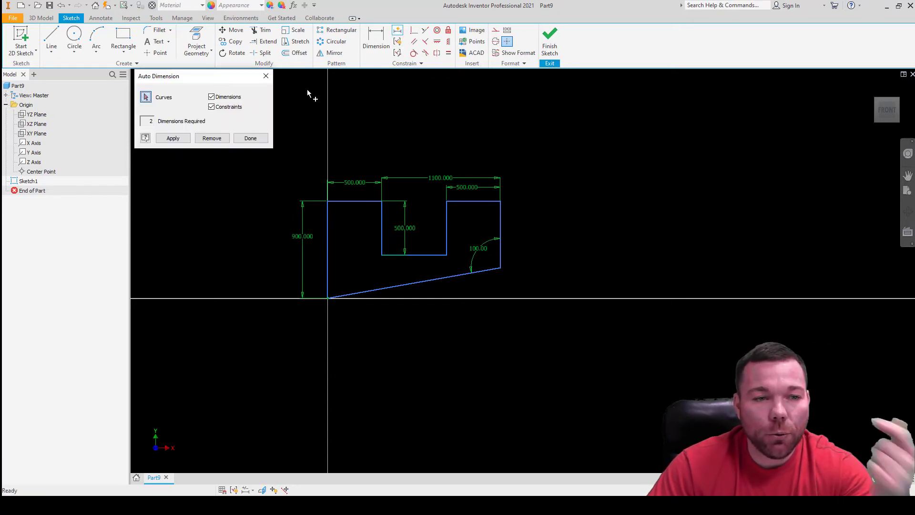
click(173, 138)
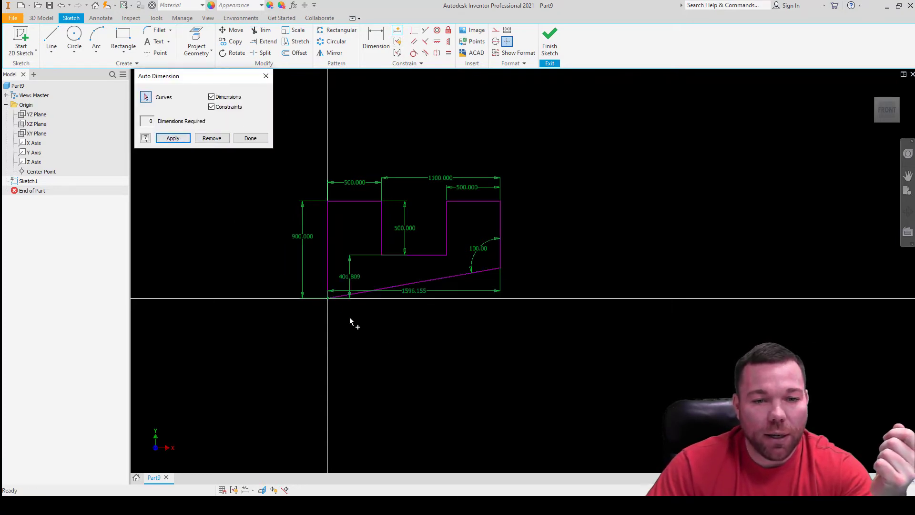
scroll(330, 297, up, 10)
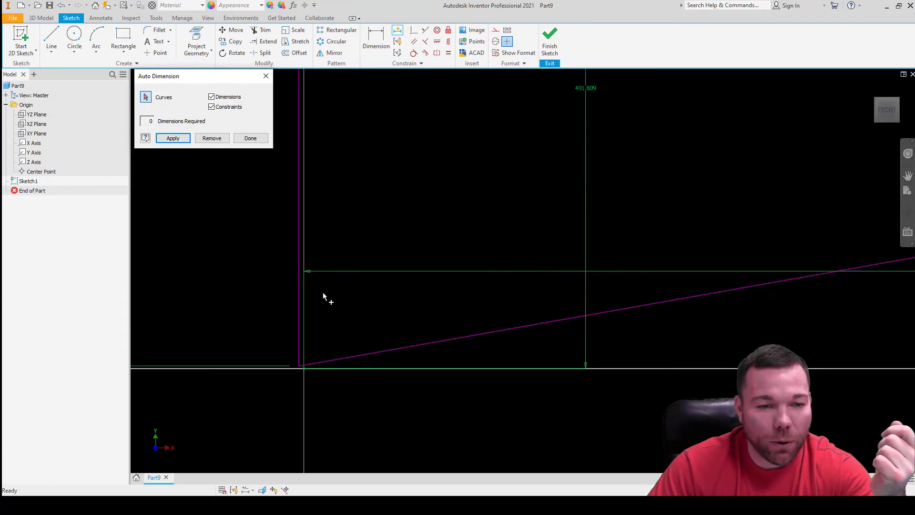
scroll(305, 362, up, 5)
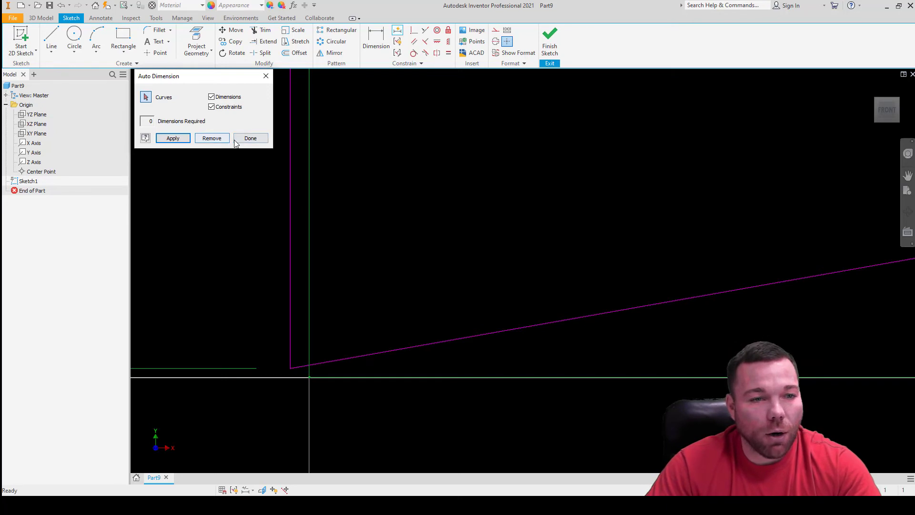
click(219, 140)
click(250, 138)
Make the profile's lower-left corner coincident with the projected center point at the origin.
scroll(310, 212, down, 4)
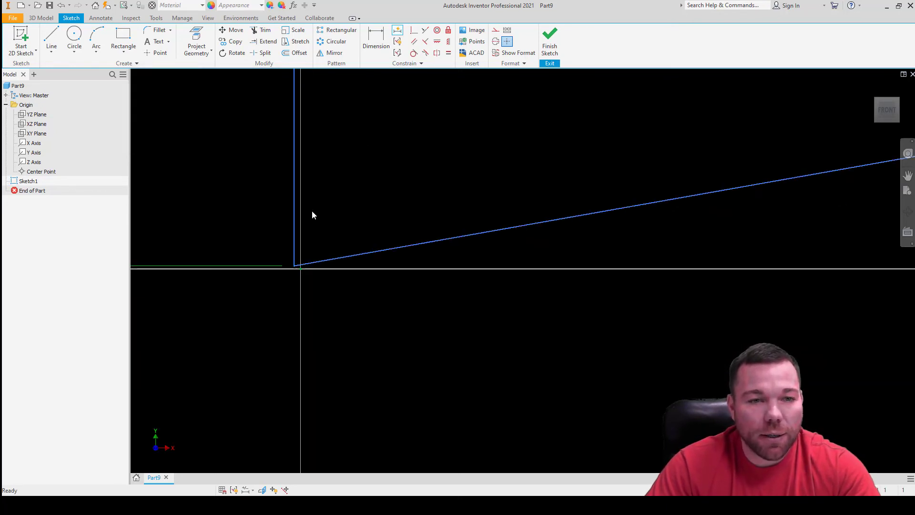
click(414, 30)
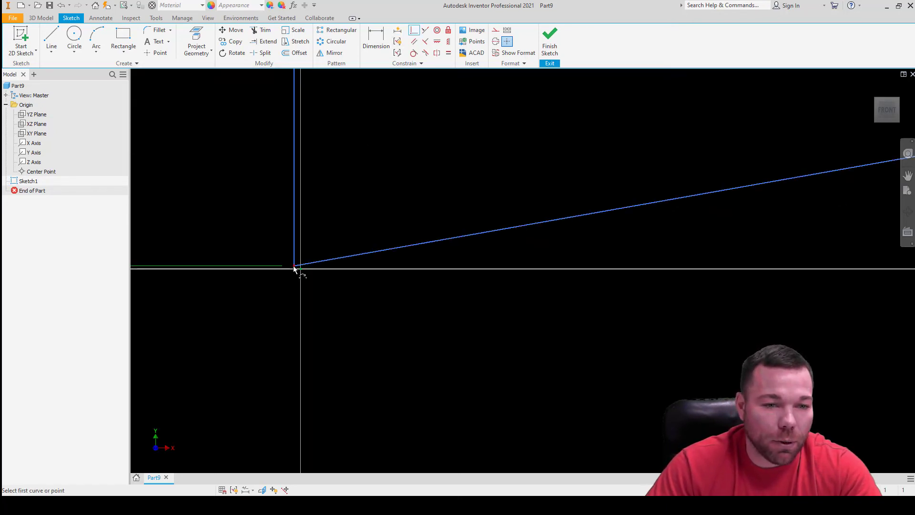
click(301, 270)
click(294, 266)
scroll(370, 347, down, 5)
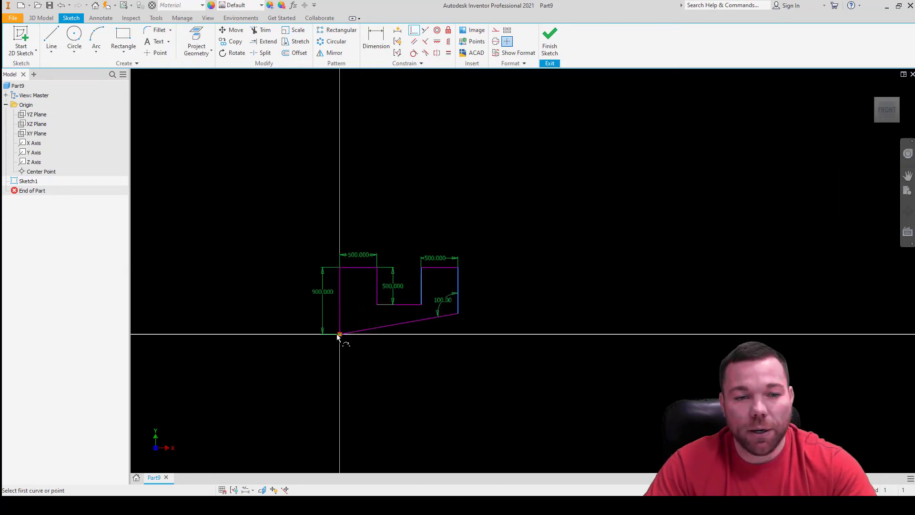
key(Escape)
Dimension the profile's overall width between its outer left and right edges above the notch, setting it to 1600 in.
scroll(353, 339, up, 4)
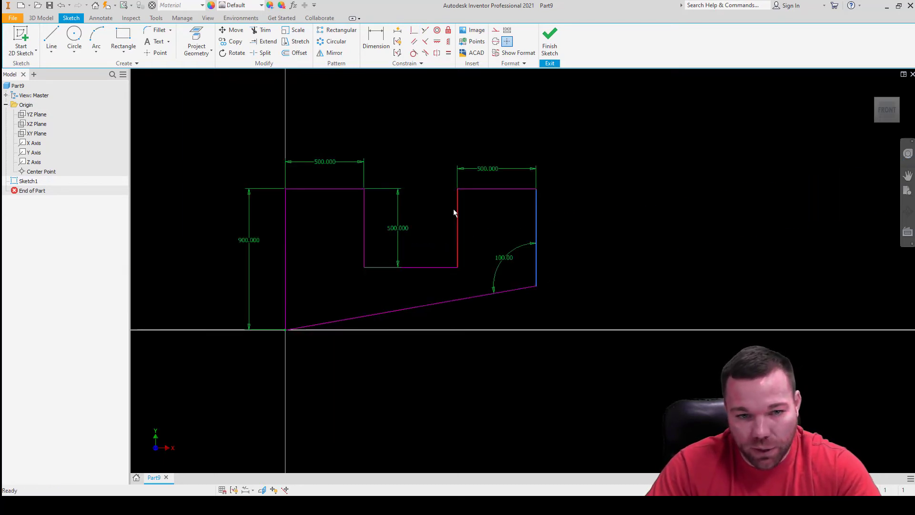
click(376, 41)
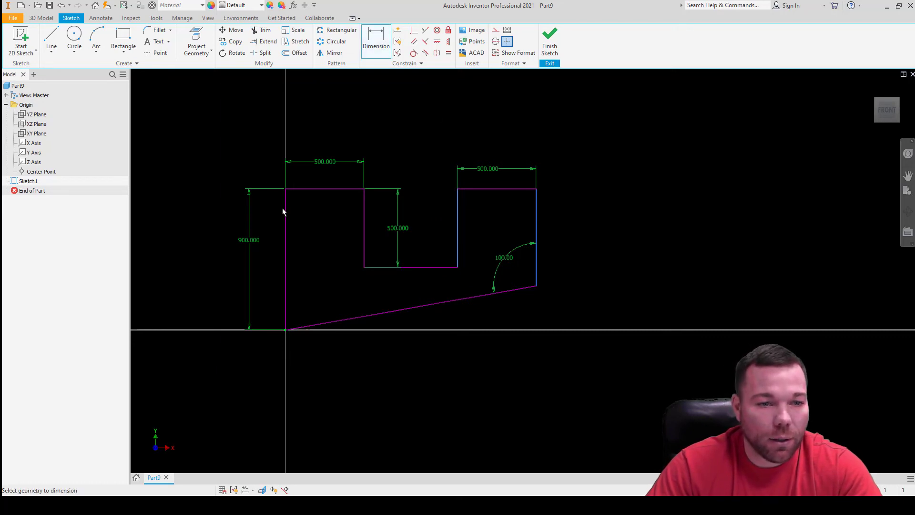
click(285, 209)
click(535, 200)
click(412, 131)
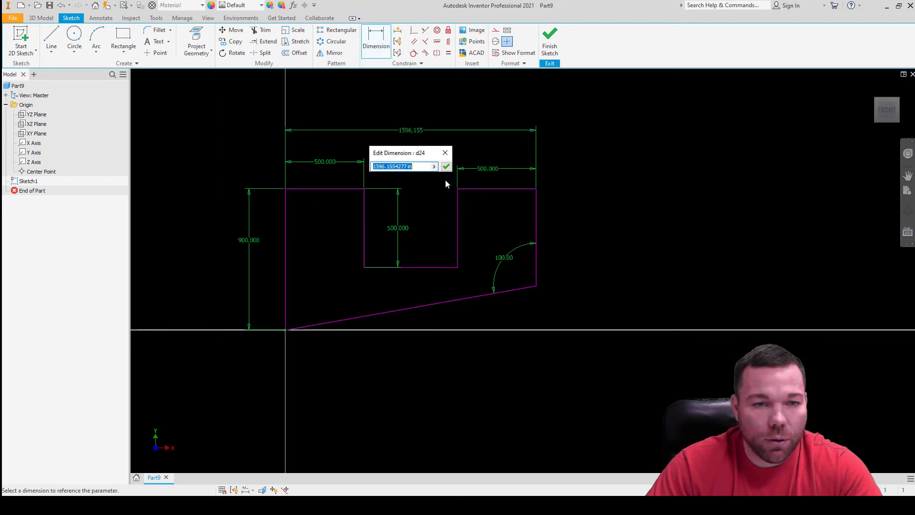
text(1600)
key(Return)
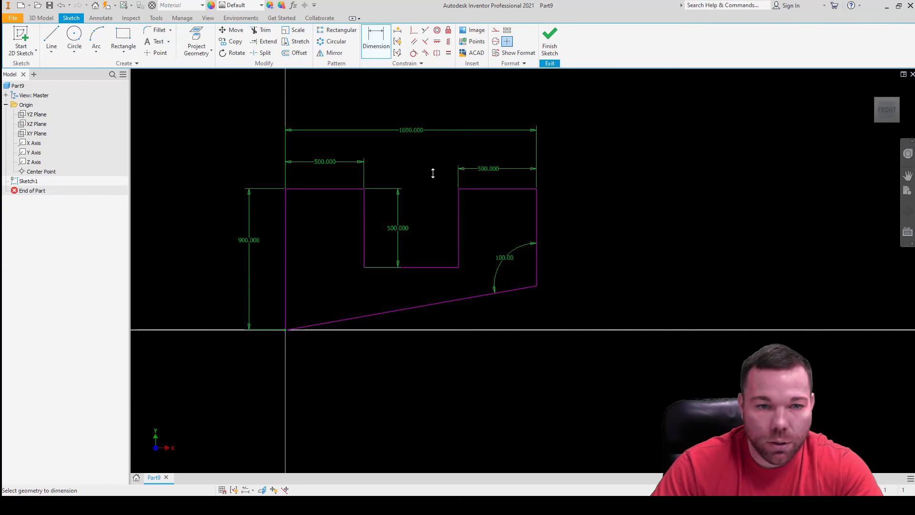